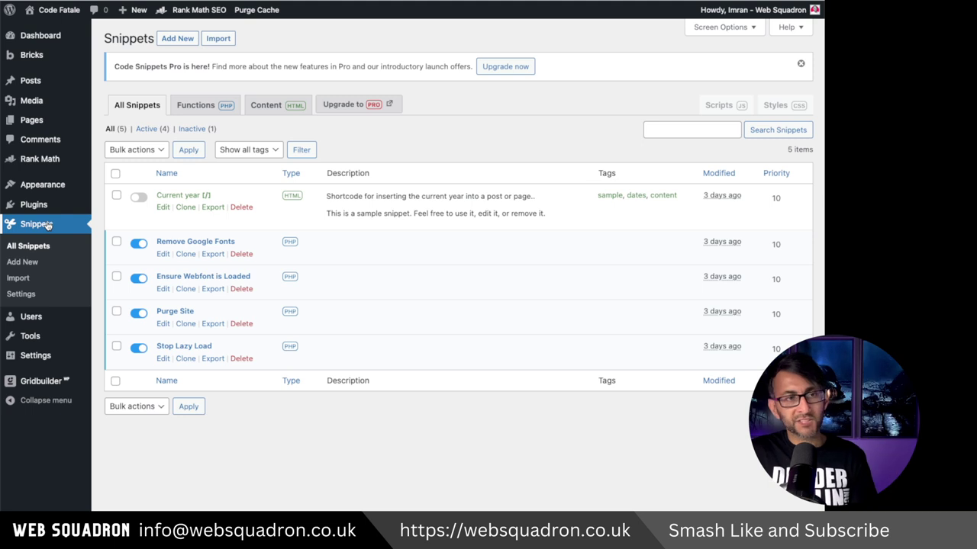
Create a PHP snippet titled "Add Custom Fields" and paste in the copied custom fields code.
left_click(177, 38)
type("Add Custom Fields")
left_click(285, 192)
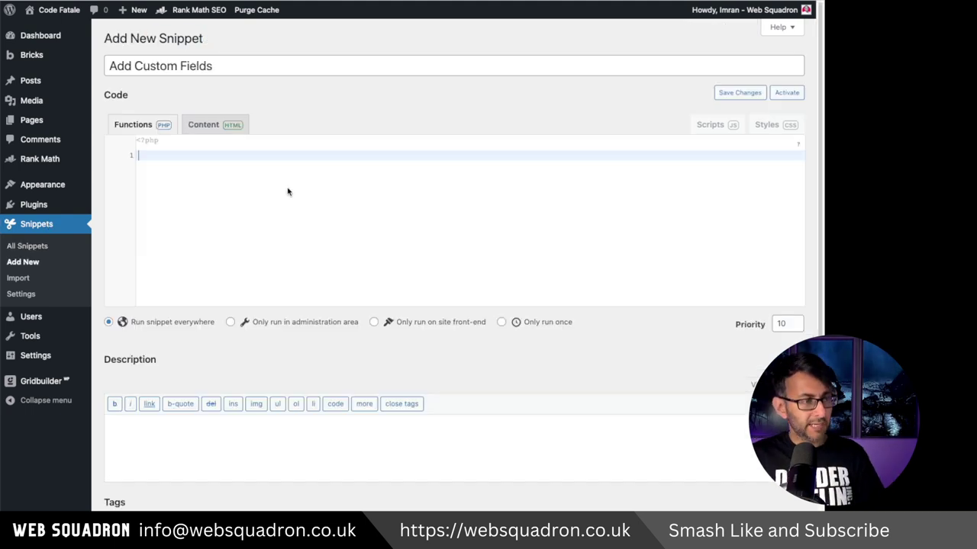
key("ctrl+v")
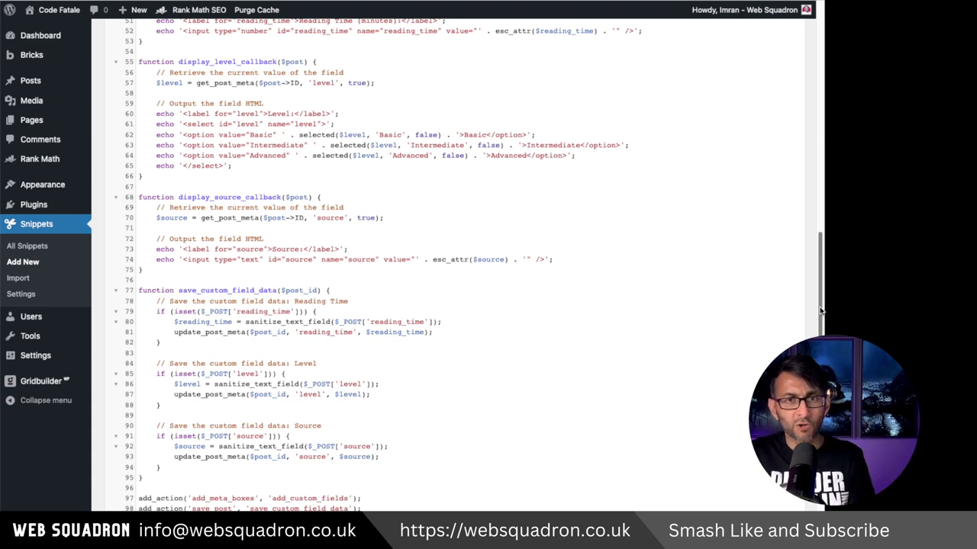
Review the pasted snippet, examining the opening prompt comment and the Reading Time, Level and Source field definitions.
left_click_drag(821, 311, 845, 103)
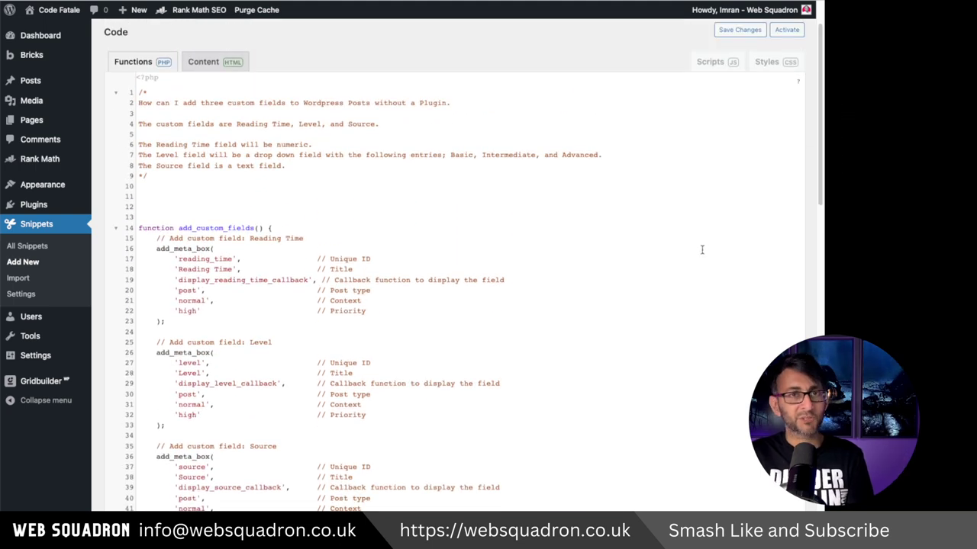
left_click_drag(312, 165, 137, 104)
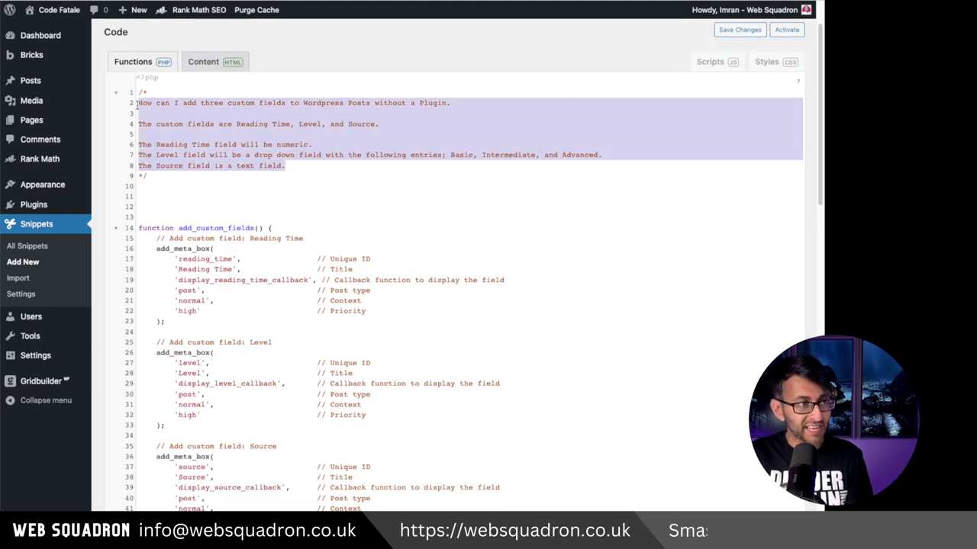
left_click(362, 188)
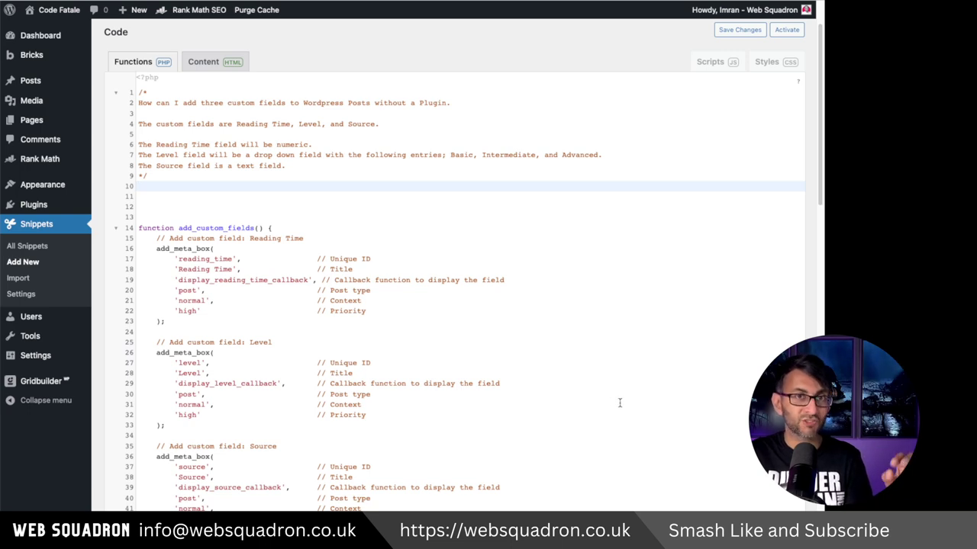
scroll(620, 405, "down", 10)
scroll(620, 404, "up", 10)
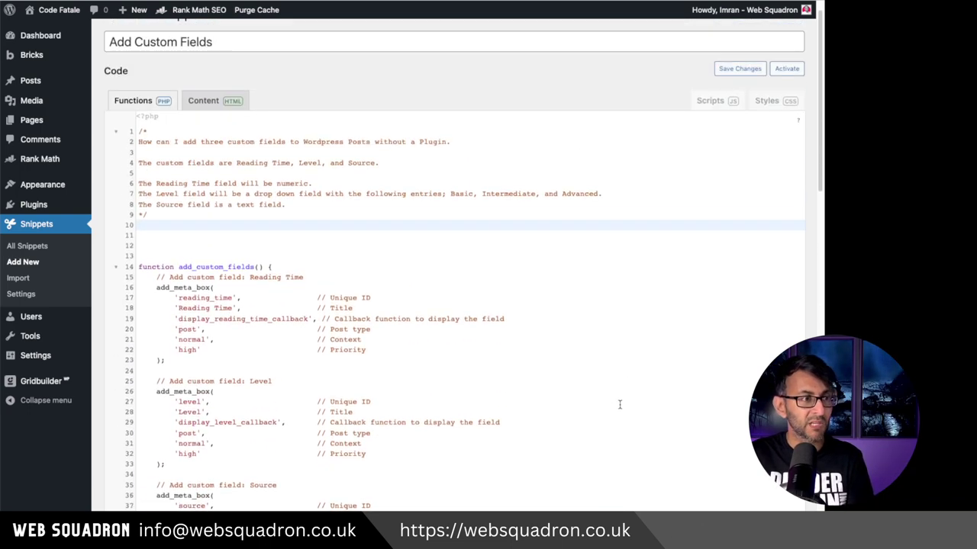
scroll(620, 405, "down", 3)
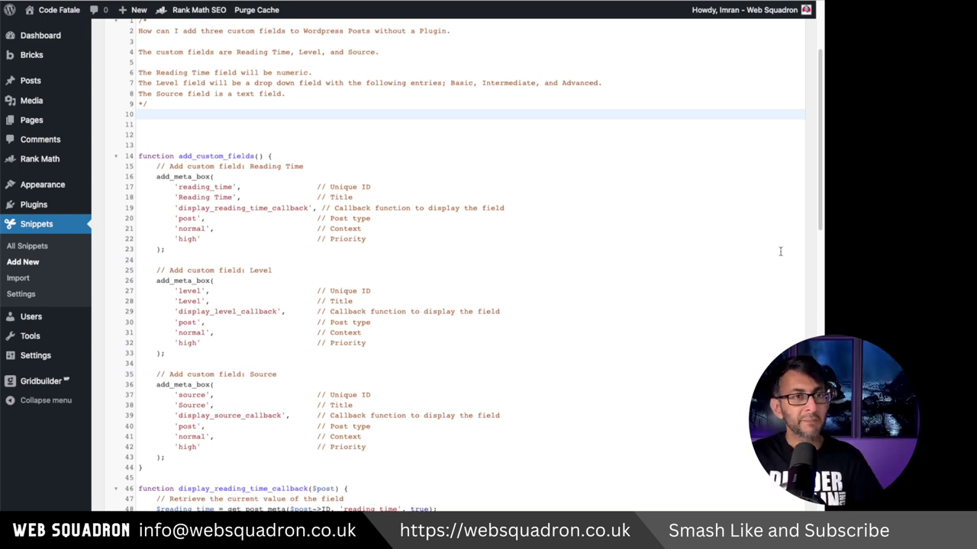
Save the Add Custom Fields snippet and activate it.
scroll(710, 190, "up", 3)
left_click(738, 95)
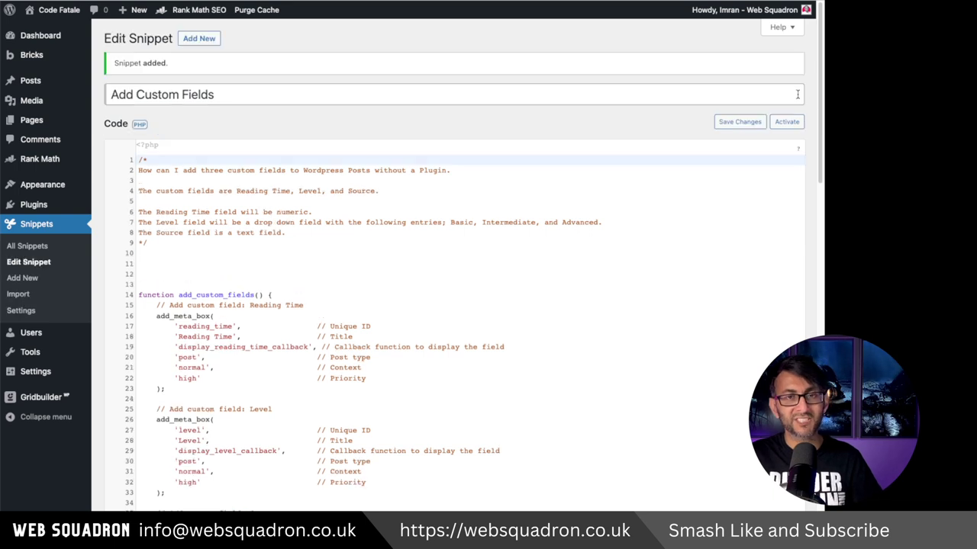
left_click(787, 122)
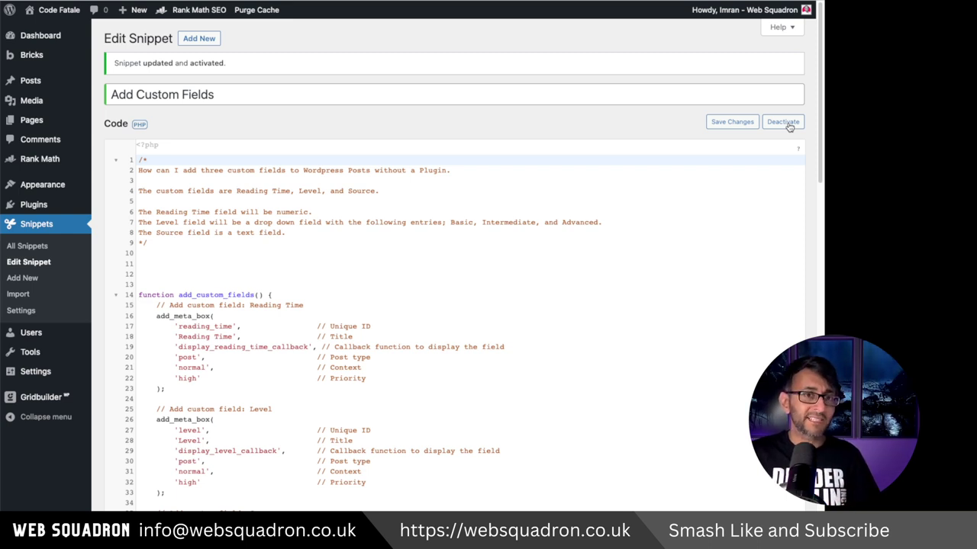
Start a new post and set its Reading Time field to 4 minutes.
mouse_move(31, 80)
left_click(116, 83)
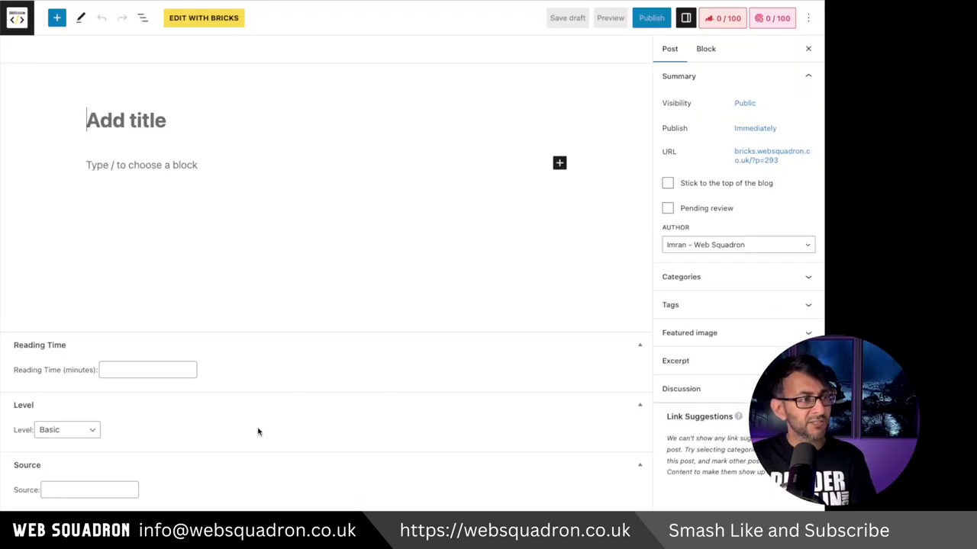
left_click(118, 358)
type("4")
left_click(81, 418)
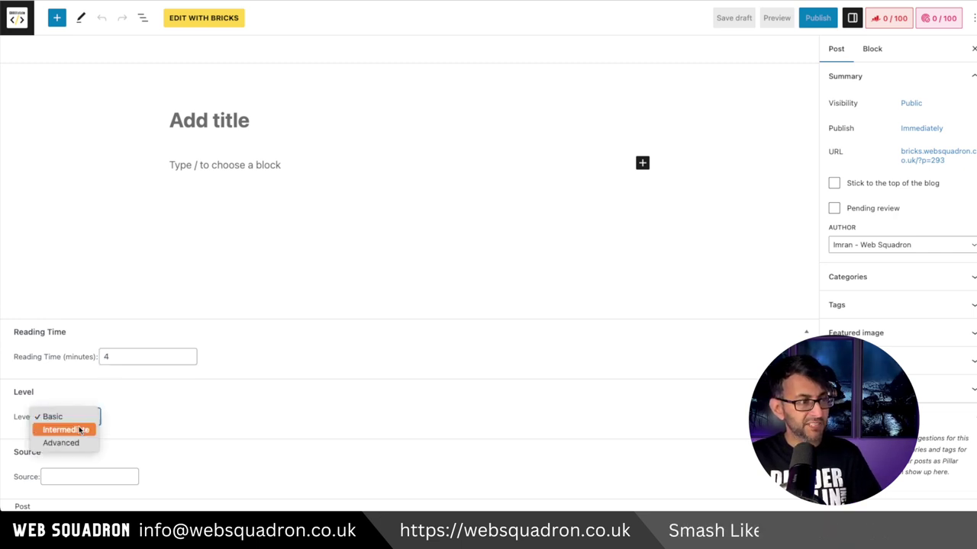
left_click(147, 434)
left_click(94, 478)
type("fddgfgfg fg fg")
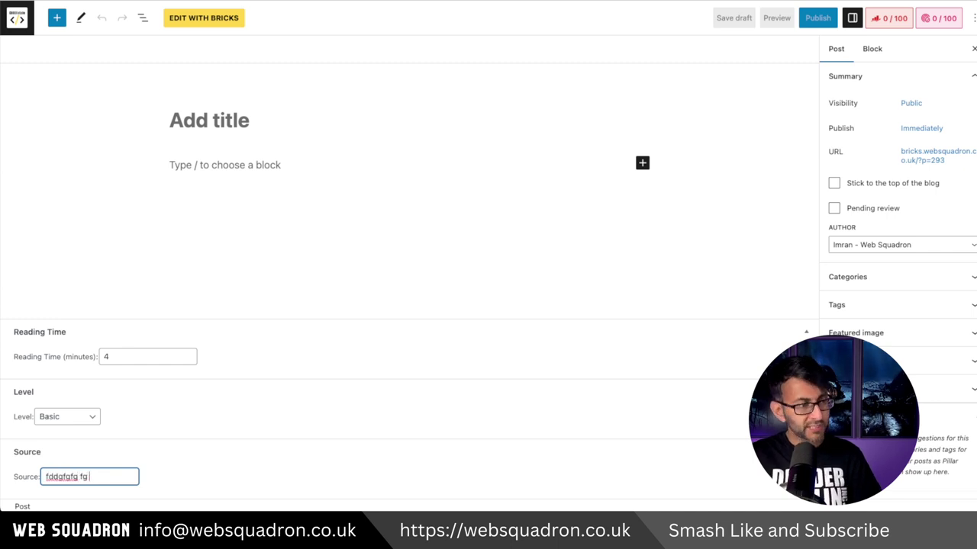
key("BackSpace")
key("BackSpace")
key("BackSpace")
key("BackSpace")
key("BackSpace")
key("BackSpace")
key("BackSpace")
key("BackSpace")
key("BackSpace")
key("BackSpace")
key("BackSpace")
key("BackSpace")
key("BackSpace")
key("BackSpace")
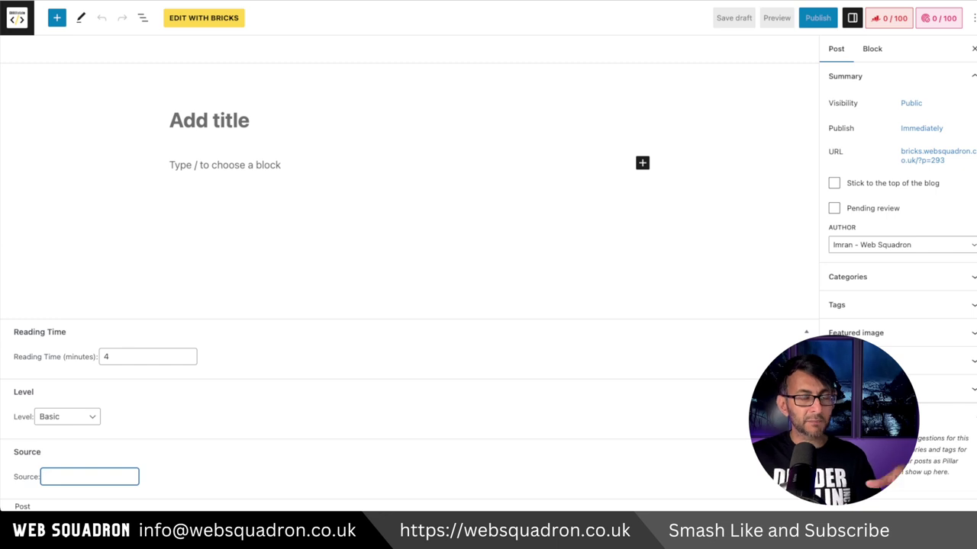
Title the post "Transform Your Online Presence with Web Design" and paste the copied lorem ipsum text as its body.
left_click(208, 118)
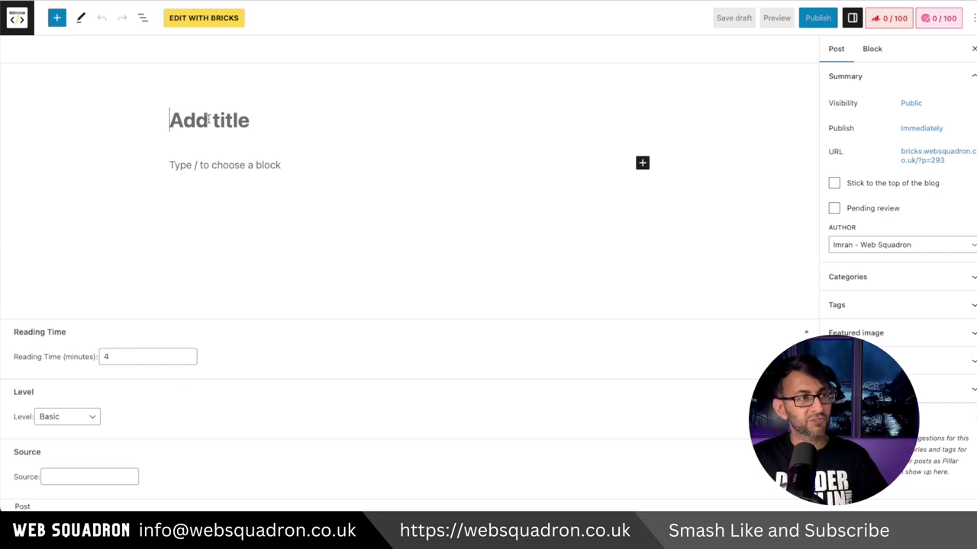
type("Transform Your Online Presence with Web Design")
left_click(236, 172)
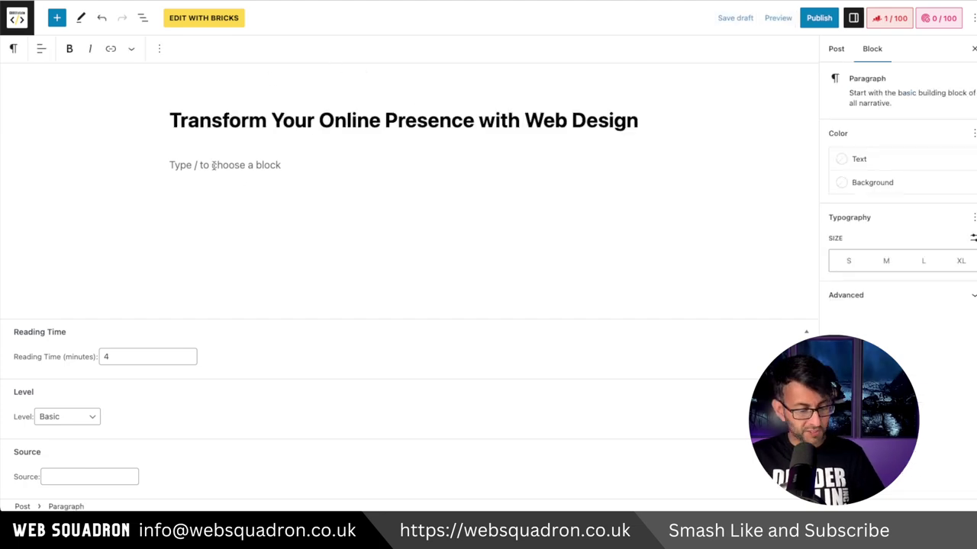
key("ctrl+v")
scroll(565, 228, "up", 15)
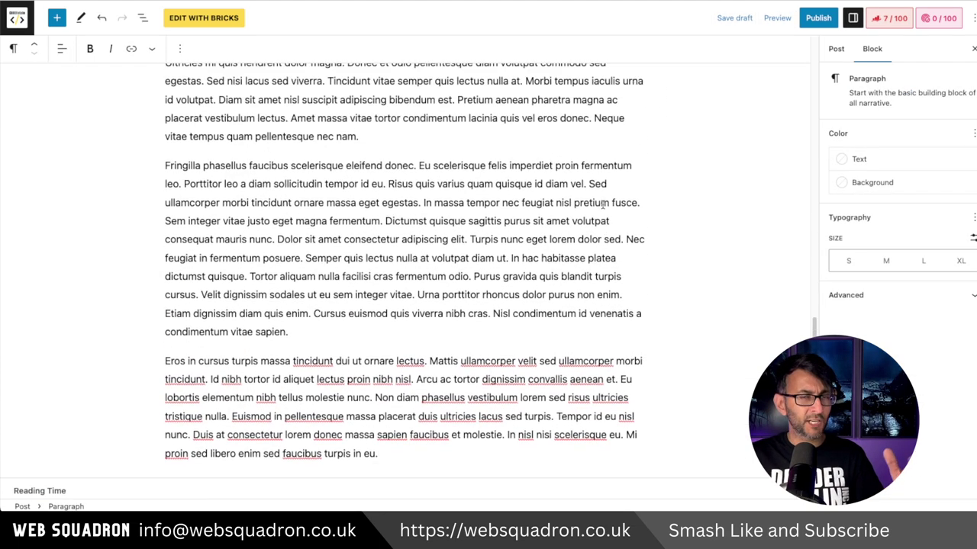
scroll(602, 248, "up", 3)
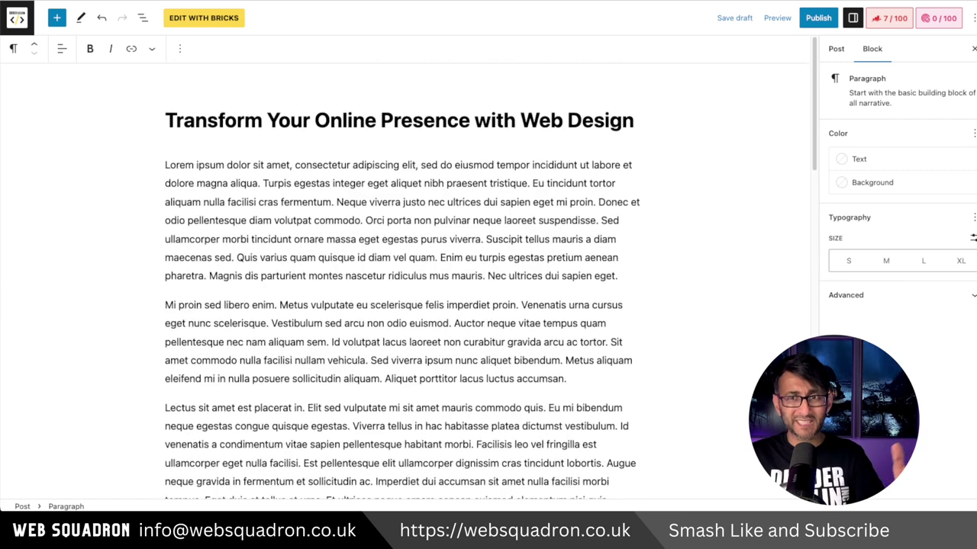
Insert the Web Design Mockup 7 image from the media library below the first paragraph and shrink it to roughly half width.
left_click(629, 276)
key("Return")
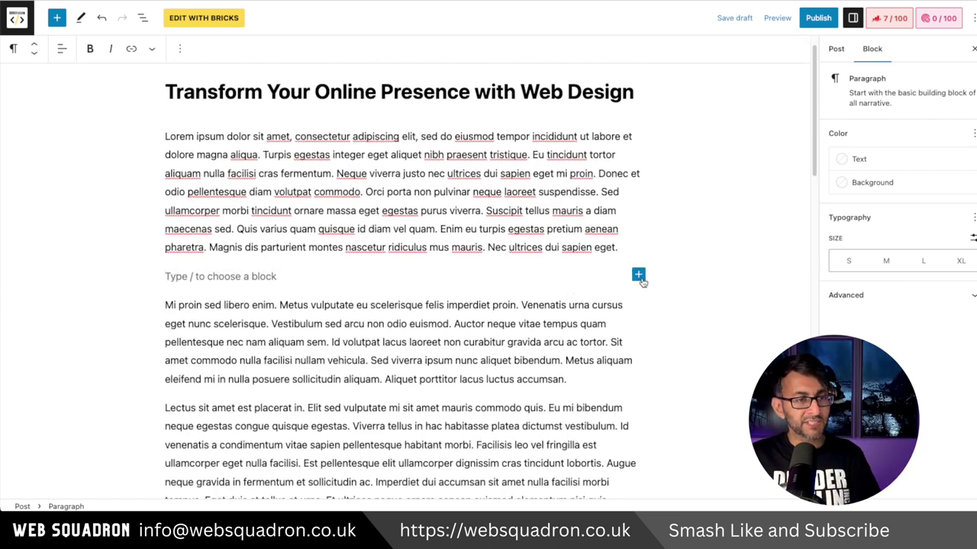
left_click(639, 275)
left_click(731, 359)
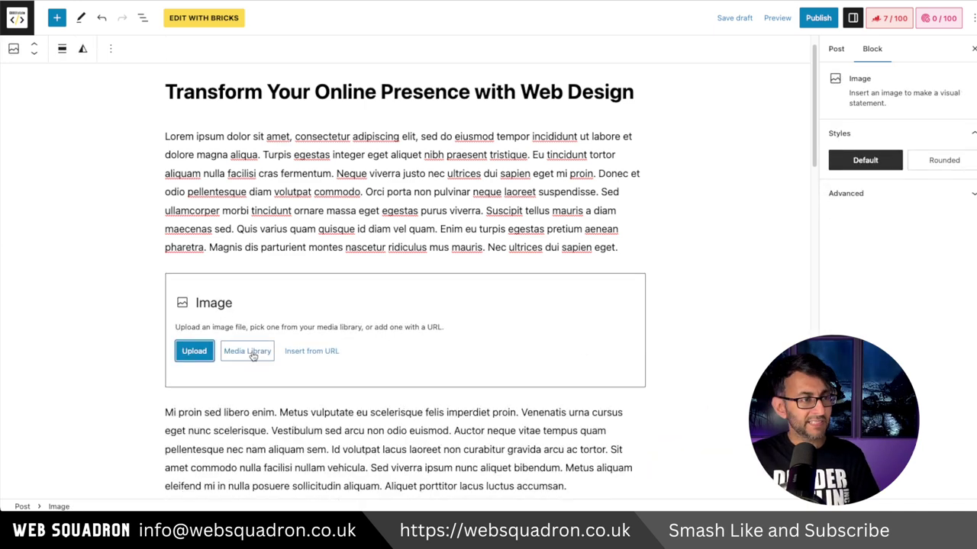
left_click(247, 351)
left_click(759, 152)
left_click(944, 478)
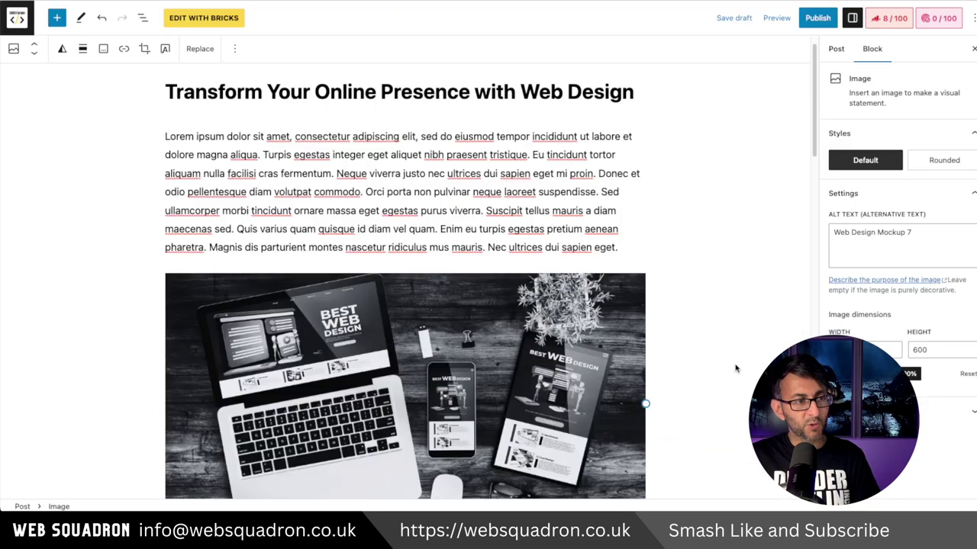
left_click_drag(644, 402, 431, 390)
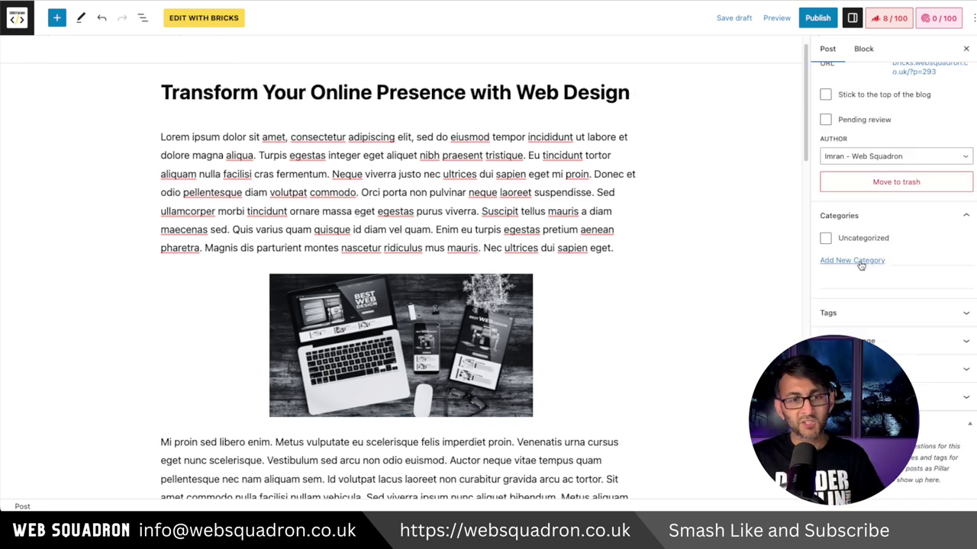
Add a new category named Web Design to the post.
left_click(861, 260)
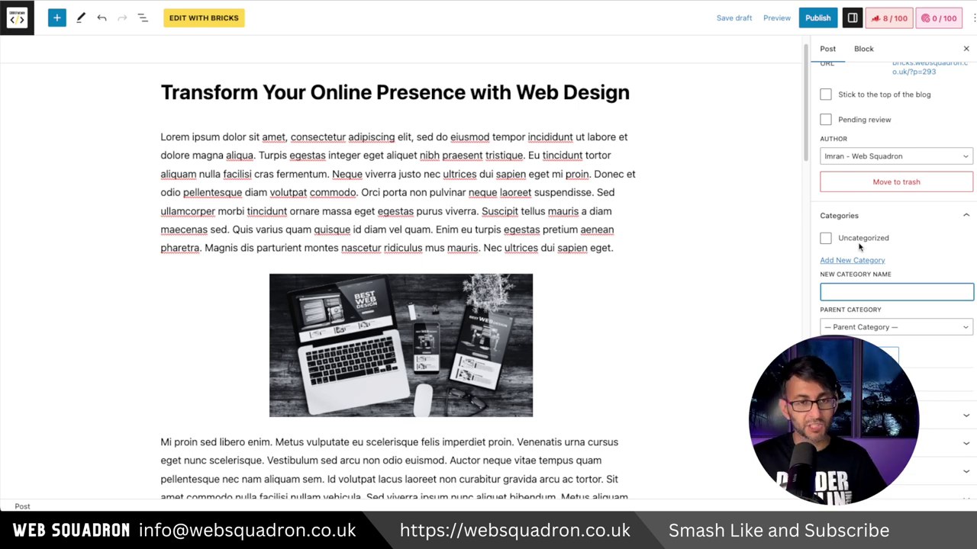
type("Web Design")
key("Return")
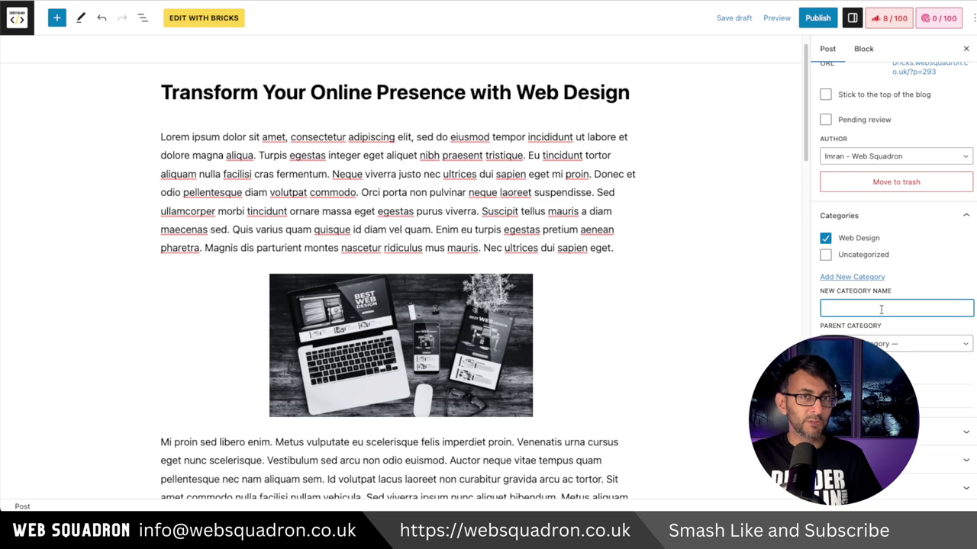
scroll(880, 309, "down", 2)
key("Tab")
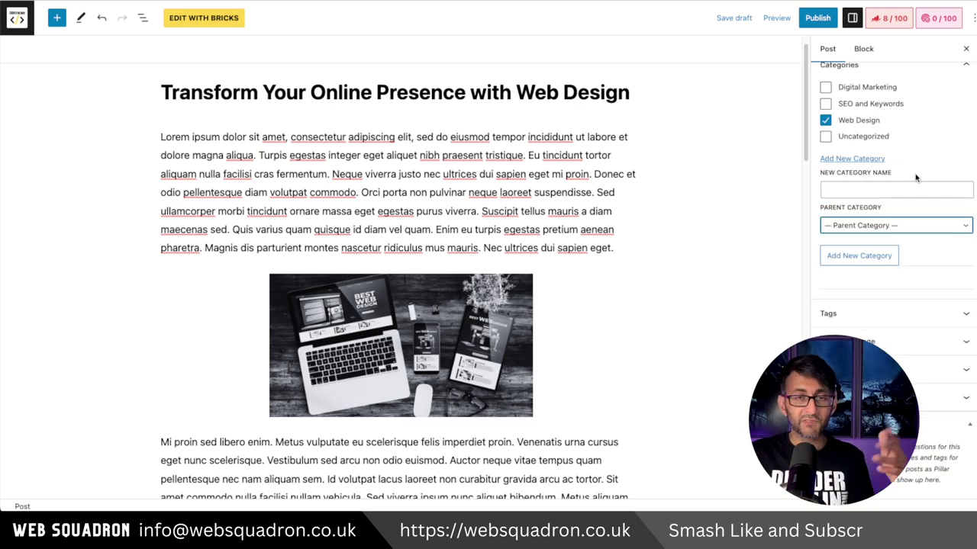
Add a Bricks Builder category under the parent Web Design and unassign it from the post.
left_click(884, 189)
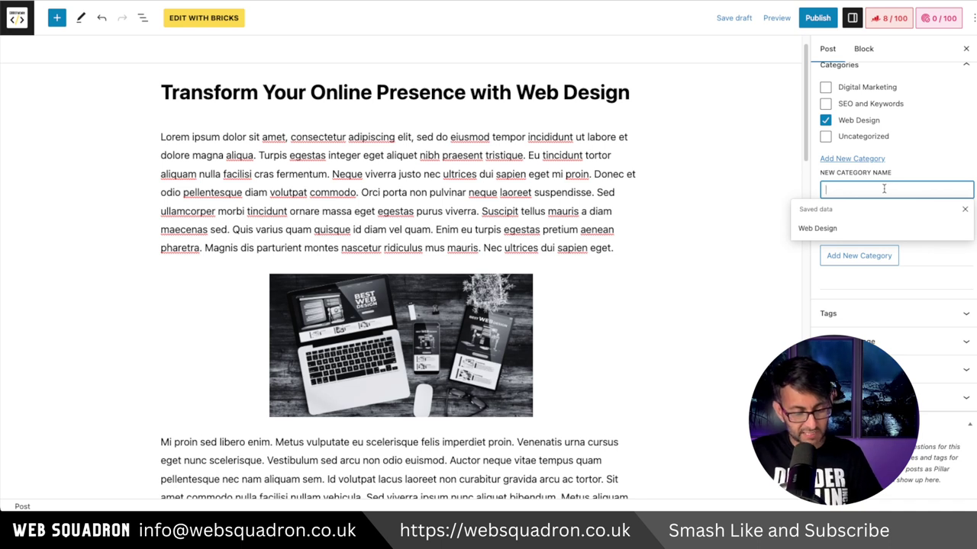
type("Bricks Builder")
left_click(915, 225)
left_click(884, 262)
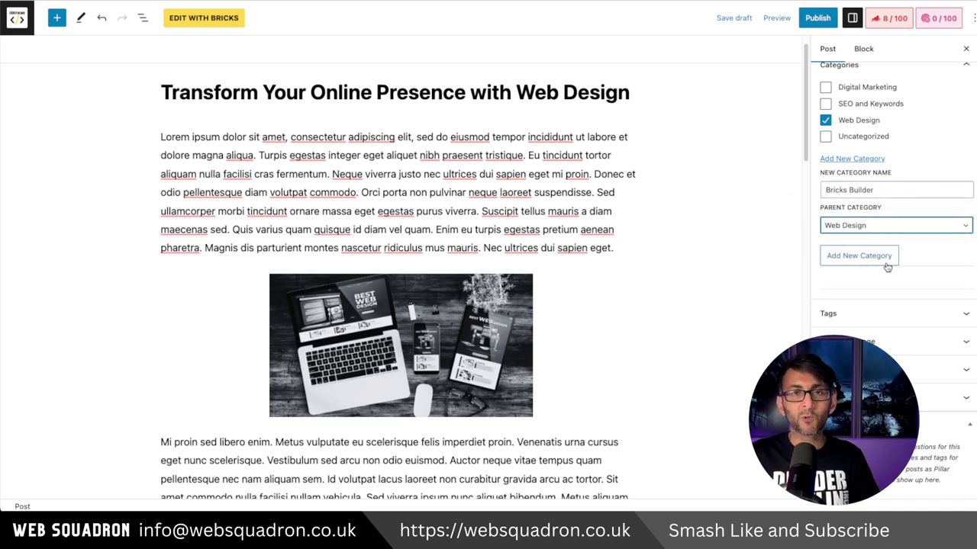
left_click(872, 256)
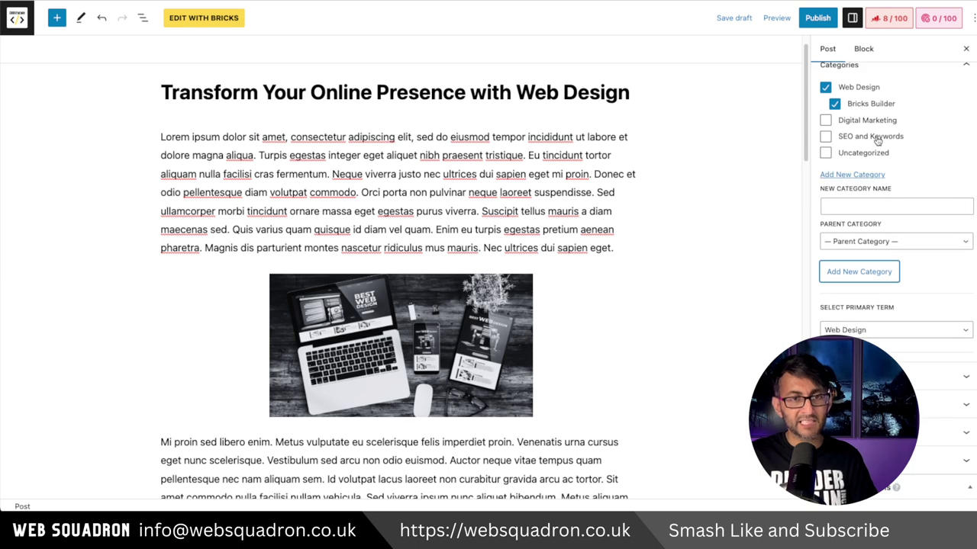
scroll(874, 152, "up", 3)
scroll(872, 279, "down", 1)
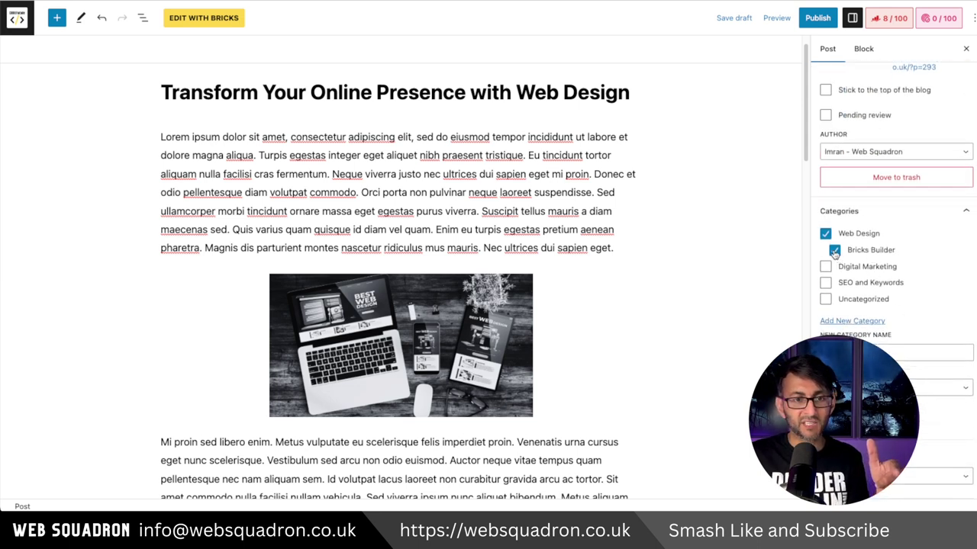
left_click(835, 251)
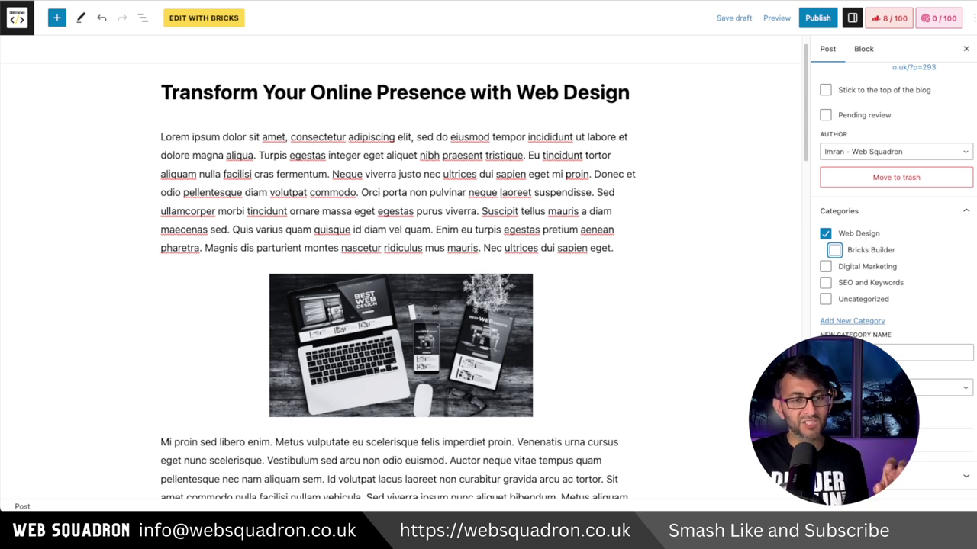
Expand the post's tag settings and set Web-Design-Mockup-5.webp from the media library as the featured image.
scroll(892, 267, "down", 3)
left_click(924, 315)
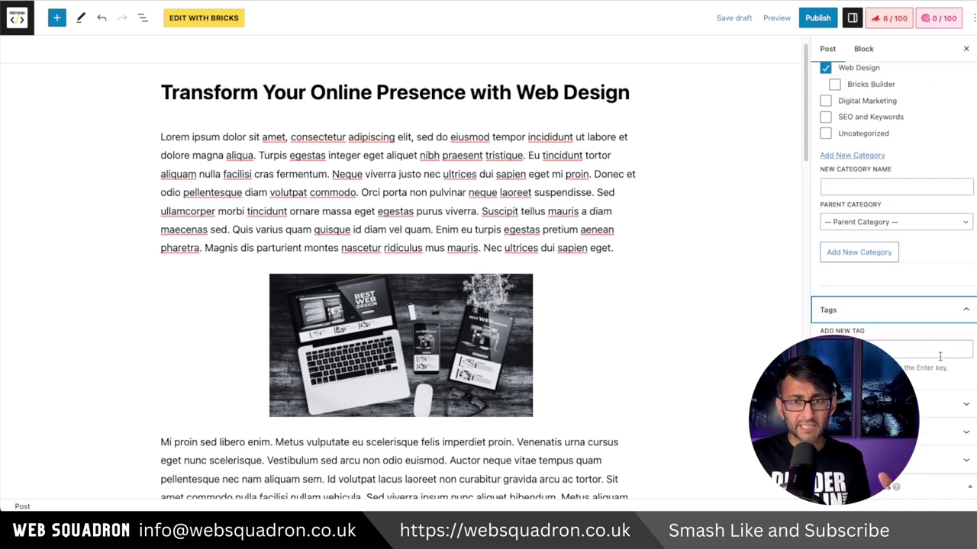
scroll(940, 357, "down", 2)
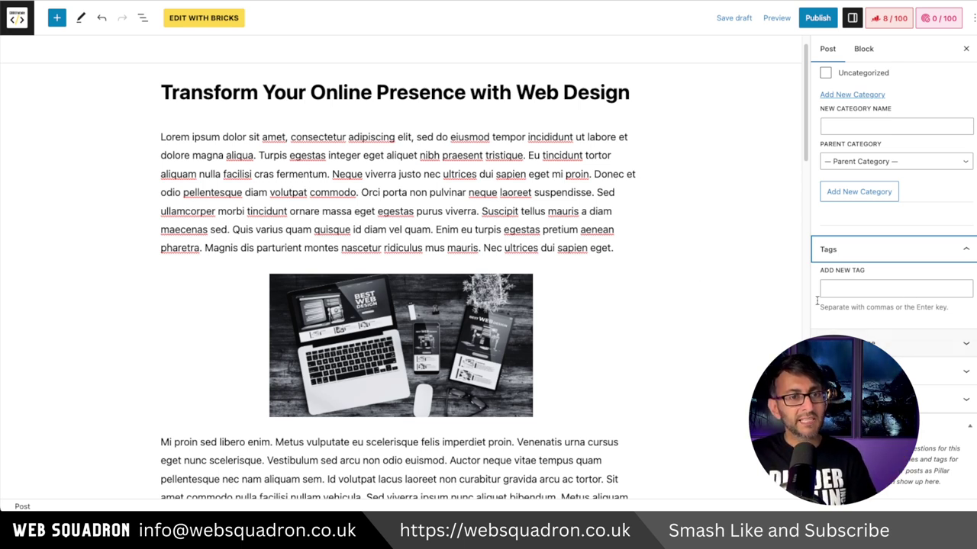
left_click(893, 340)
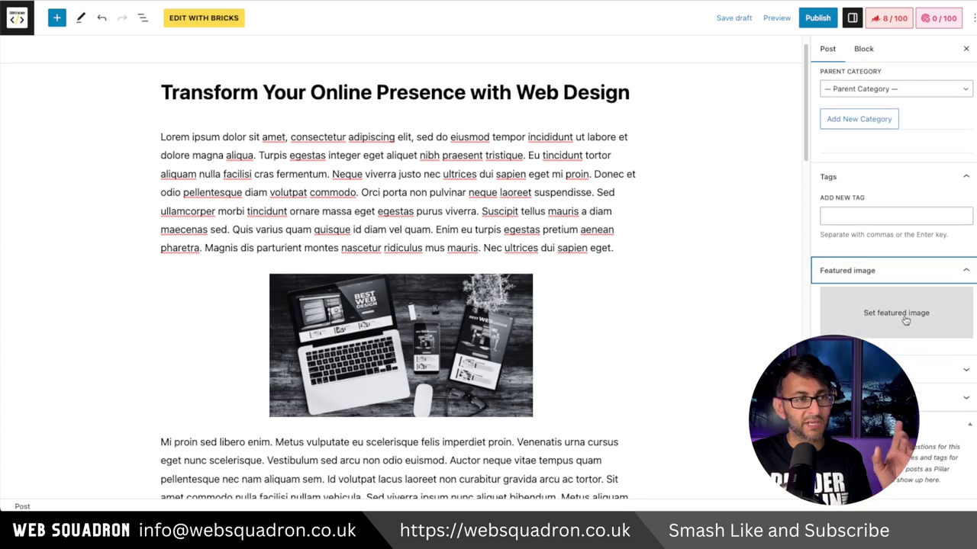
left_click(905, 320)
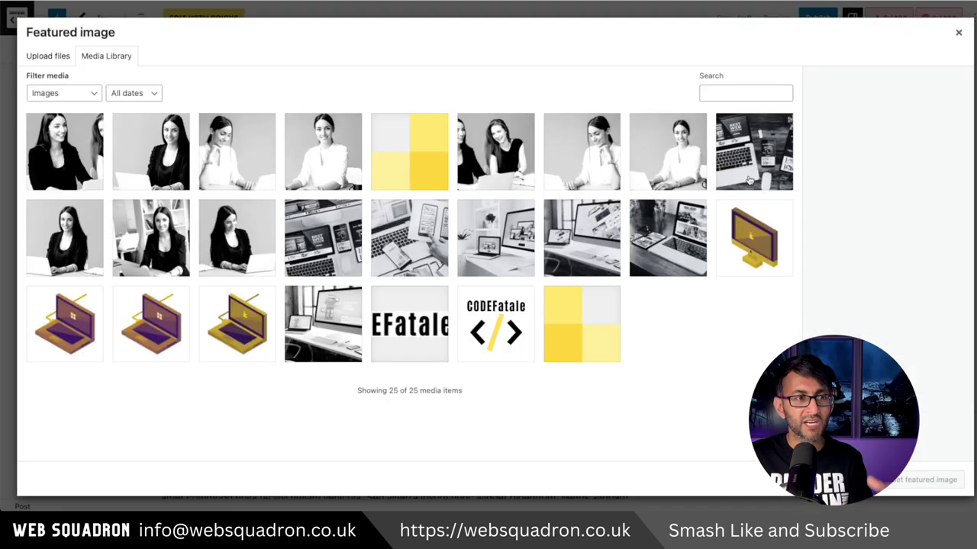
left_click(338, 251)
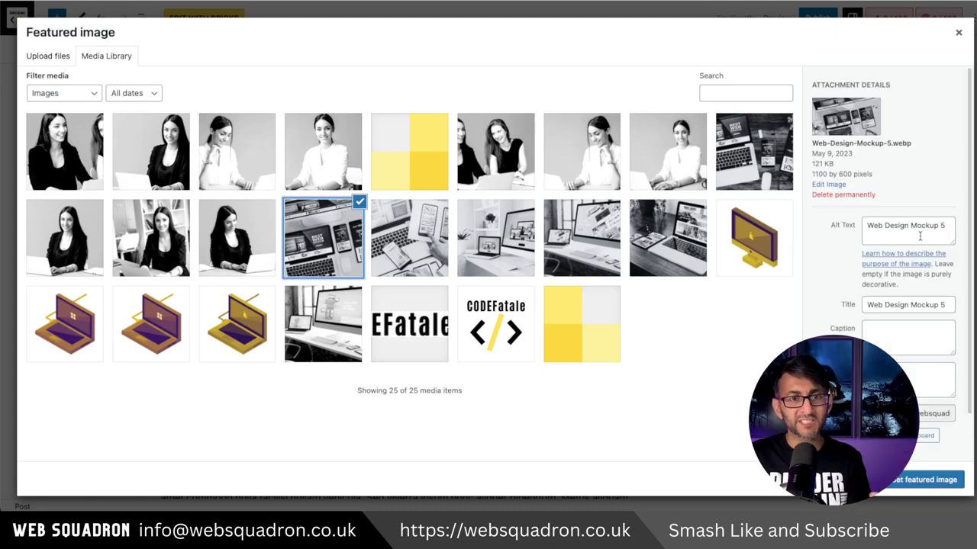
left_click(944, 480)
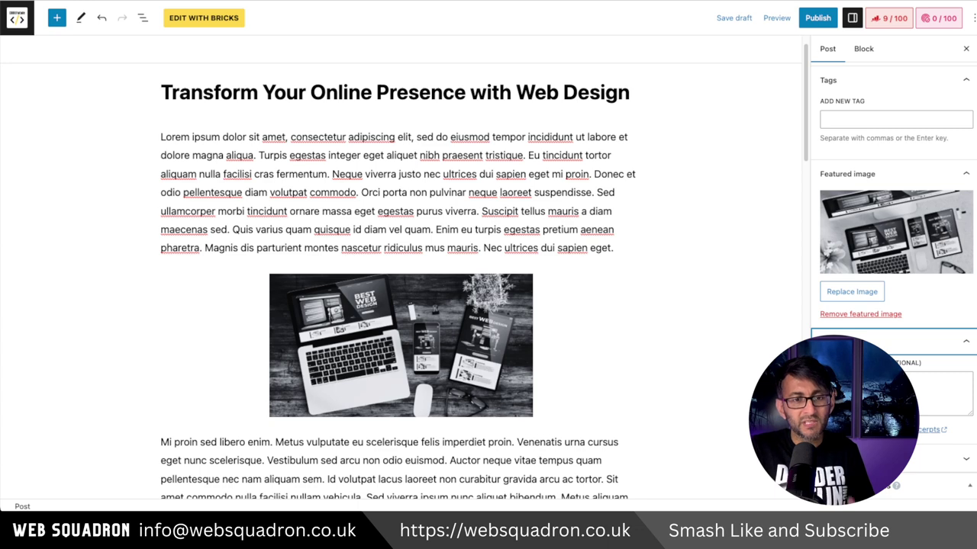
Disallow comments in the post's discussion settings.
scroll(910, 377, "down", 3)
left_click(885, 368)
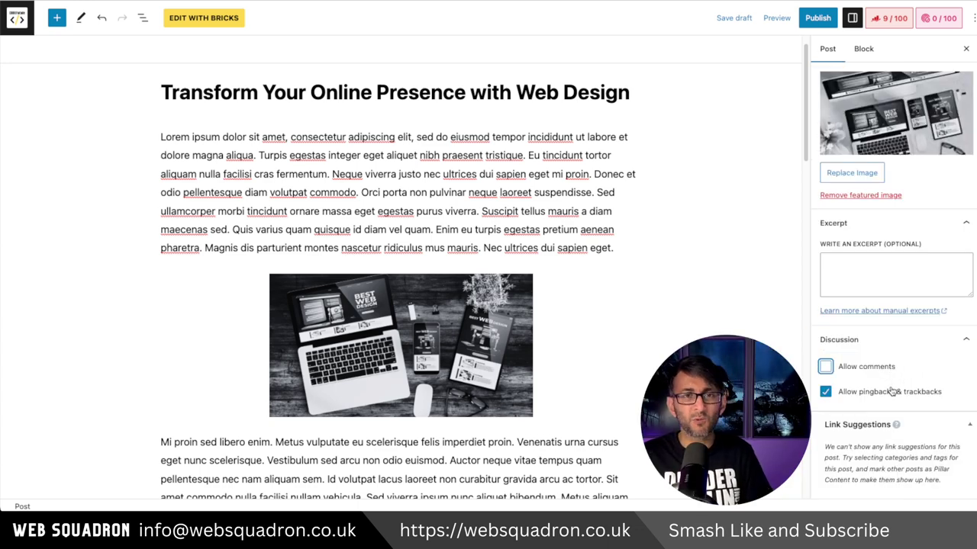
scroll(584, 343, "down", 12)
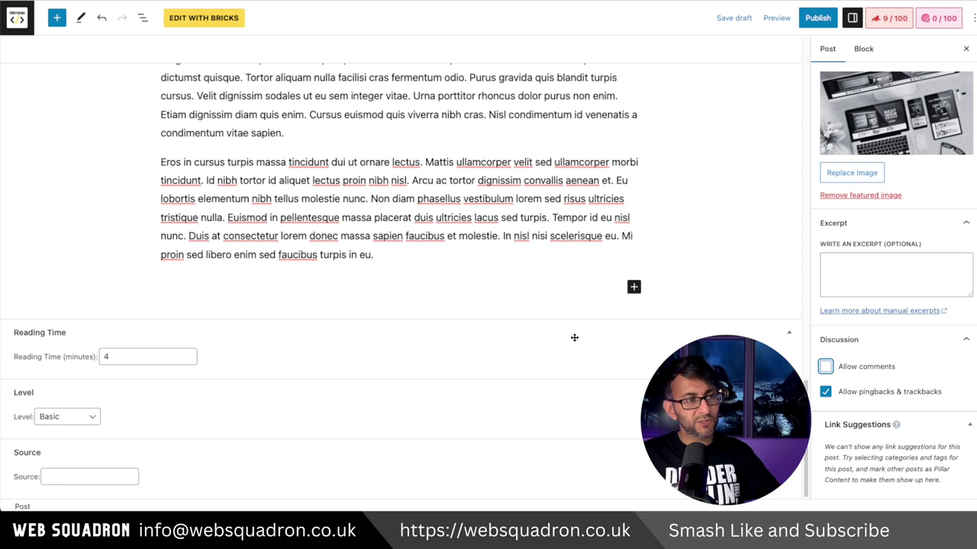
left_click(68, 358)
type("6")
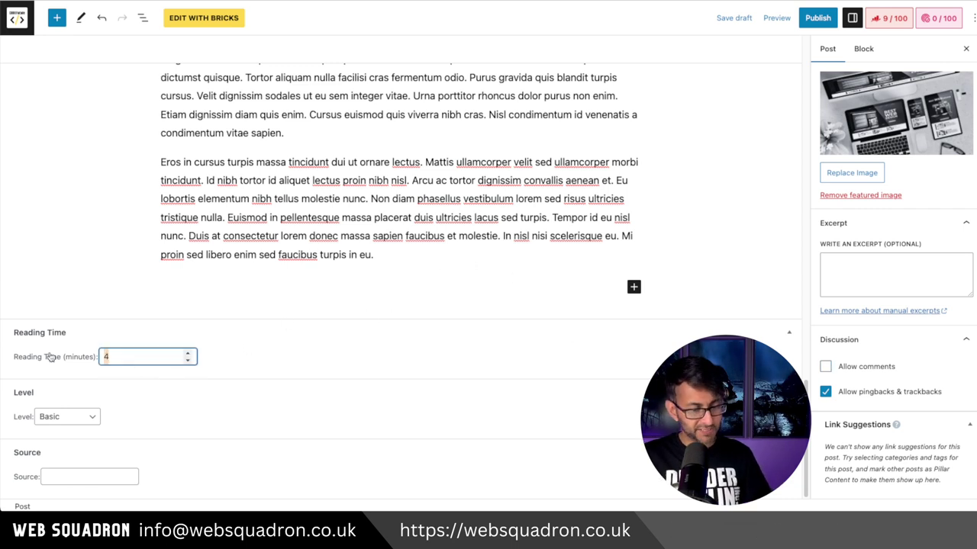
left_click(79, 358)
type("5")
left_click(84, 418)
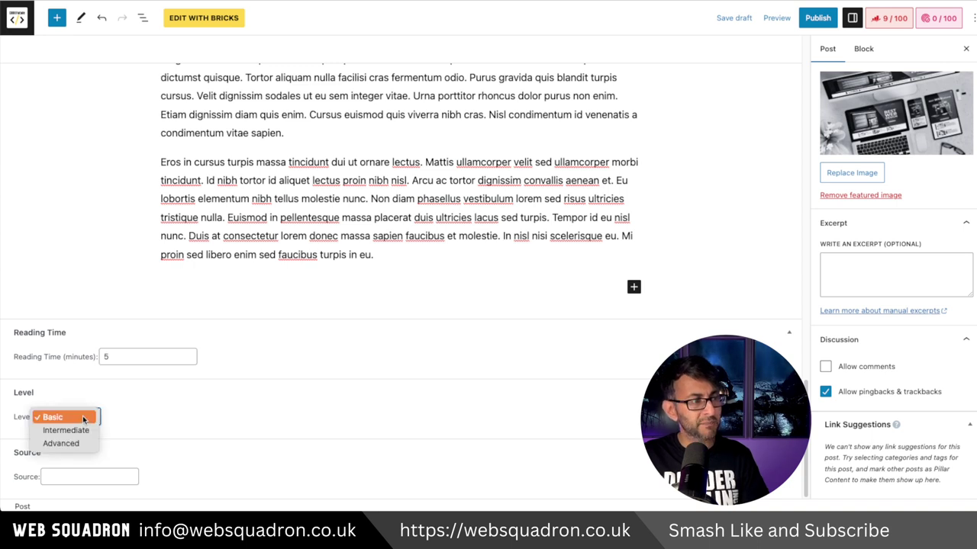
left_click(84, 418)
left_click(112, 477)
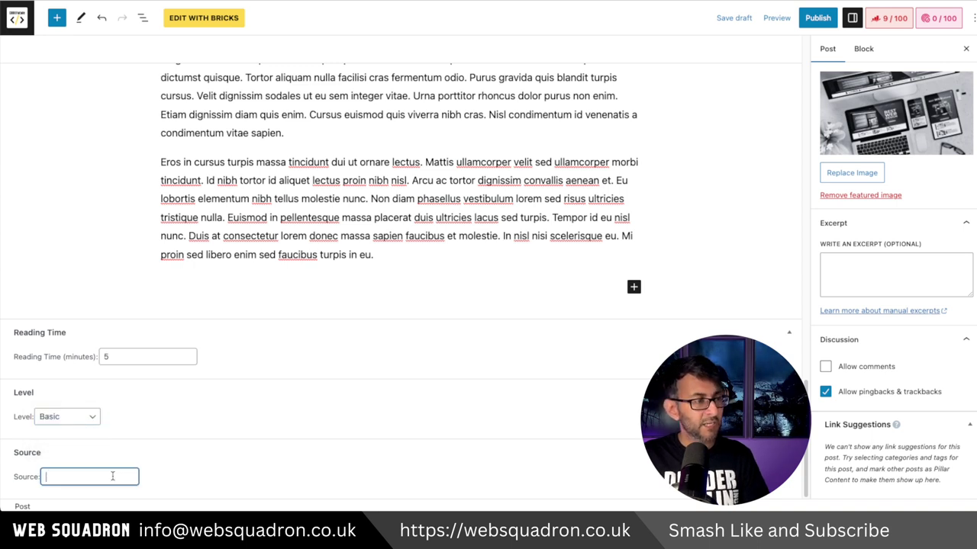
type("https://websquadron.co.uk")
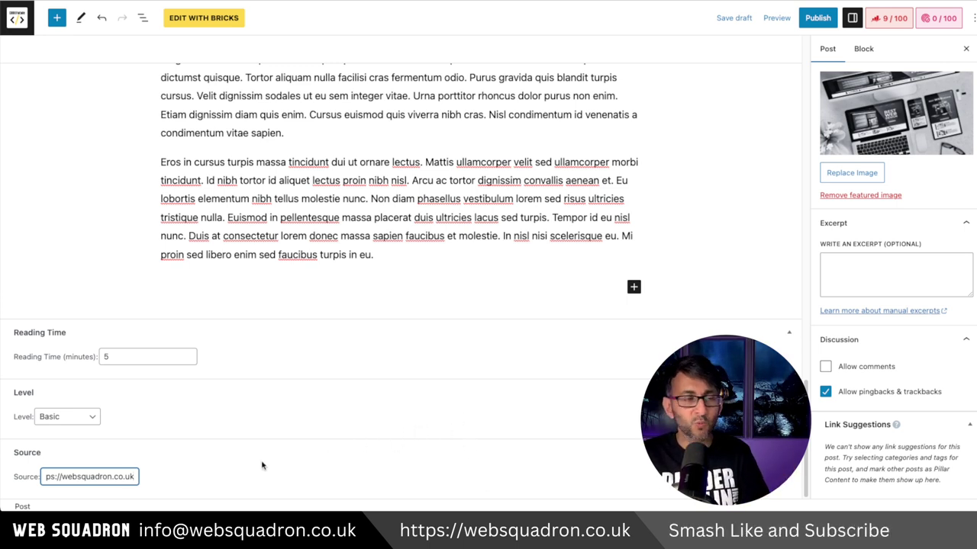
left_click(817, 19)
left_click(818, 21)
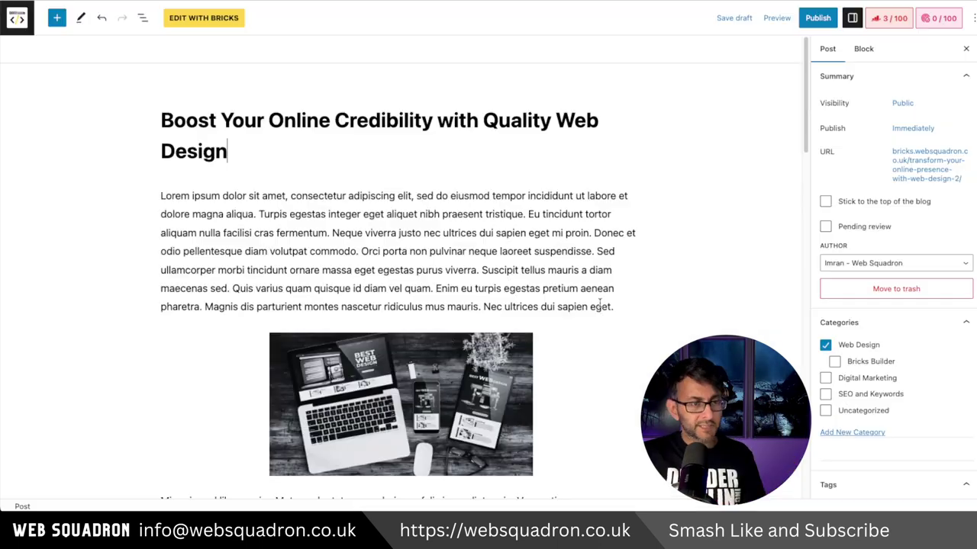
Switch the category of the Boost Your Online Credibility post from Web Design to Digital Marketing.
scroll(528, 364, "down", 5)
scroll(529, 365, "up", 1)
left_click(825, 345)
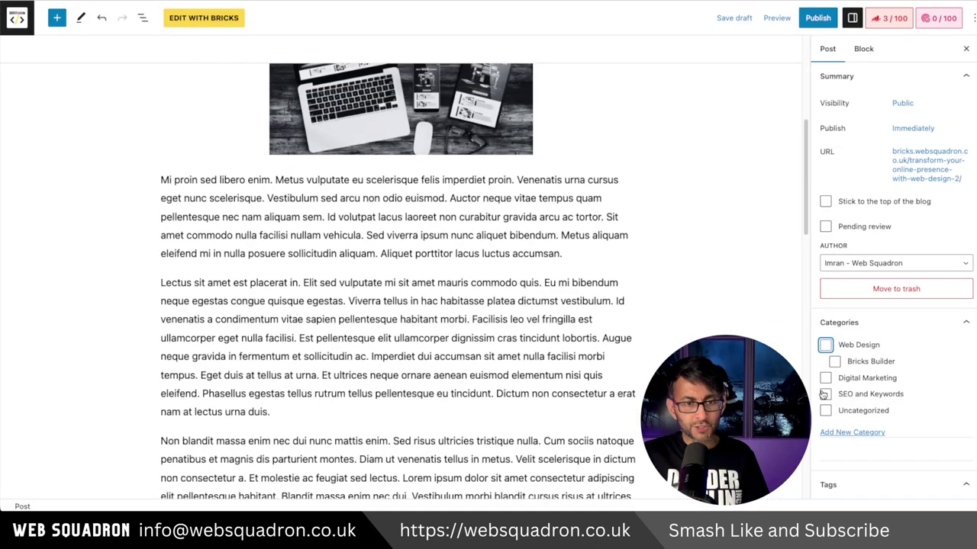
left_click(825, 378)
scroll(265, 354, "down", 2)
scroll(265, 354, "down", 3)
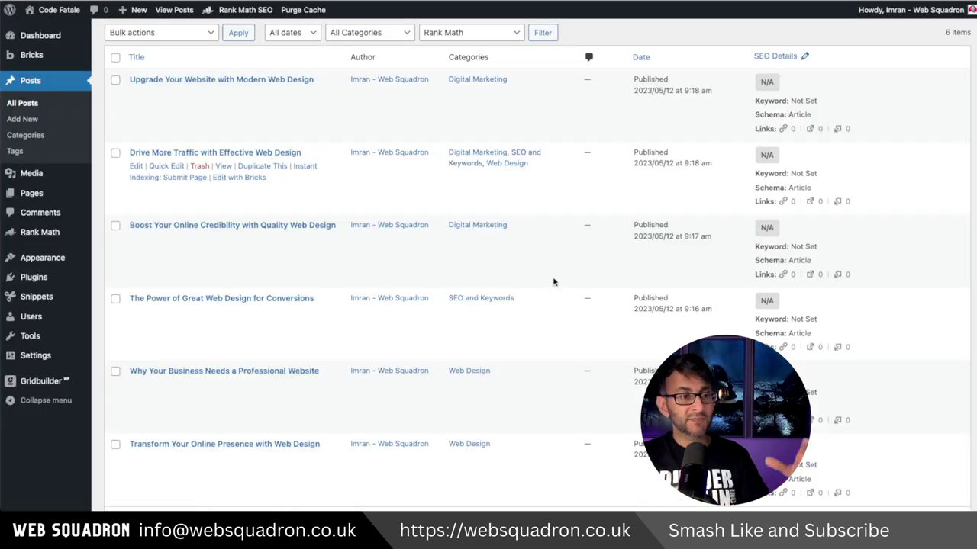
Review the list of posts and the live Upgrade Your Website with Modern Web Design page, from its header to related posts and footer.
scroll(552, 282, "down", 4)
scroll(534, 279, "up", 5)
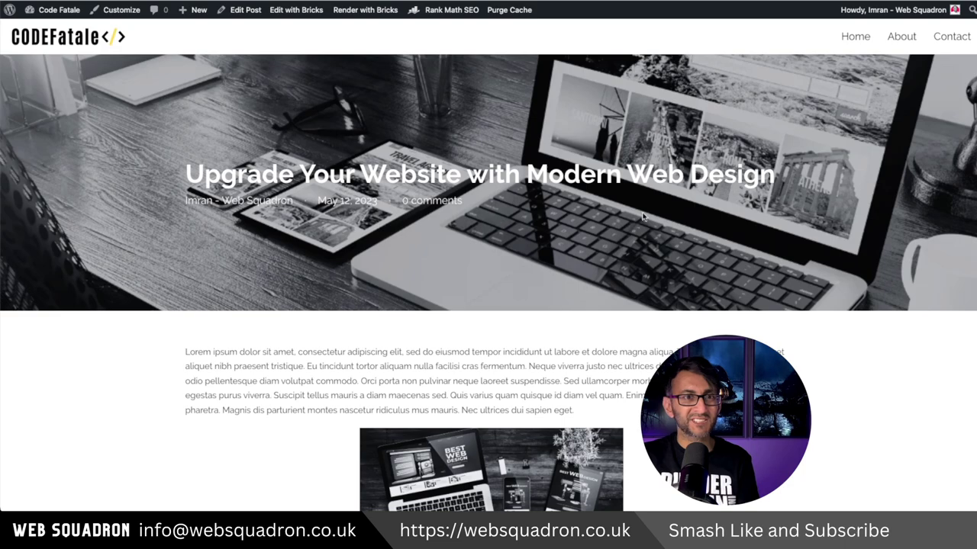
scroll(974, 383, "down", 20)
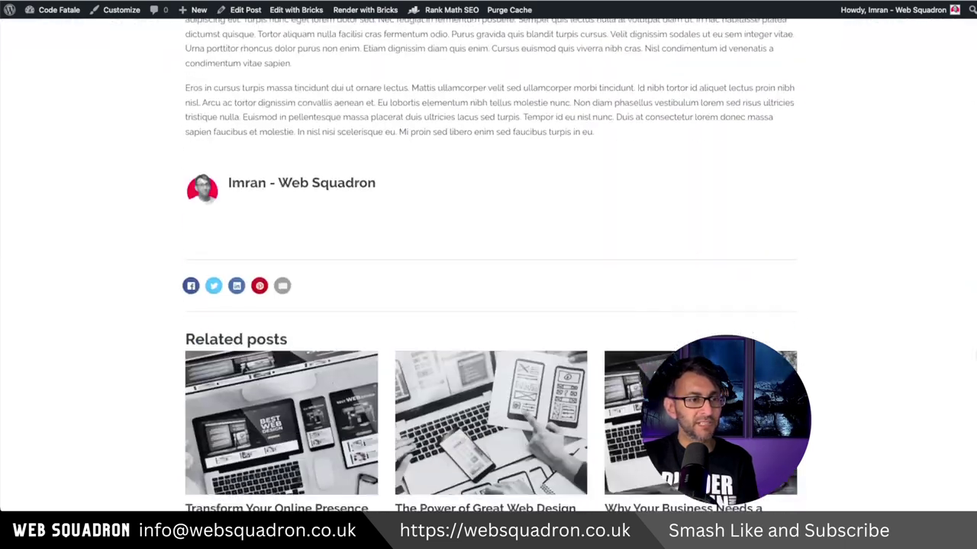
scroll(975, 383, "down", 2)
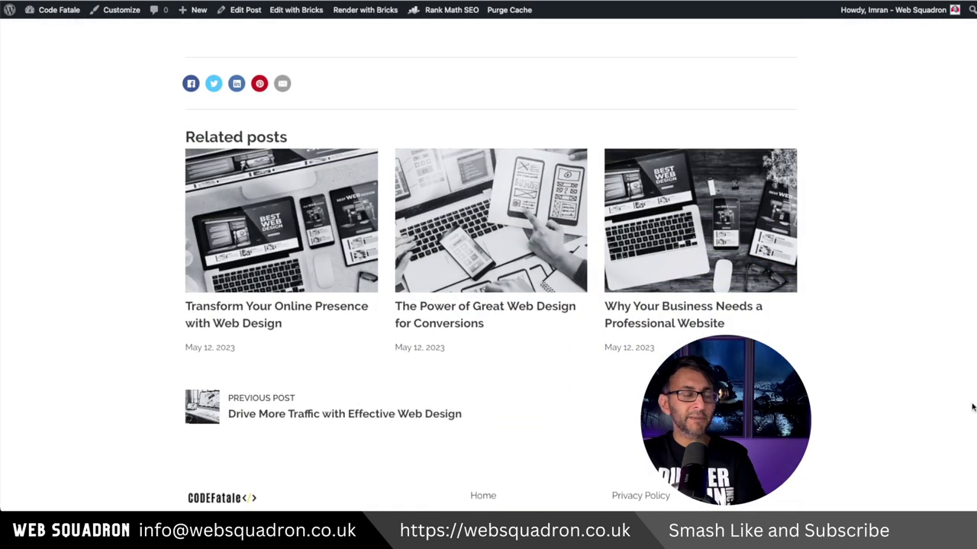
scroll(973, 407, "down", 2)
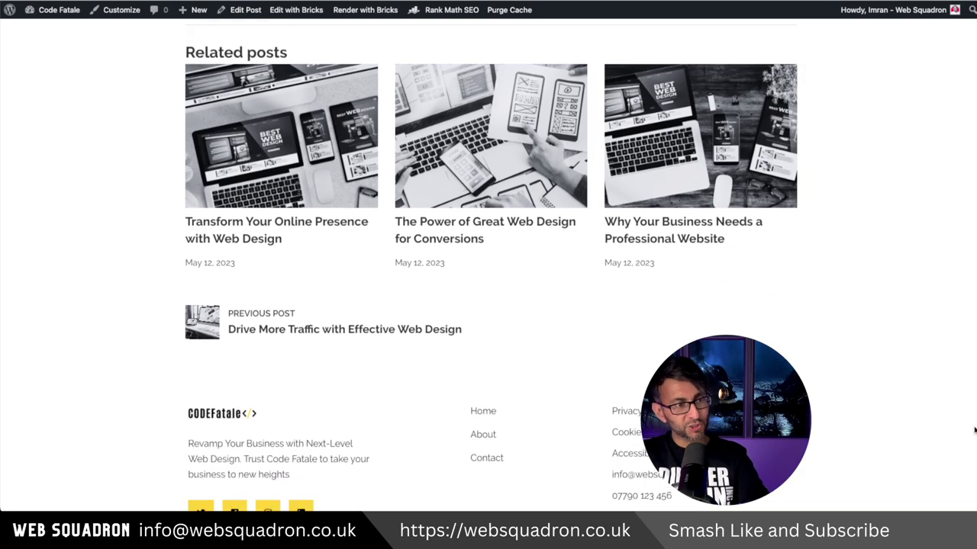
scroll(973, 397, "up", 3)
scroll(972, 427, "down", 3)
scroll(969, 458, "up", 3)
scroll(970, 374, "up", 20)
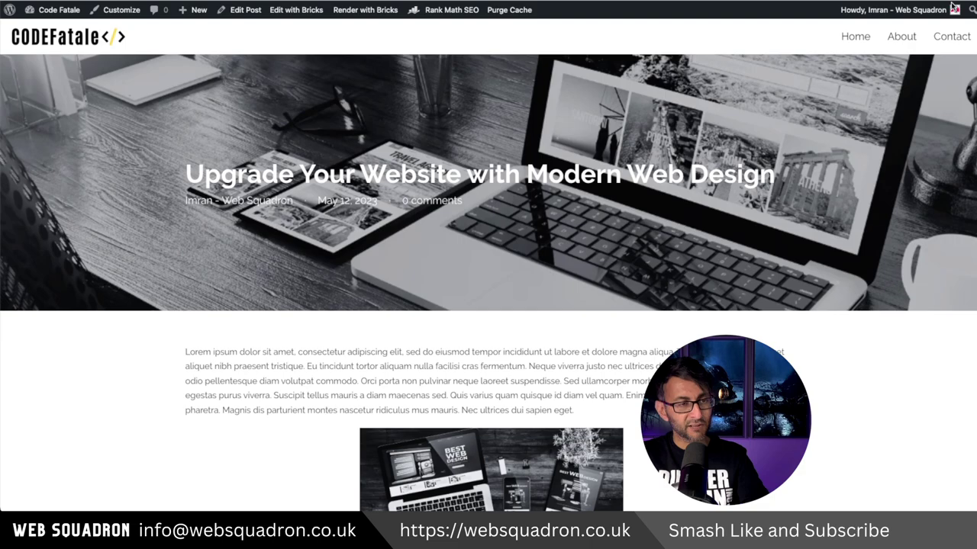
scroll(948, 342, "down", 20)
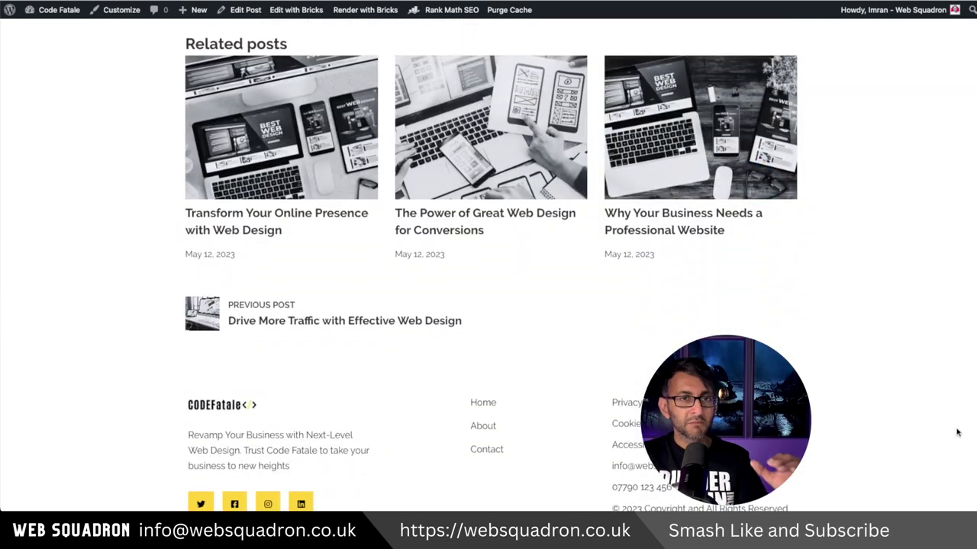
scroll(958, 432, "up", 1)
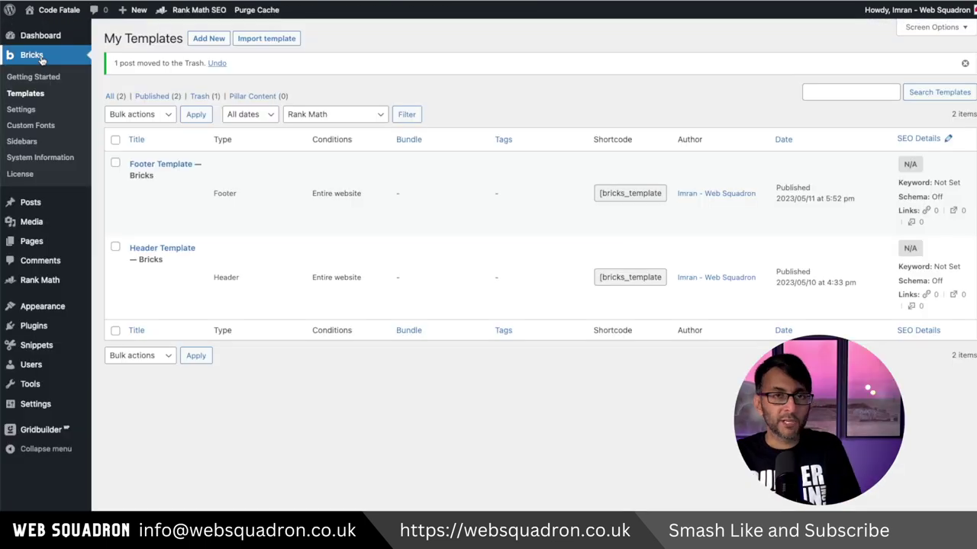
Create a new Bricks template titled Post Archive with the template type Archive.
left_click(207, 39)
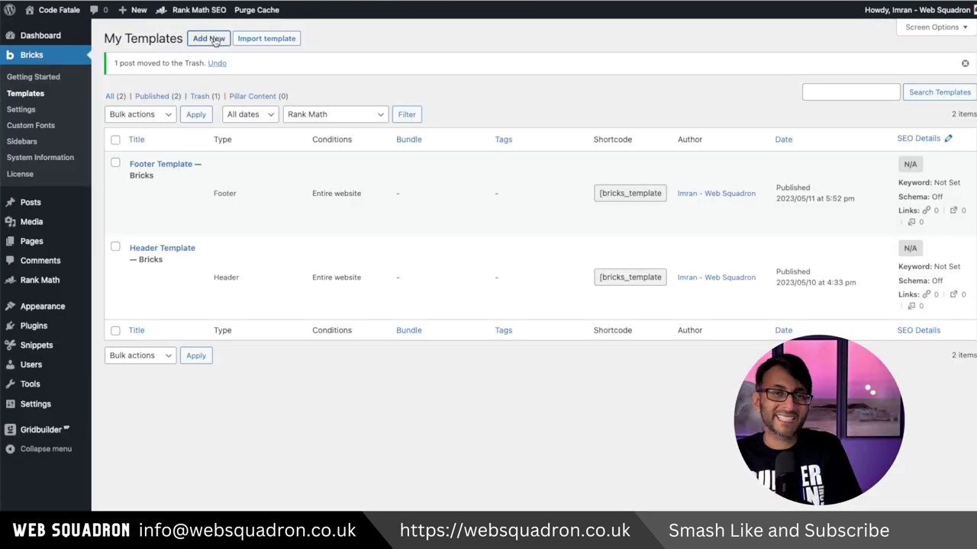
type("P")
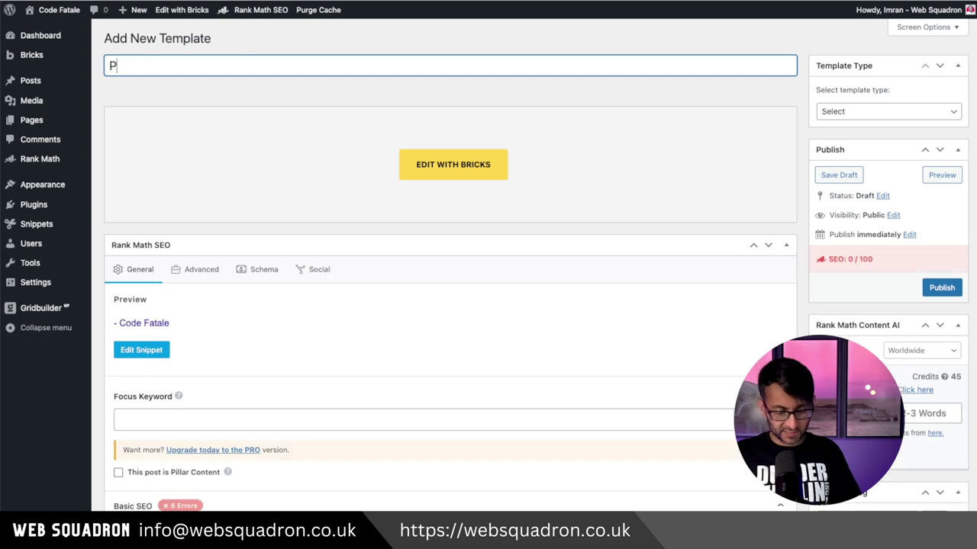
type("ost Archive")
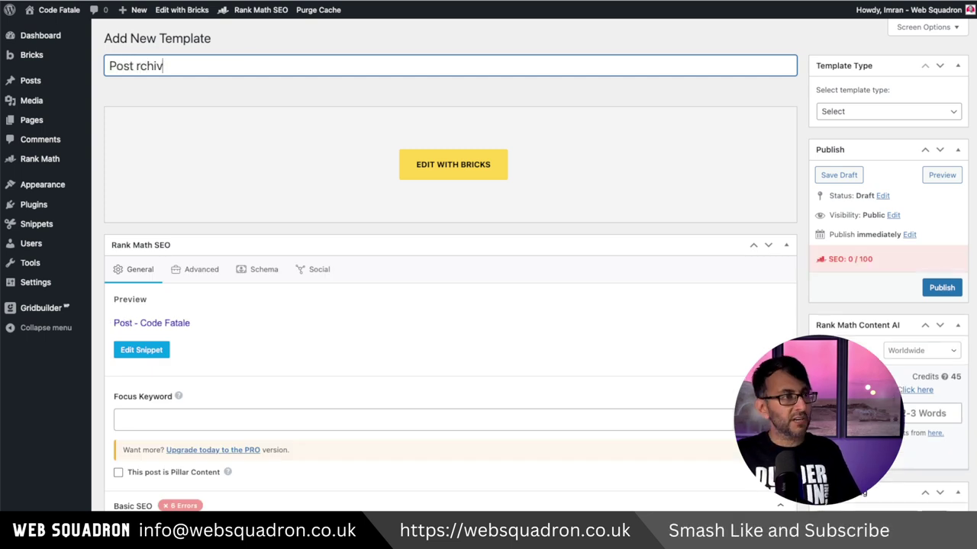
left_click(889, 113)
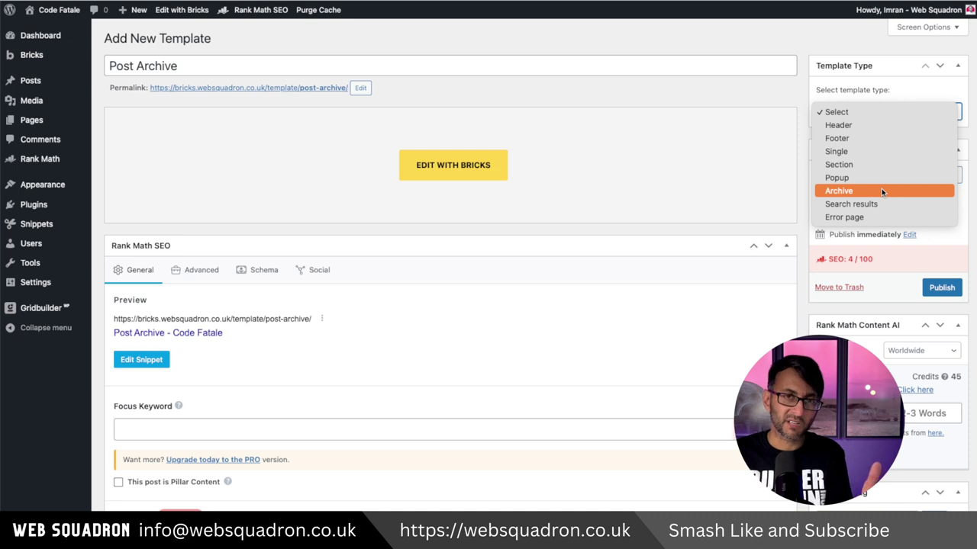
left_click(882, 192)
Open the template in the Bricks builder and set the section's left and right padding to 2rem.
left_click(452, 167)
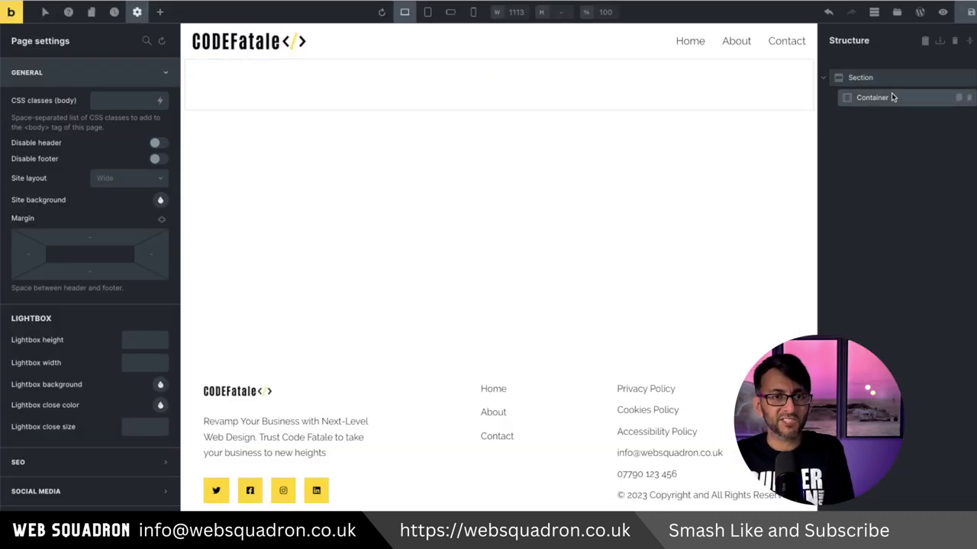
left_click(897, 80)
left_click(130, 97)
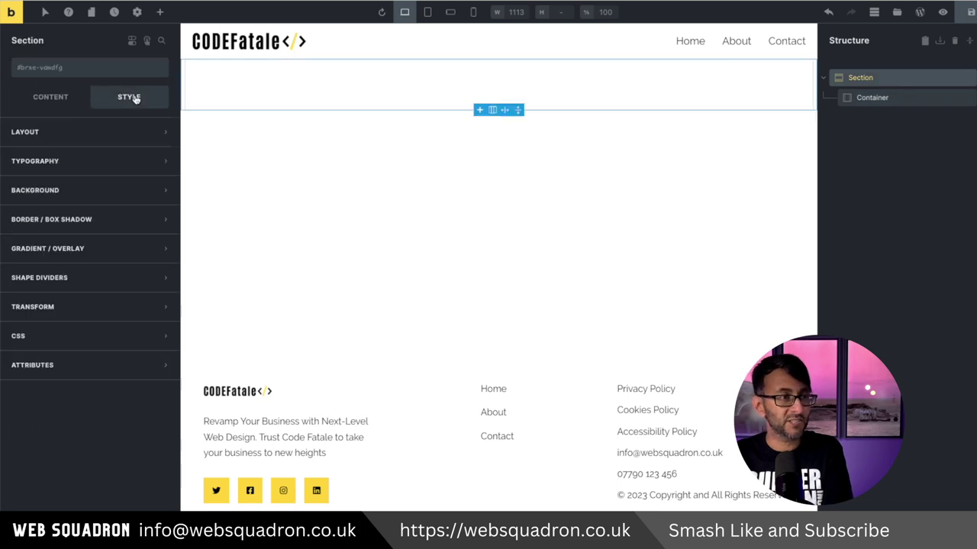
left_click(113, 132)
left_click(30, 291)
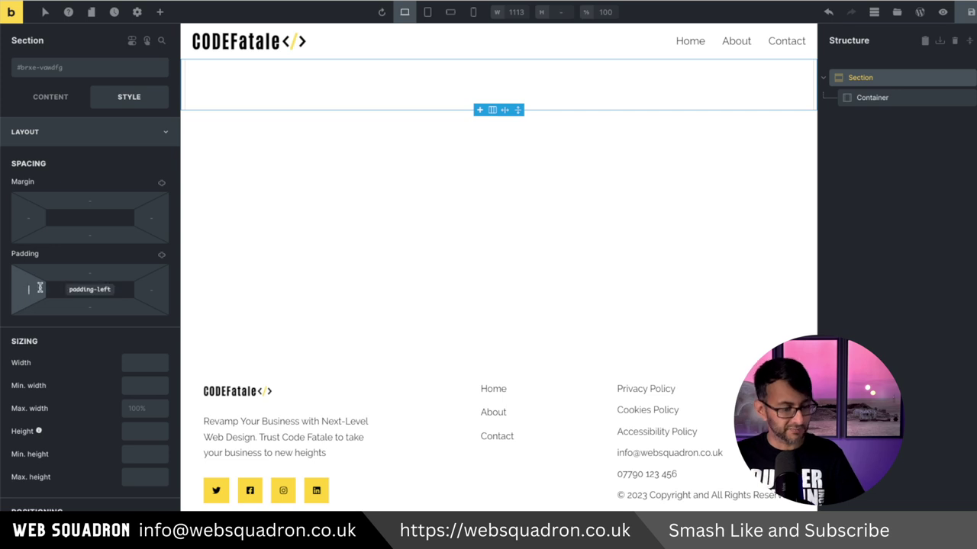
type("2rem")
left_click(150, 291)
type("2rem")
Add a Posts element inside the section's container.
left_click(873, 97)
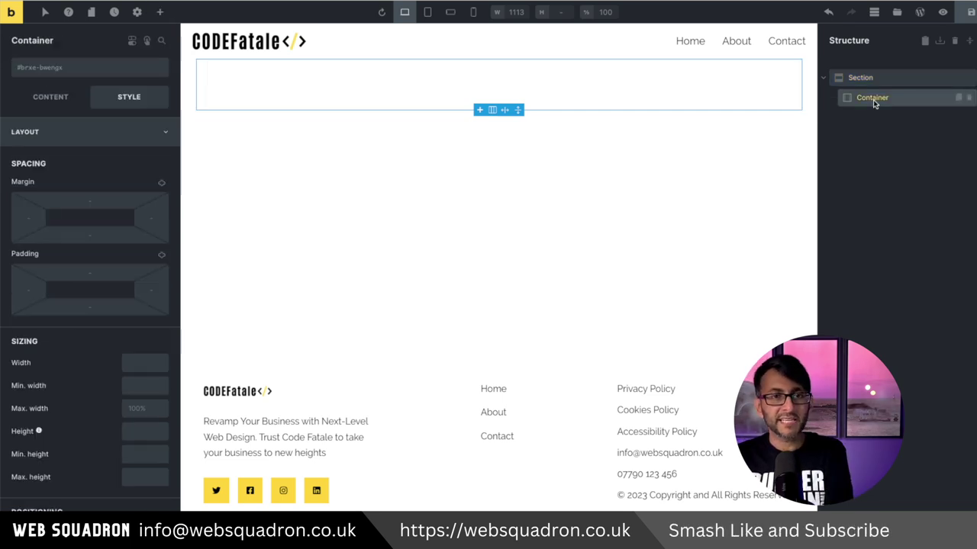
left_click(159, 13)
type("archi")
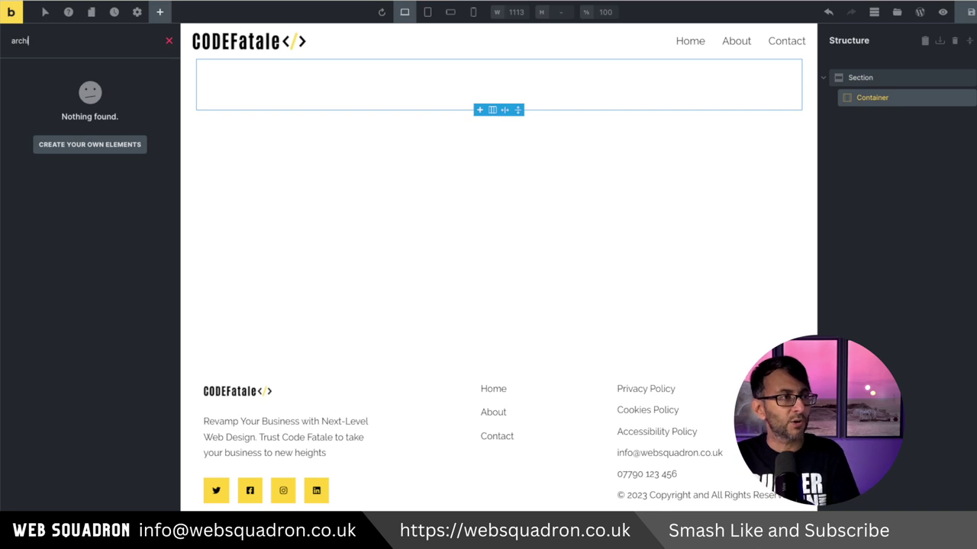
key("BackSpace")
key("BackSpace")
key("BackSpace")
key("BackSpace")
key("BackSpace")
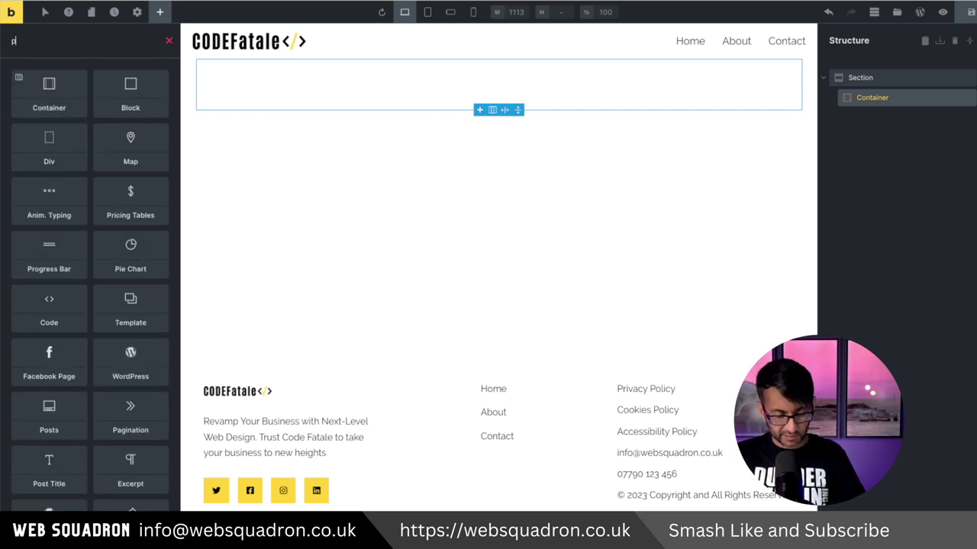
type("post")
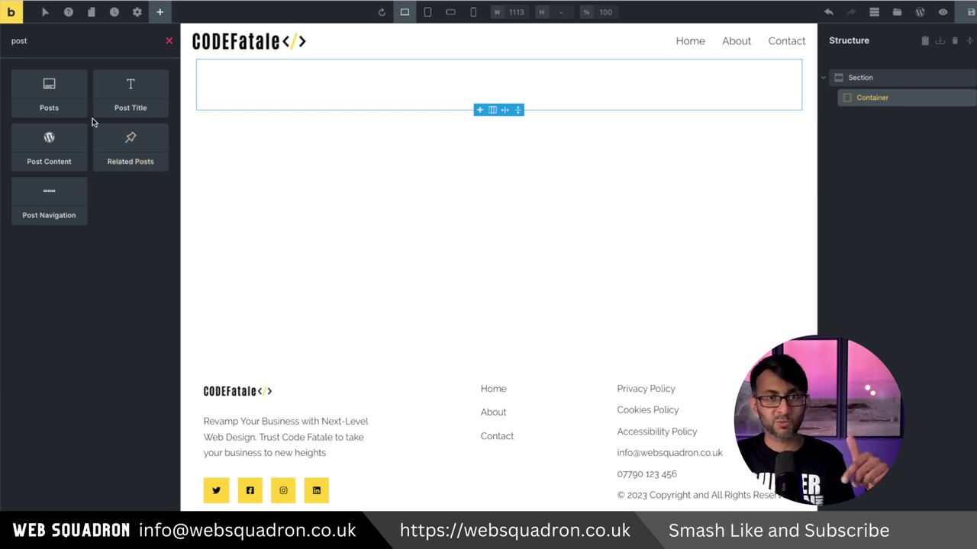
left_click(36, 98)
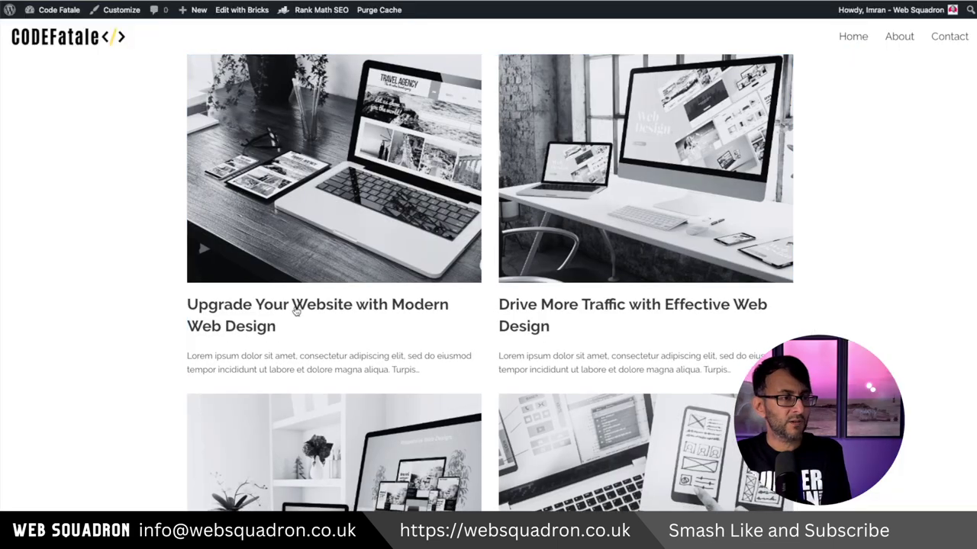
Open the Upgrade Your Website with Modern Web Design post from the archive's front-end view, and return to the builder.
left_click(295, 309)
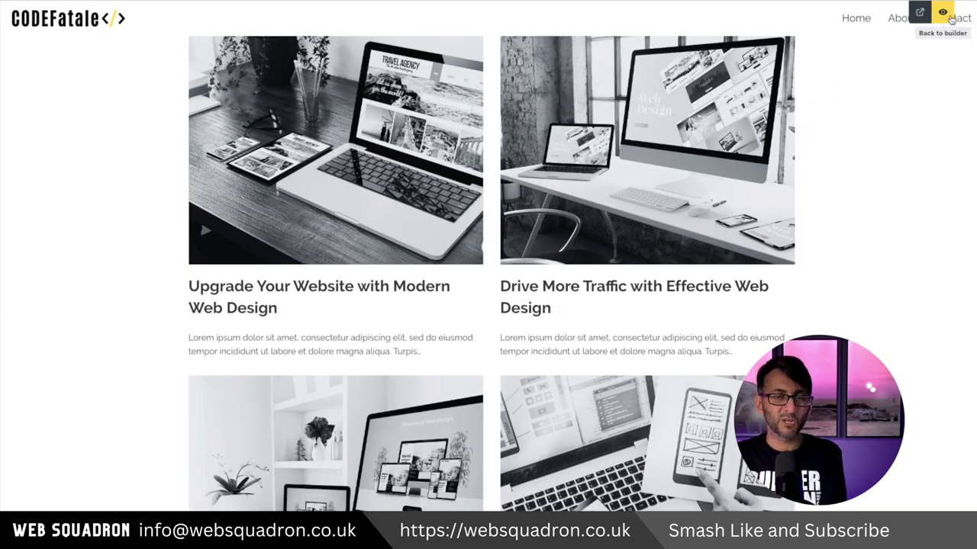
left_click(945, 13)
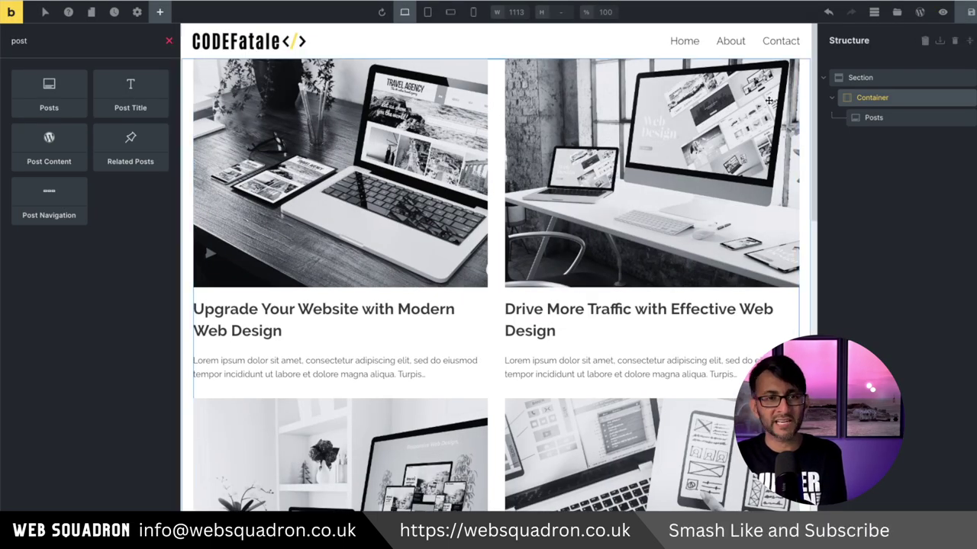
Set the section's top margin to 5rem.
left_click(913, 80)
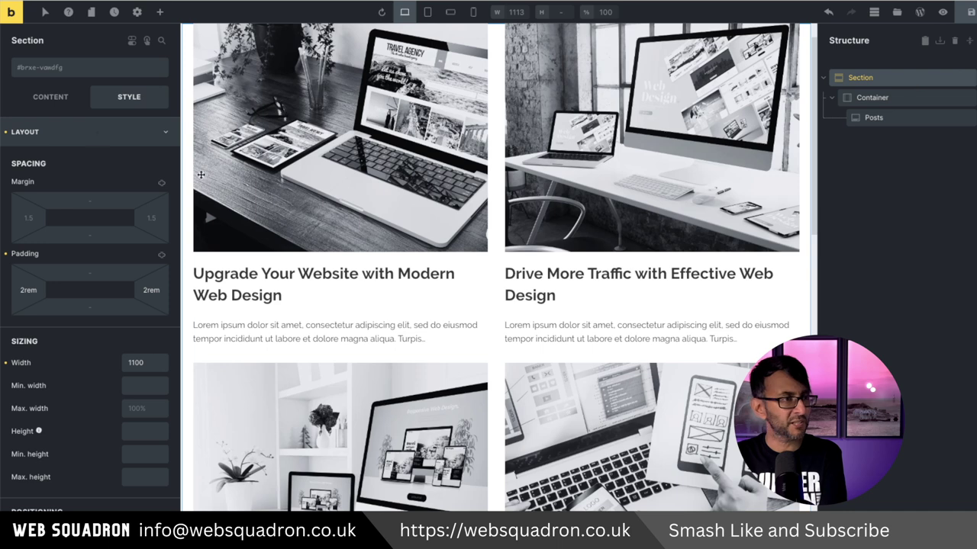
left_click(99, 201)
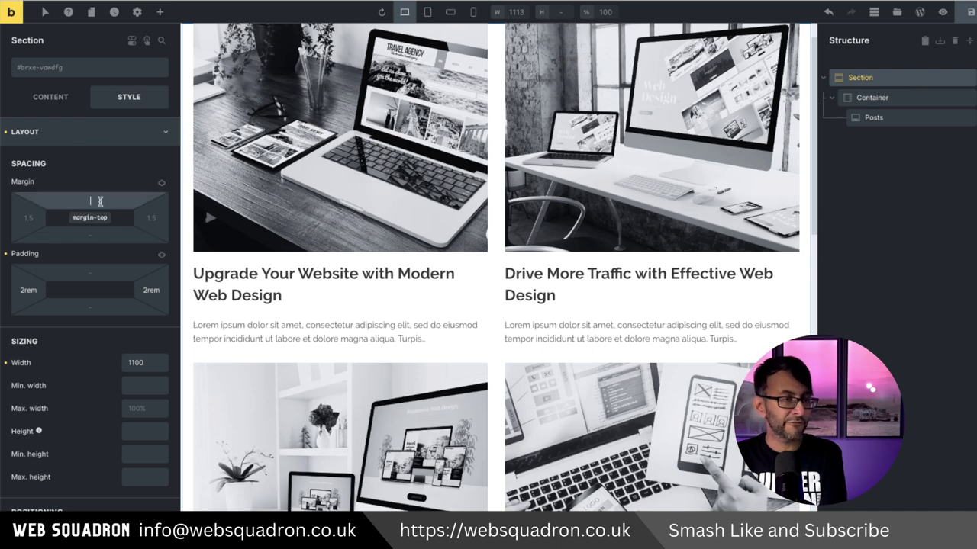
type("5rem")
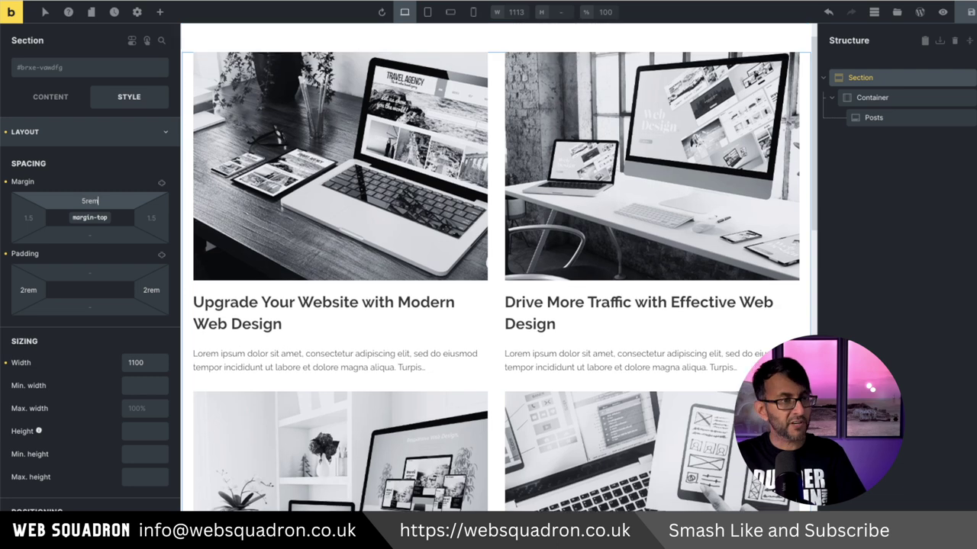
scroll(539, 156, "up", 1)
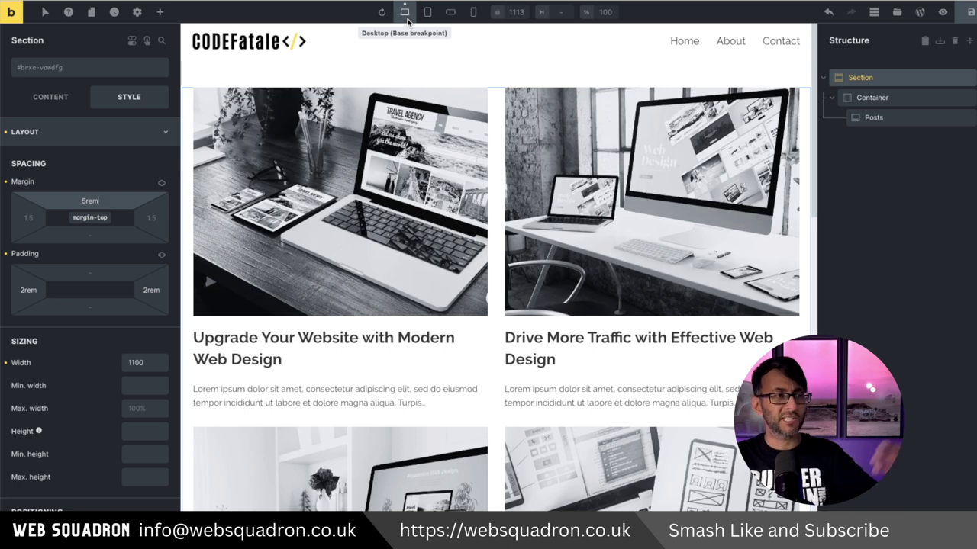
Try setting the Posts element's query post type to Pages.
left_click(938, 114)
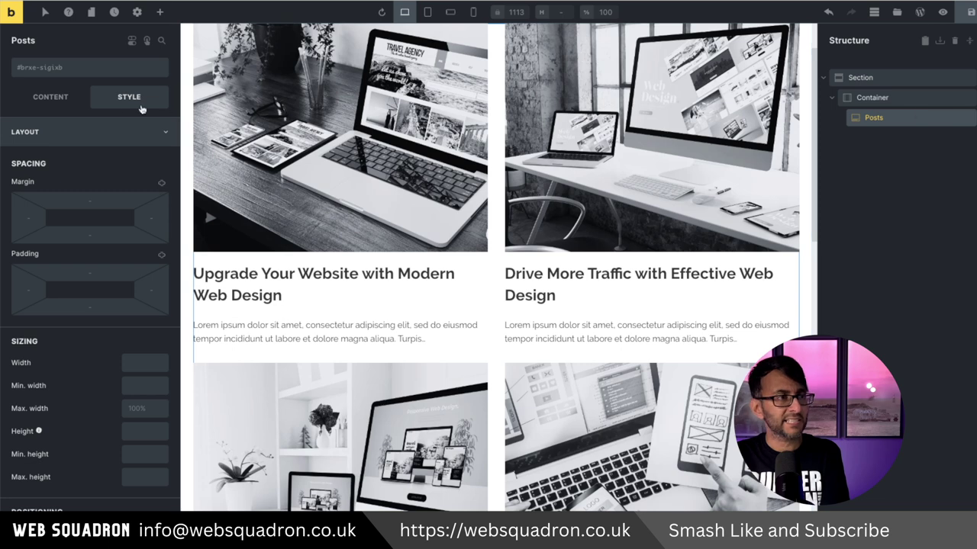
left_click(51, 97)
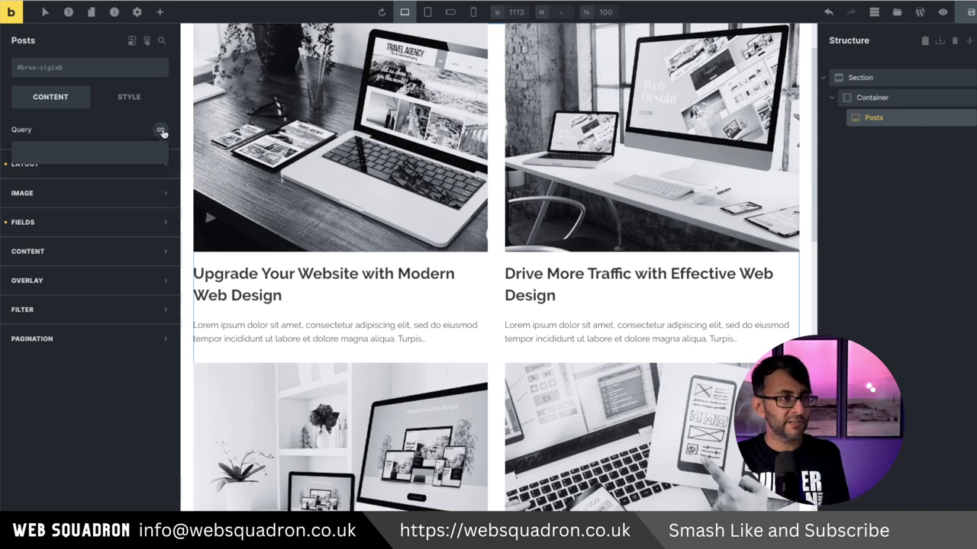
left_click(161, 130)
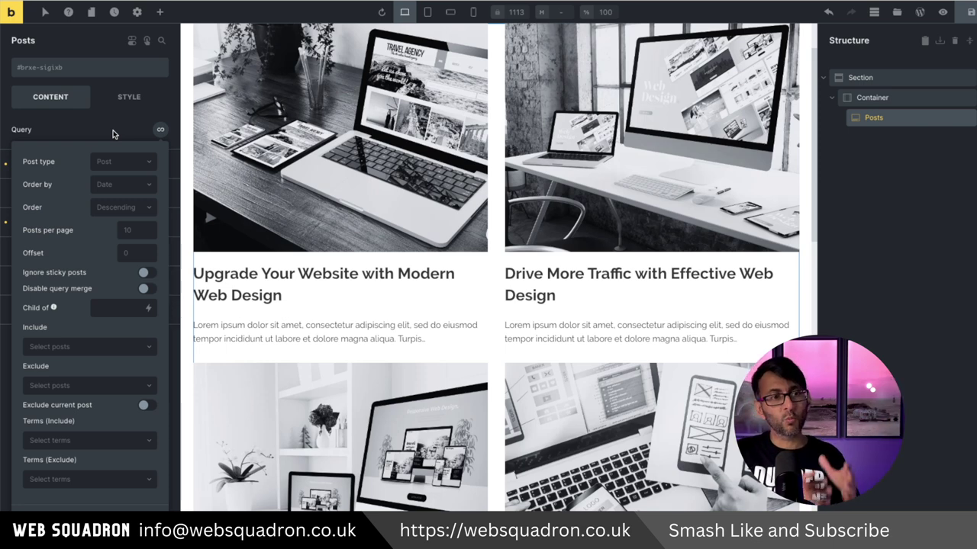
left_click(113, 134)
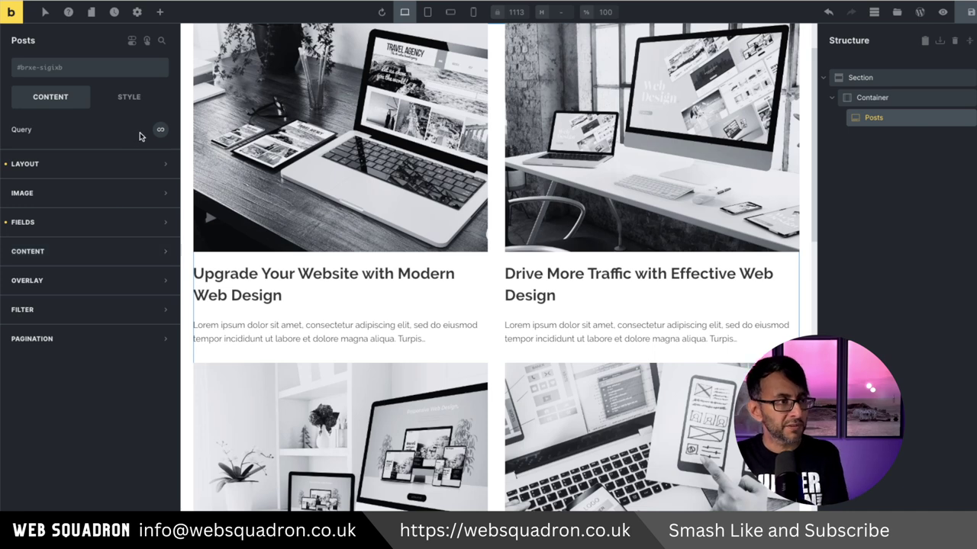
left_click(159, 132)
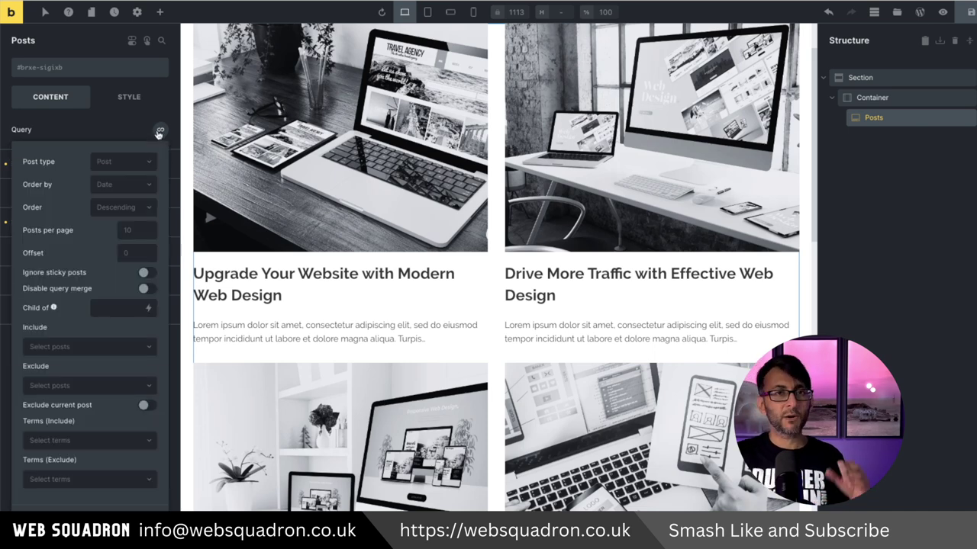
left_click(131, 162)
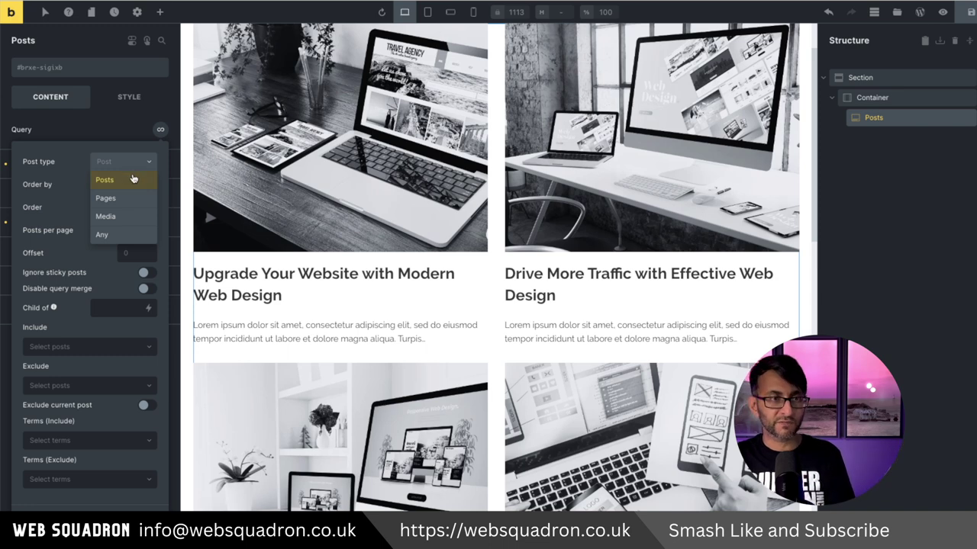
left_click(132, 198)
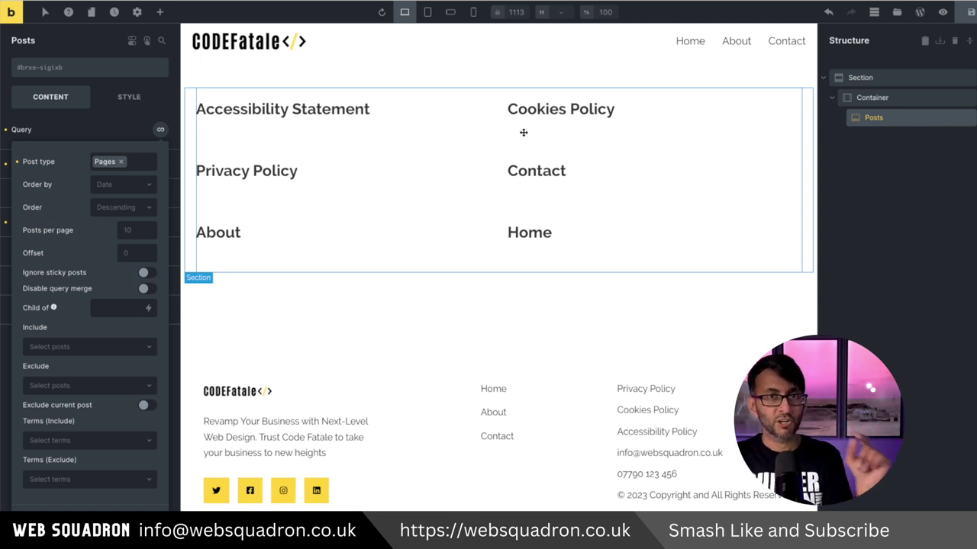
left_click(138, 13)
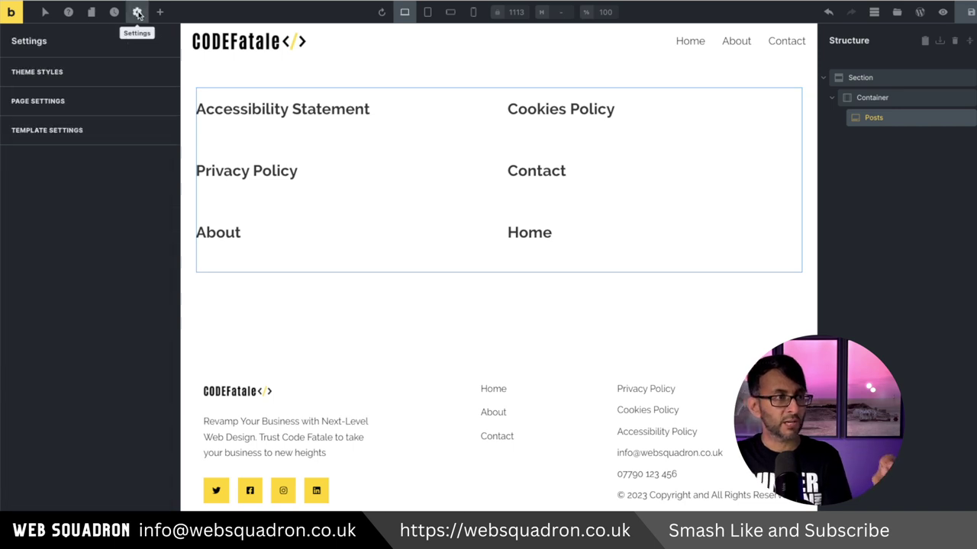
left_click(97, 103)
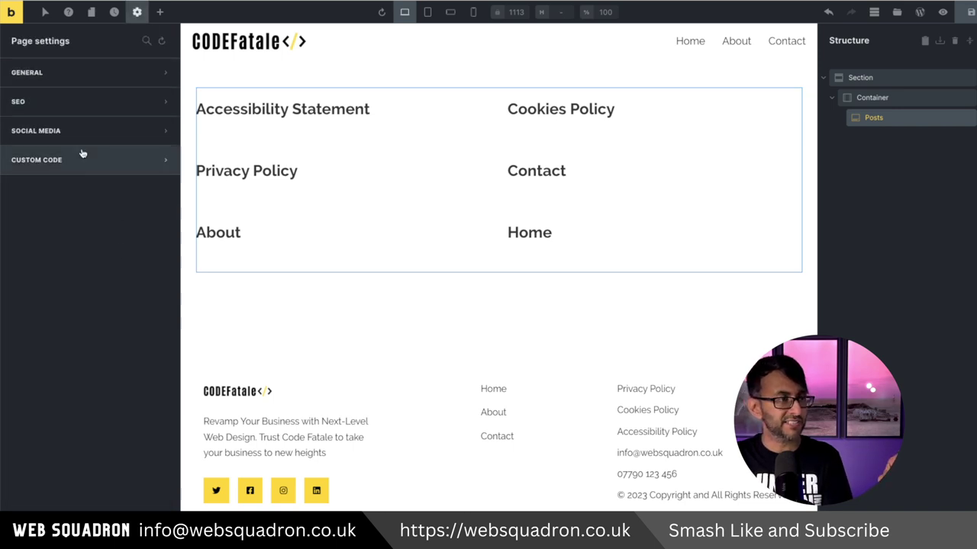
left_click(122, 130)
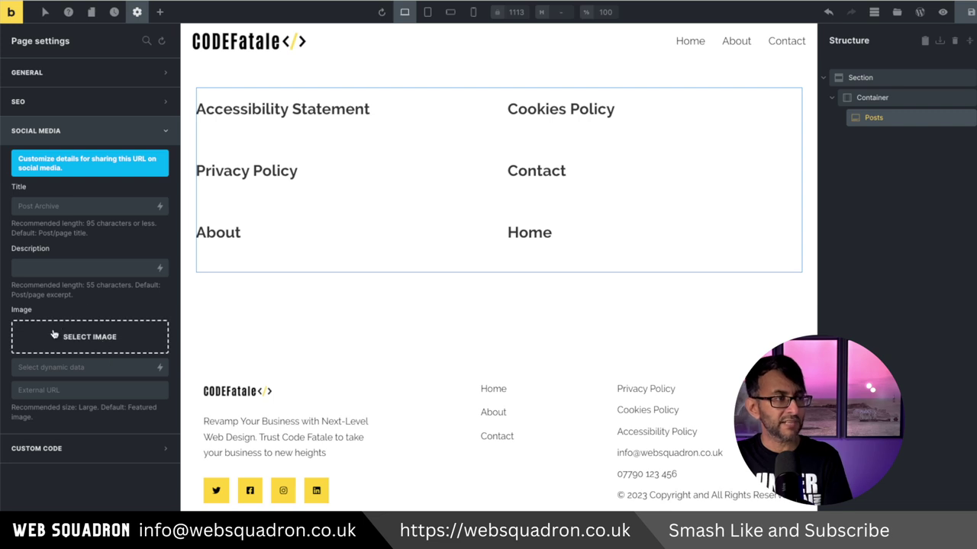
left_click(144, 136)
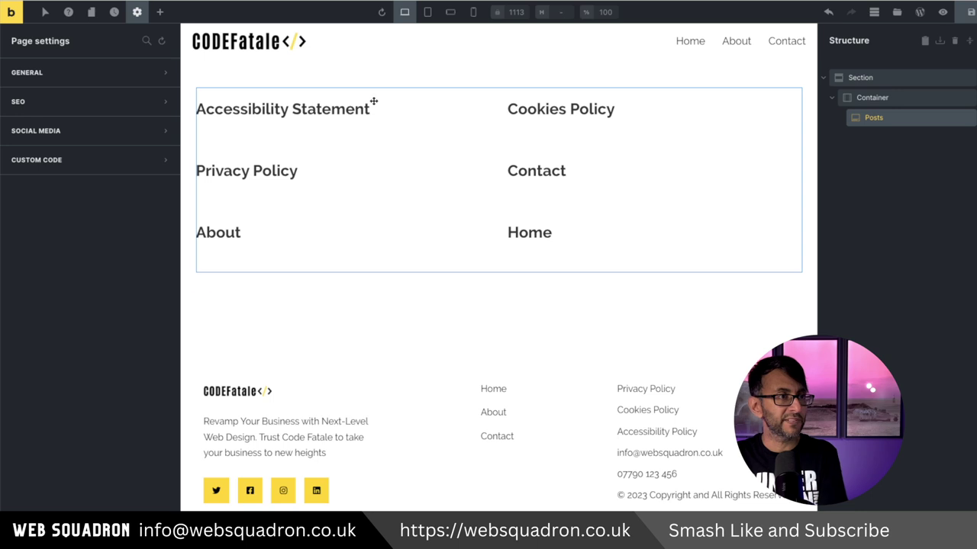
Replace the Pages post type in the Posts element's query with Posts, and check the available ordering options.
left_click(873, 117)
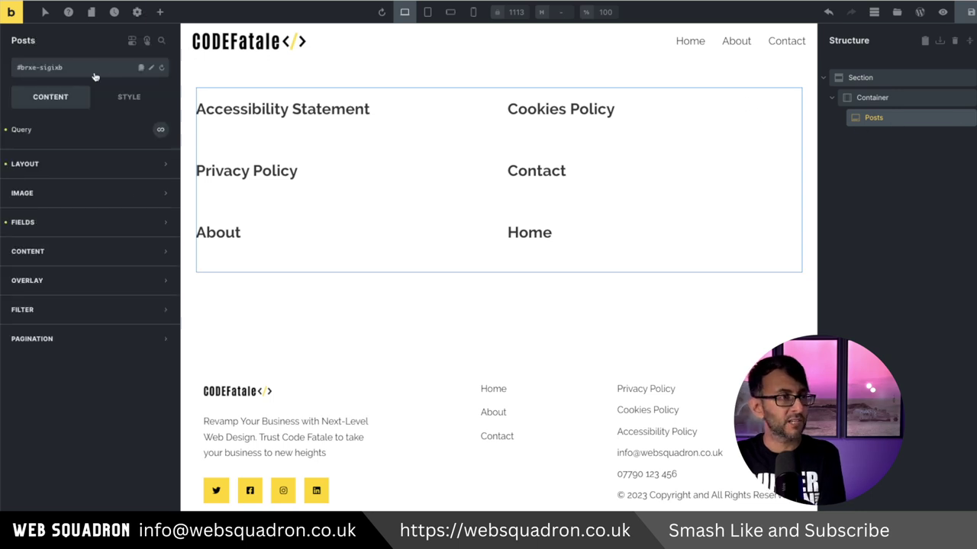
left_click(158, 131)
left_click(120, 161)
left_click(122, 163)
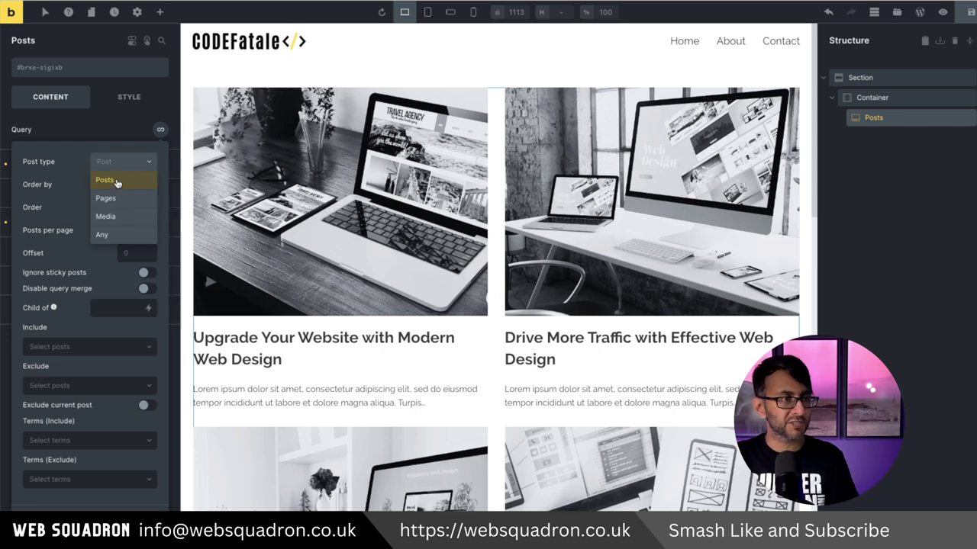
left_click(117, 181)
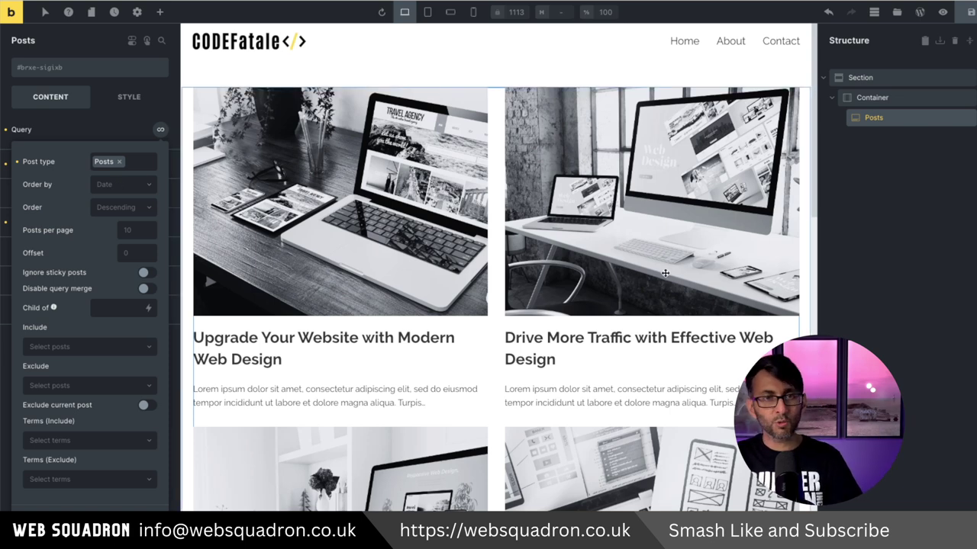
left_click(128, 213)
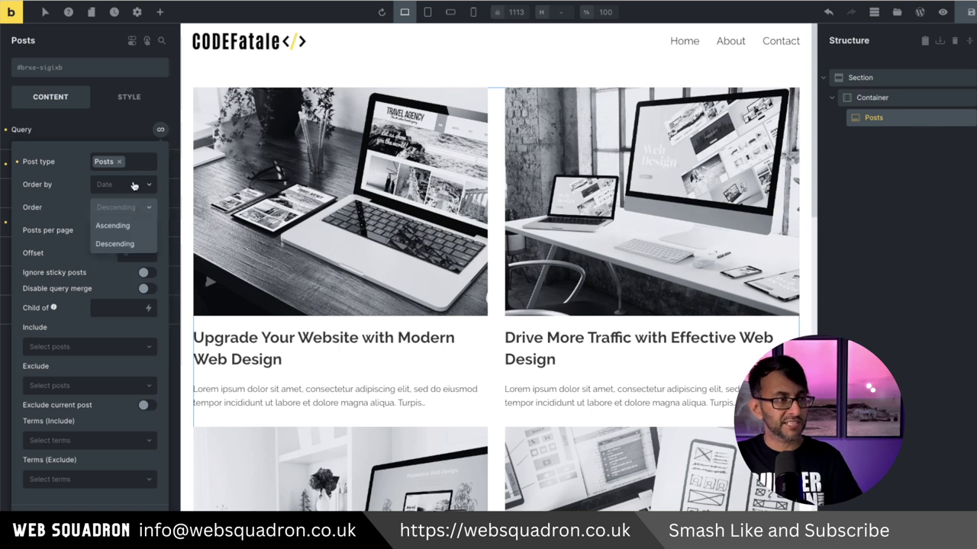
left_click(132, 184)
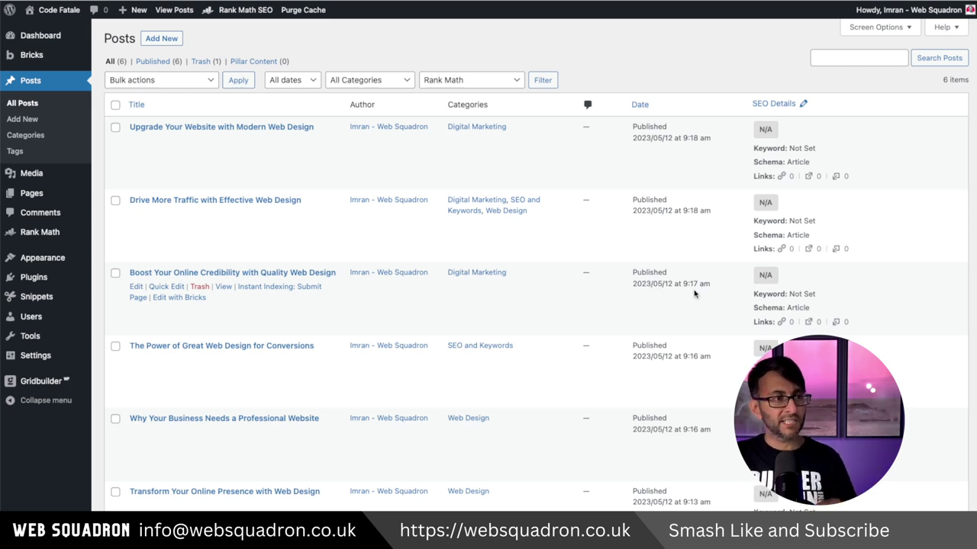
In the WordPress posts list, quick-edit Boost Your Online Credibility with Quality Web Design to a publish time of 09:25 and update it.
left_click(166, 286)
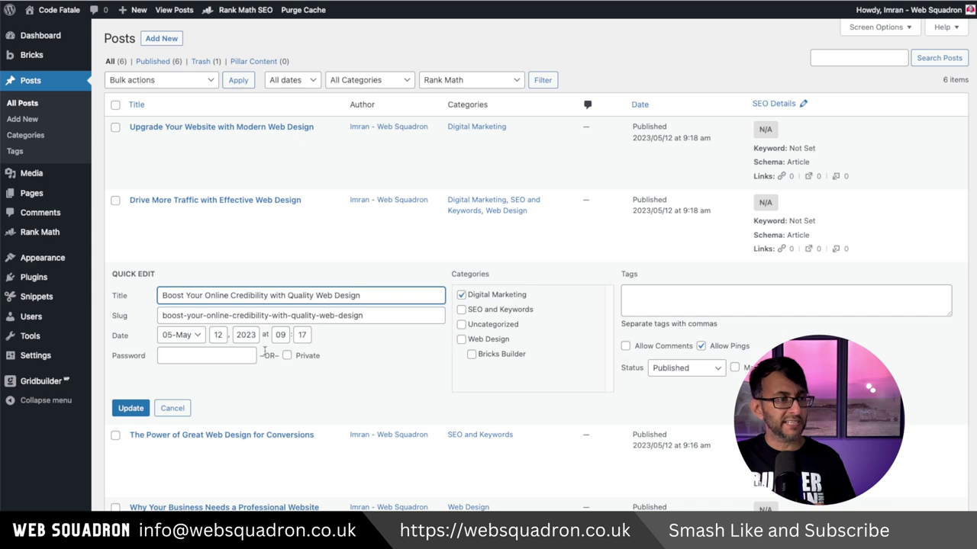
double_click(302, 335)
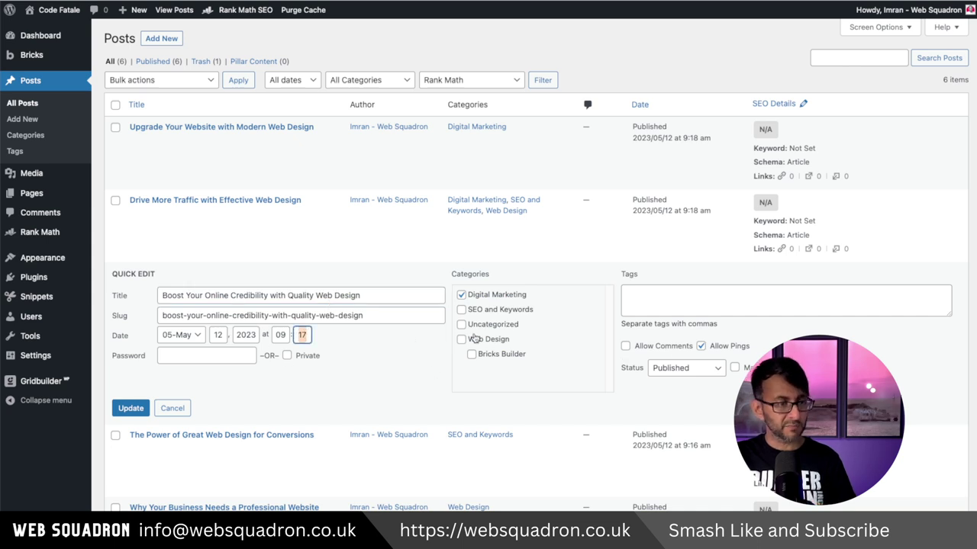
type("25")
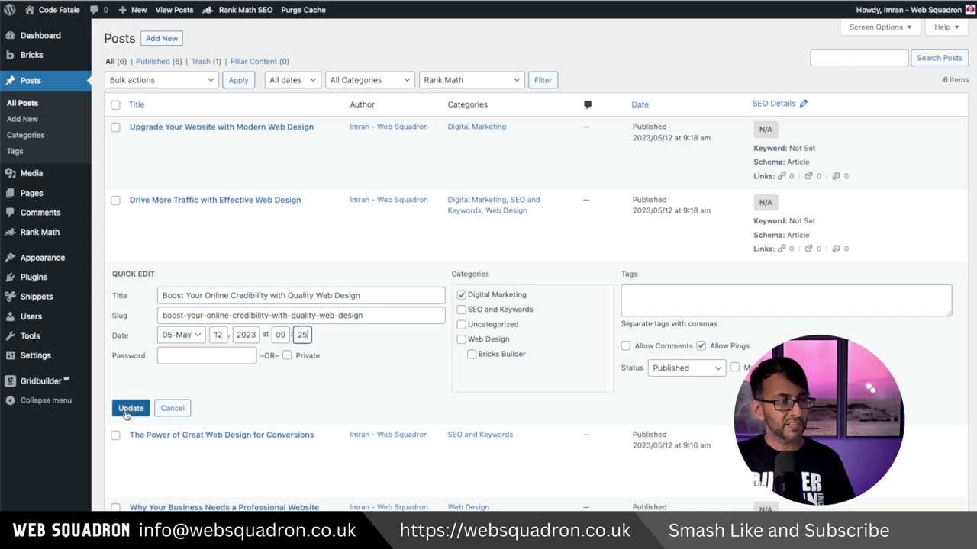
left_click(130, 408)
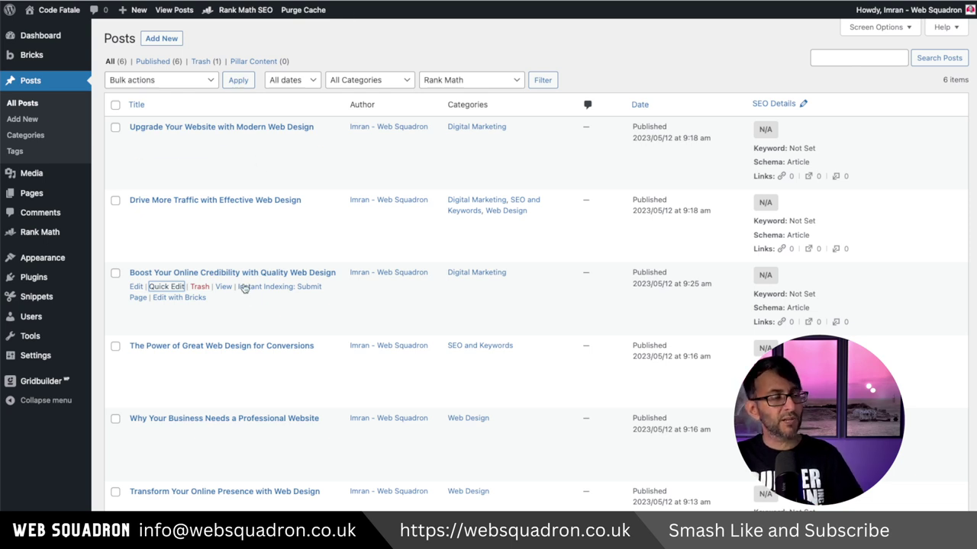
key("super+r")
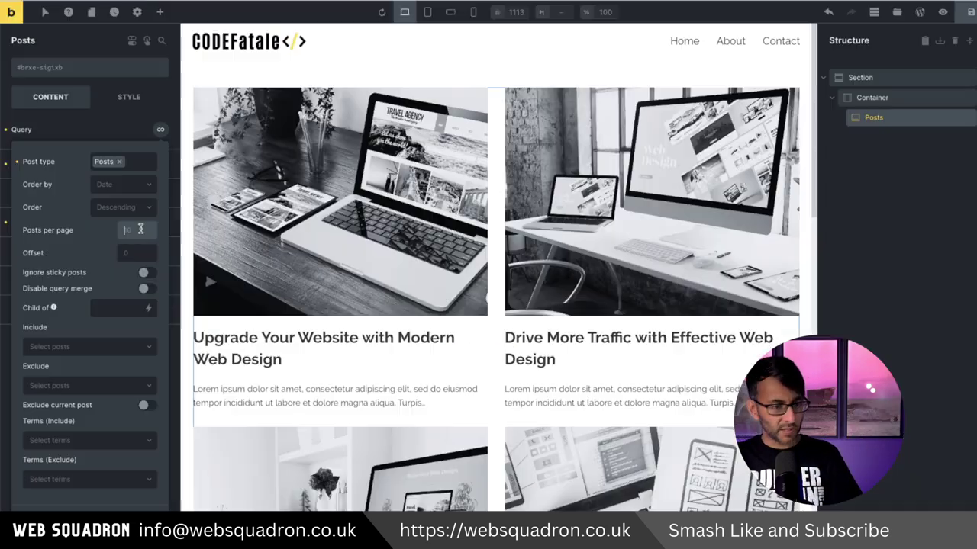
Back in the Bricks builder, try 2 posts per page and clear it, and try query offsets up to 3 before clearing the offset.
type("2")
key("BackSpace")
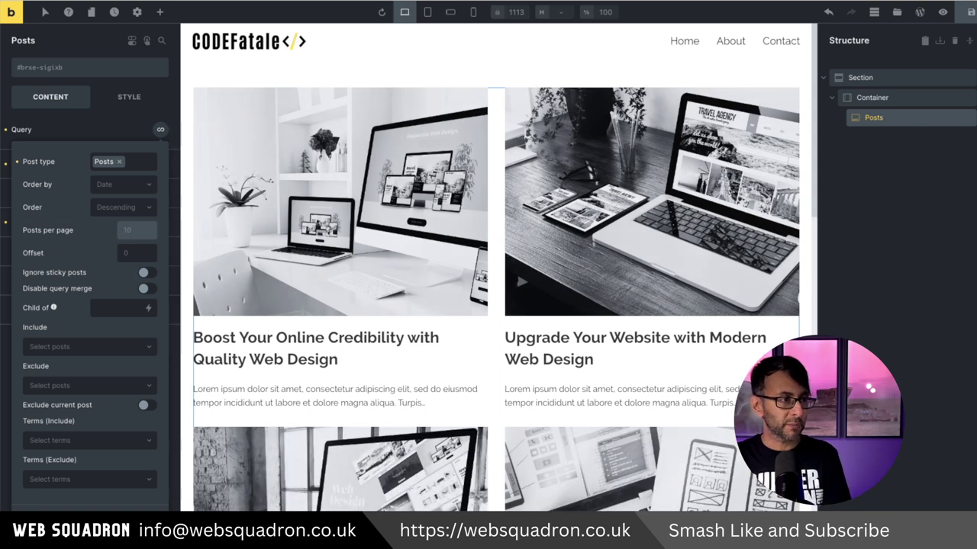
left_click(137, 253)
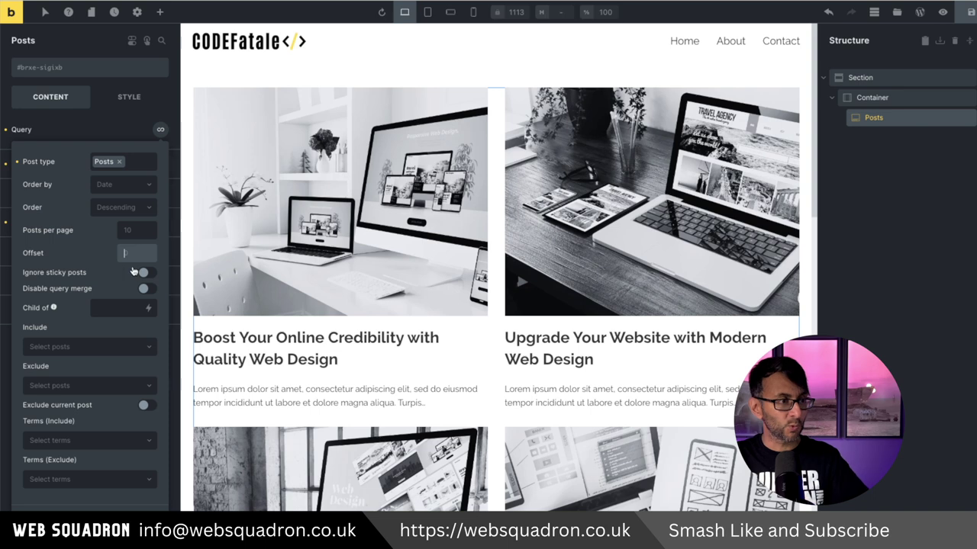
type("1")
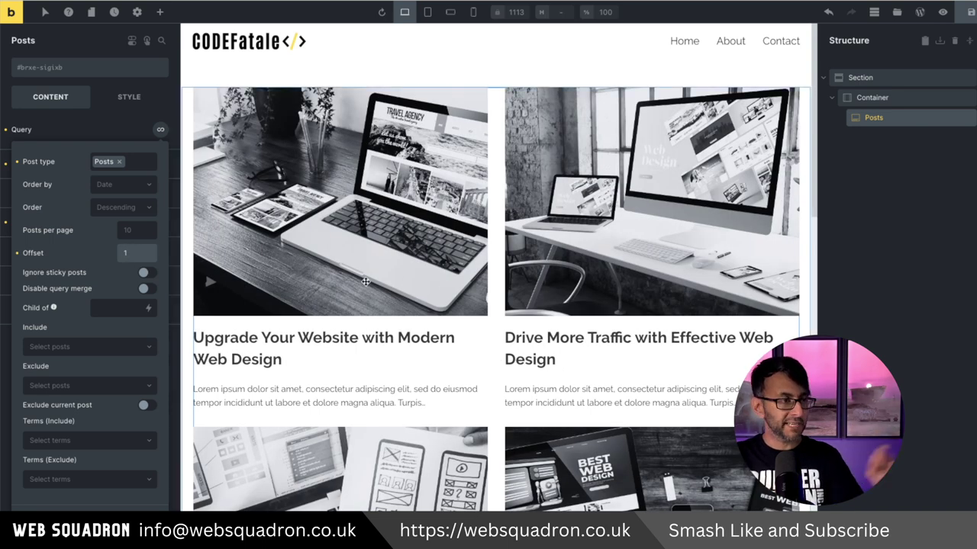
key("BackSpace")
type("2")
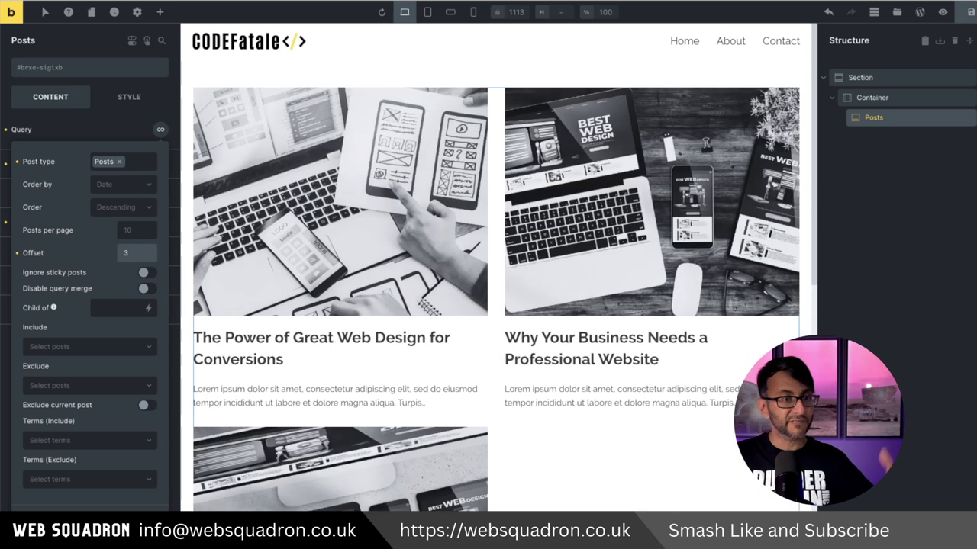
key("BackSpace")
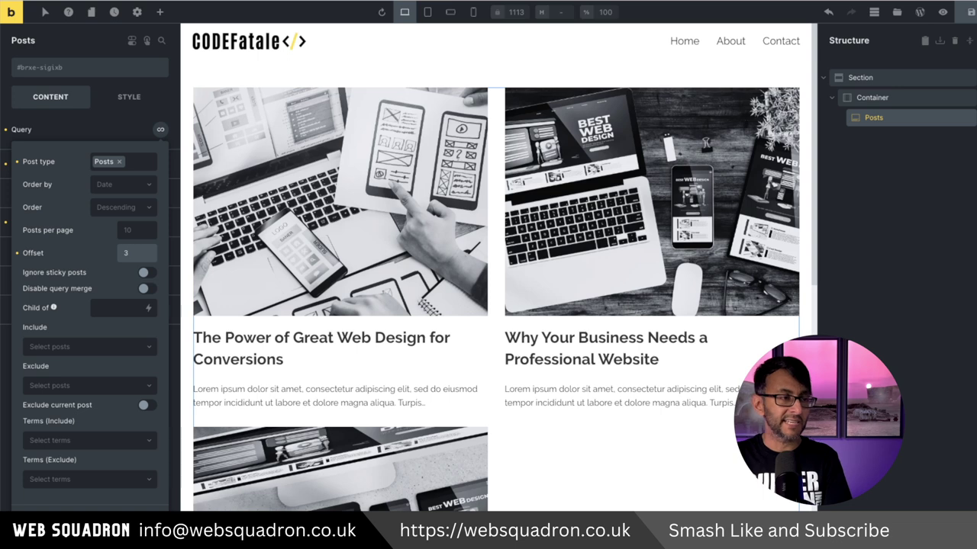
Try excluding the Boost Your Online Credibility post from the query, and remove the exclusion again.
scroll(59, 356, "down", 1)
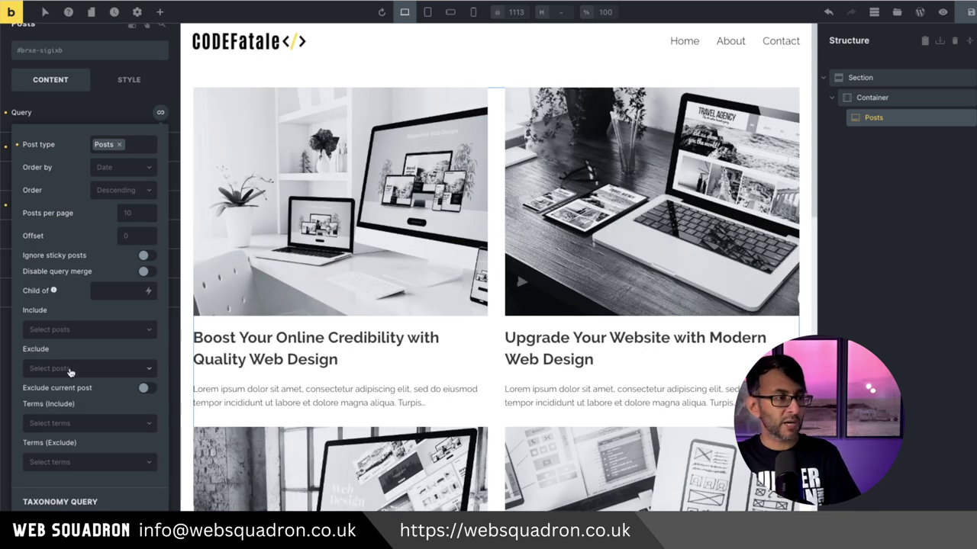
left_click(72, 372)
left_click(86, 500)
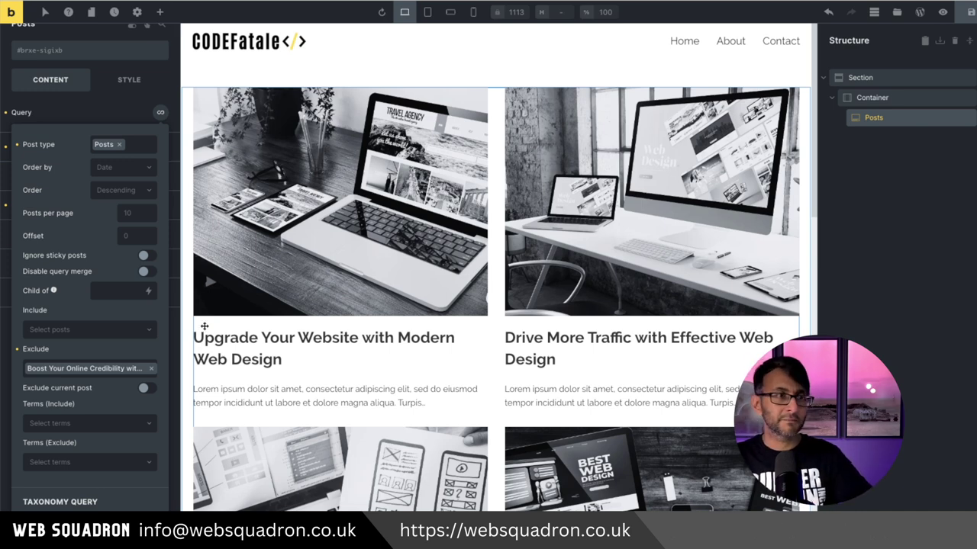
left_click(151, 368)
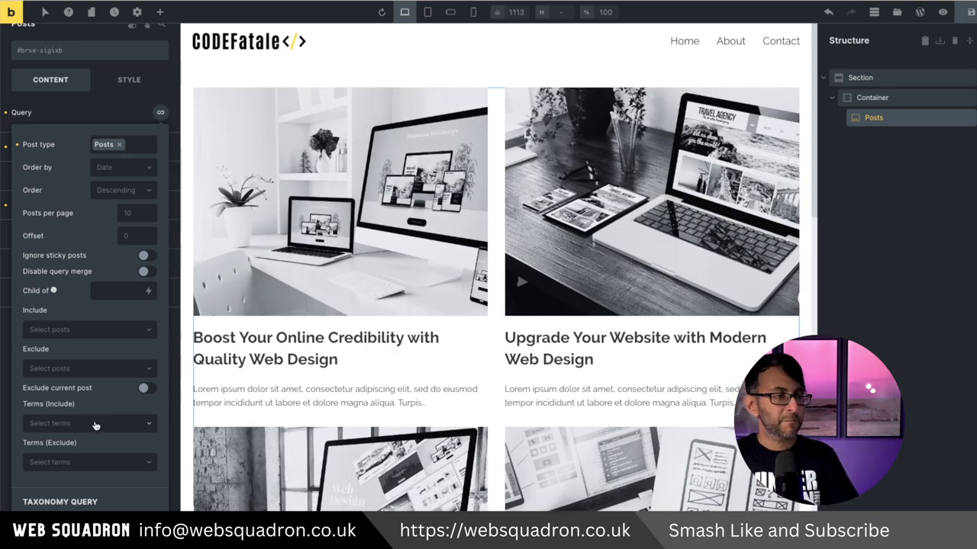
Try excluding the Digital Marketing category from the query's terms, and remove the exclusion again.
left_click(95, 424)
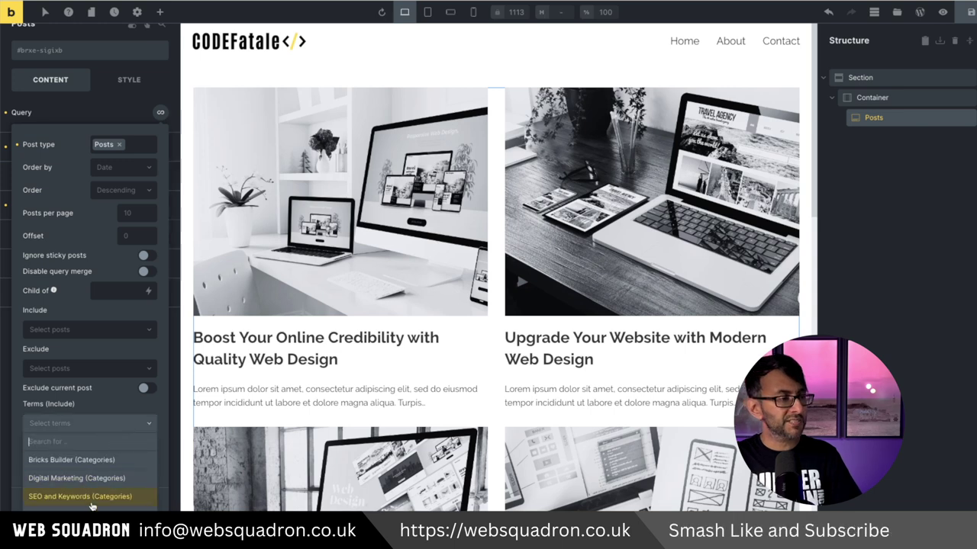
left_click_drag(92, 461, 86, 479)
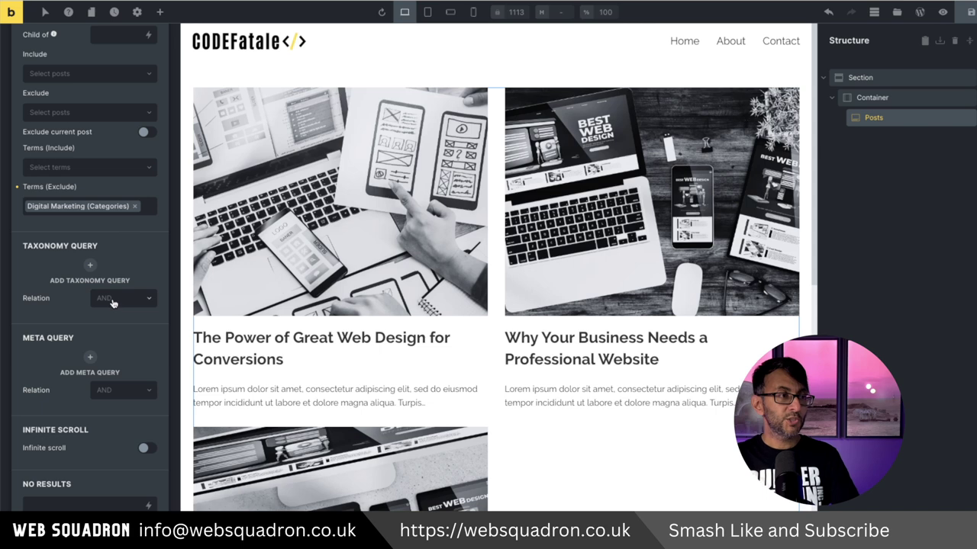
left_click(134, 206)
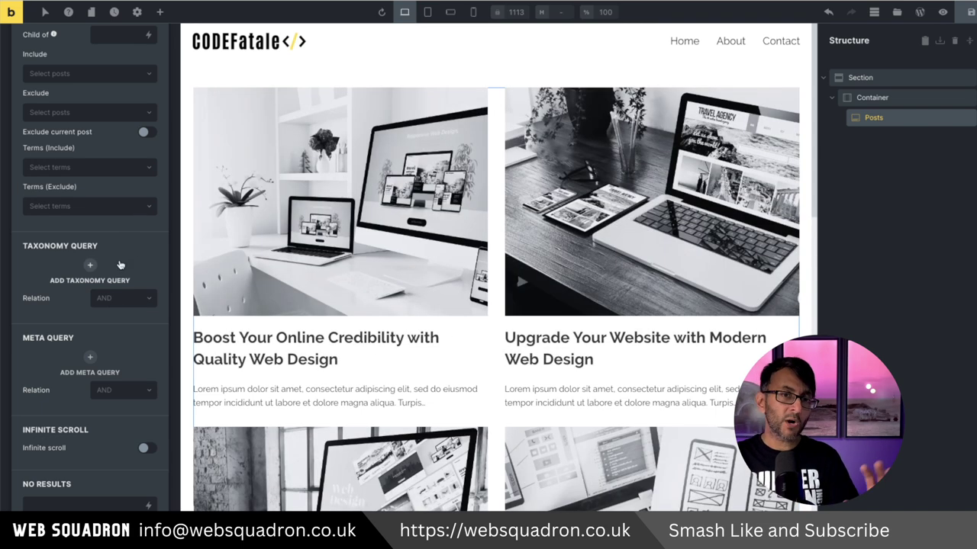
Limit the Posts element's query to 2 posts per page.
scroll(122, 263, "up", 1)
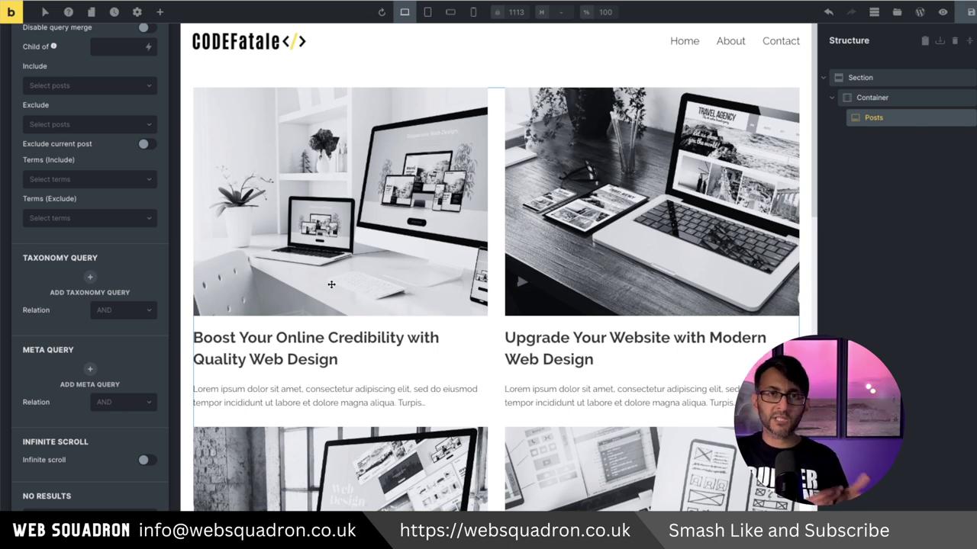
left_click(331, 284)
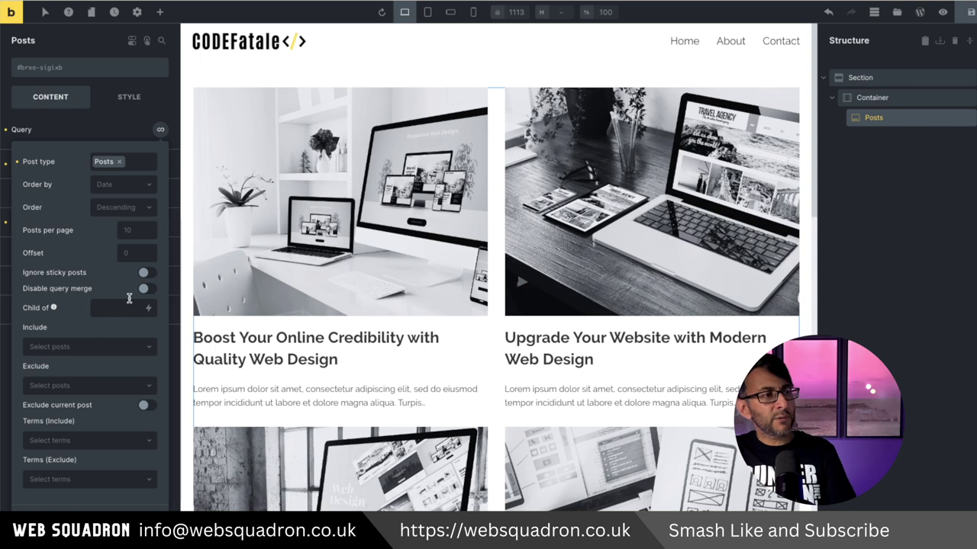
left_click(139, 230)
type("2")
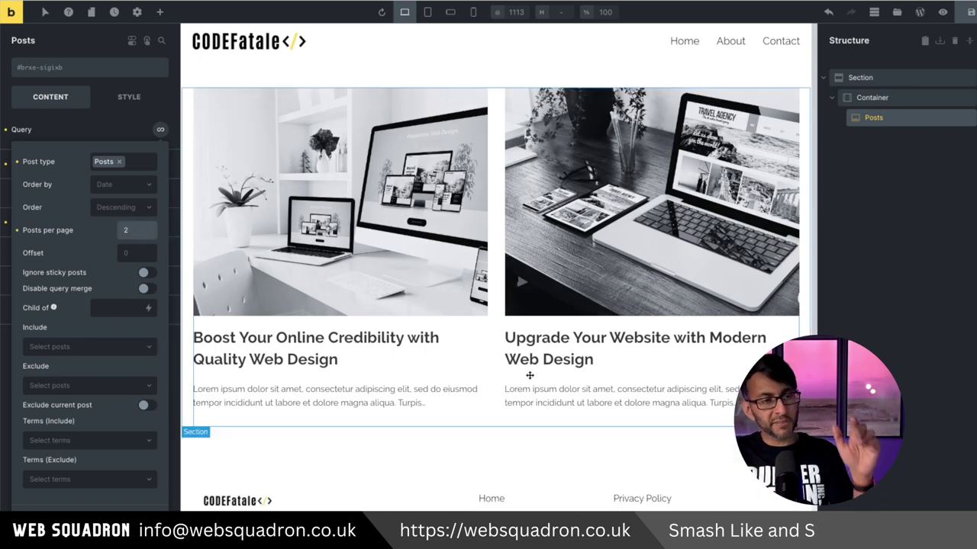
Turn on infinite scroll in the Posts element's query and save the template.
scroll(68, 405, "down", 7)
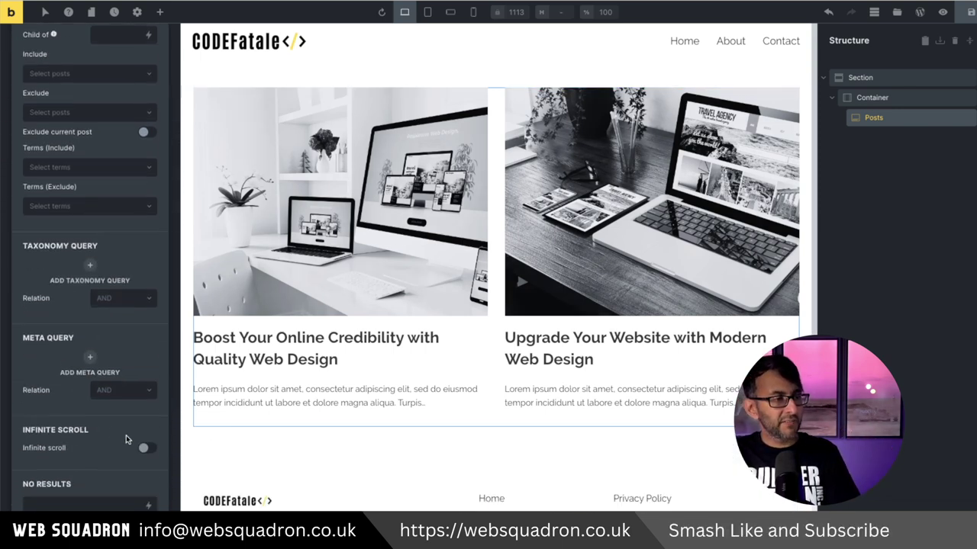
left_click(147, 449)
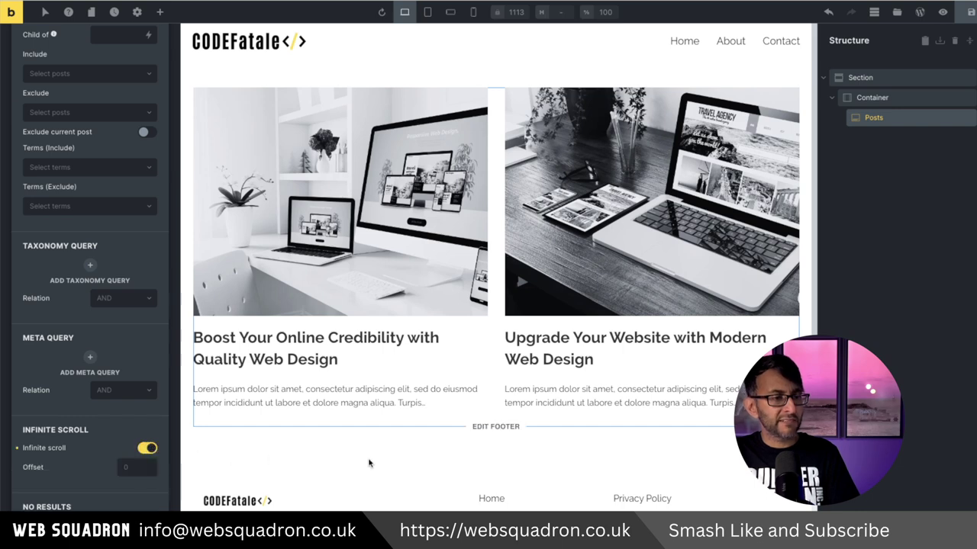
left_click(969, 13)
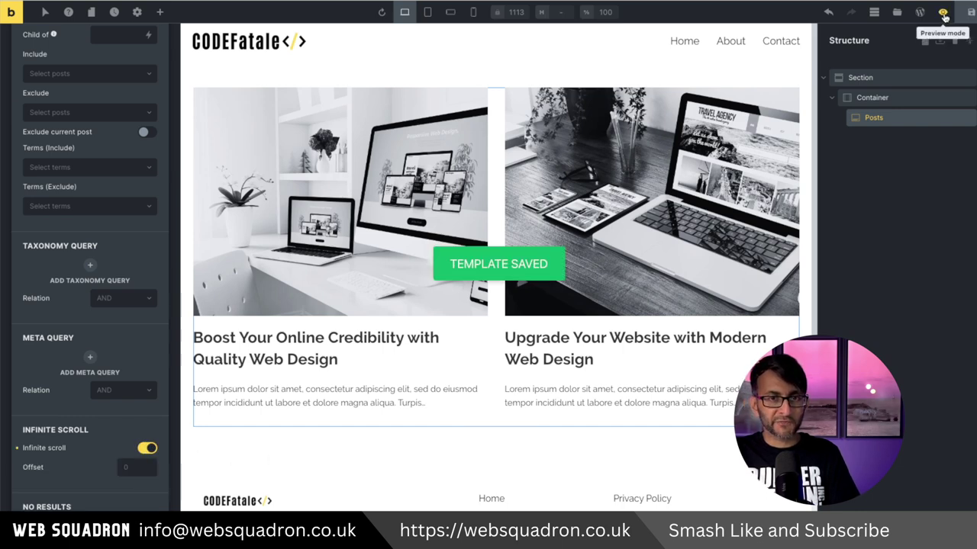
Open the live archive page and scroll through the posts to check the infinite scroll loading.
left_click(943, 13)
left_click(919, 13)
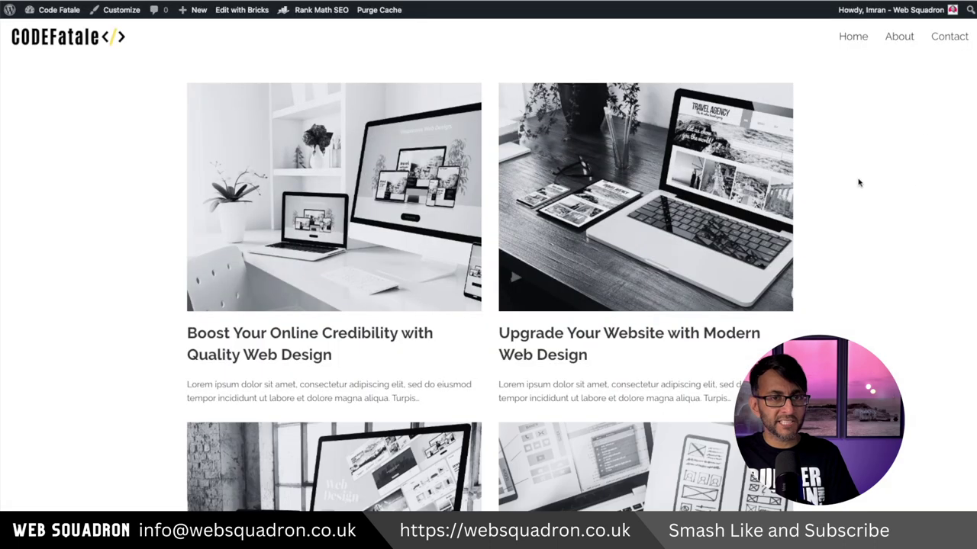
scroll(768, 269, "down", 1)
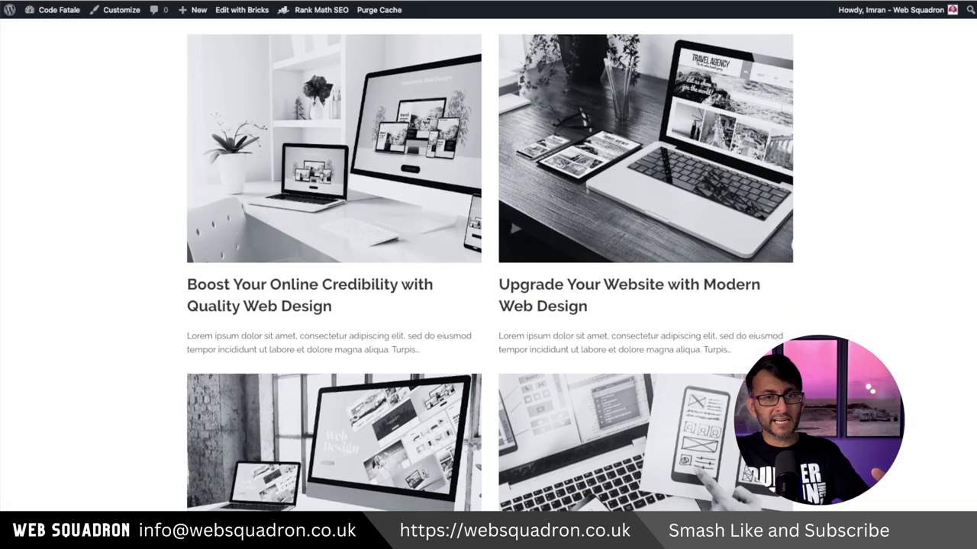
scroll(490, 265, "down", 8)
scroll(490, 266, "down", 2)
scroll(490, 265, "up", 6)
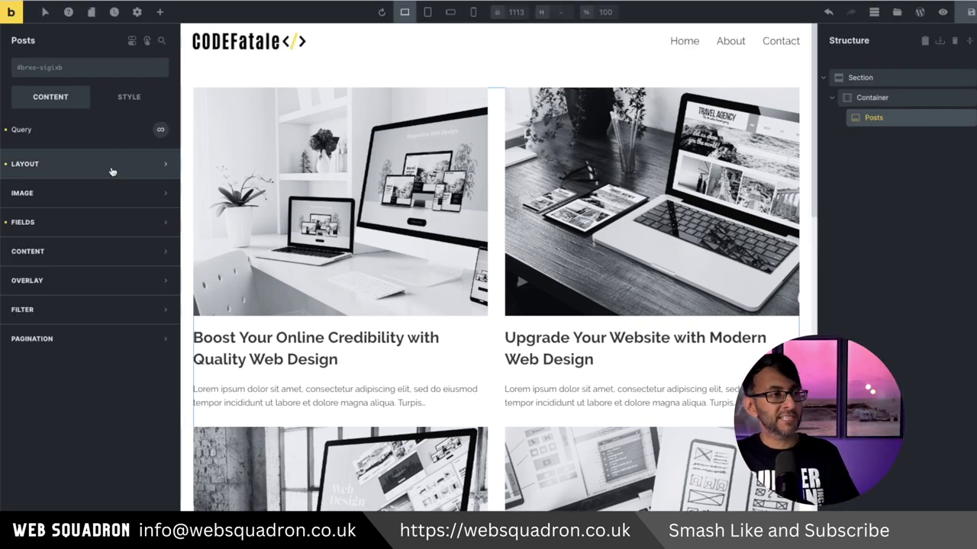
Back in the Bricks builder, try the List, Masonry and Metro layouts on the Posts element.
left_click(111, 171)
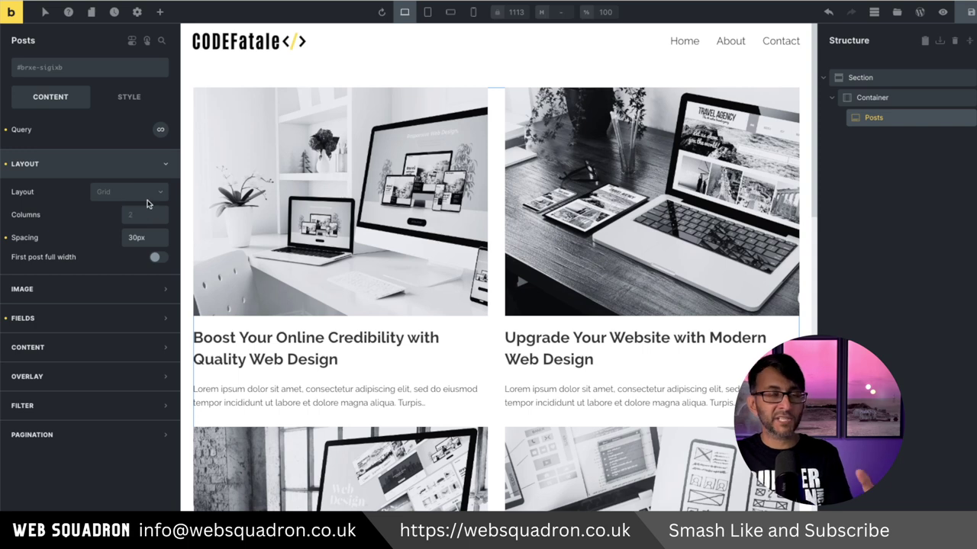
left_click(152, 200)
left_click(139, 210)
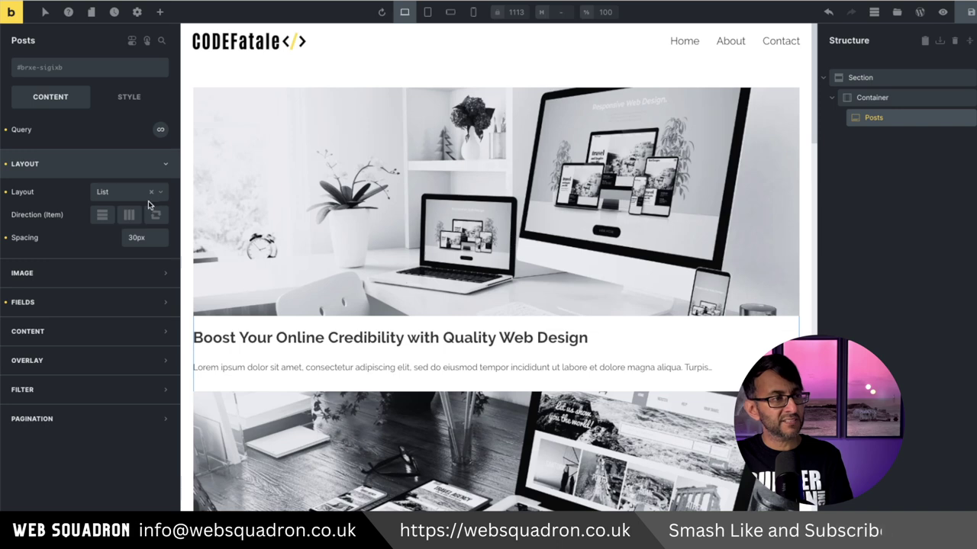
left_click(160, 195)
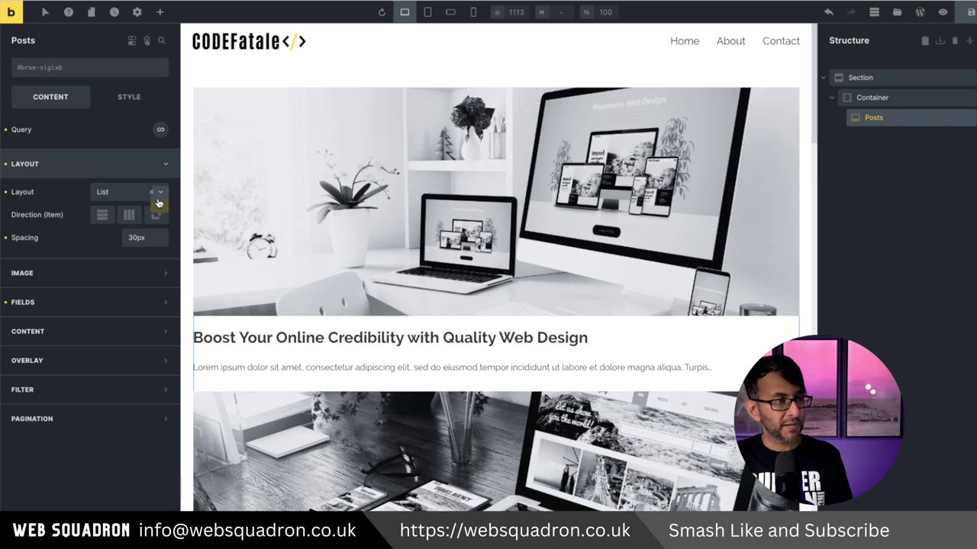
left_click(130, 238)
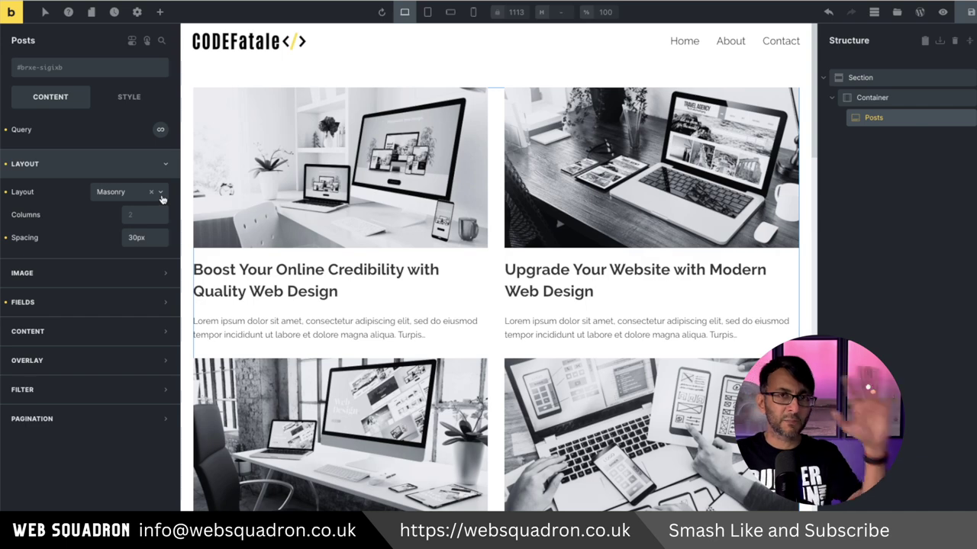
left_click(161, 192)
left_click(111, 263)
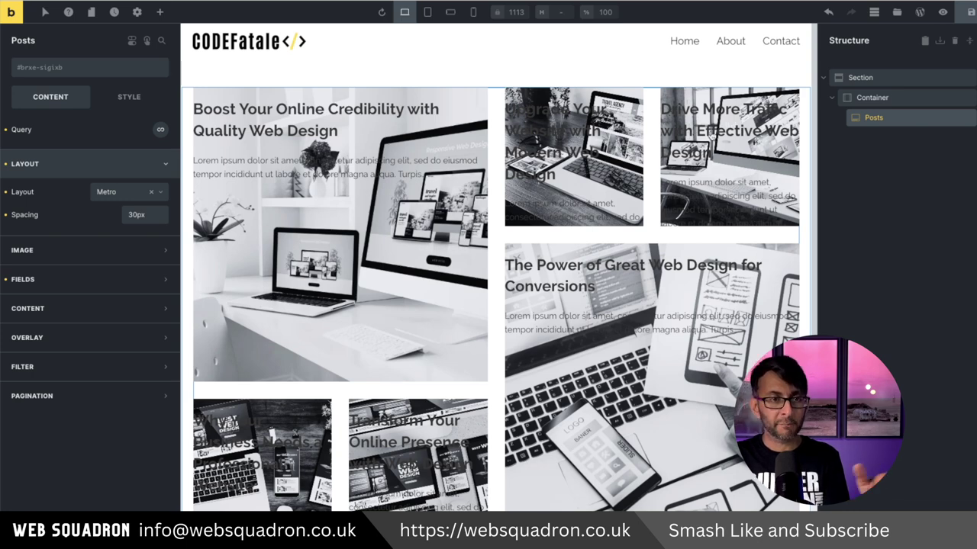
Set the Posts element's layout to Grid with 3 columns.
left_click(153, 195)
left_click(141, 228)
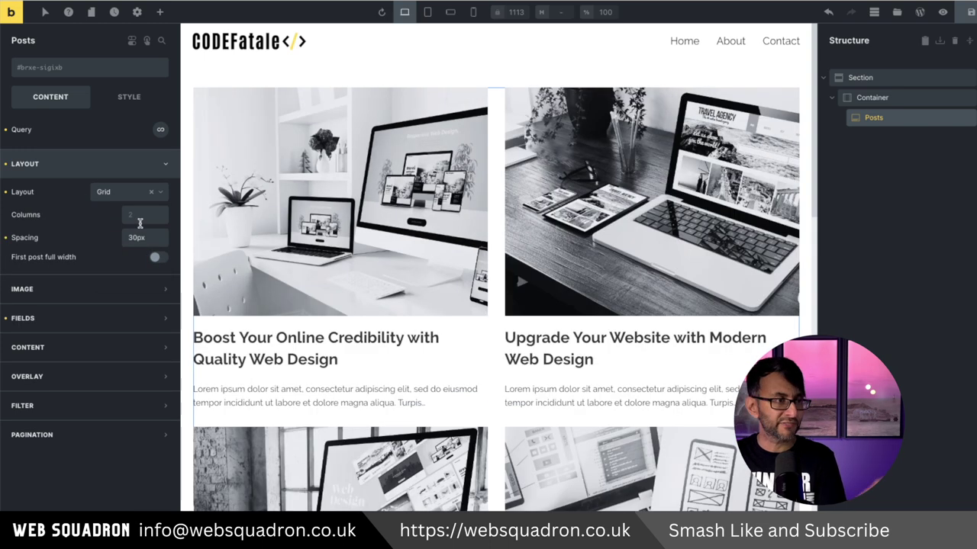
left_click(123, 213)
type("3")
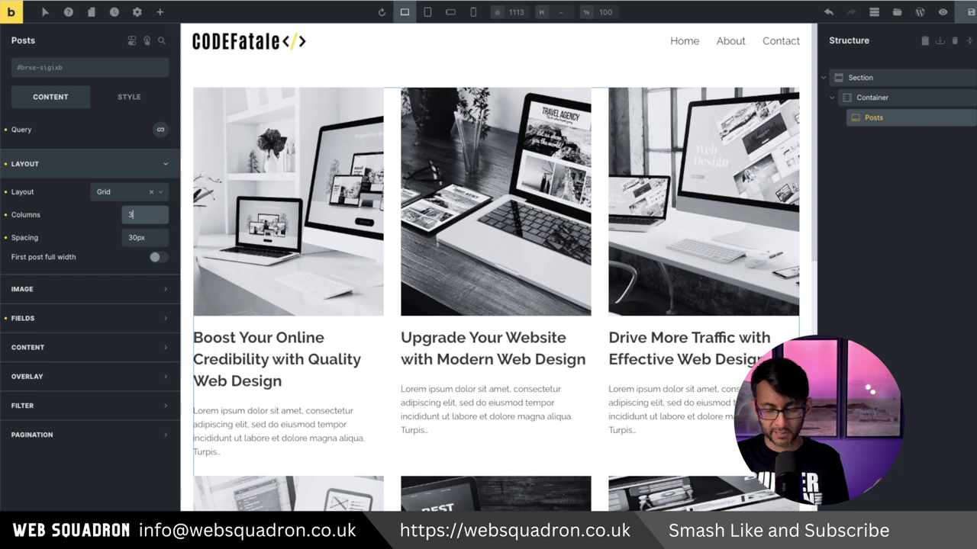
Try 5 and 6 columns in the posts grid, and return it to 3 columns.
key("BackSpace")
type("5")
key("BackSpace")
type("6")
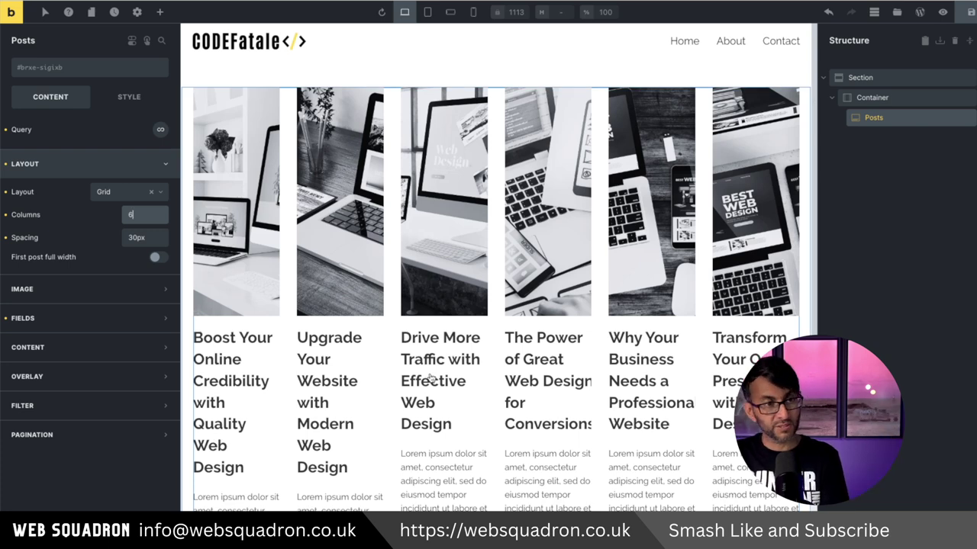
key("BackSpace")
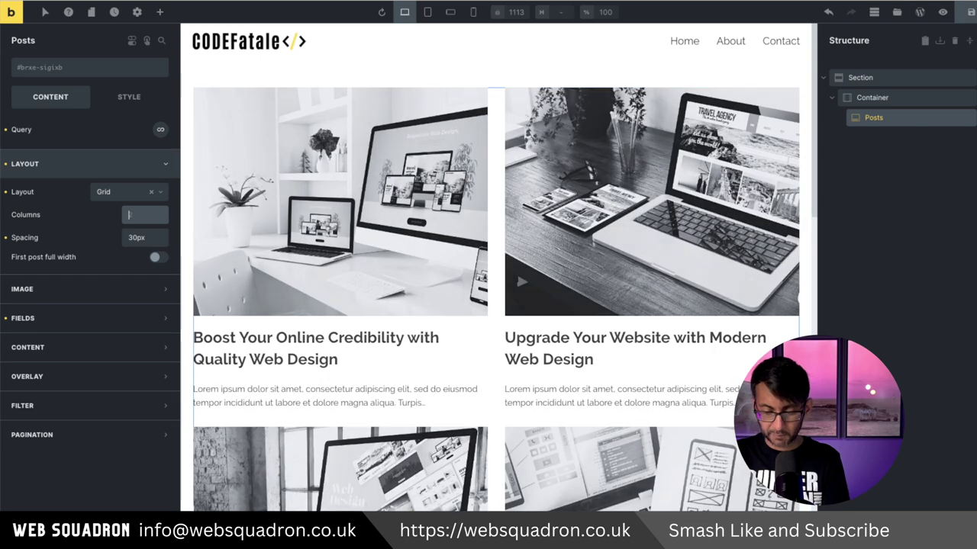
type("3")
Try the posts grid without spacing and with a spacing of 100, and restore the spacing to 30px.
double_click(134, 237)
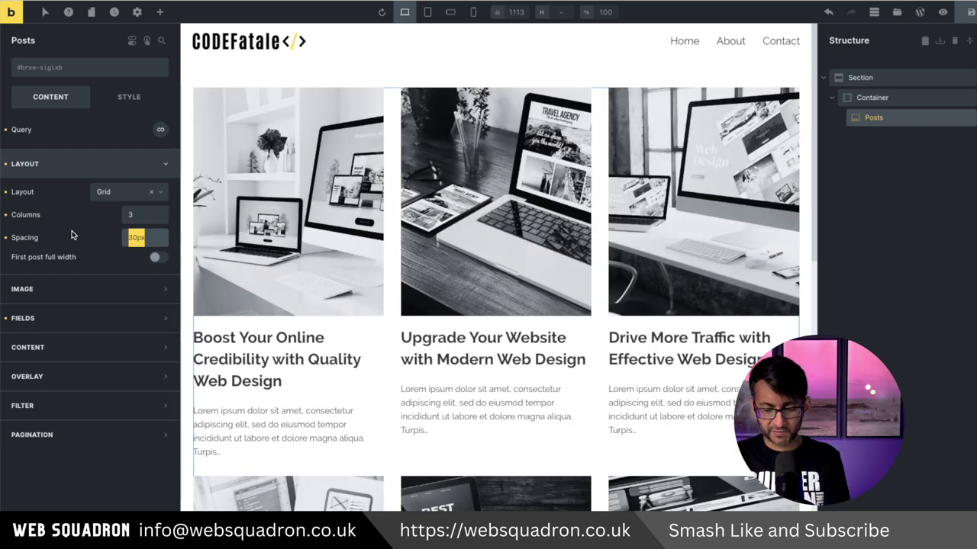
key("BackSpace")
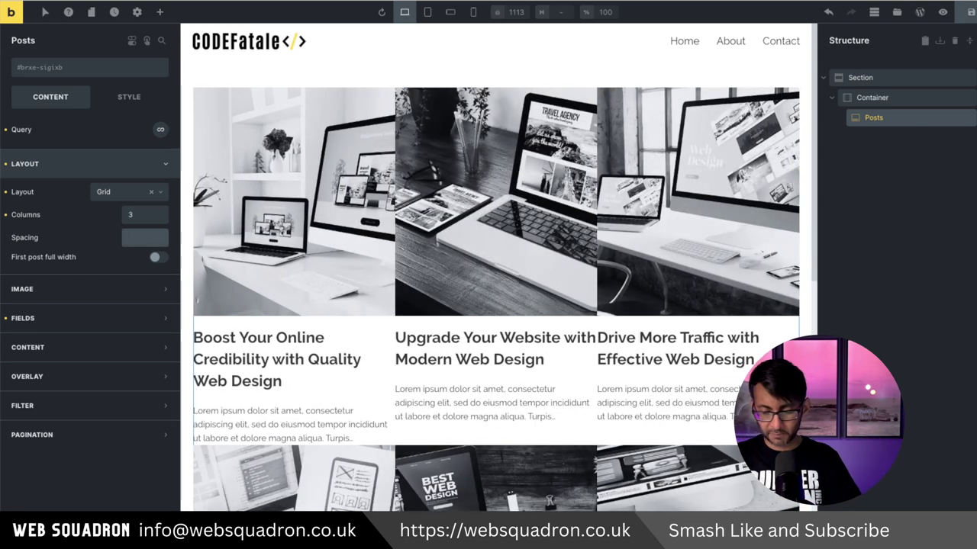
type("100")
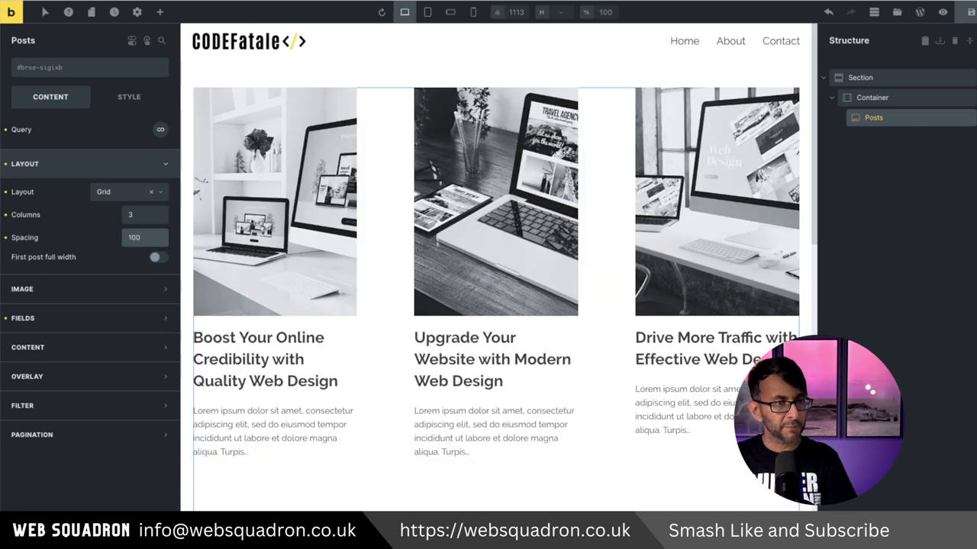
key("BackSpace")
key("BackSpace")
type("30px")
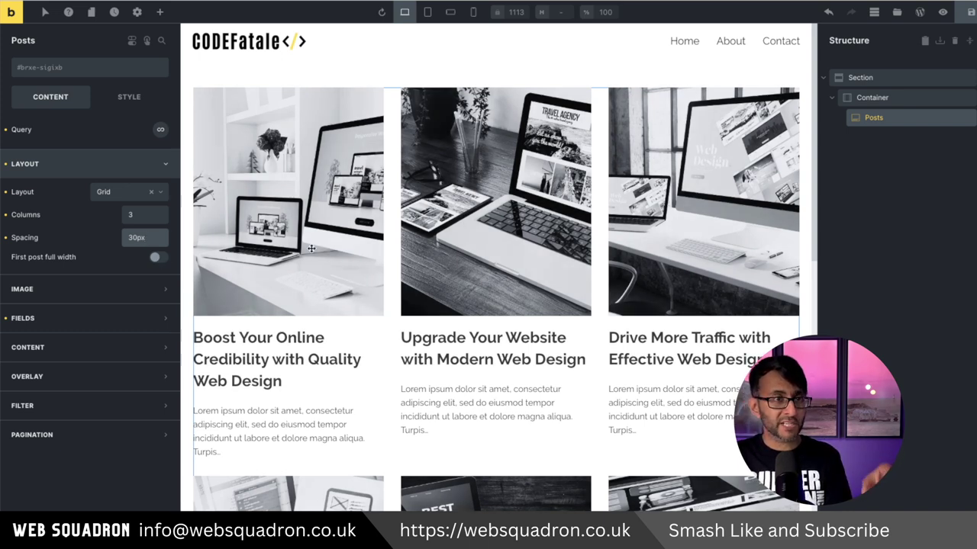
Try displaying the first post at full width, check the grid, and turn the option off again.
left_click(156, 257)
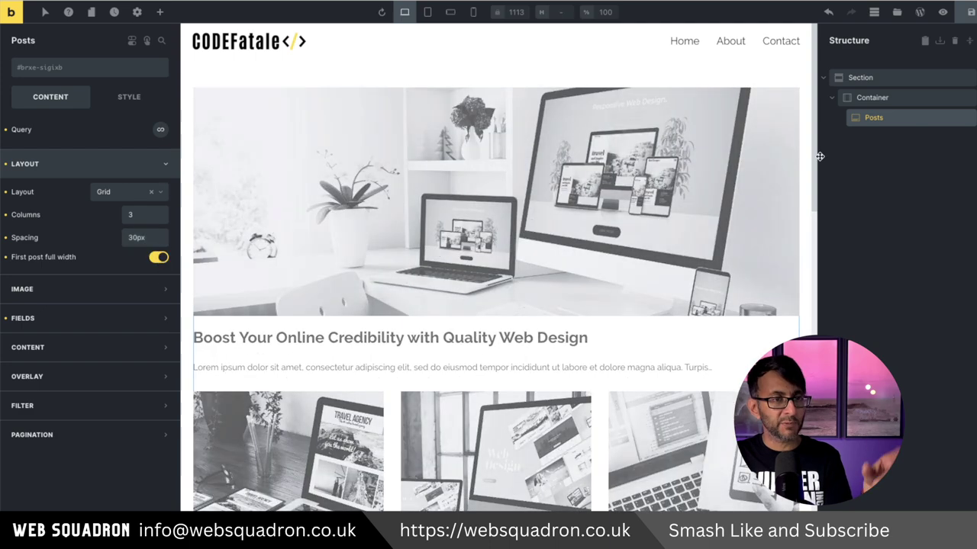
left_click_drag(817, 142, 807, 252)
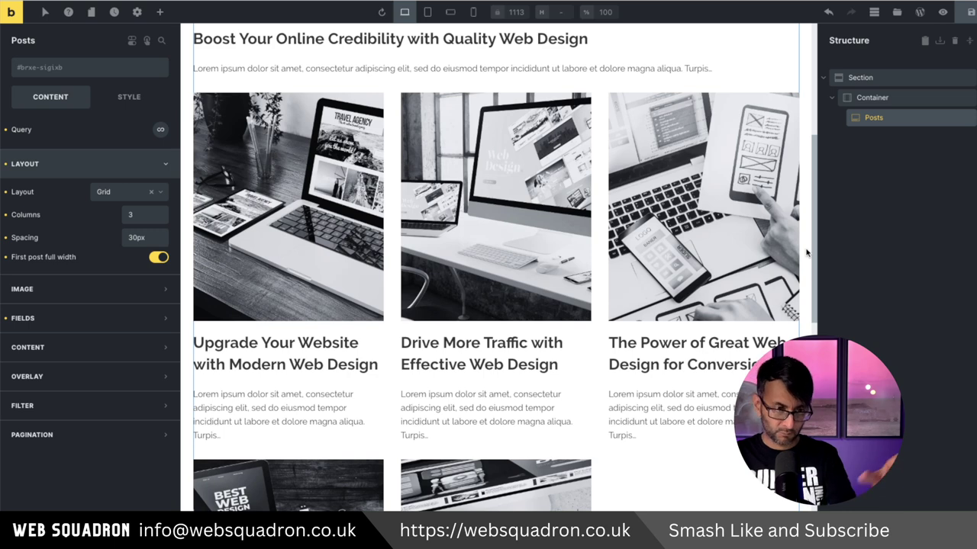
scroll(496, 252, "up", 4)
left_click(156, 257)
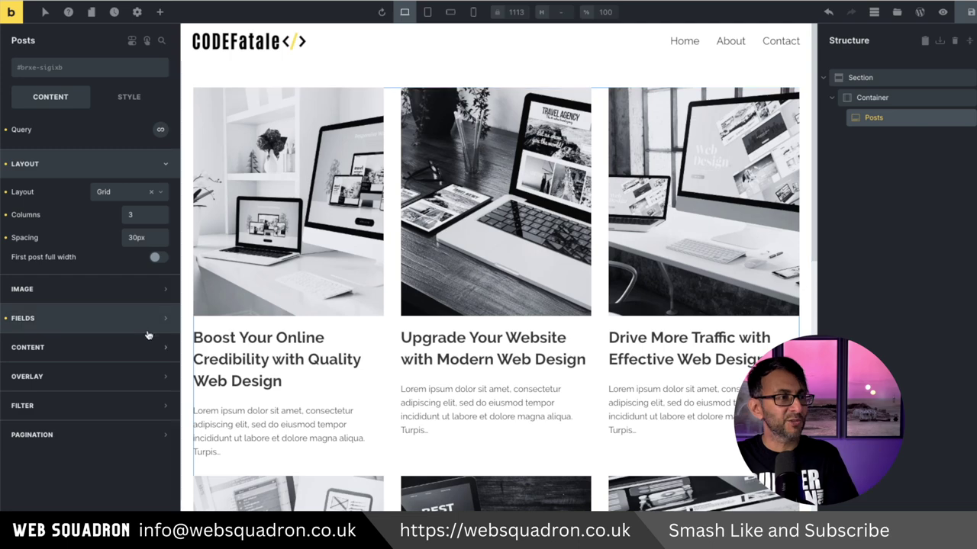
Try disabling the post images, enable them again, and turn on linking for the images.
left_click(155, 294)
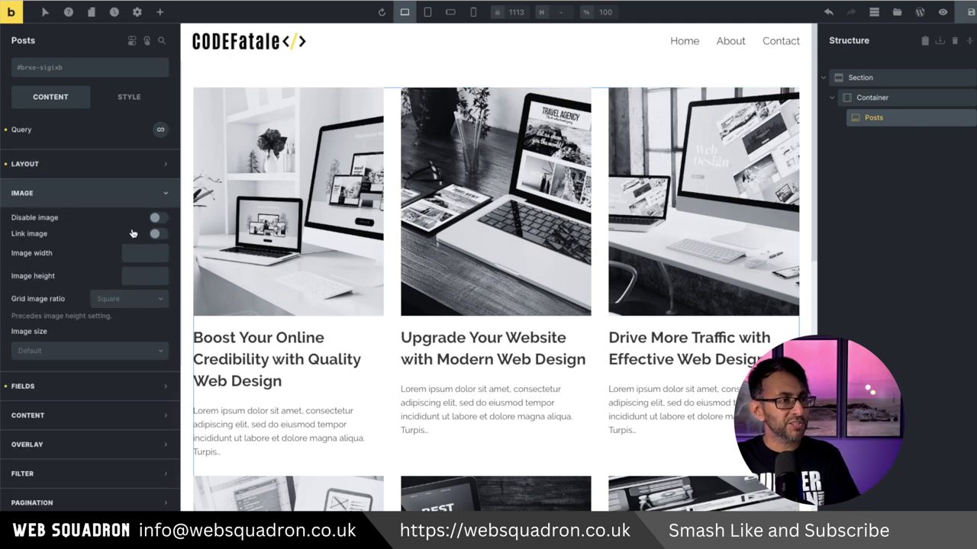
left_click(158, 219)
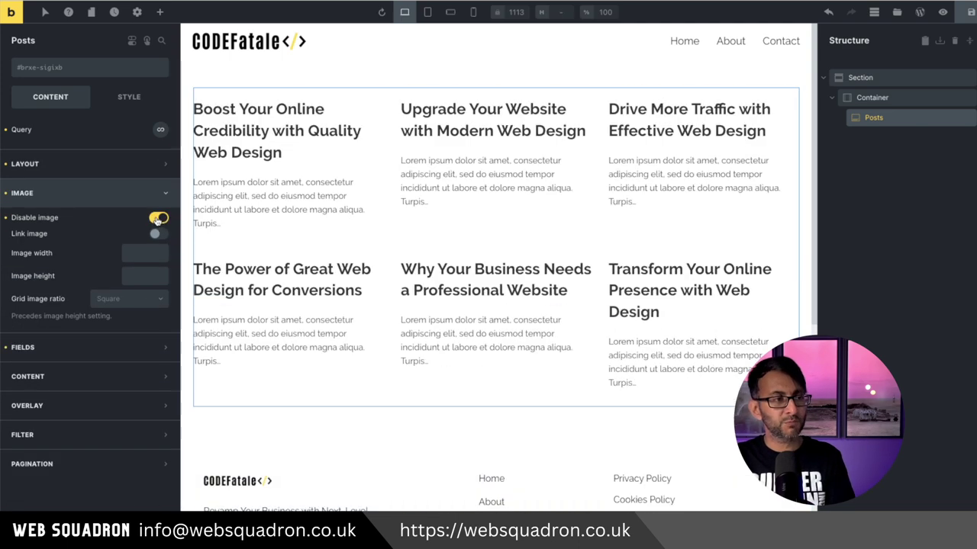
left_click(159, 219)
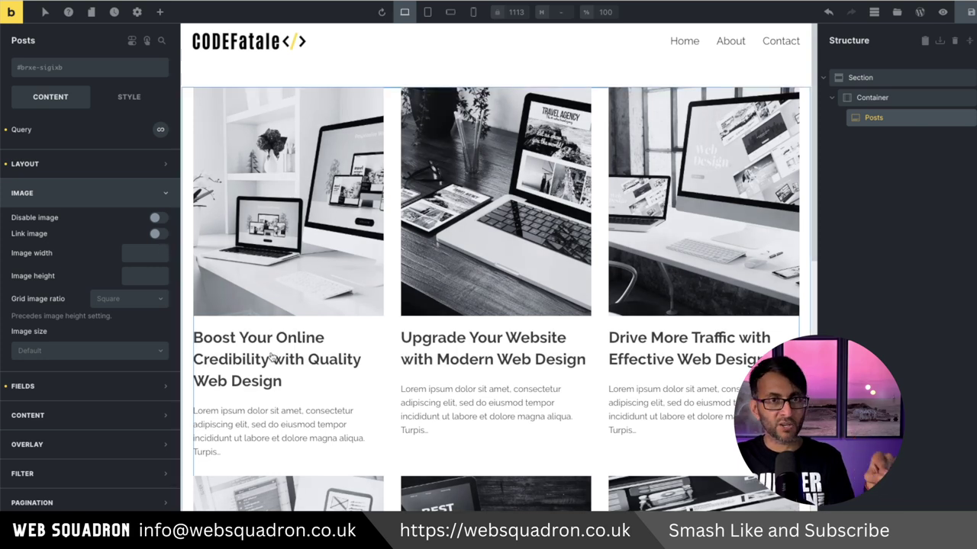
left_click(158, 234)
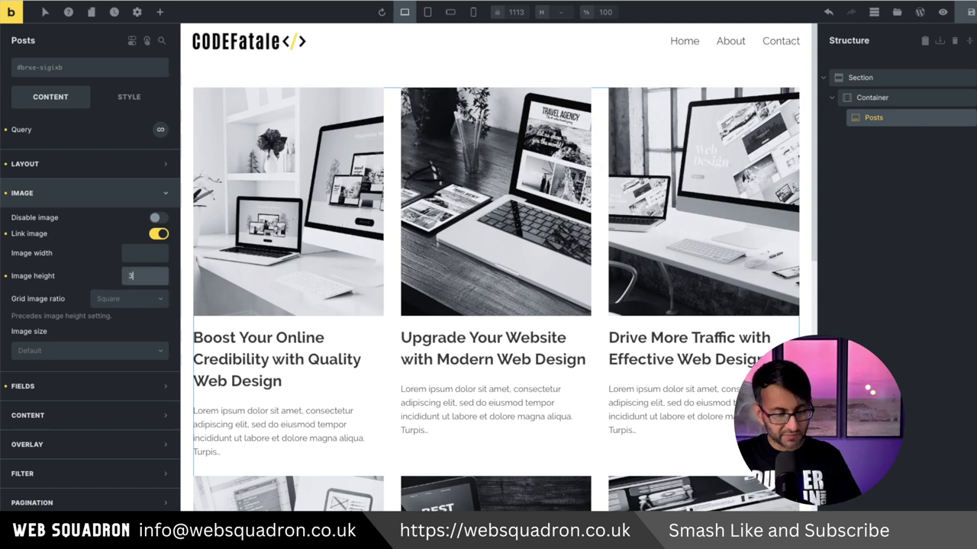
Try an image height of 300 for the post images, and clear it again.
left_click(144, 275)
type("300")
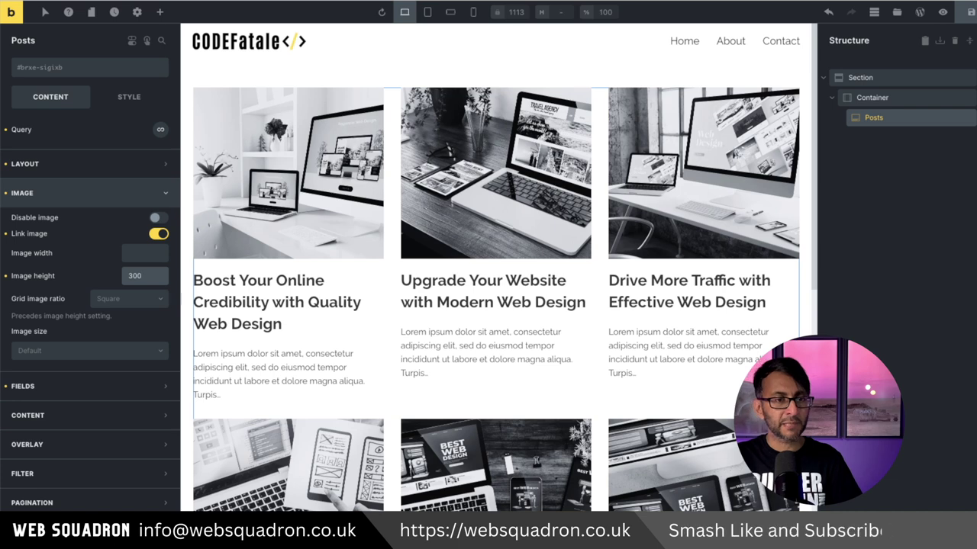
key("BackSpace")
key("BackSpace")
key("BackSpace")
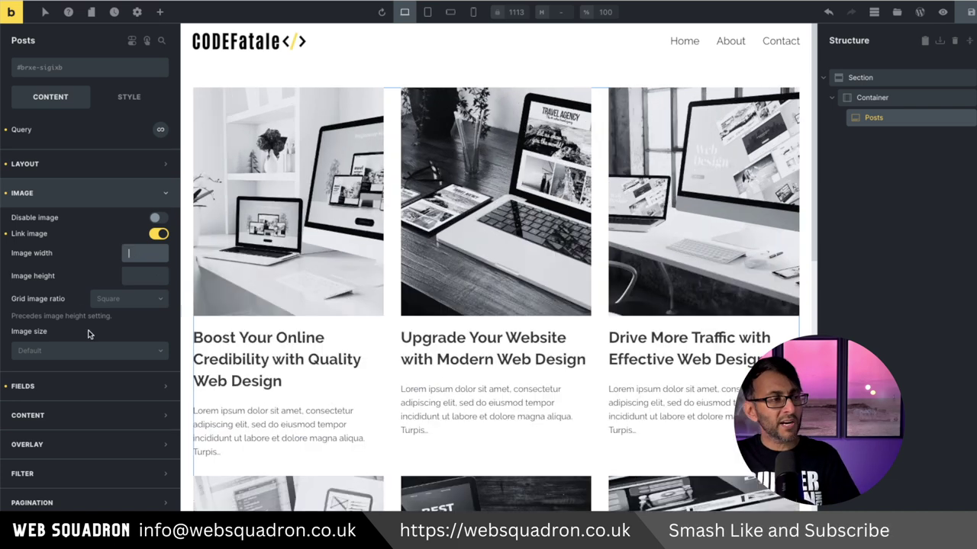
Try the 16:9 grid image ratio, settle on 4:3, and set the image size to Full.
left_click(120, 304)
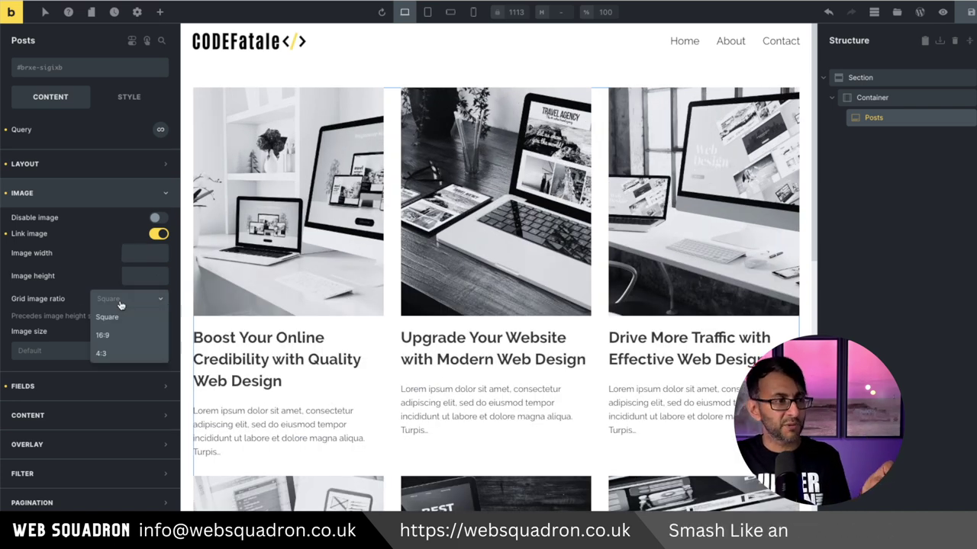
left_click(122, 336)
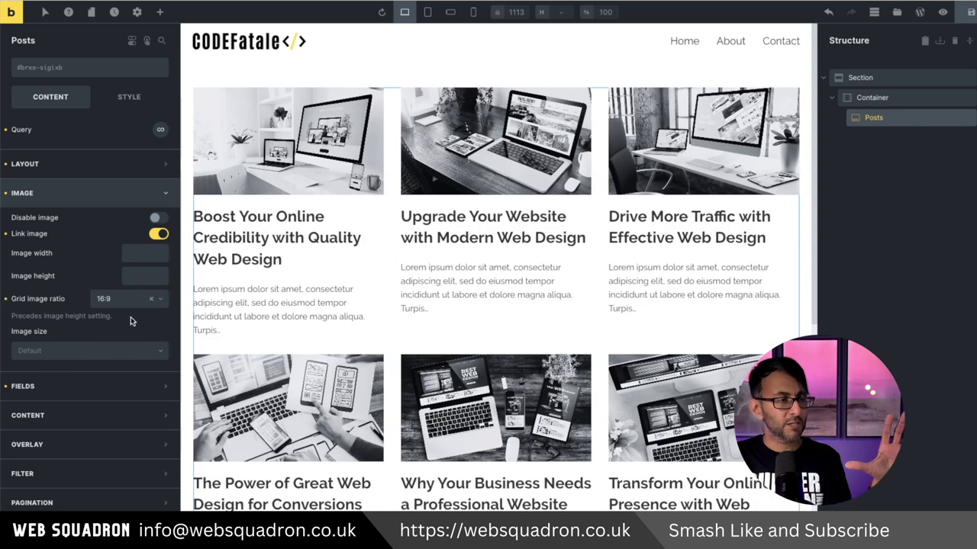
left_click(158, 299)
left_click(109, 353)
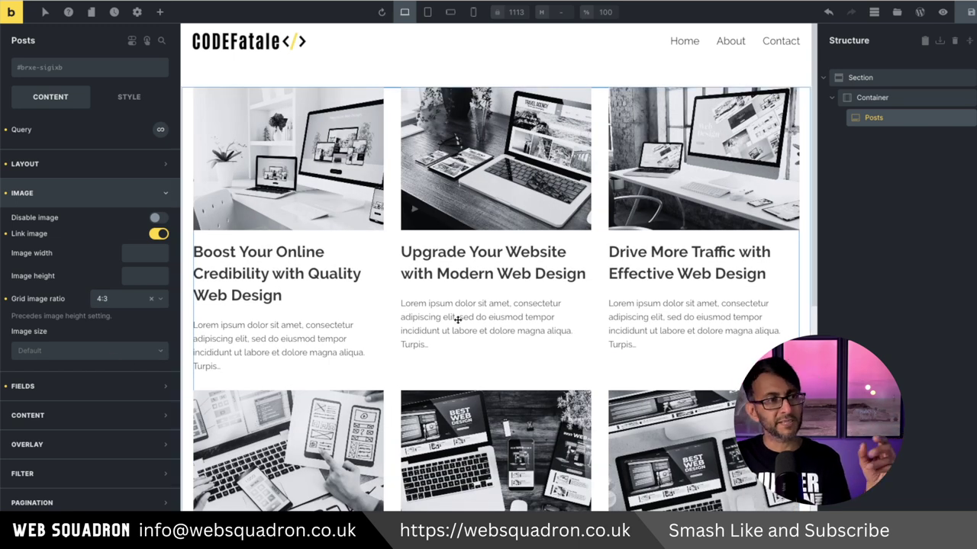
left_click(161, 351)
left_click(98, 479)
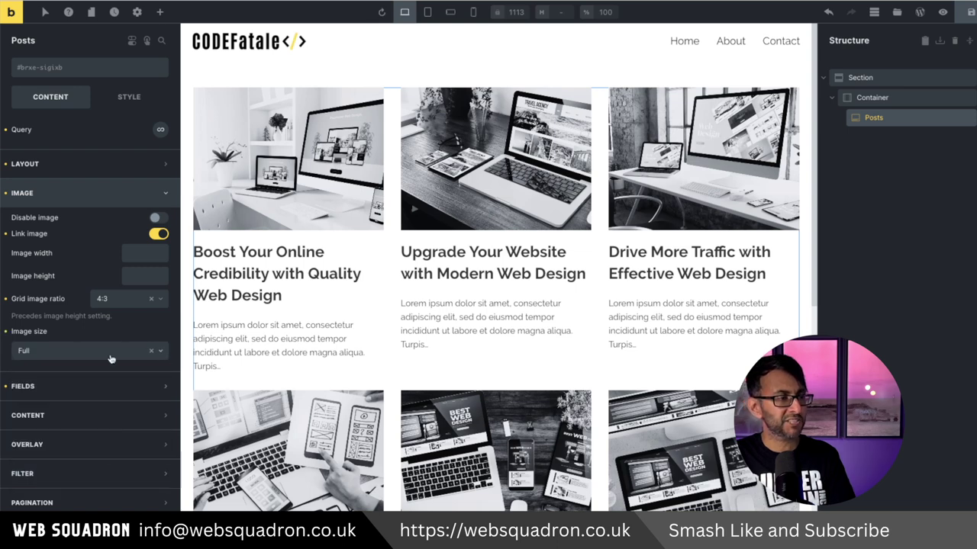
Remove the {post_excerpt:20} field from the Posts element's fields.
left_click(152, 383)
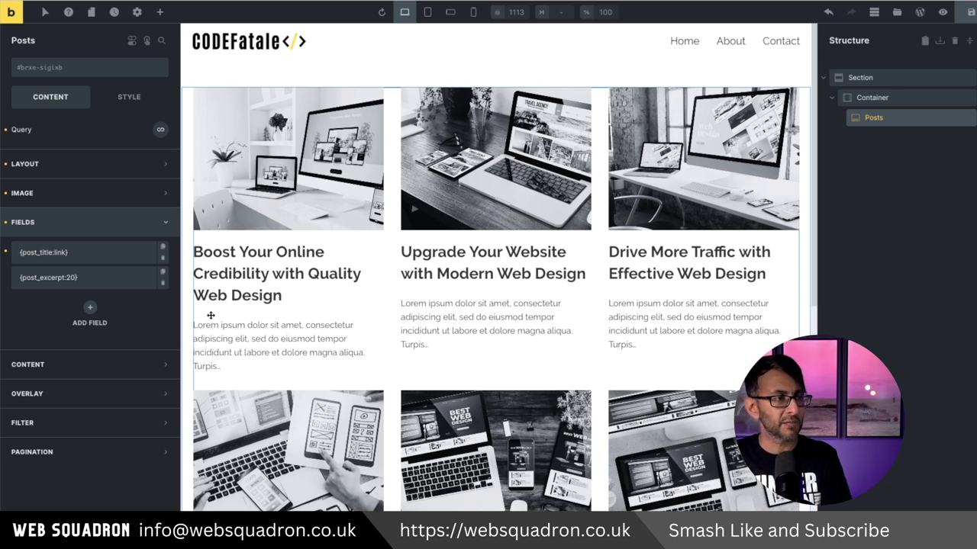
left_click(162, 284)
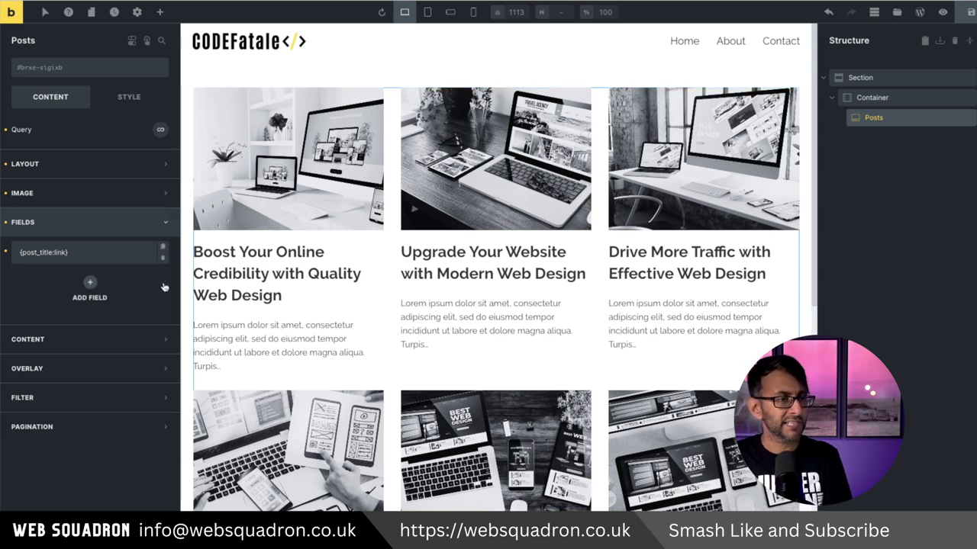
left_click(163, 284)
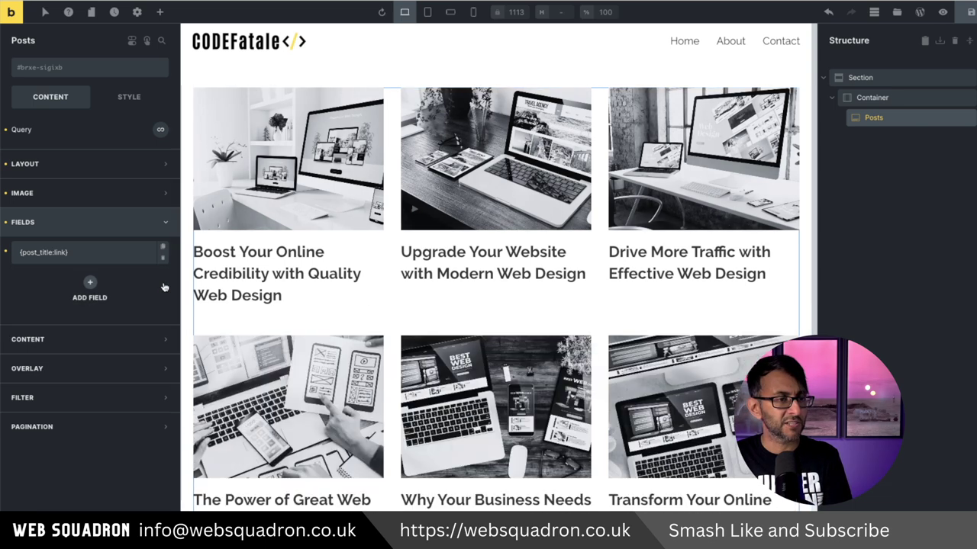
Try removing the top margin of the {post_title:link} field, and set it back to 20.
left_click(99, 255)
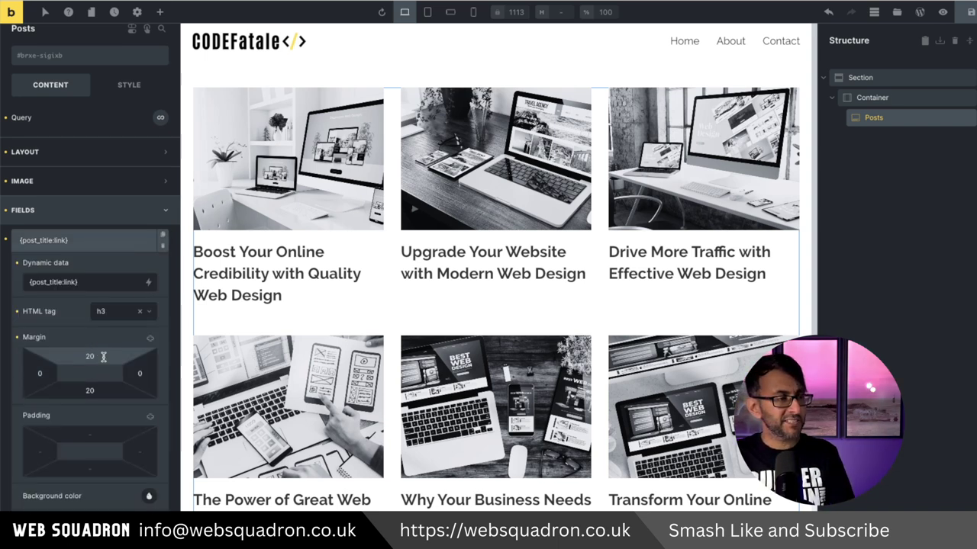
type("020")
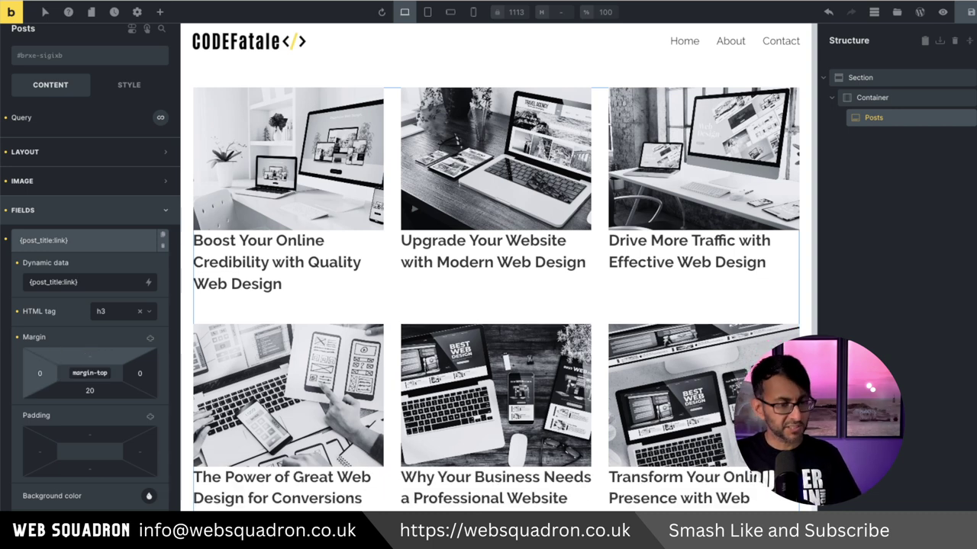
type("20")
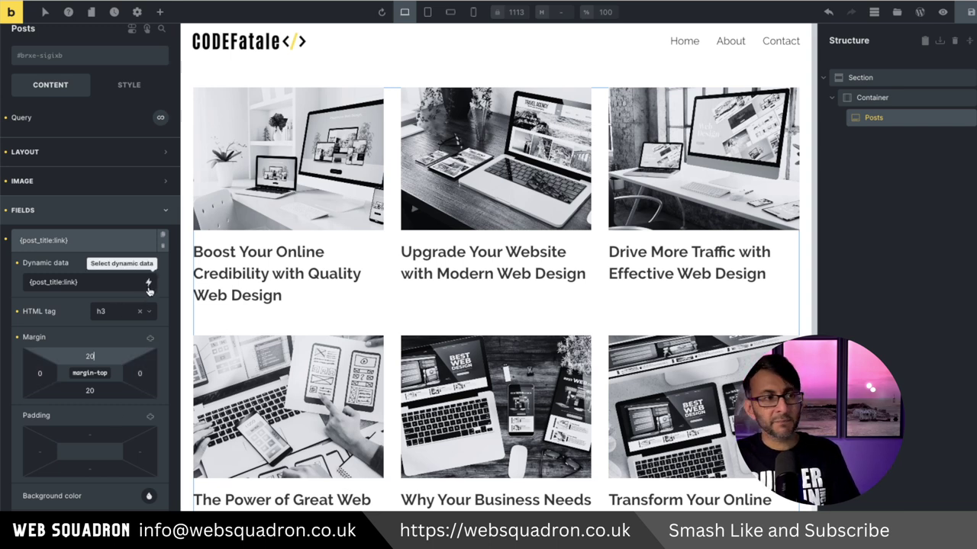
Try extending the title field's dynamic data to {post_title:link} - {post_title:link}, and remove the added part again.
left_click(149, 284)
type("title")
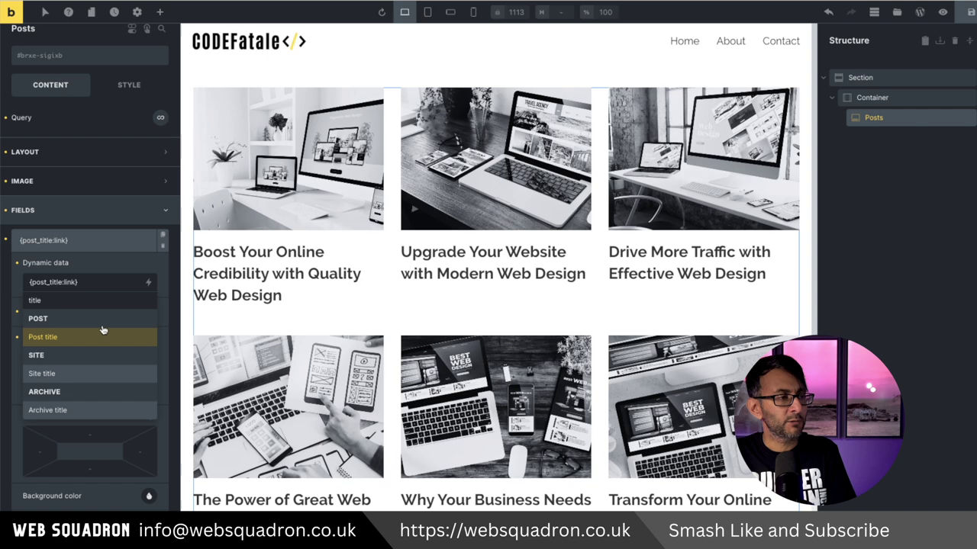
left_click(95, 337)
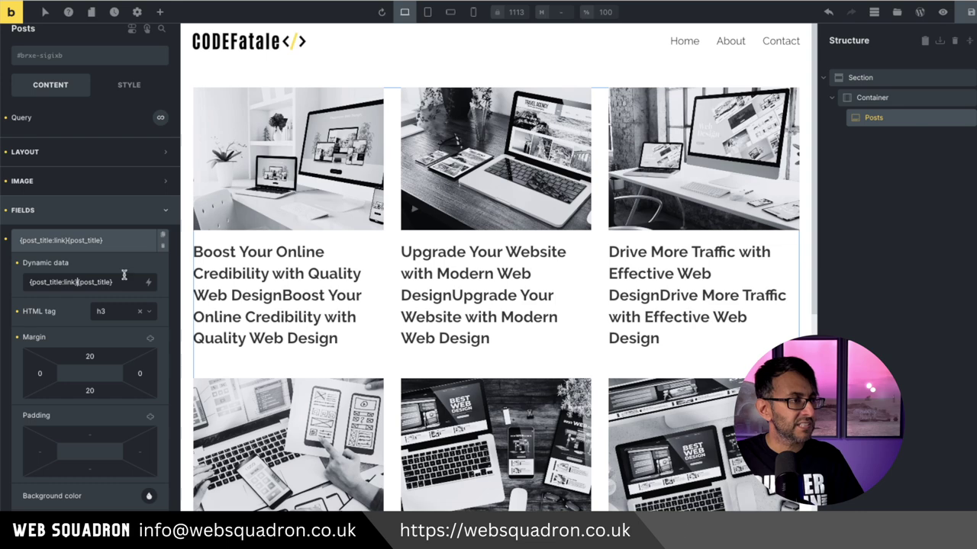
type("-")
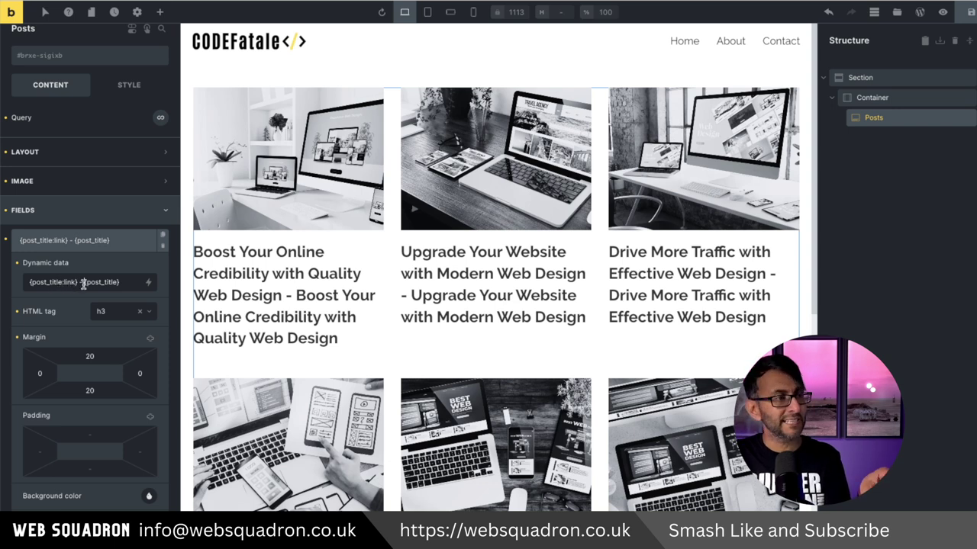
type(":link")
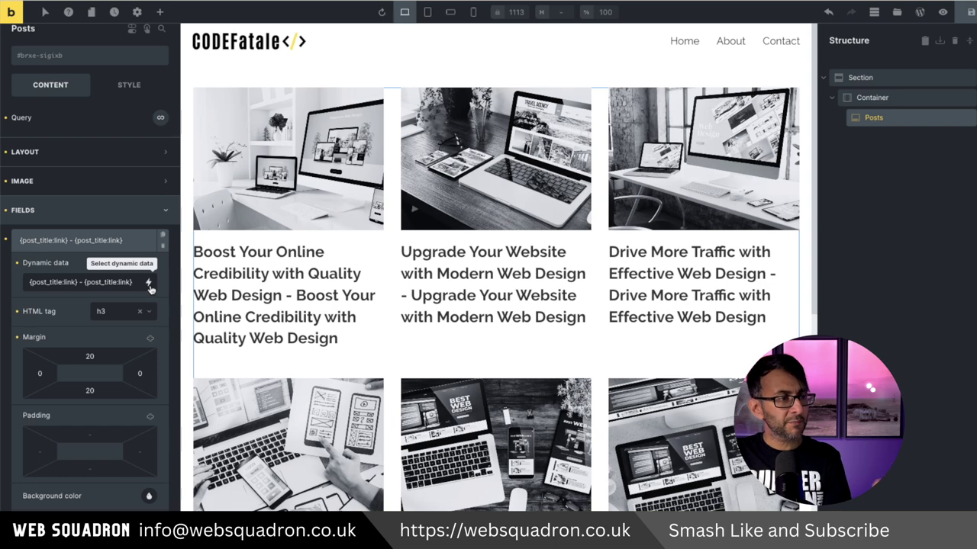
left_click_drag(78, 282, 196, 294)
key("BackSpace")
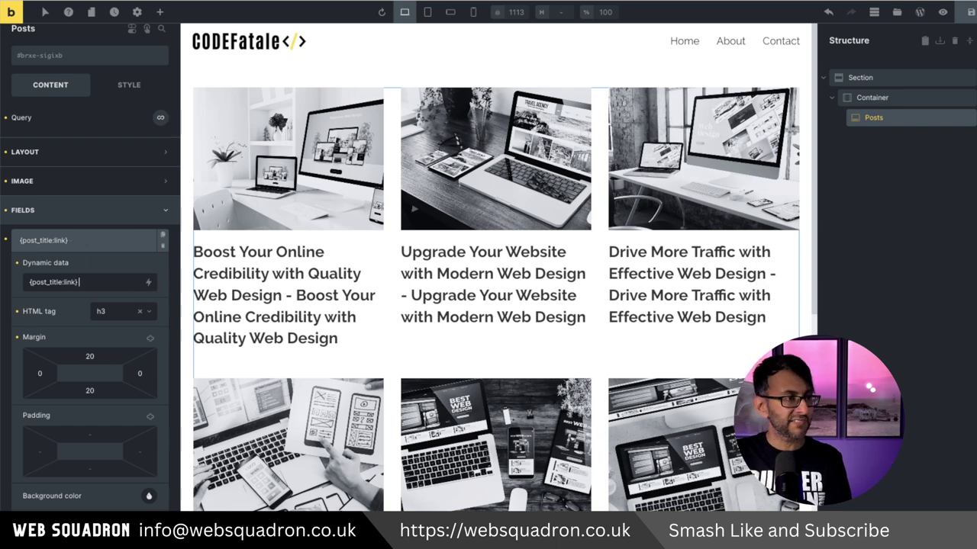
Set the font size of the post title field to 1.6rem.
scroll(90, 305, "down", 3)
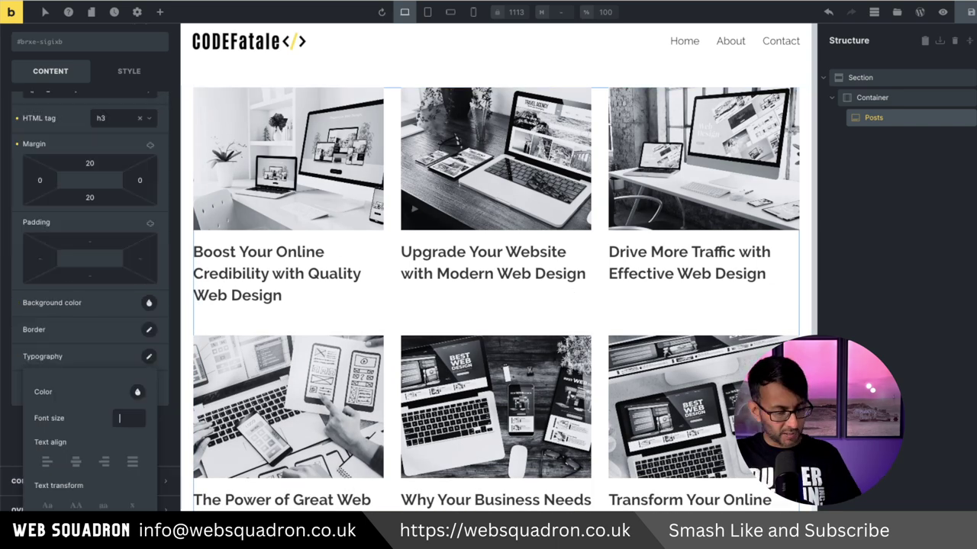
left_click(125, 419)
type("1.6rem")
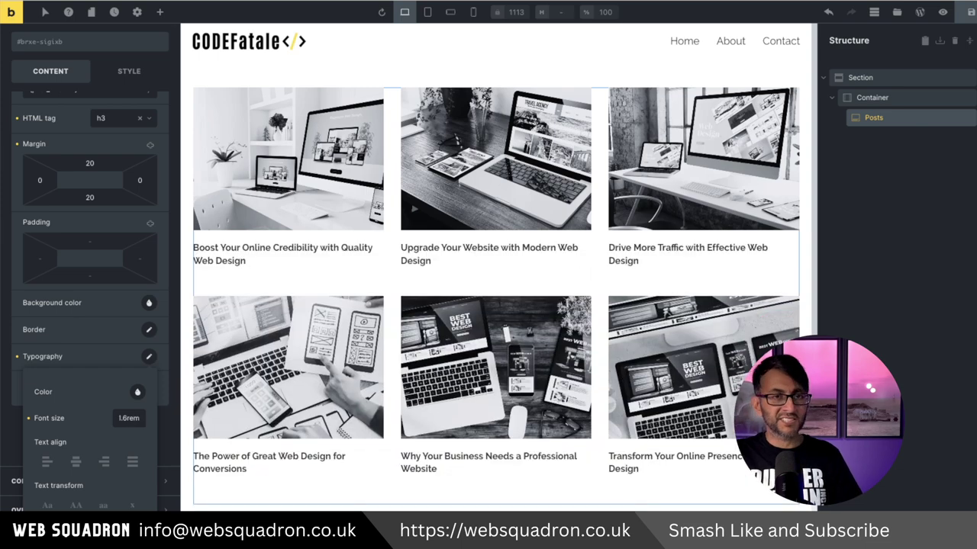
double_click(128, 418)
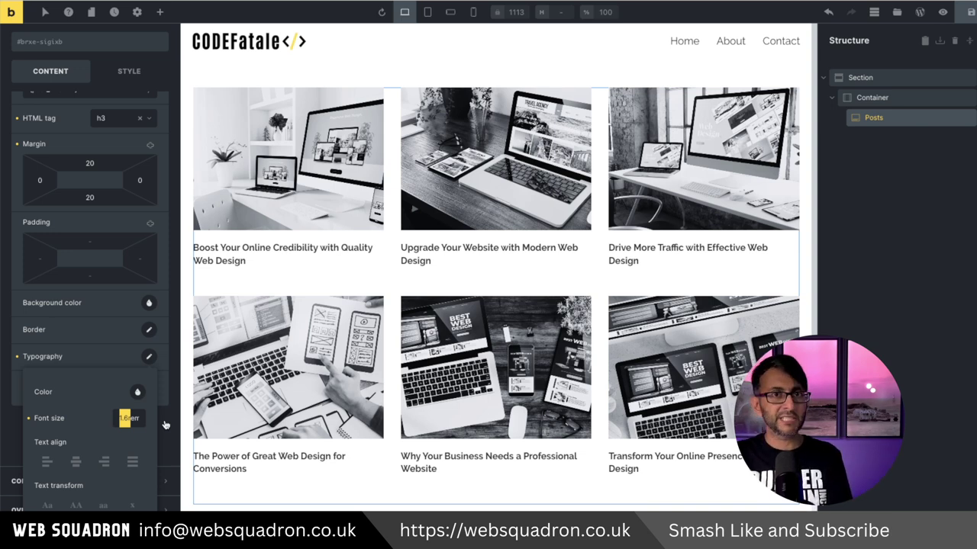
Give the post title field's text a near-black colour, font weight 500 and left alignment.
left_click(137, 391)
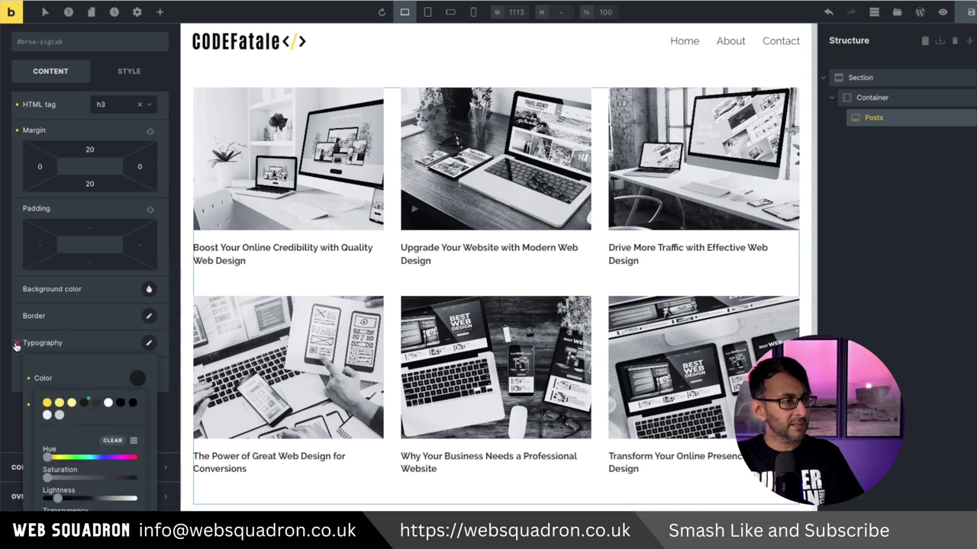
scroll(67, 506, "down", 2)
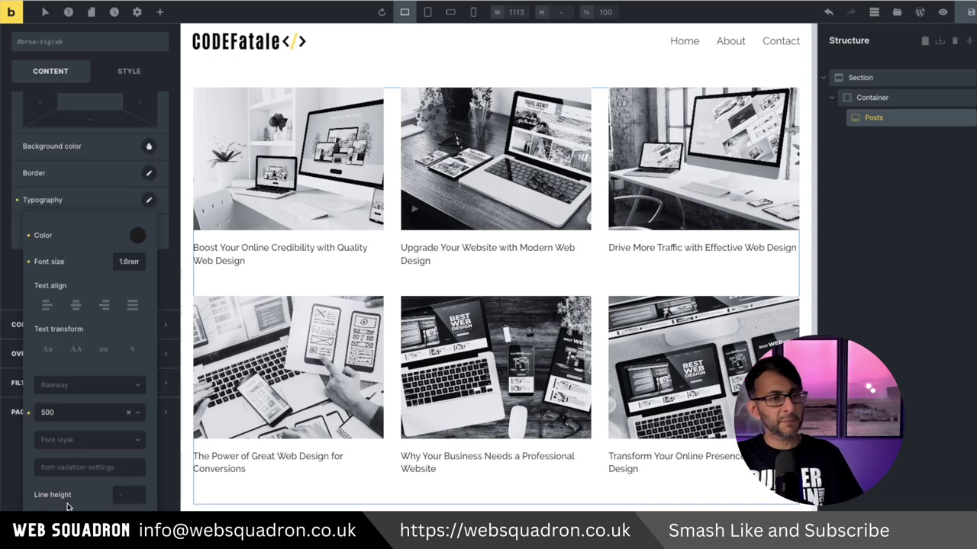
left_click(75, 305)
left_click(46, 306)
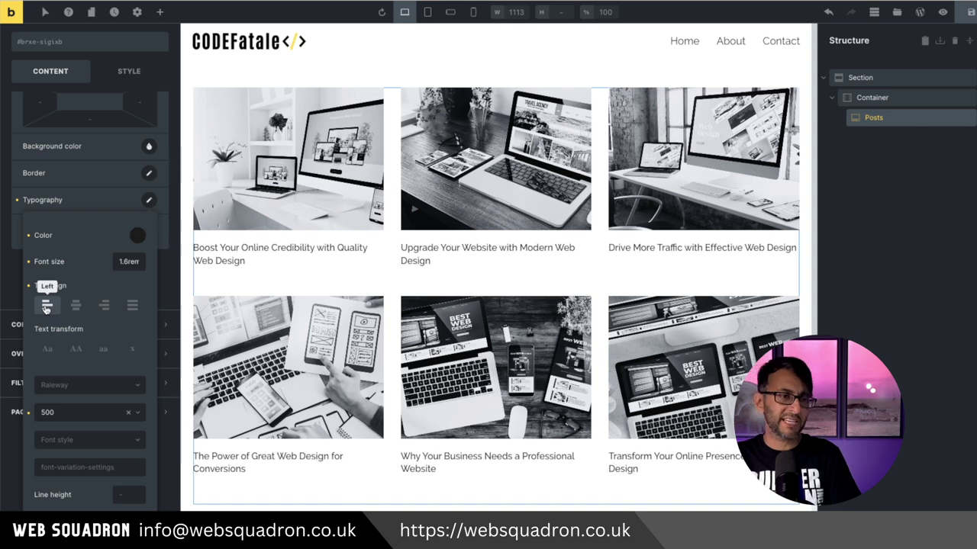
left_click(7, 306)
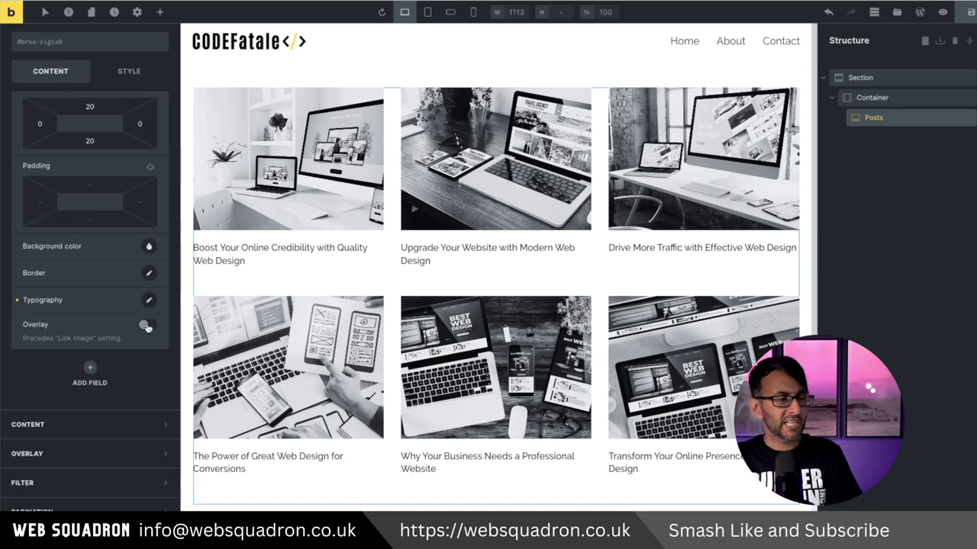
Try overlaying the post titles on the images with a semi-transparent yellow background, and remove the background and overlay again.
left_click(147, 326)
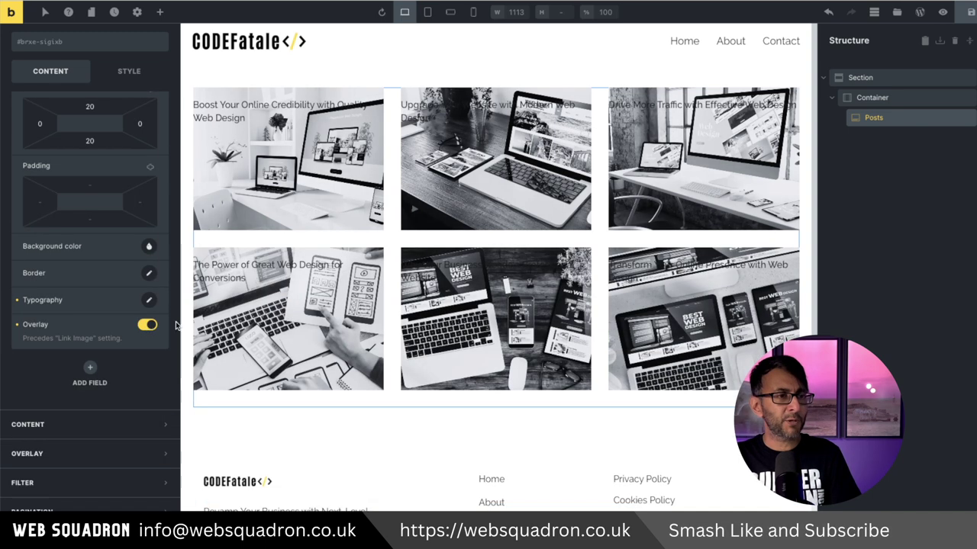
scroll(153, 394, "up", 2)
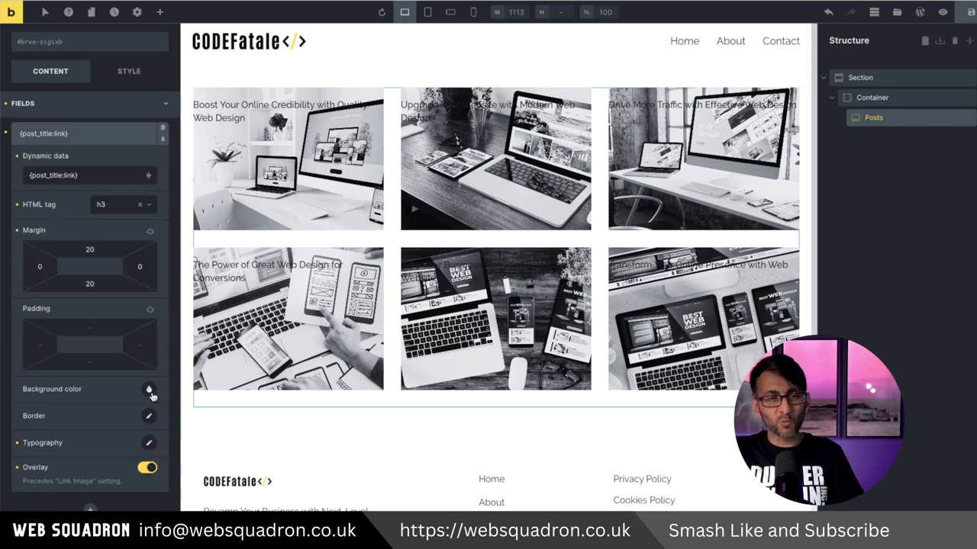
left_click(150, 391)
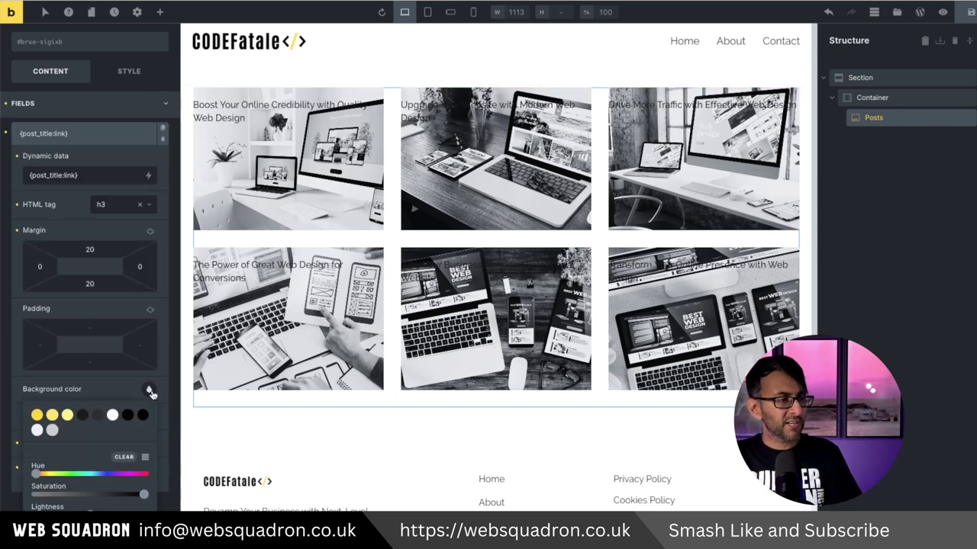
left_click(36, 415)
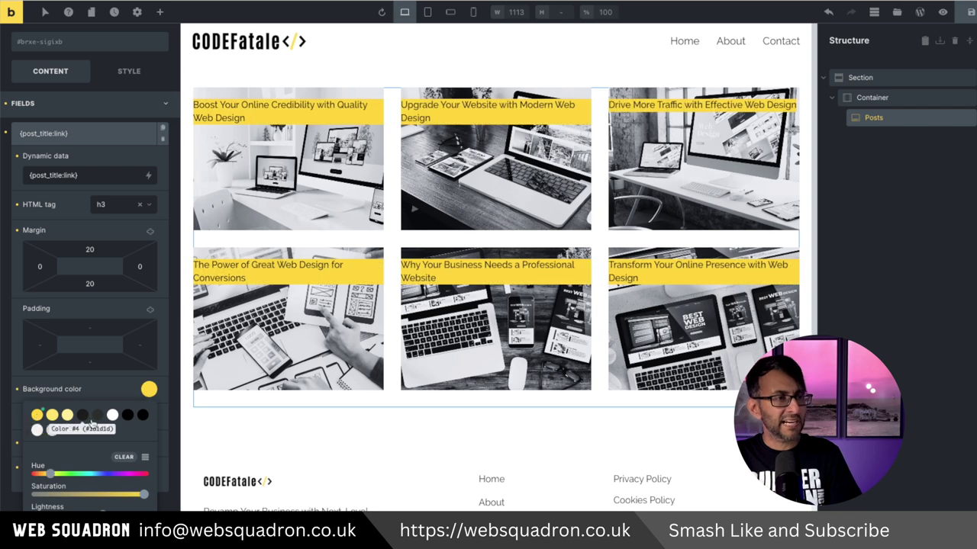
scroll(145, 481, "down", 1)
left_click_drag(147, 488, 103, 495)
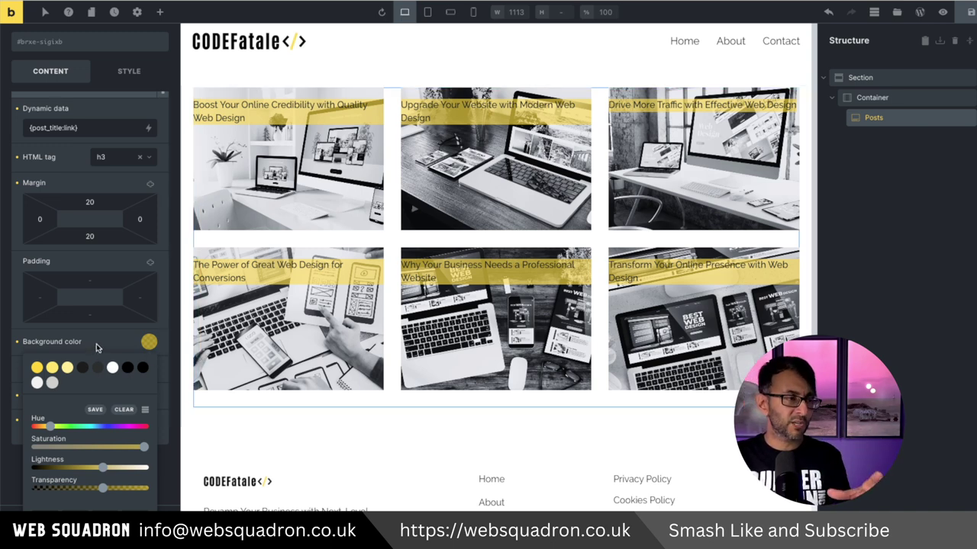
left_click(16, 342)
left_click(147, 419)
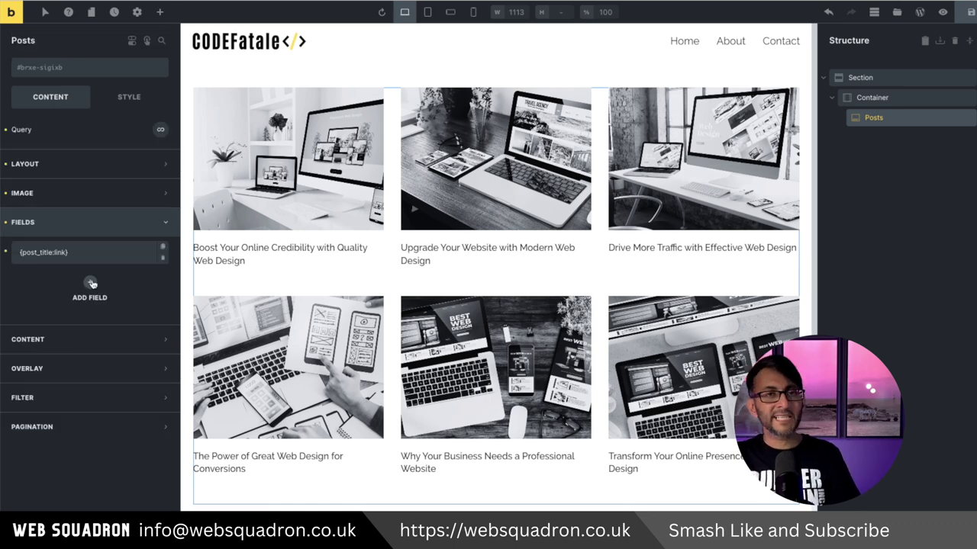
Add a second field to the Posts element with the post date, {post_date}, as its only dynamic data.
left_click(92, 271)
left_click(148, 319)
type("post")
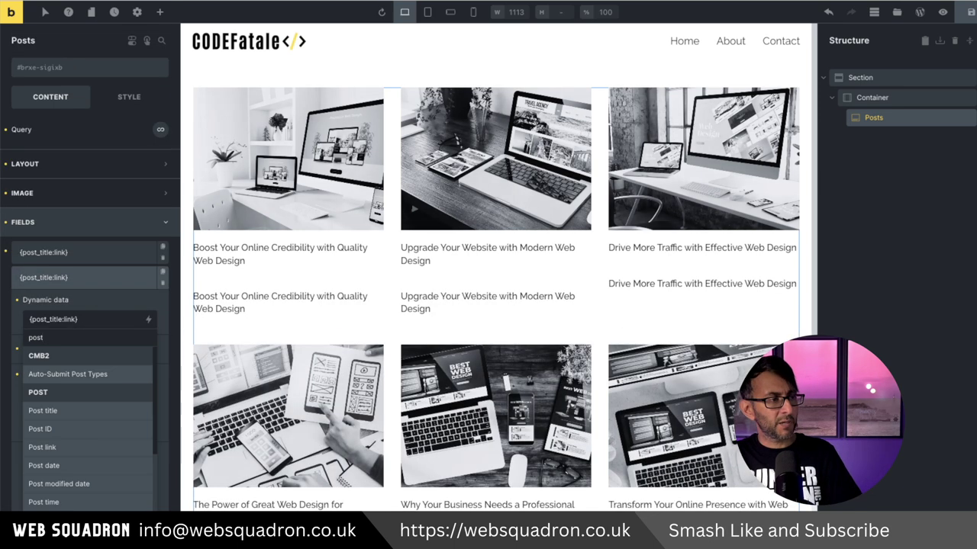
left_click(77, 466)
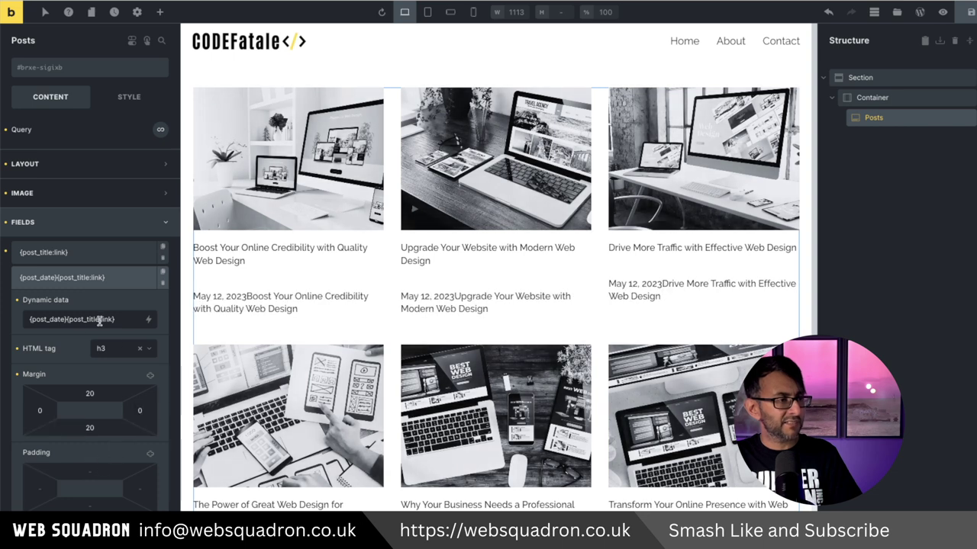
left_click_drag(115, 321, 89, 320)
key("BackSpace")
key("BackSpace")
key("BackSpace")
key("BackSpace")
key("BackSpace")
key("BackSpace")
key("BackSpace")
key("BackSpace")
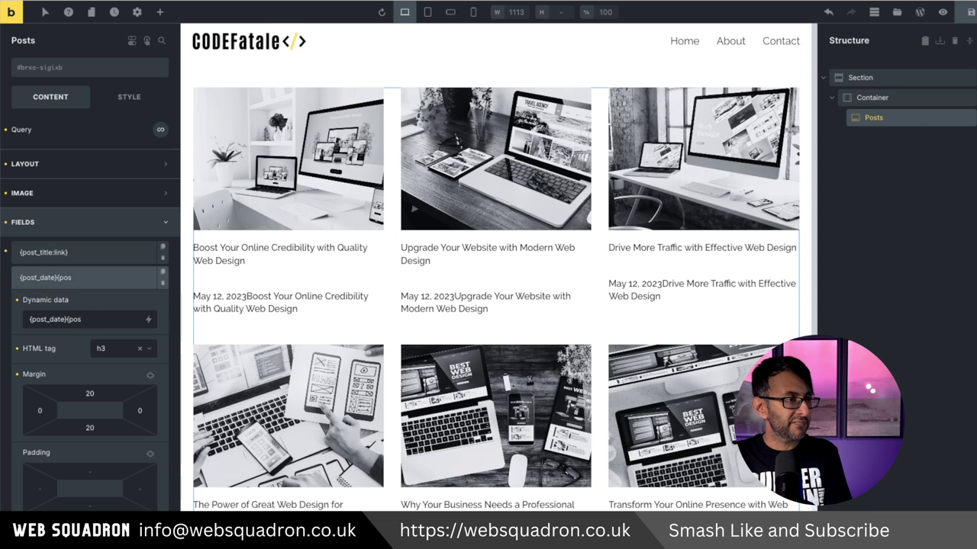
Set the post date field's top margin to 0 and the post title field's bottom margin to 10.
left_click(91, 393)
type("0")
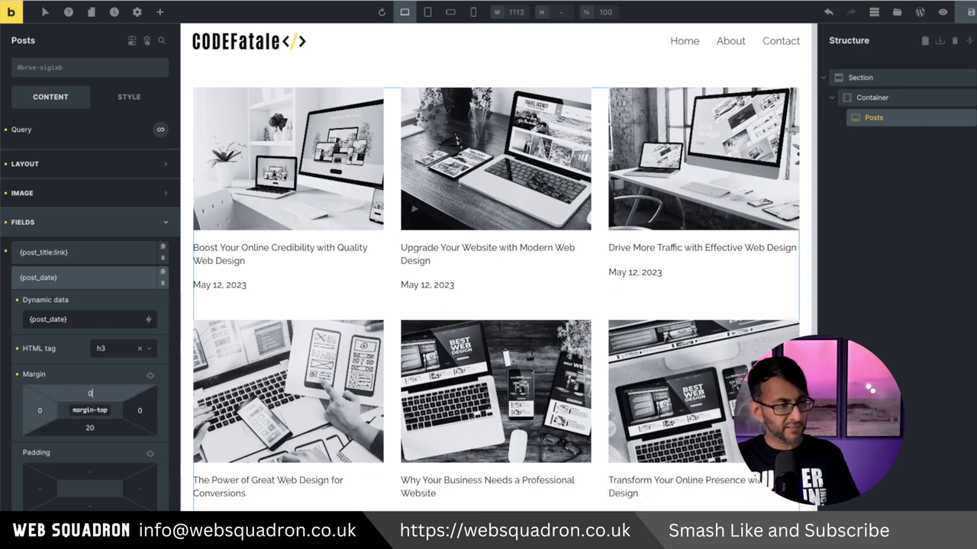
left_click(83, 252)
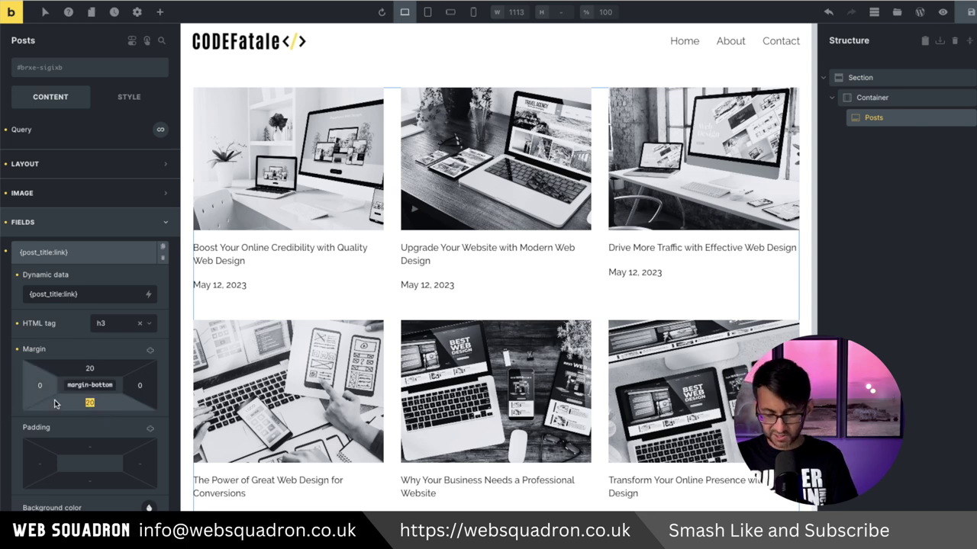
type("15")
key("BackSpace")
type("0")
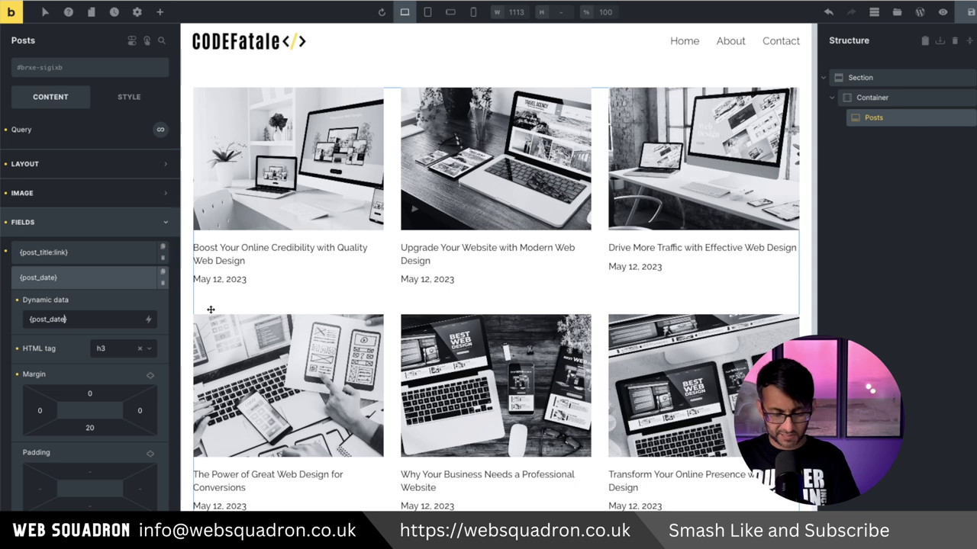
Try several date formats in the post date field, including d m y D M Y, and settle on {post_date: d M y}.
type("Y")
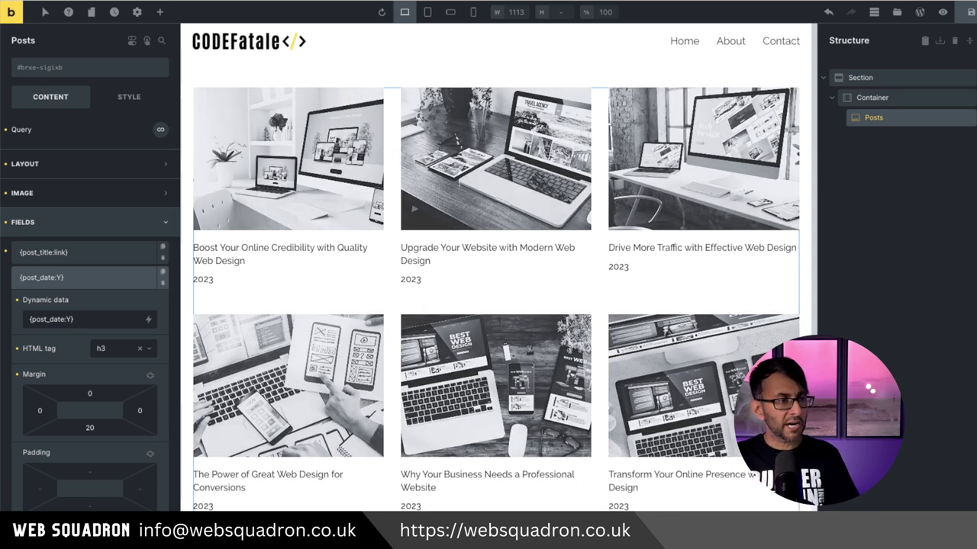
type(",M")
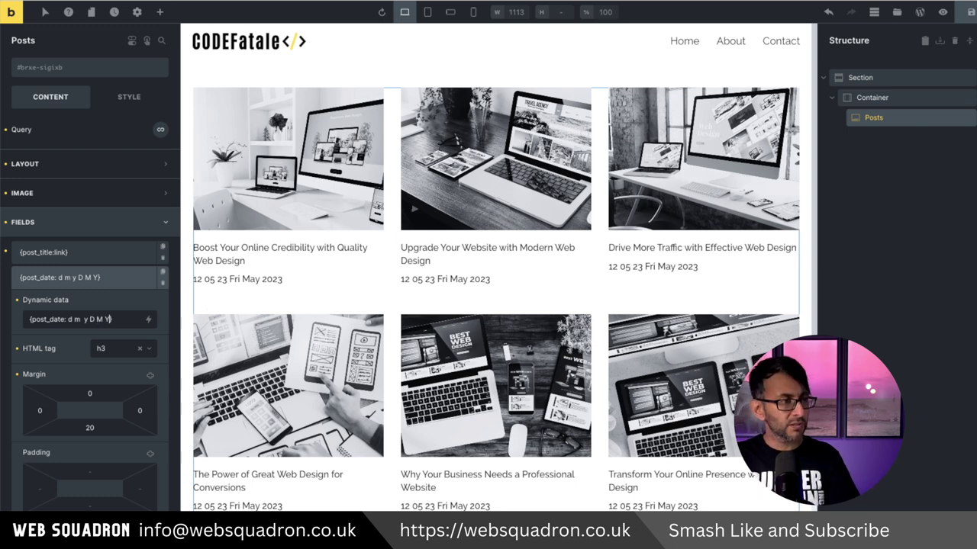
key("BackSpace")
key("BackSpace")
key("BackSpace")
key("BackSpace")
key("BackSpace")
key("BackSpace")
key("BackSpace")
key("BackSpace")
key("BackSpace")
type("M ")
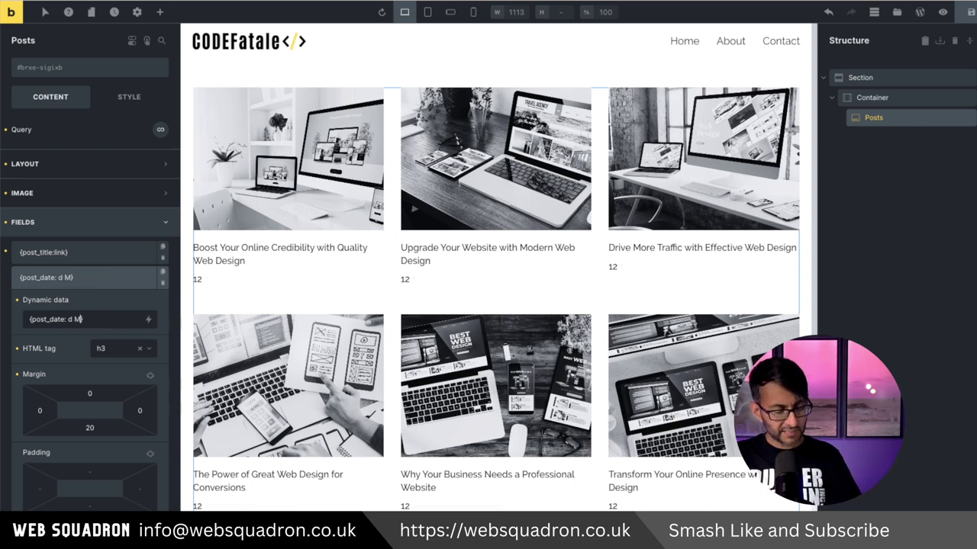
type("y")
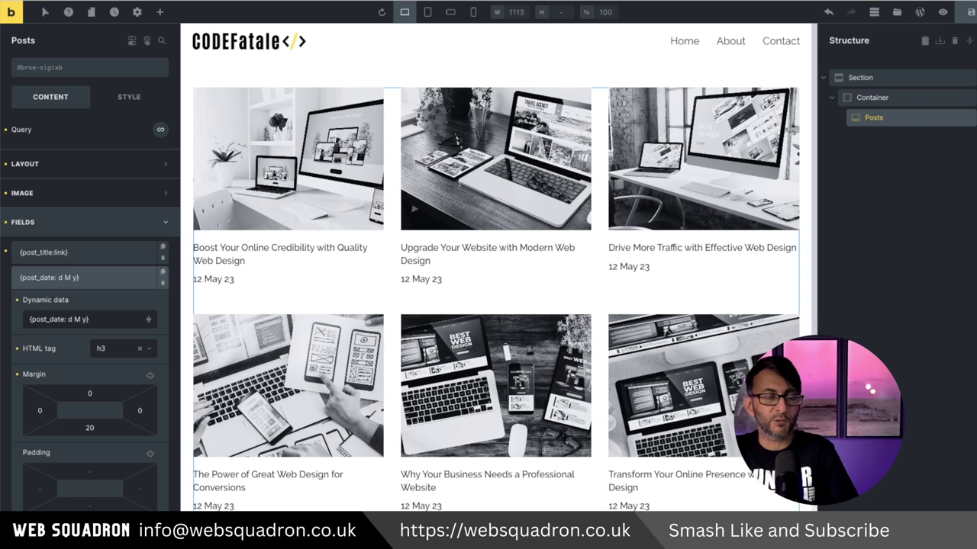
left_click(83, 278)
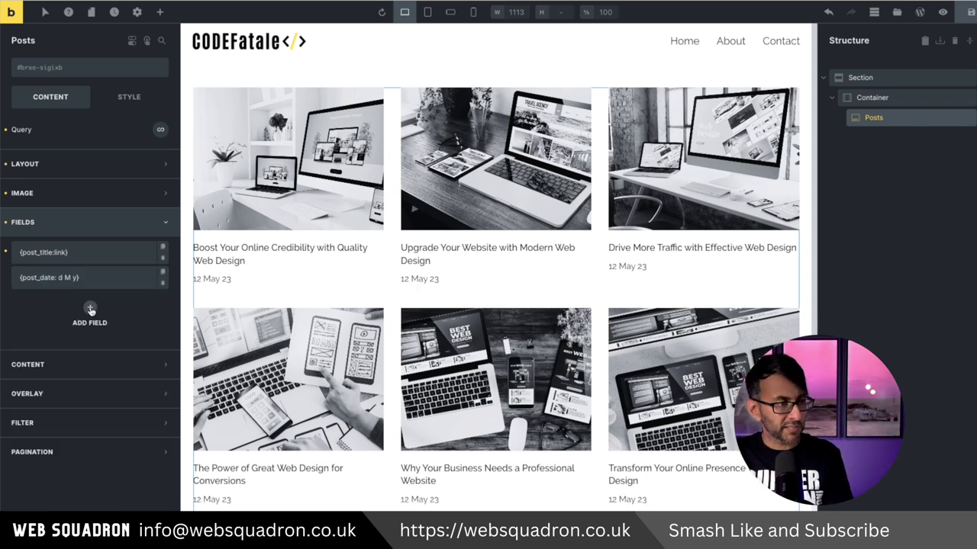
Duplicate the post date field and replace the copy's dynamic data with the post categories, {post_terms_category}{term_name}.
left_click(163, 273)
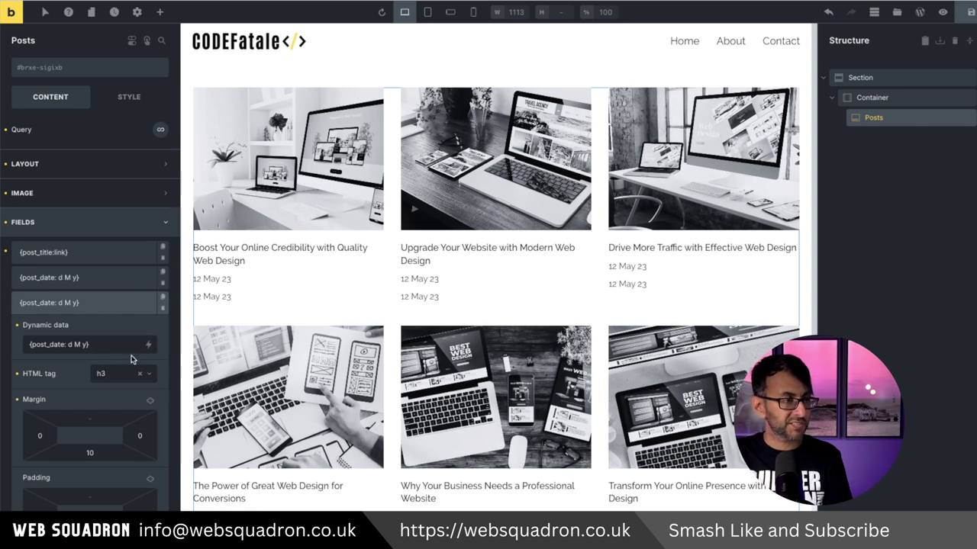
left_click(148, 344)
left_click_drag(111, 344, 20, 344)
key("BackSpace")
left_click(148, 344)
type("cat")
left_click(65, 399)
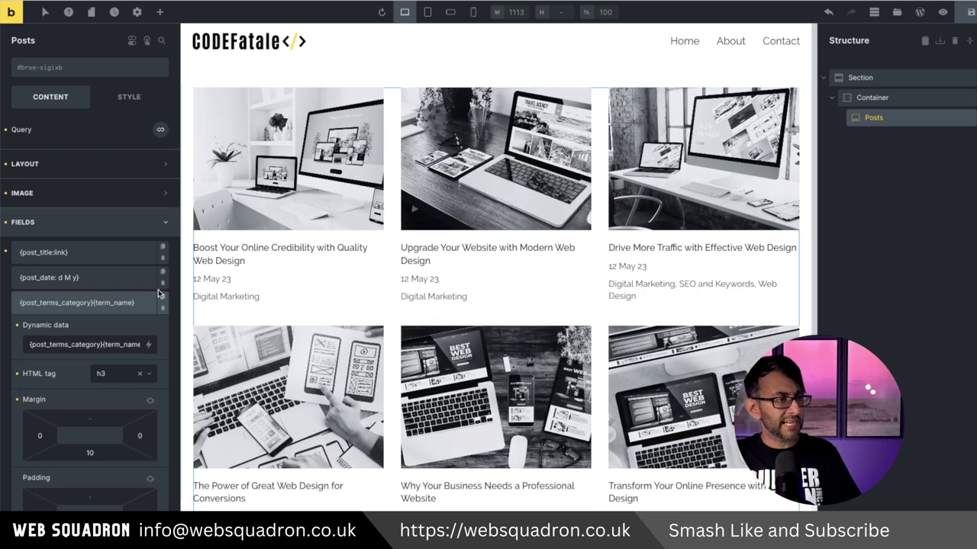
Set the category field's font weight to 700 in its typography settings.
left_click(69, 303)
left_click(70, 303)
scroll(115, 381, "down", 3)
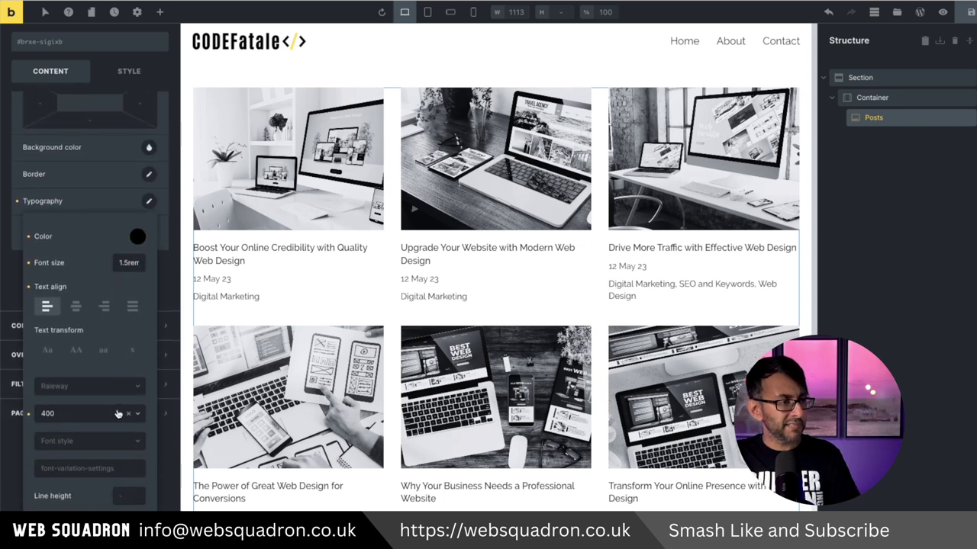
left_click(137, 416)
scroll(75, 473, "down", 1)
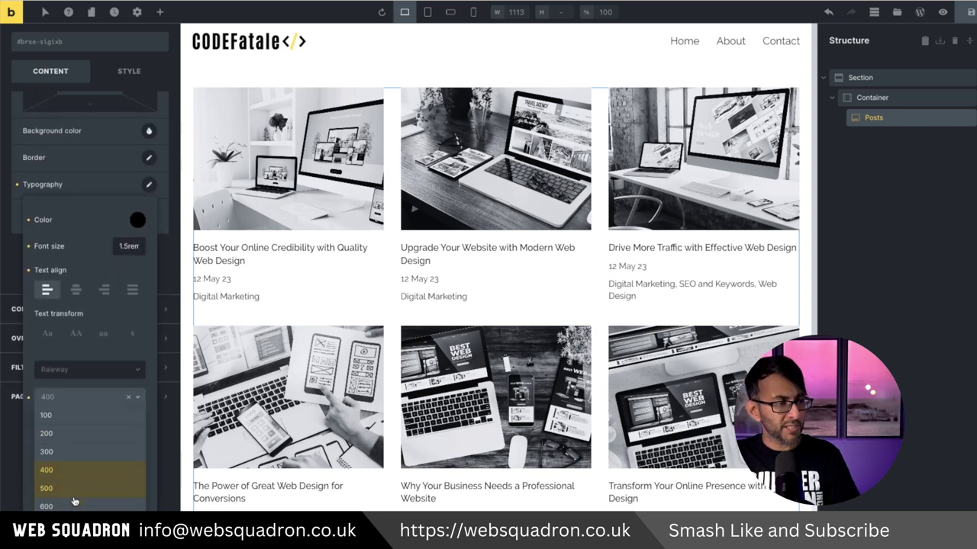
left_click(74, 503)
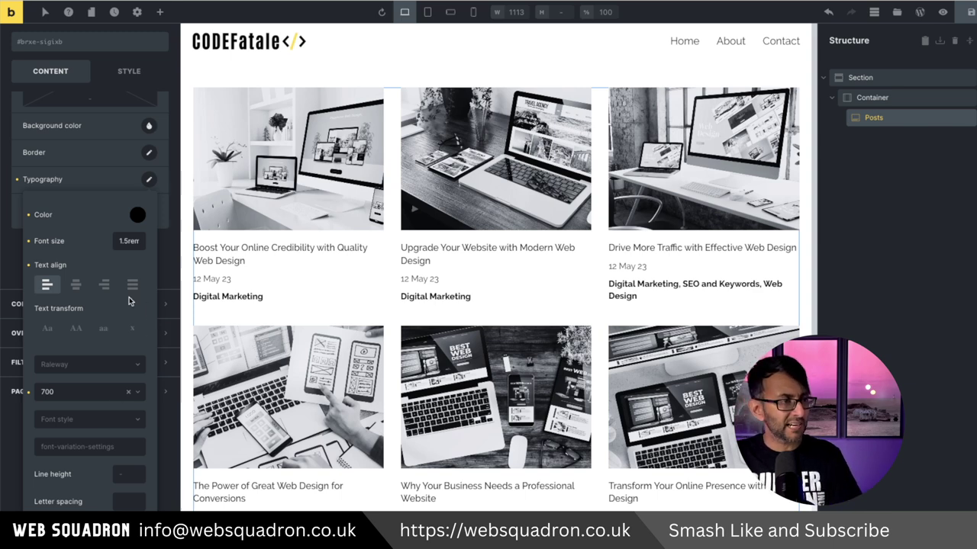
Try smaller font sizes for the category field, down to 1.2rem, and settle on 1.4rem.
left_click(131, 240)
key("BackSpace")
type("4")
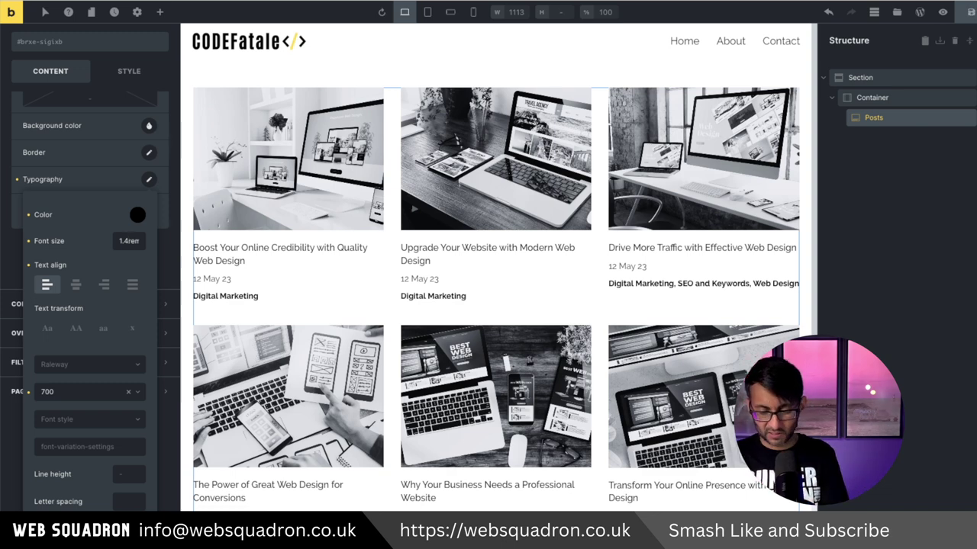
key("Down")
key("Down")
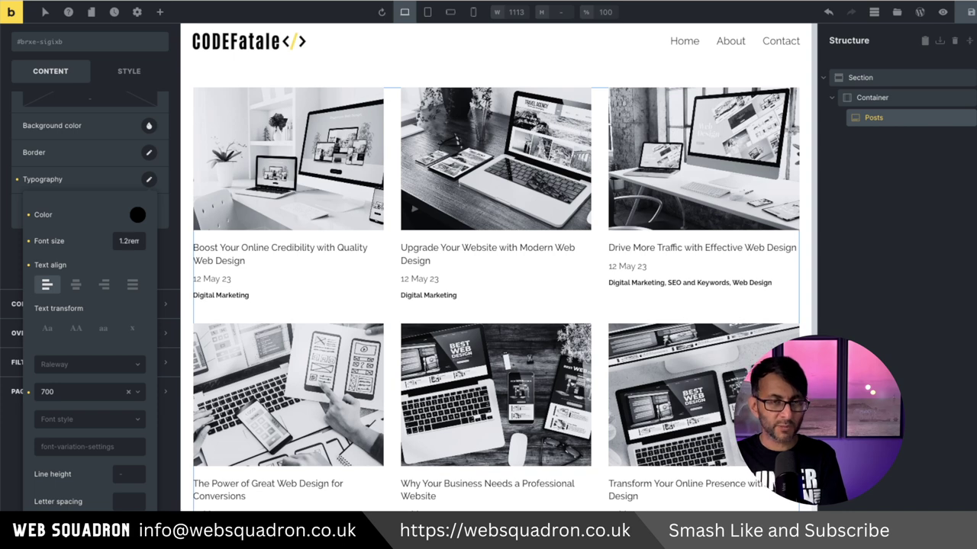
key("BackSpace")
type("4")
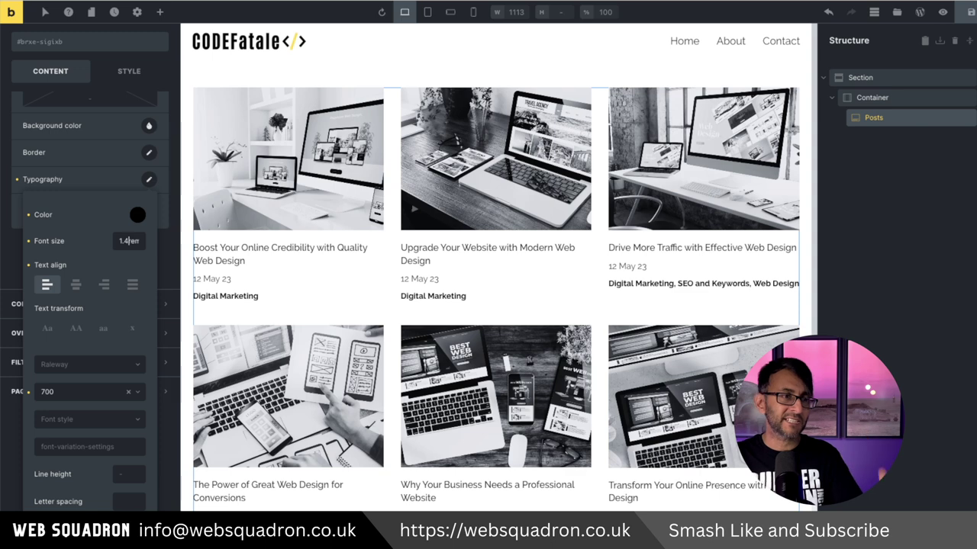
Change the category field's dynamic data to {post_terms_category:link} and save the template.
left_click(61, 184)
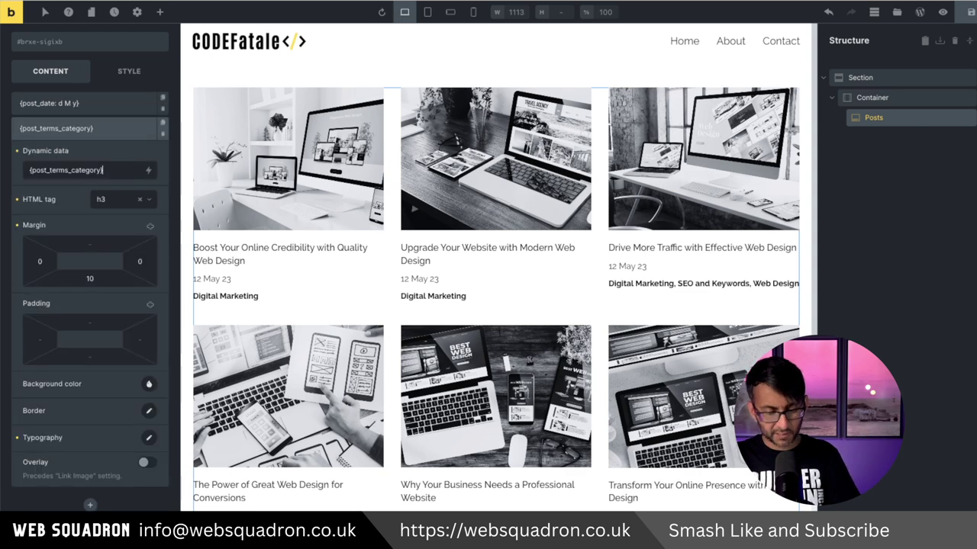
type(":link")
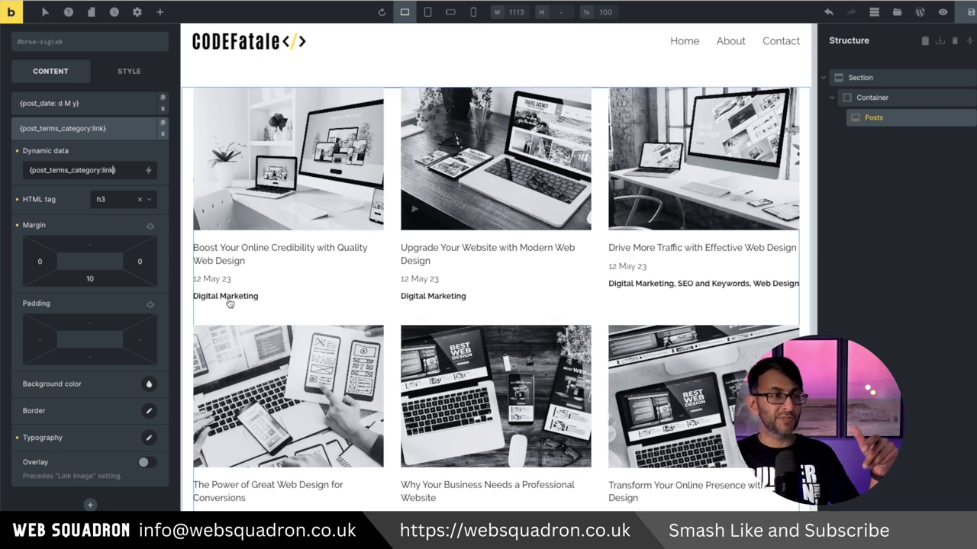
left_click(970, 12)
View the archive on the frontend and test the first post's image link and the SEO and Keywords category link.
left_click(943, 12)
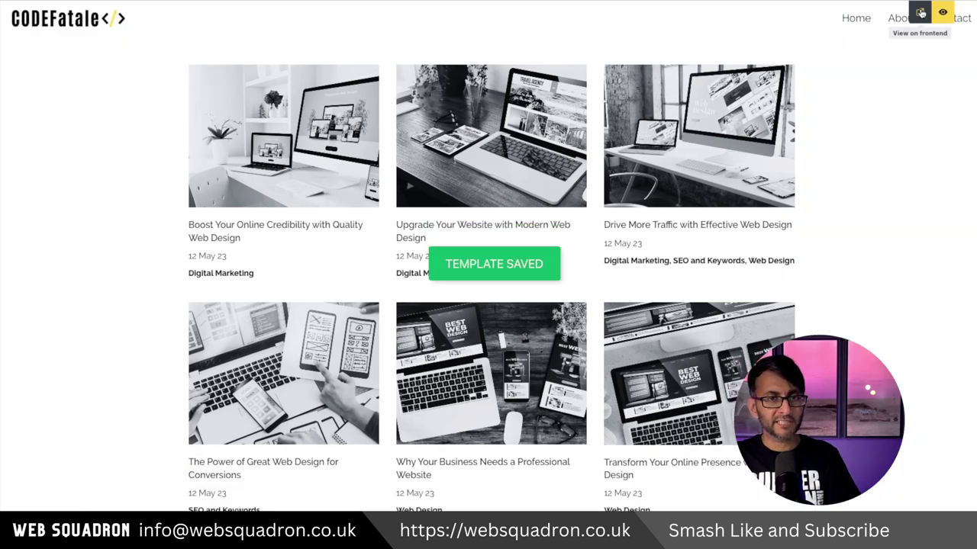
left_click(919, 13)
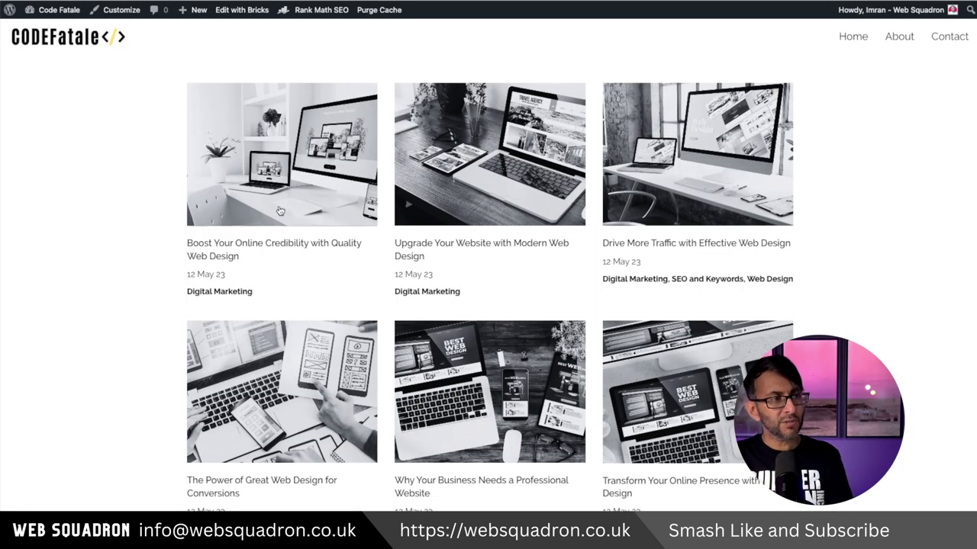
left_click(279, 212)
key("alt+Left")
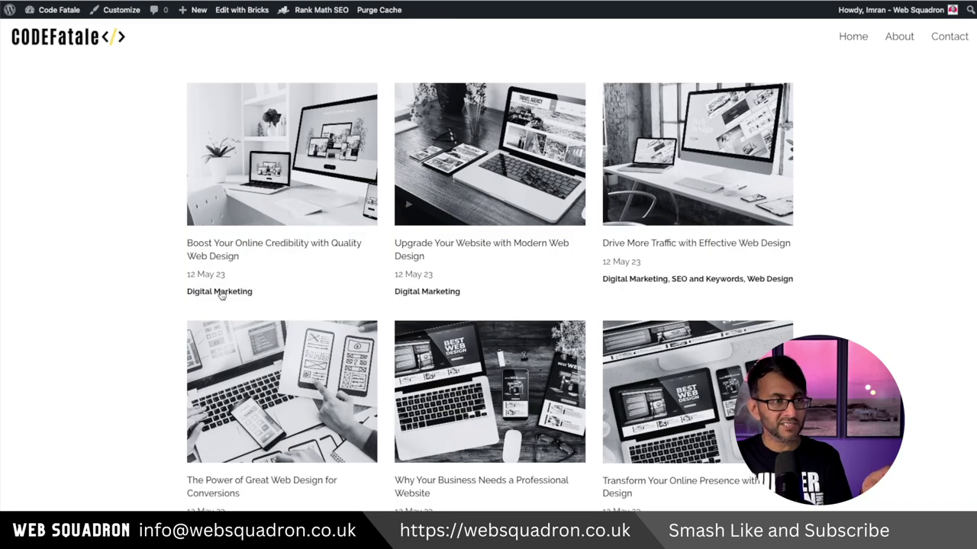
scroll(527, 313, "down", 3)
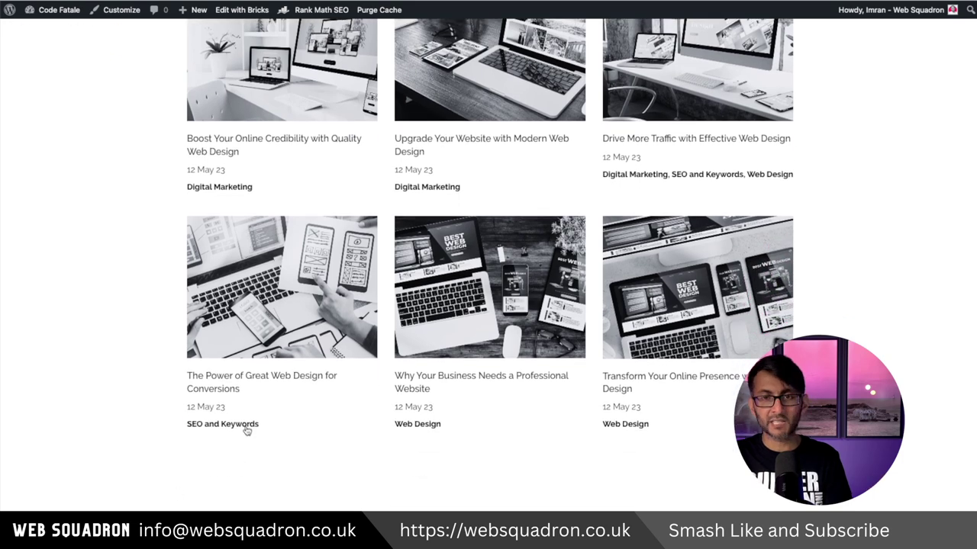
left_click(246, 430)
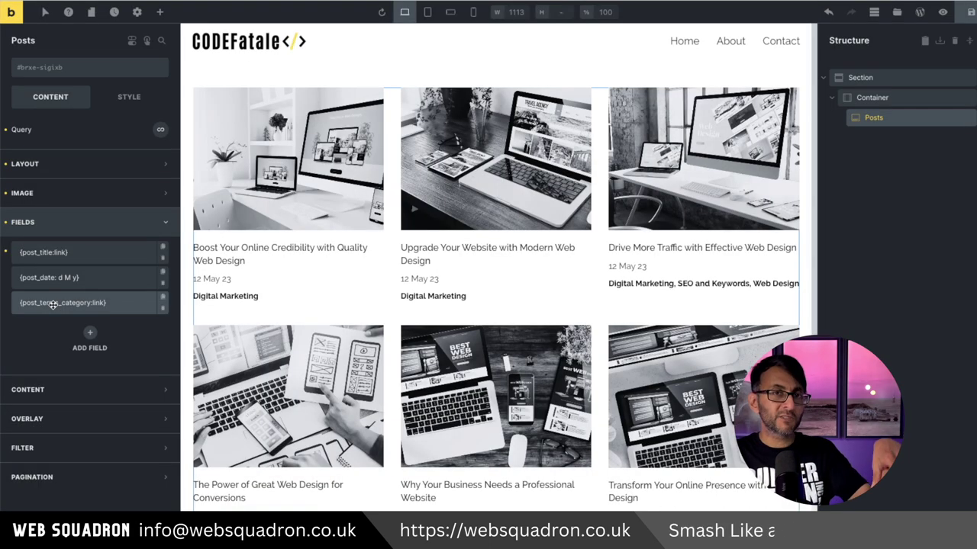
Move the category field above the post title and set its top margin to 20 and bottom margin to 0.
left_click_drag(54, 304, 54, 252)
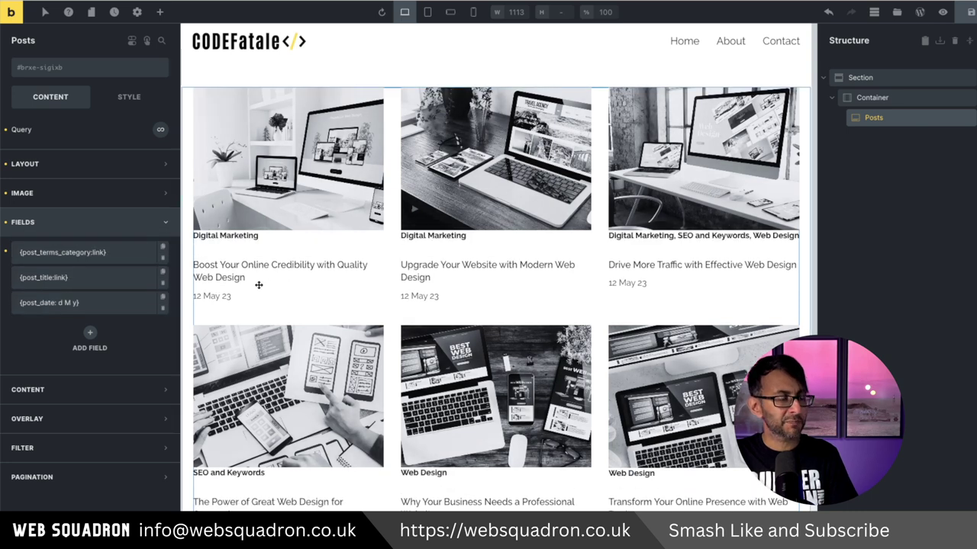
left_click(99, 253)
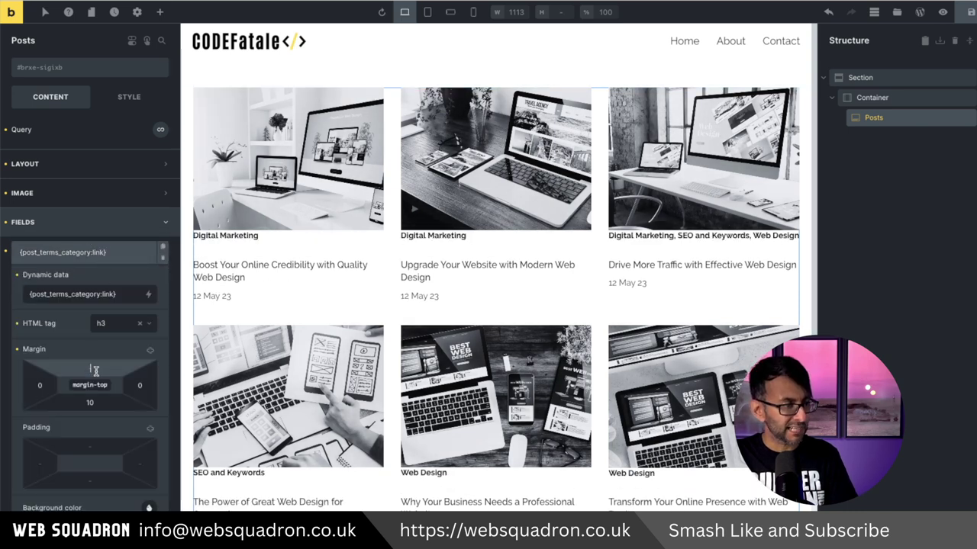
left_click(103, 369)
type("20")
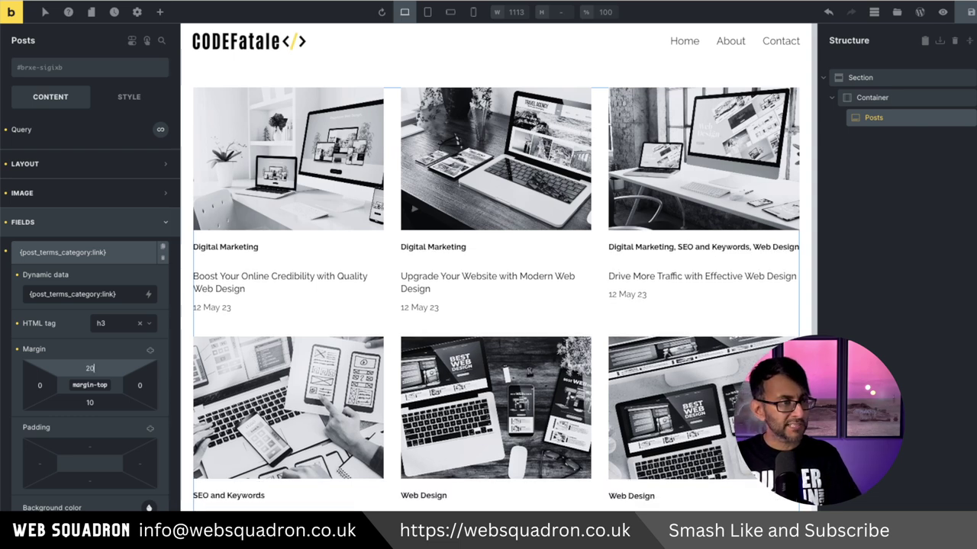
left_click(40, 408)
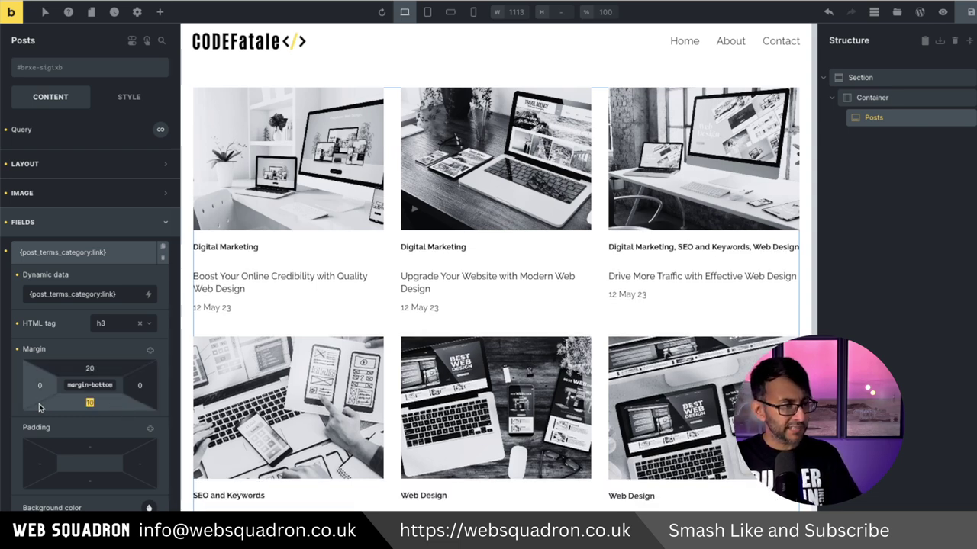
type("0")
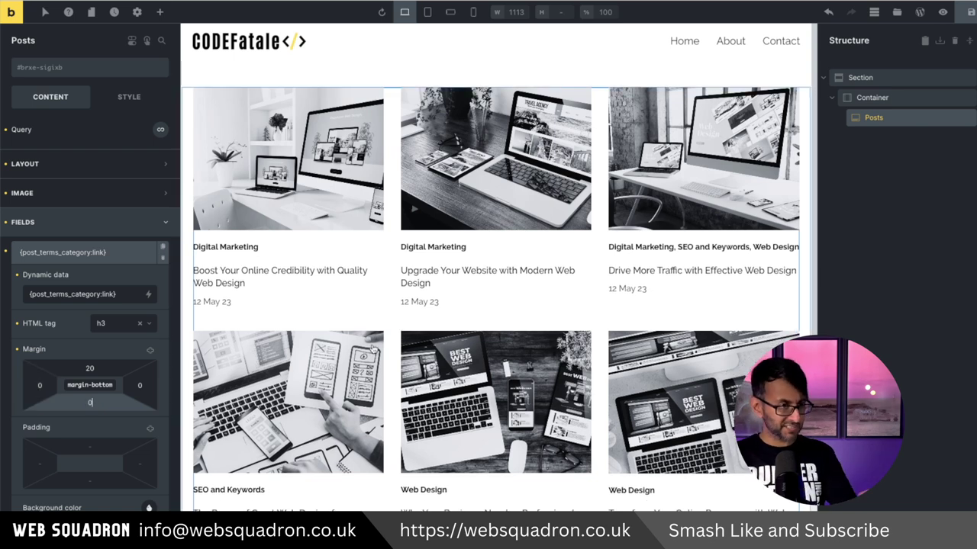
left_click(357, 339)
scroll(357, 339, "down", 1)
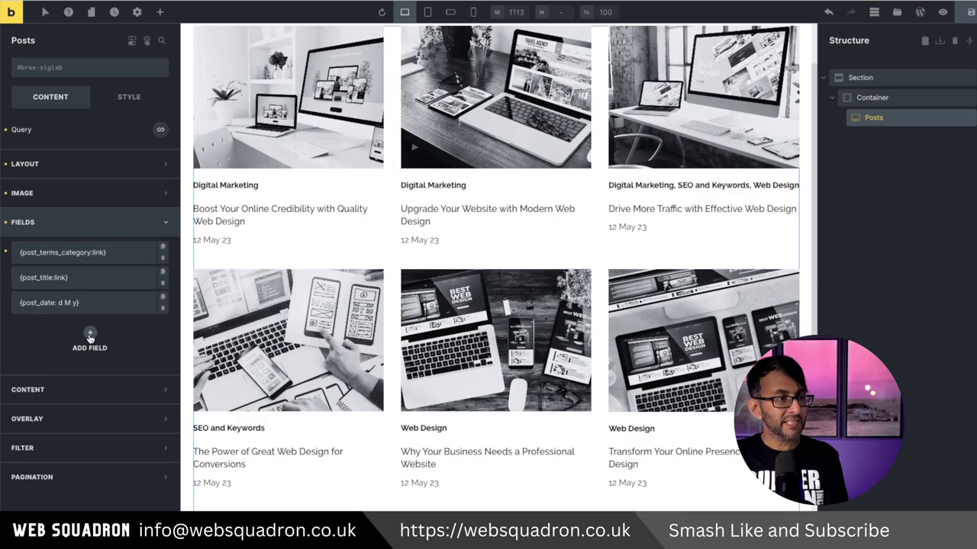
Add a field below the post date with {read_more} as its only dynamic data.
left_click(89, 336)
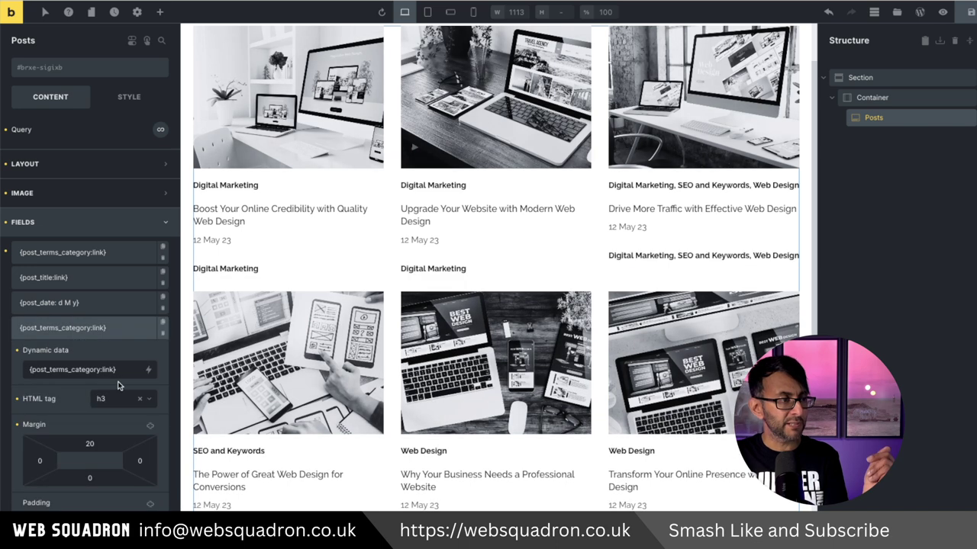
scroll(128, 372, "down", 1)
left_click(147, 326)
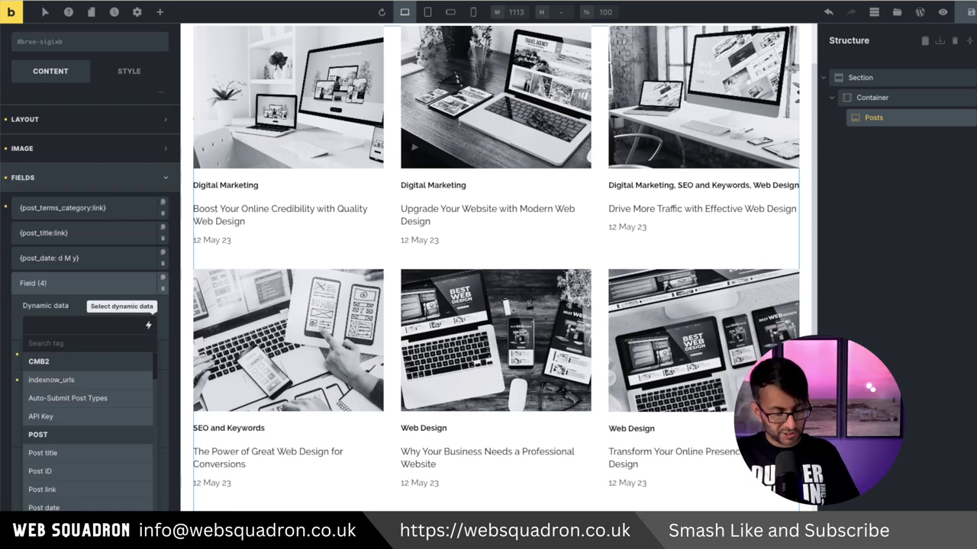
type("read")
left_click(68, 383)
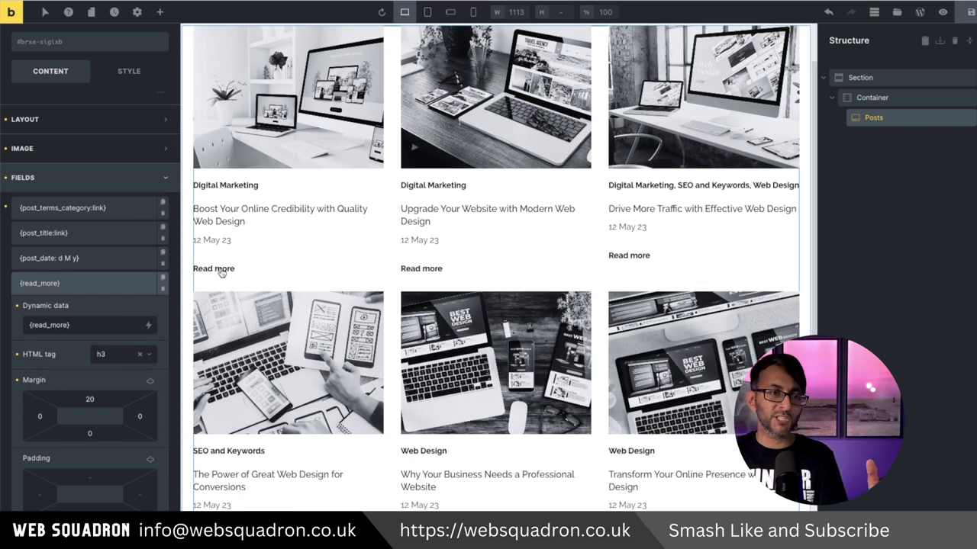
Give the read more field the yellow #ffd53d background and a linked padding of 10 on all sides.
scroll(116, 392, "down", 3)
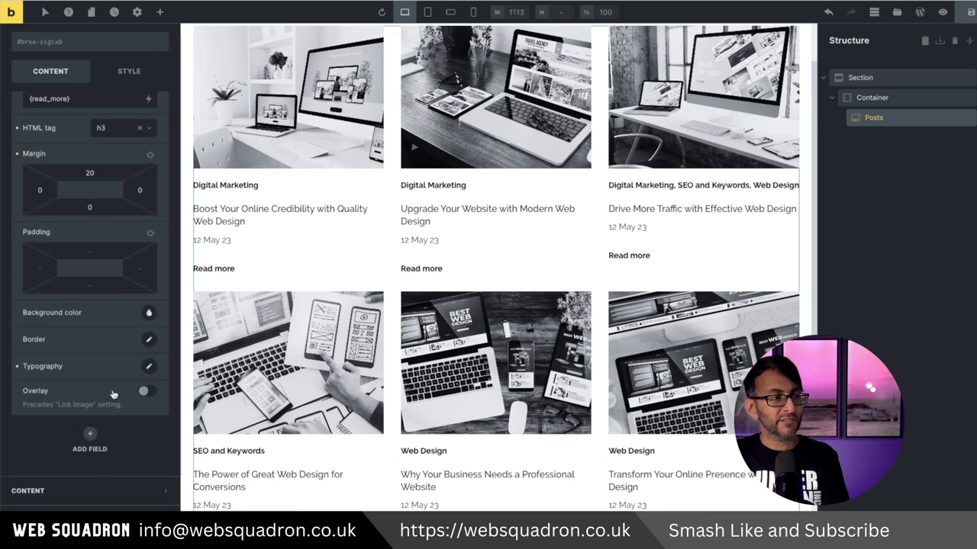
left_click(149, 313)
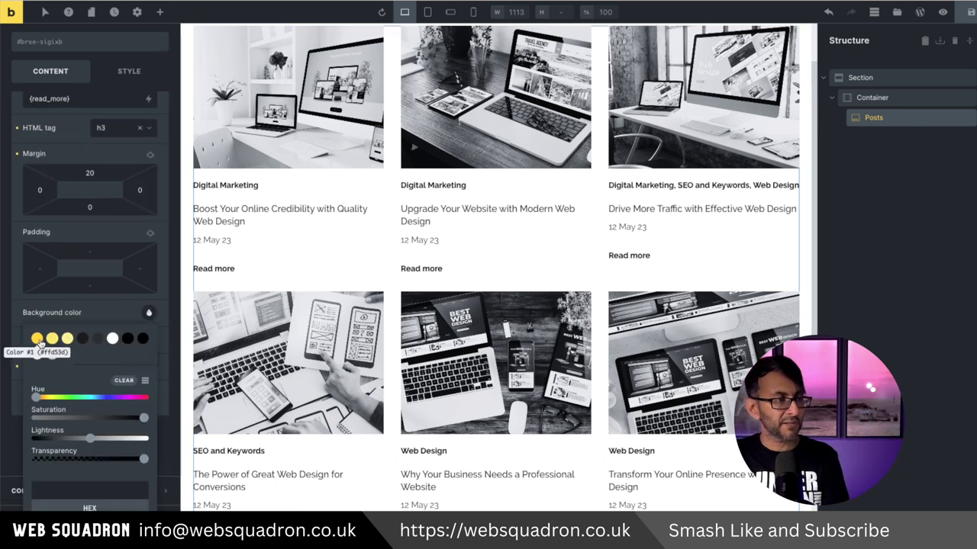
left_click(37, 338)
left_click(97, 321)
left_click(150, 232)
left_click(90, 251)
type("10")
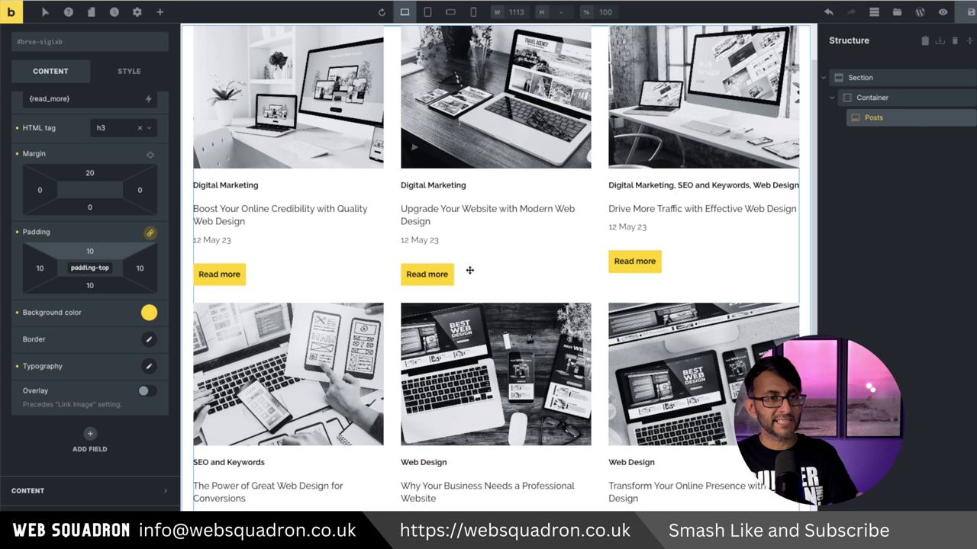
Add a field for the Level custom field, {cf_level}, directly below the category field.
scroll(519, 325, "up", 3)
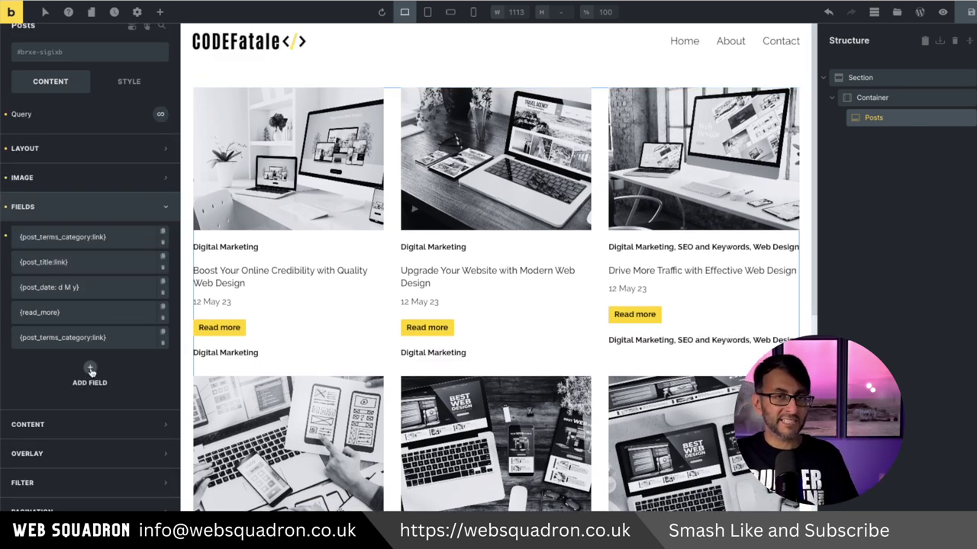
left_click(90, 371)
left_click(148, 319)
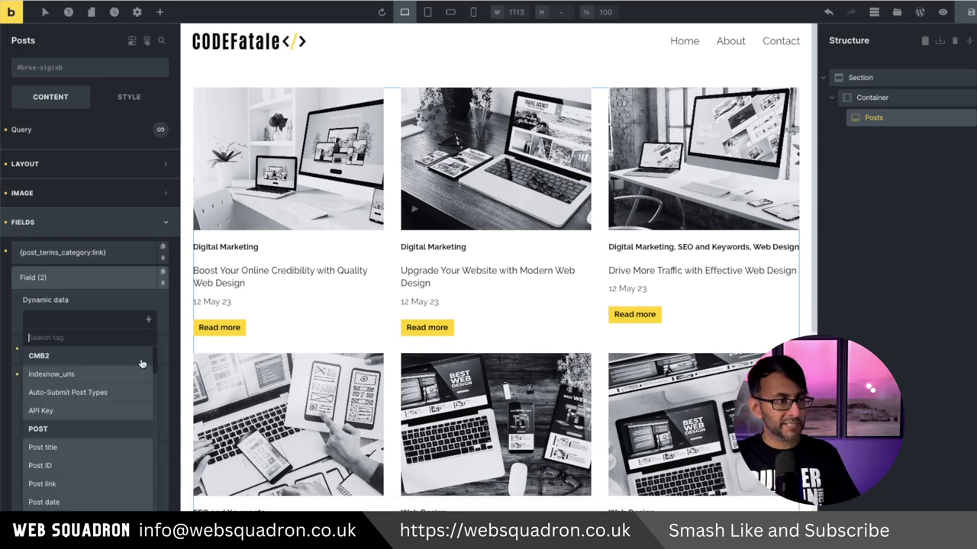
left_click_drag(154, 368, 155, 505)
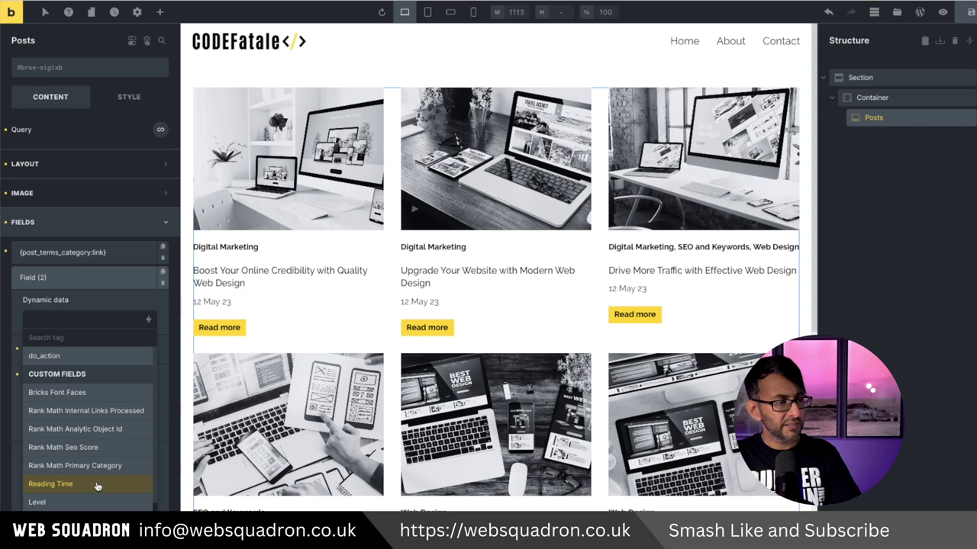
scroll(75, 355, "down", 3)
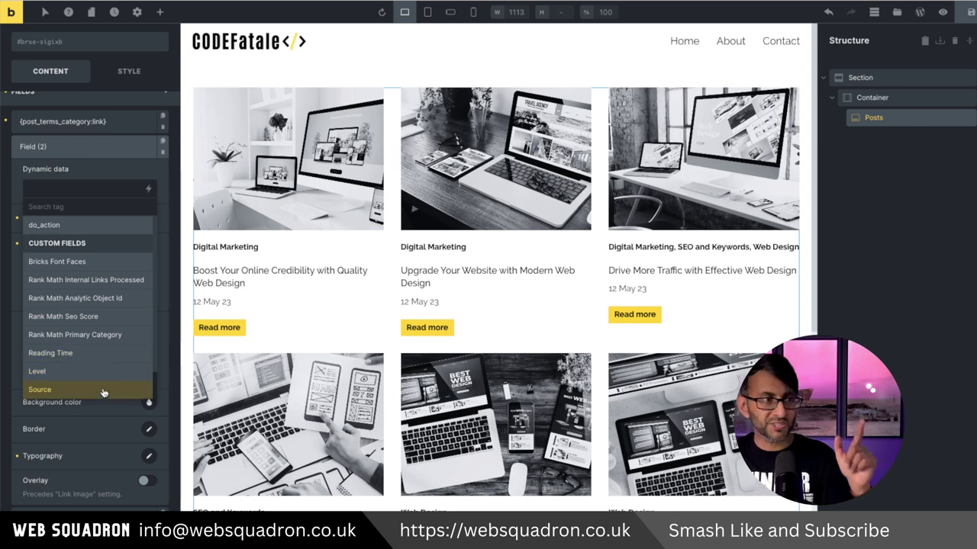
left_click(39, 372)
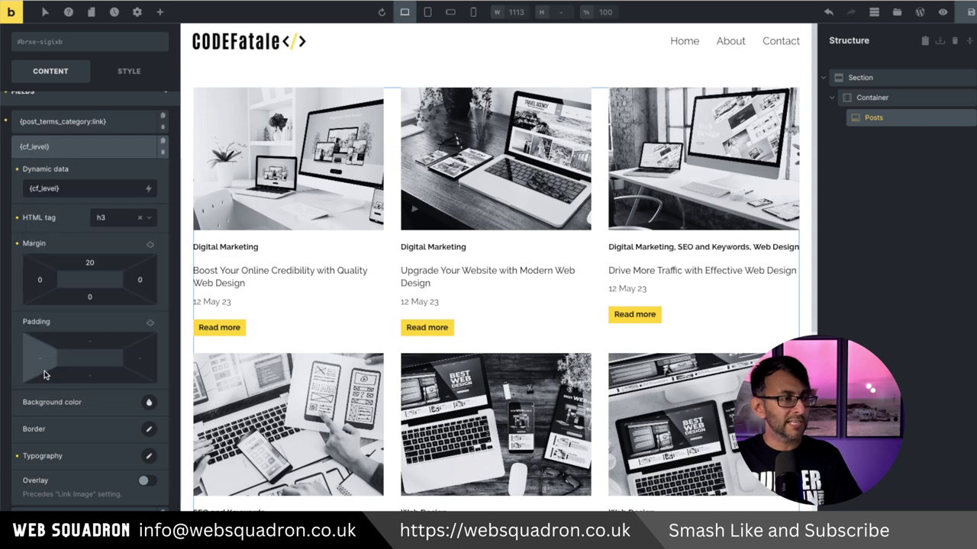
left_click(66, 149)
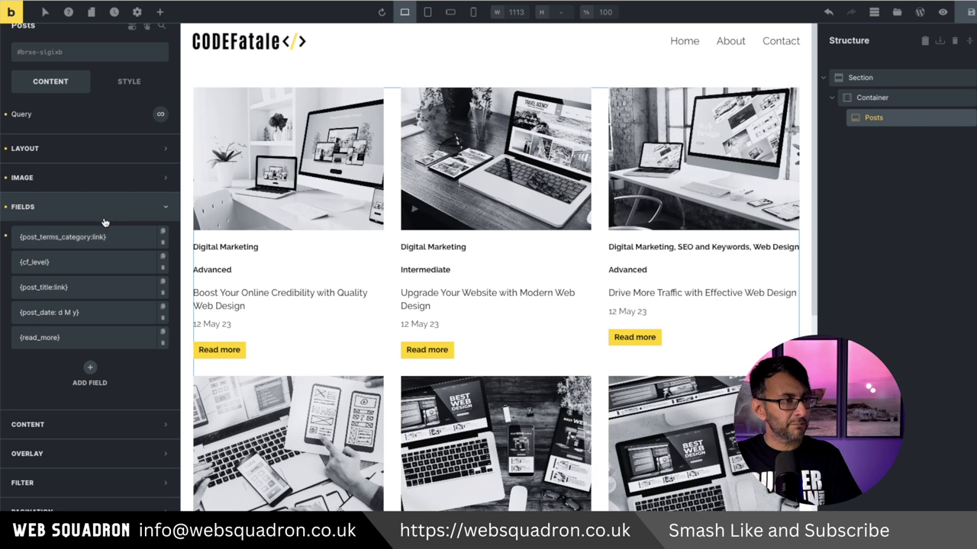
Set the typography font weight of the {read_more} and {cf_level} fields in the Posts element to 400.
left_click(76, 338)
scroll(139, 493, "down", 2)
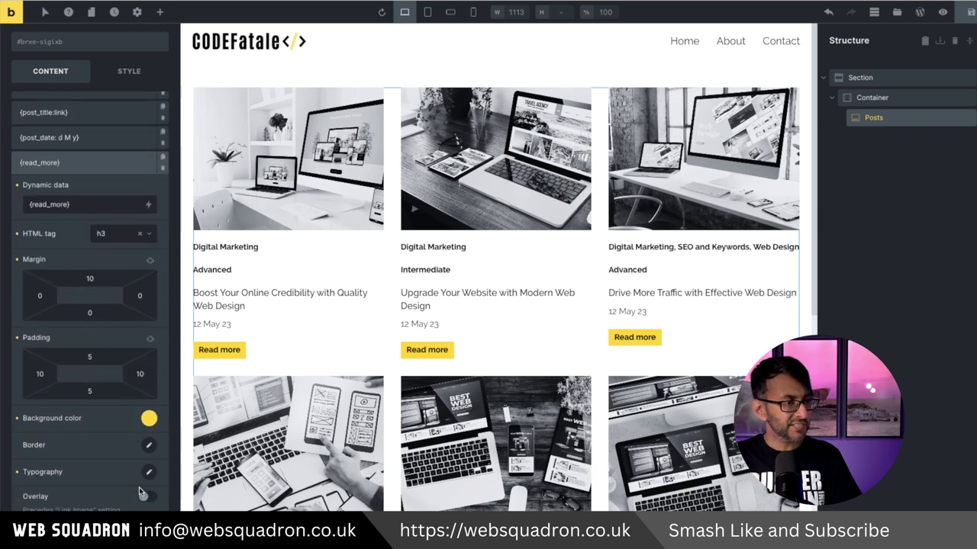
left_click(147, 480)
scroll(113, 333, "down", 5)
left_click(136, 368)
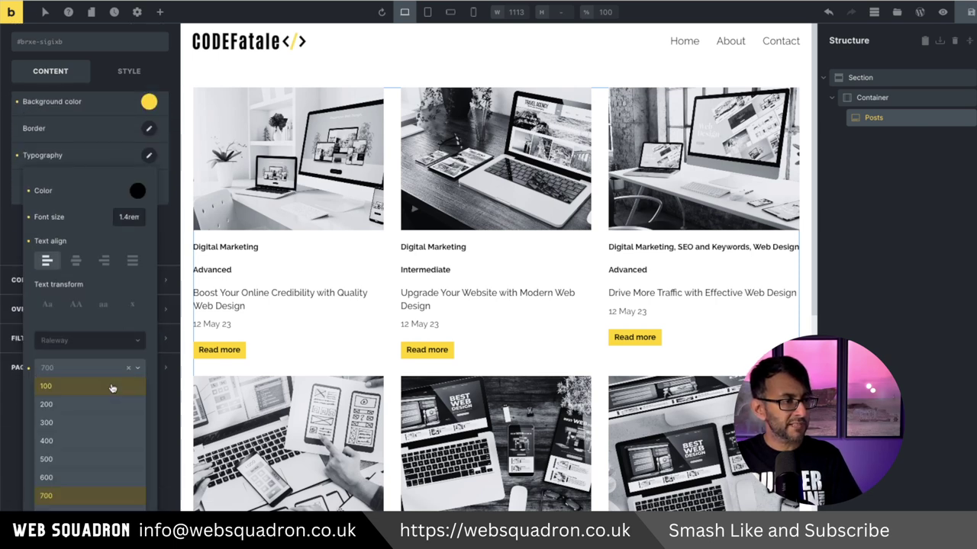
left_click(65, 447)
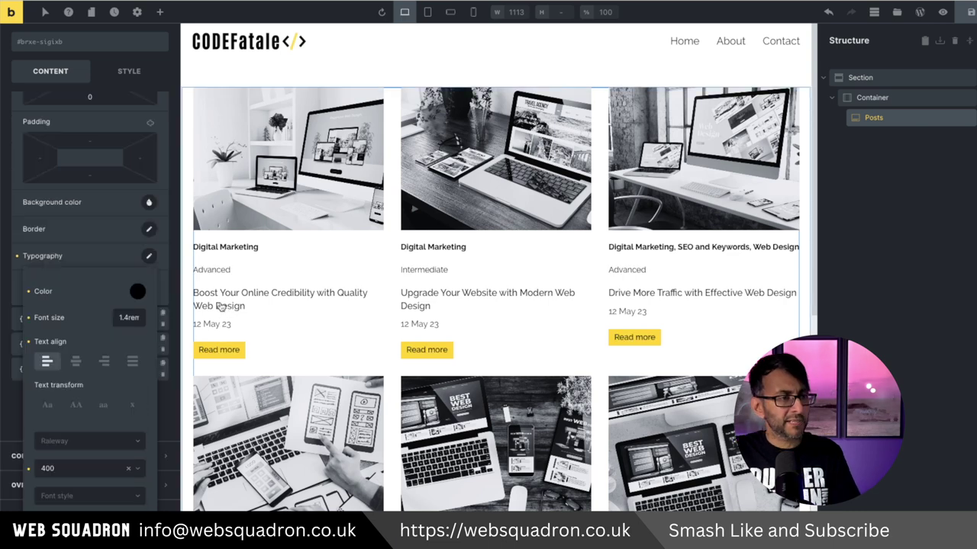
Add the prefix "Level: " before {cf_level} in that field's dynamic data.
scroll(77, 257, "up", 5)
left_click(51, 277)
left_click(29, 279)
left_click(30, 320)
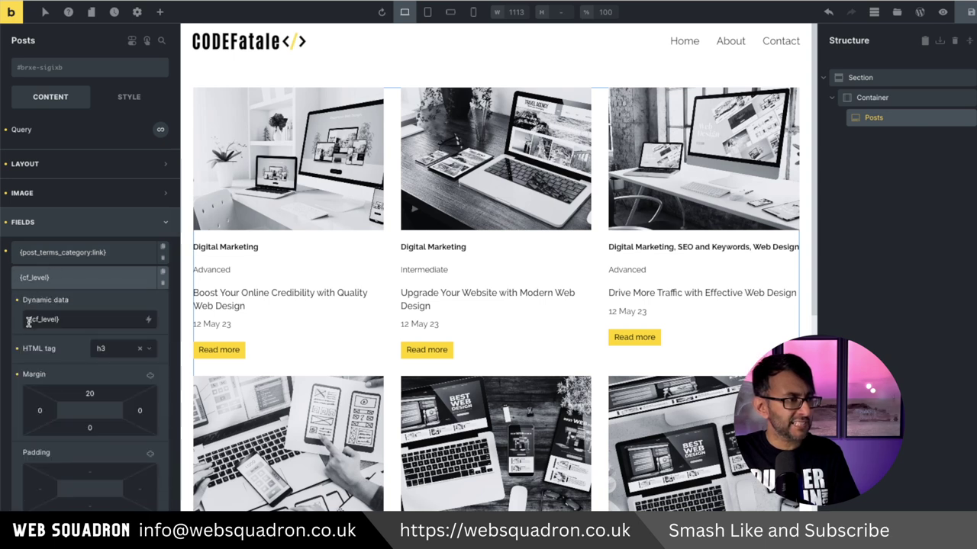
type("Level:")
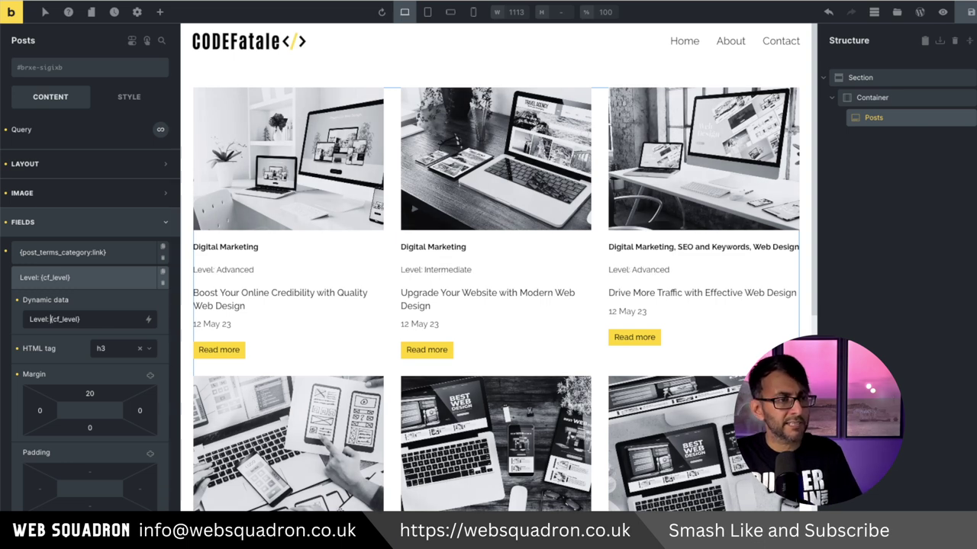
Set the bottom margin of the Posts element's content area to 30.
left_click(166, 222)
left_click(165, 252)
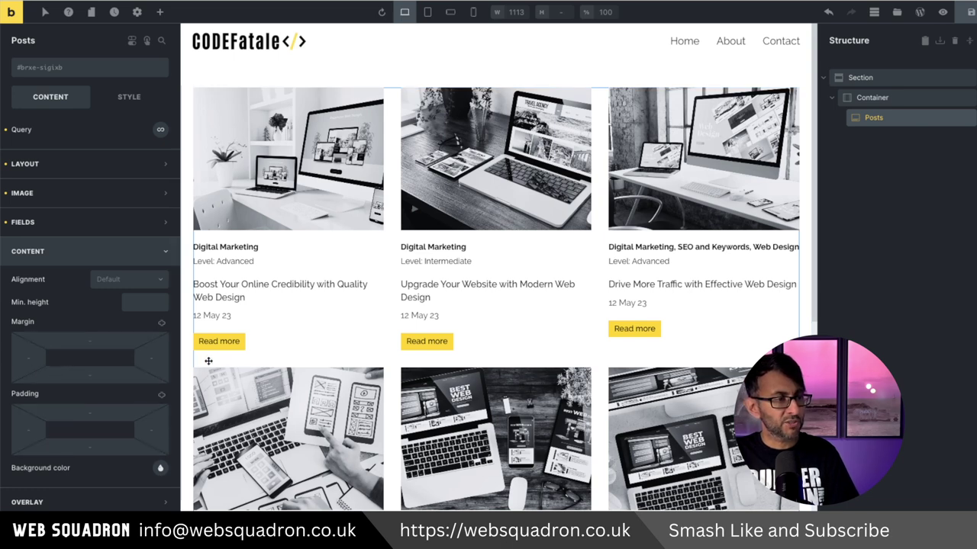
left_click(93, 374)
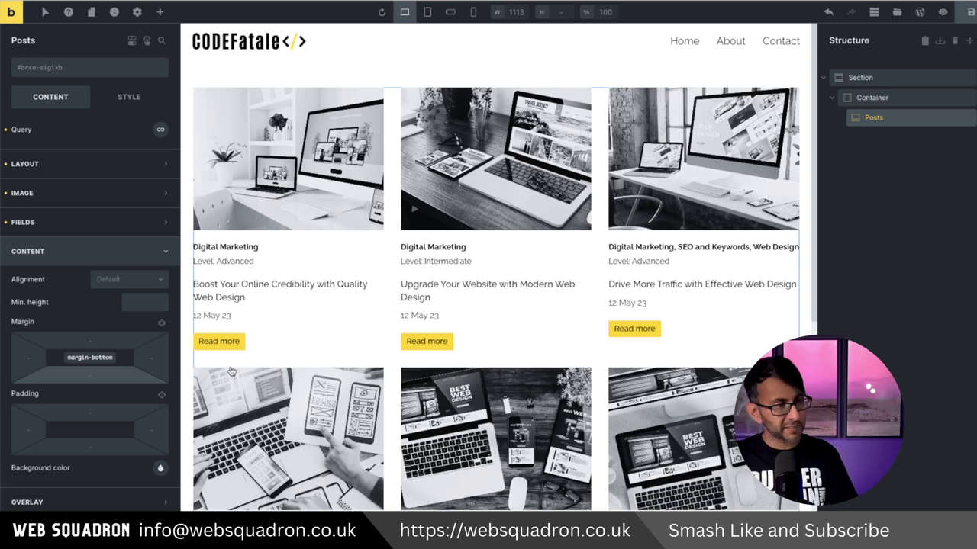
type("20")
key("BackSpace")
key("BackSpace")
type("30")
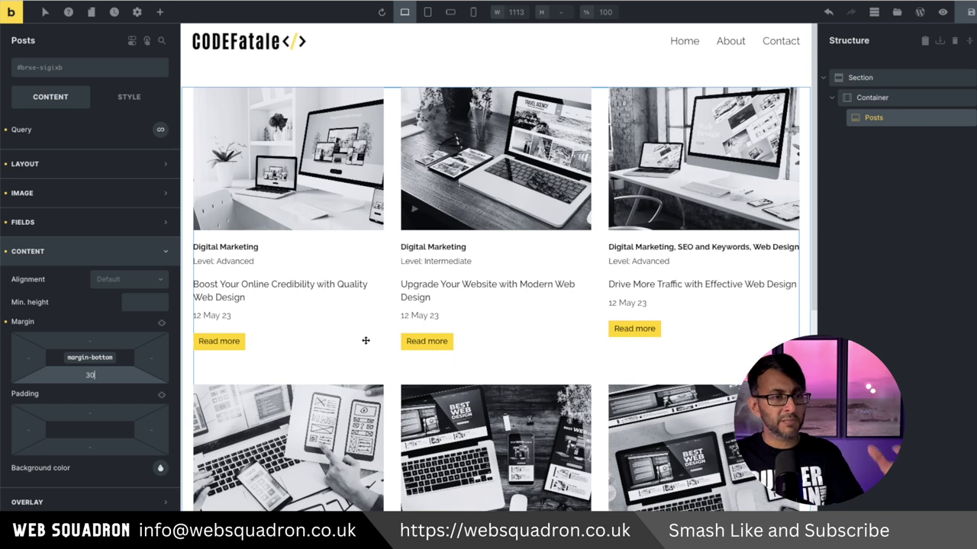
Try a yellow background color on the content area of the Posts element.
scroll(78, 396, "down", 1)
scroll(78, 396, "down", 2)
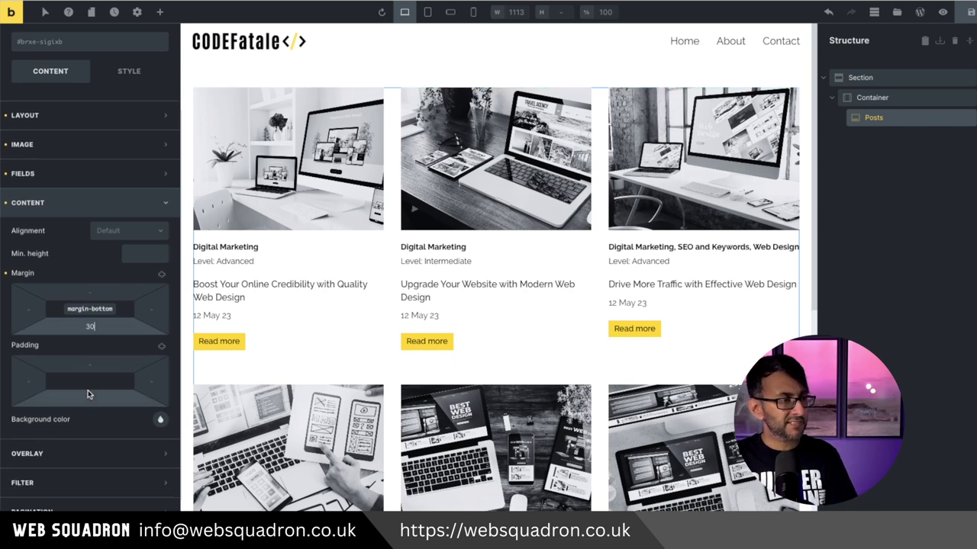
left_click(161, 417)
left_click(29, 445)
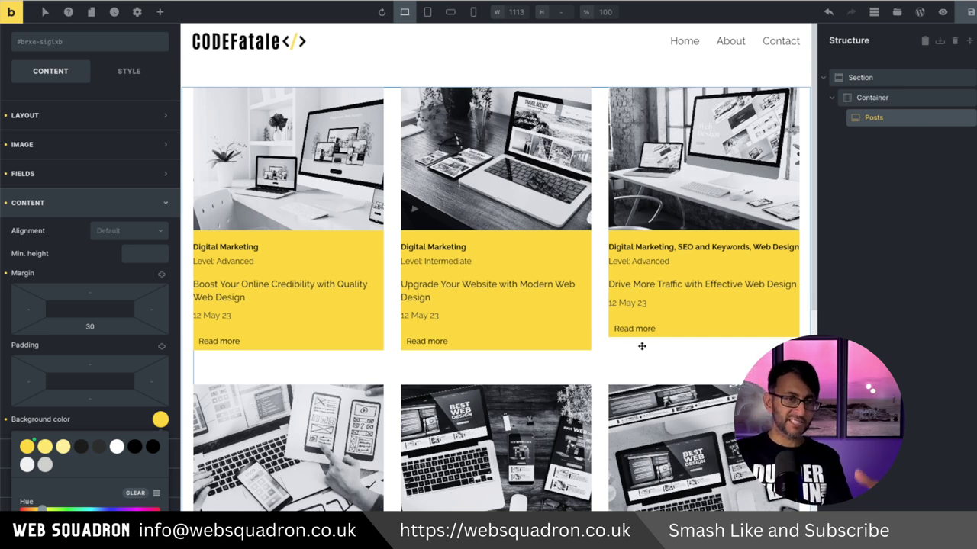
key("Escape")
scroll(294, 299, "down", 3)
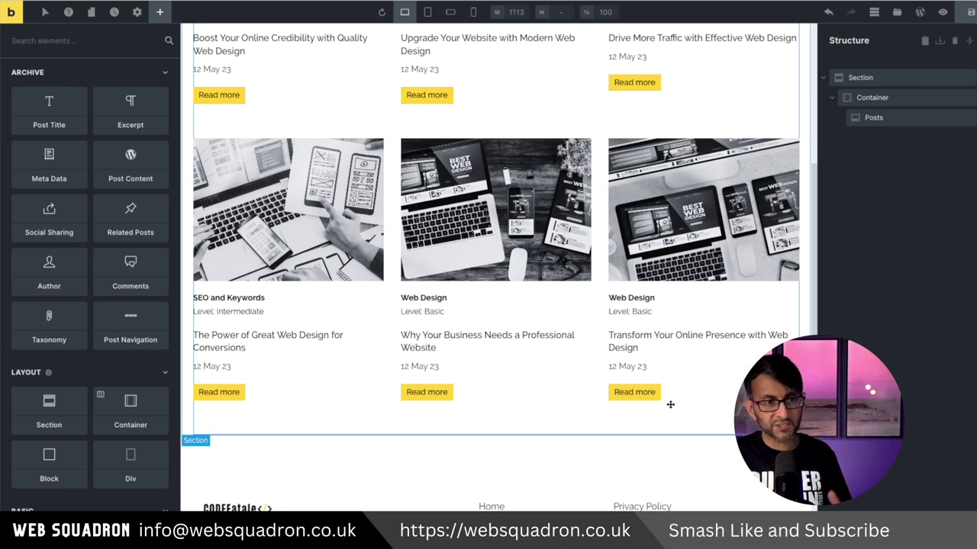
scroll(670, 404, "up", 3)
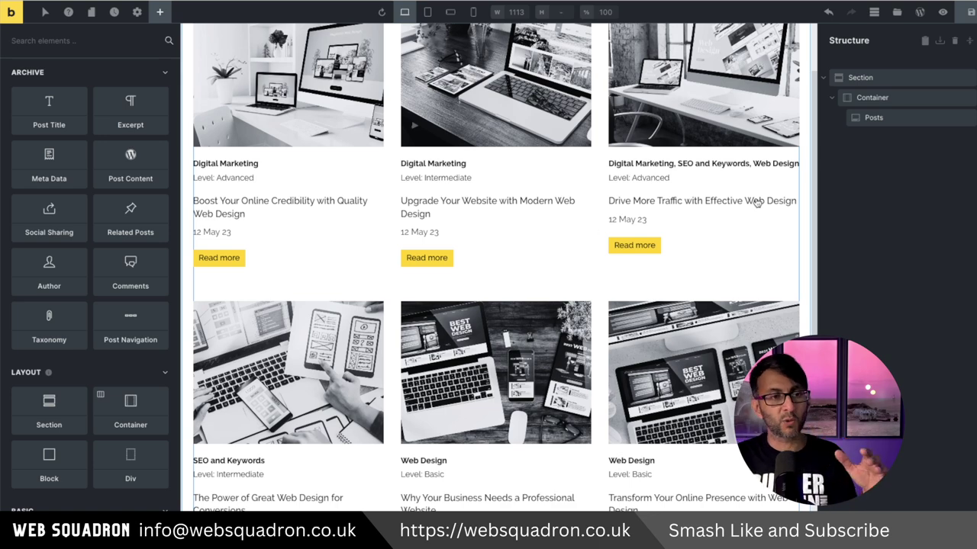
scroll(718, 308, "down", 3)
scroll(718, 308, "up", 5)
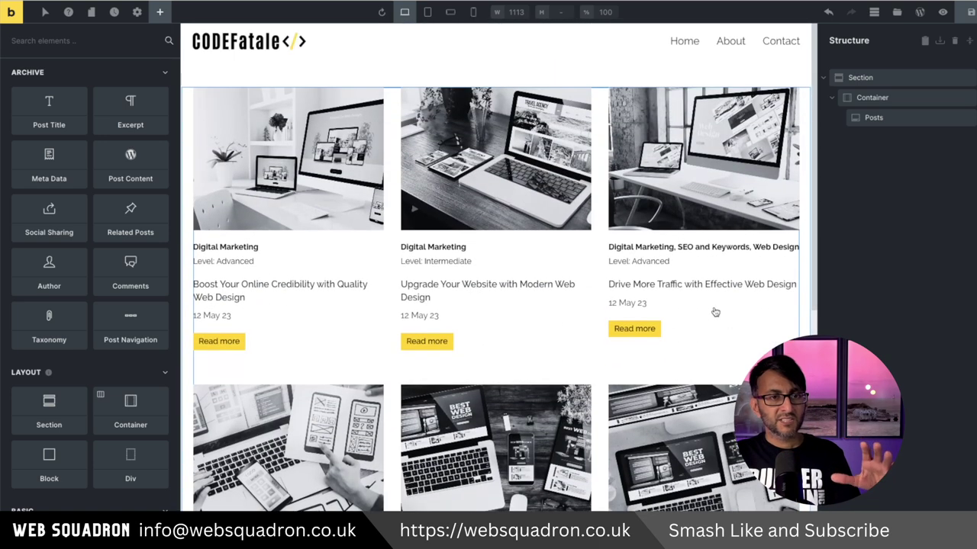
Duplicate the section holding the posts grid and delete the Posts element from the copy.
left_click(874, 117)
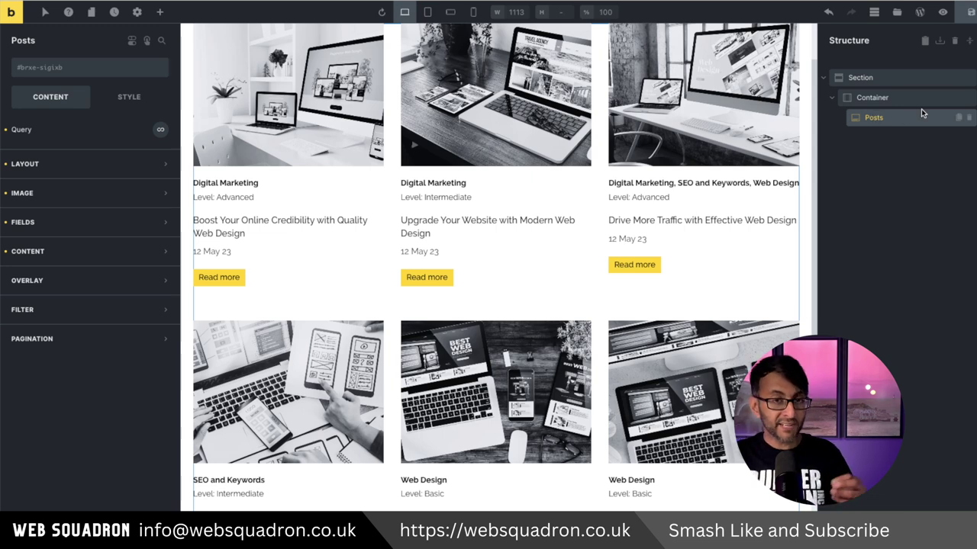
left_click(912, 78)
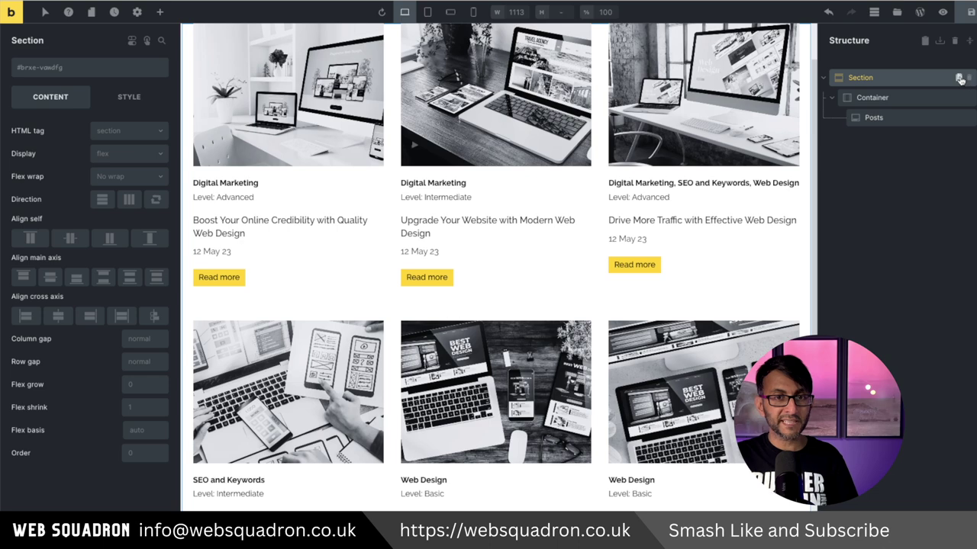
left_click(960, 80)
scroll(602, 245, "down", 3)
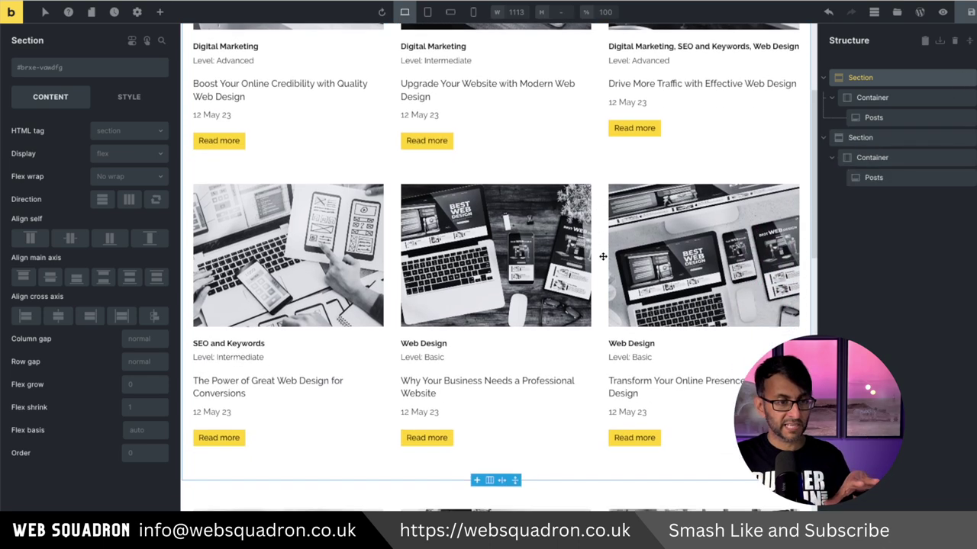
scroll(602, 247, "down", 7)
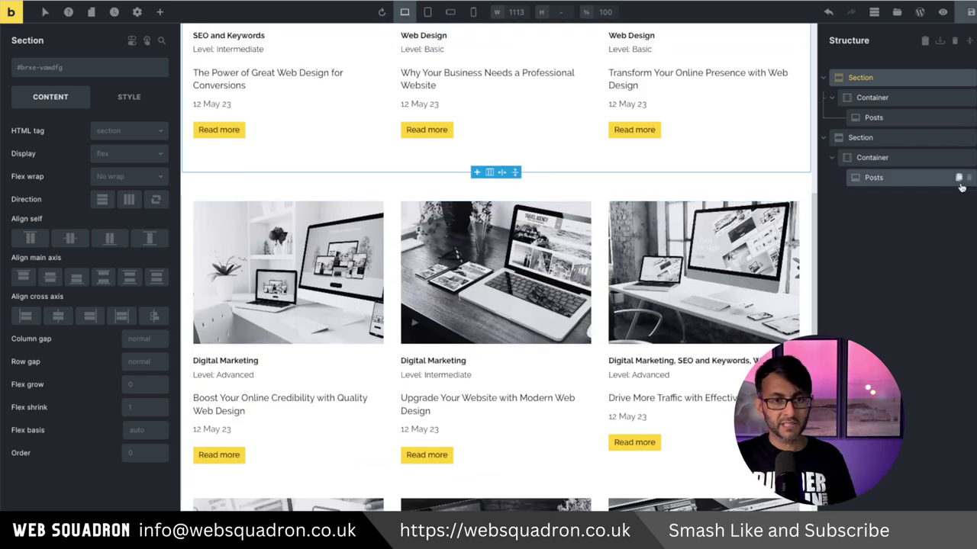
left_click(969, 177)
scroll(702, 254, "up", 4)
scroll(702, 254, "up", 1)
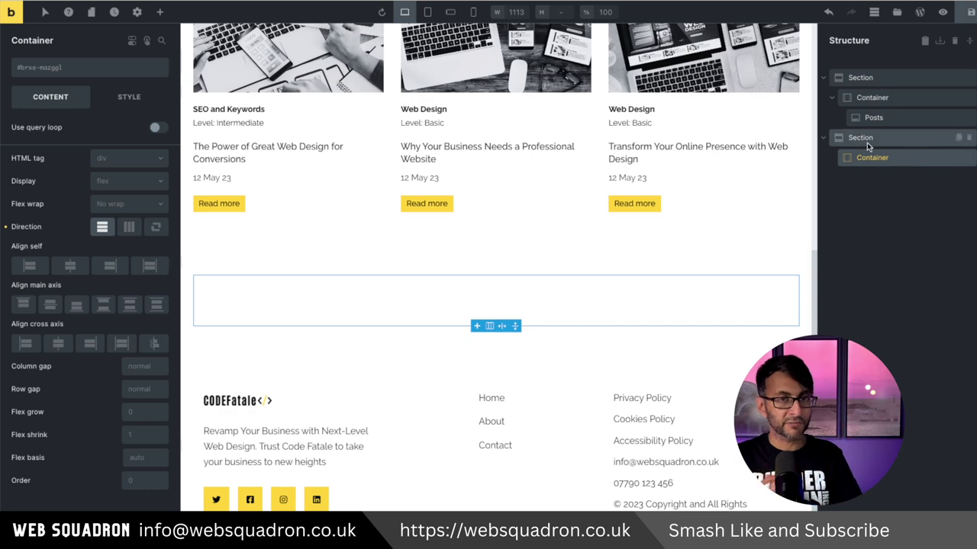
Add a Block inside the empty container of the second section and select it.
scroll(432, 375, "up", 3)
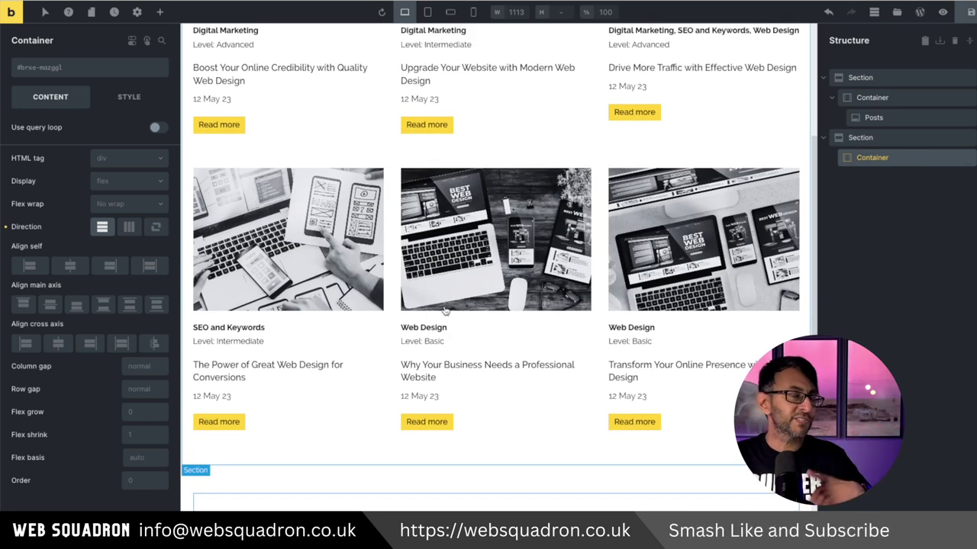
scroll(445, 310, "down", 3)
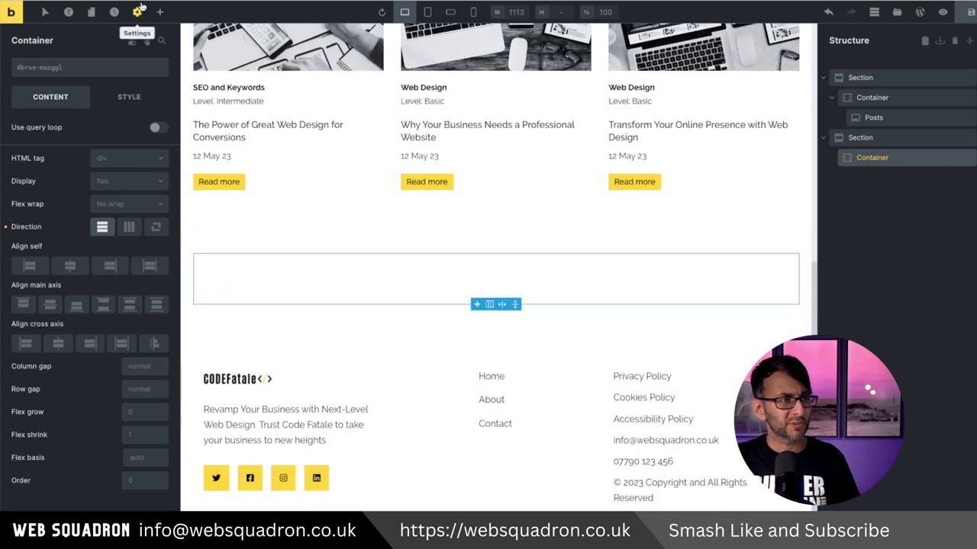
left_click(161, 12)
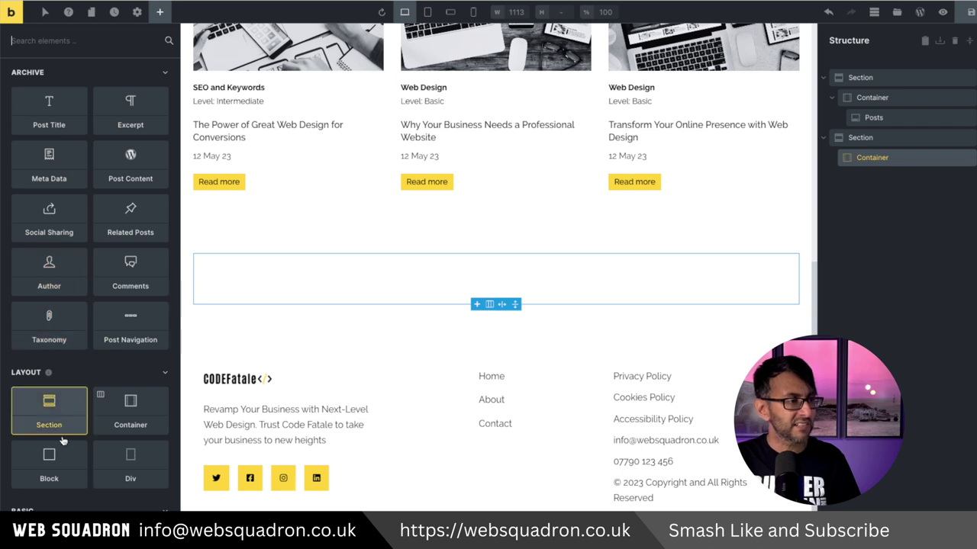
left_click(49, 463)
left_click(908, 178)
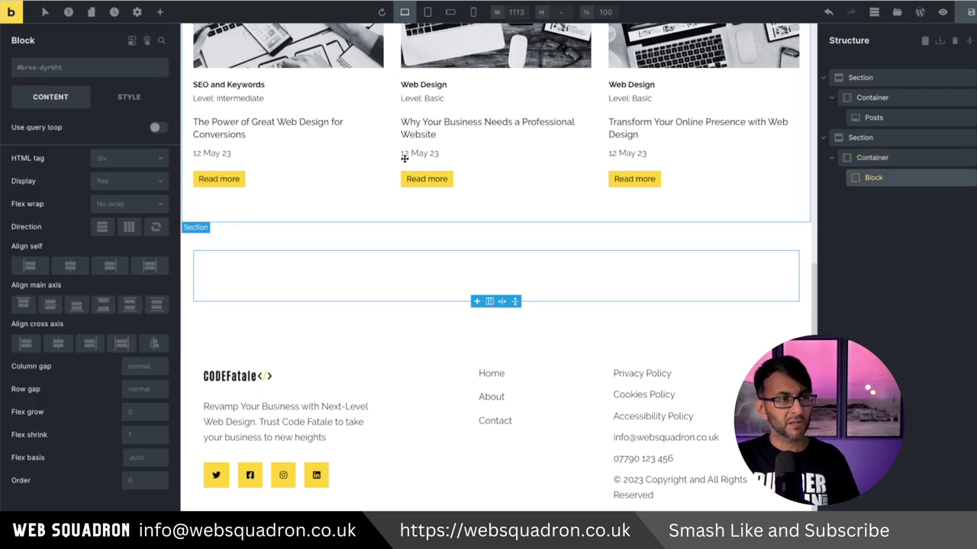
Enable the query loop on the new block, with the query type and the post type both set to Posts.
left_click(158, 129)
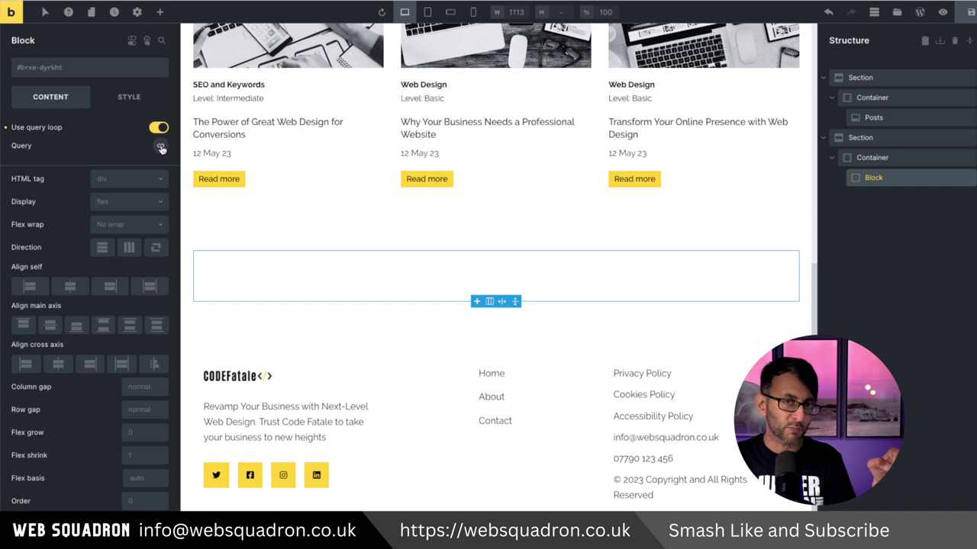
left_click(161, 146)
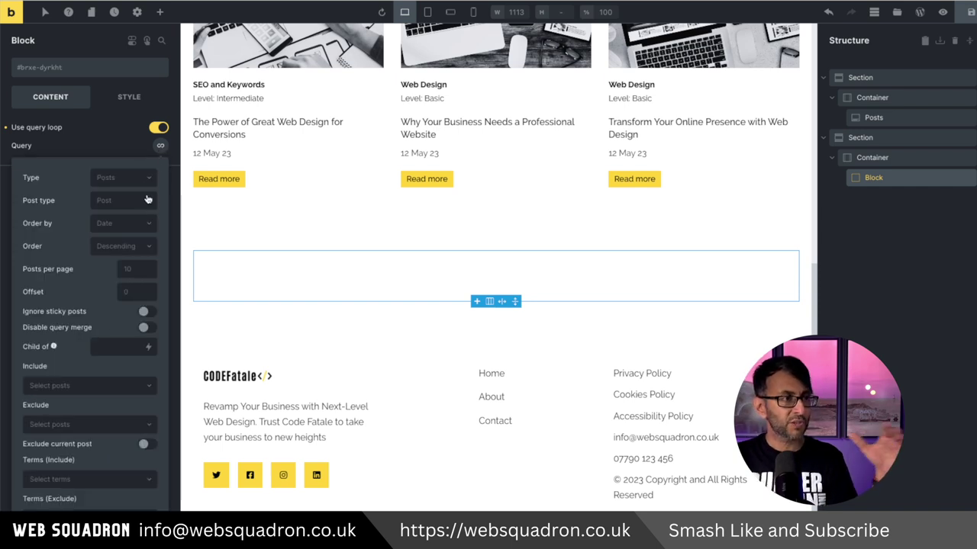
left_click(138, 178)
left_click(122, 203)
left_click(122, 201)
left_click(107, 218)
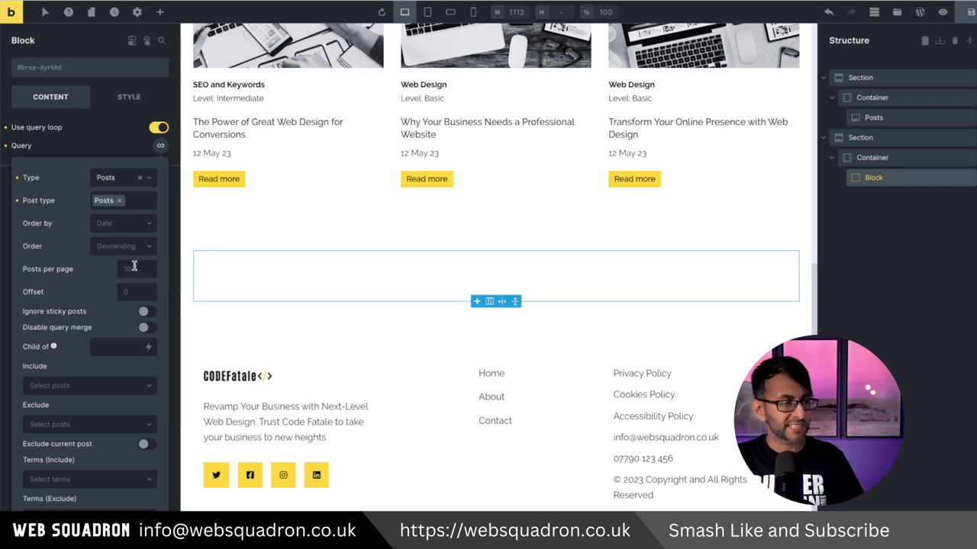
scroll(141, 335, "down", 3)
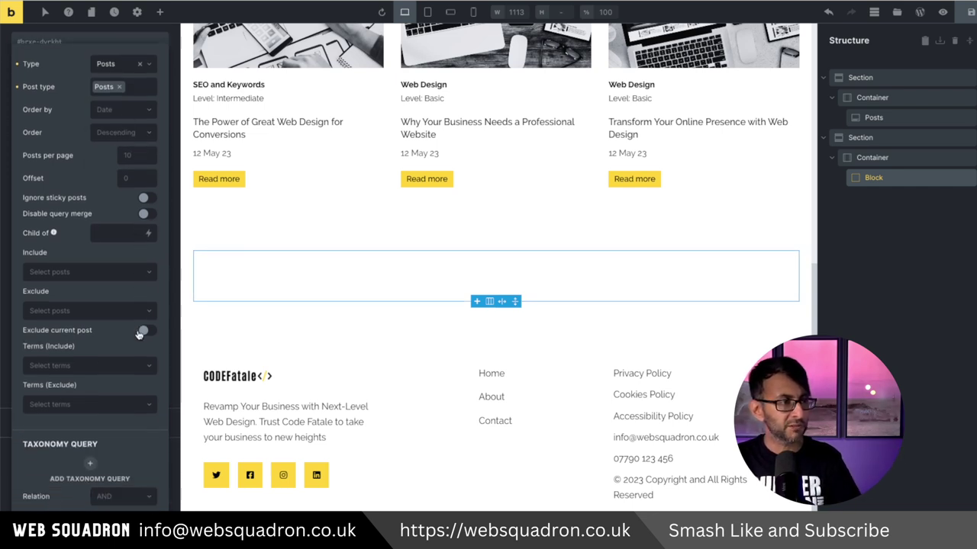
scroll(108, 327, "down", 4)
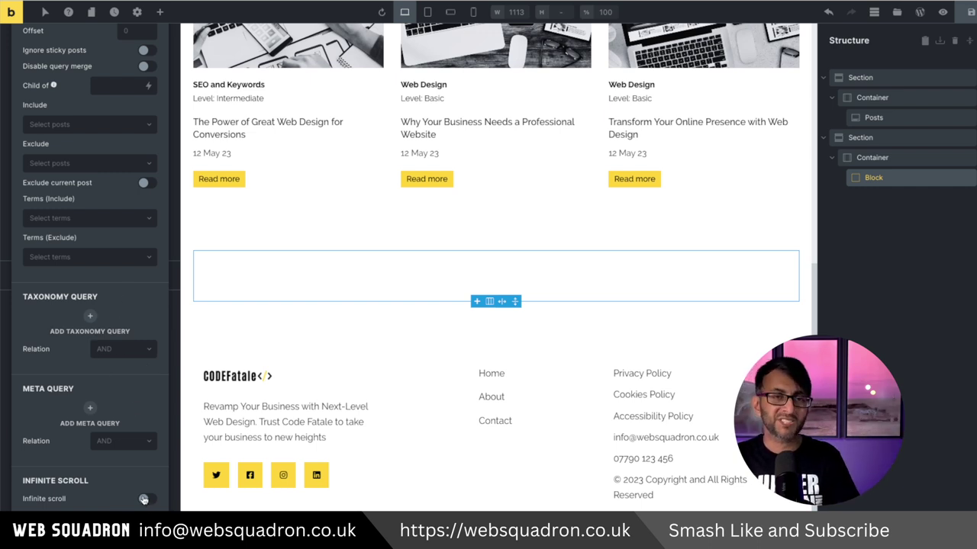
scroll(140, 492, "down", 1)
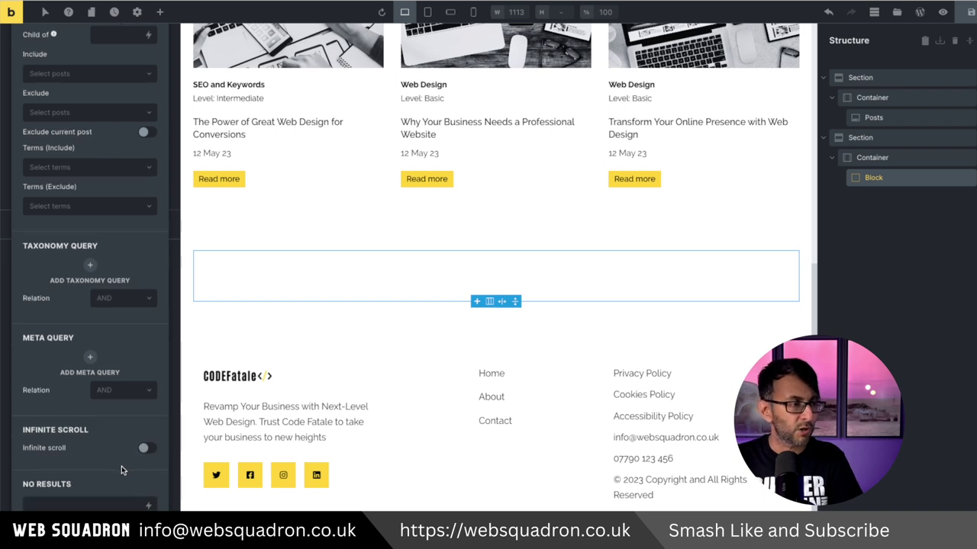
left_click(183, 131)
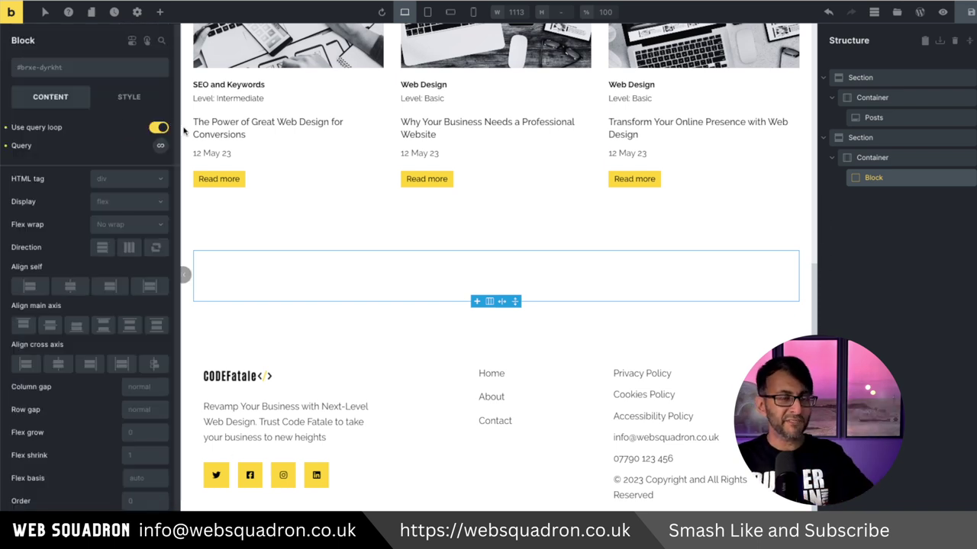
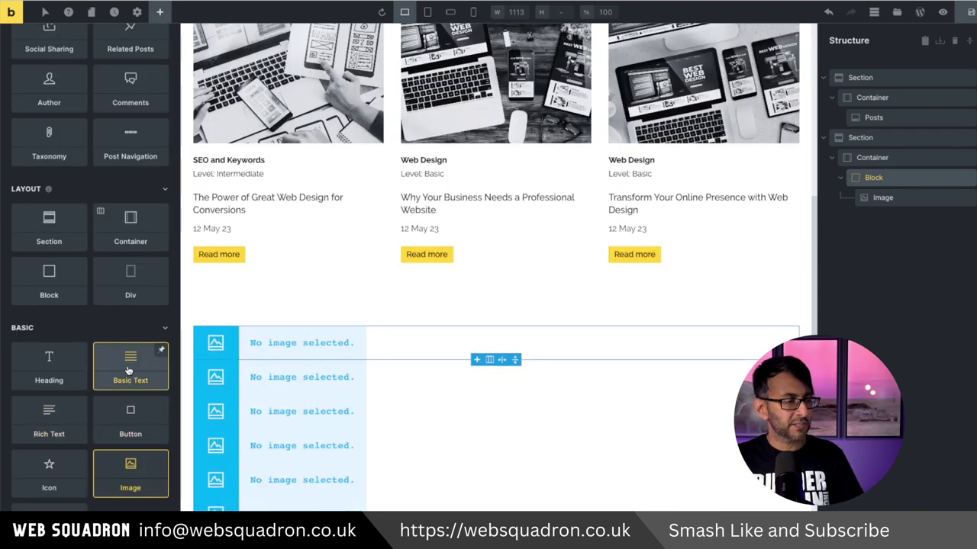
Add two Rich Text elements, a Heading, another Rich Text and a Button to the query loop block, below its image.
left_click(56, 423)
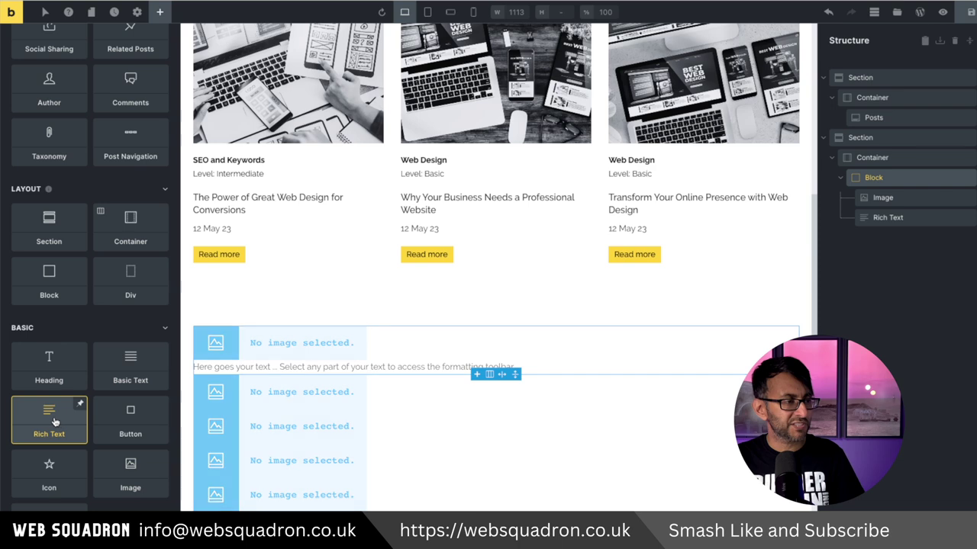
left_click(55, 422)
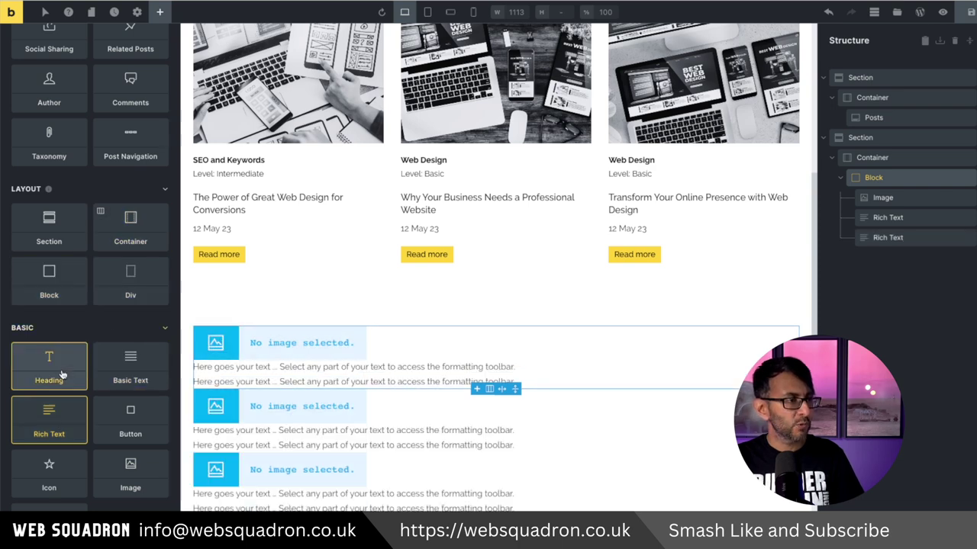
left_click(61, 374)
left_click(49, 426)
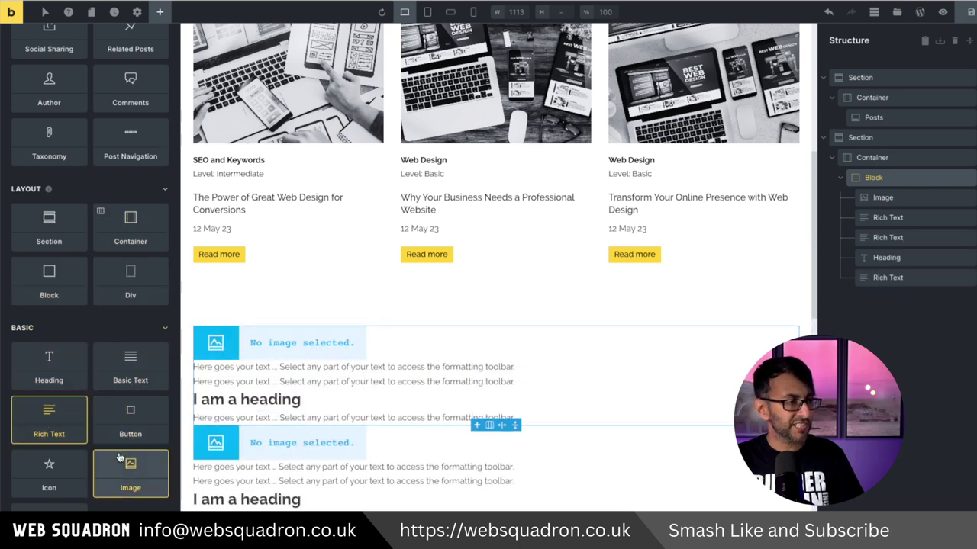
scroll(84, 442, "down", 3)
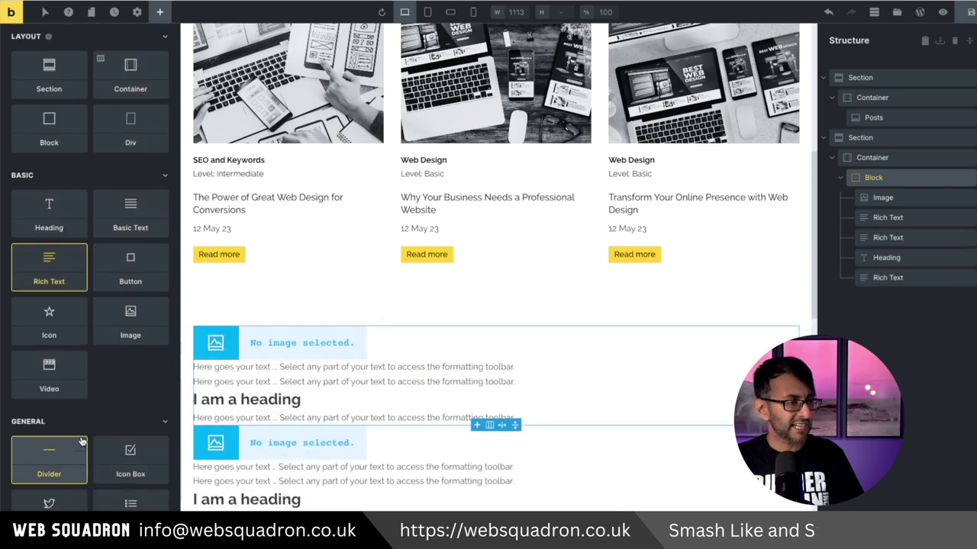
left_click(131, 267)
scroll(340, 313, "down", 3)
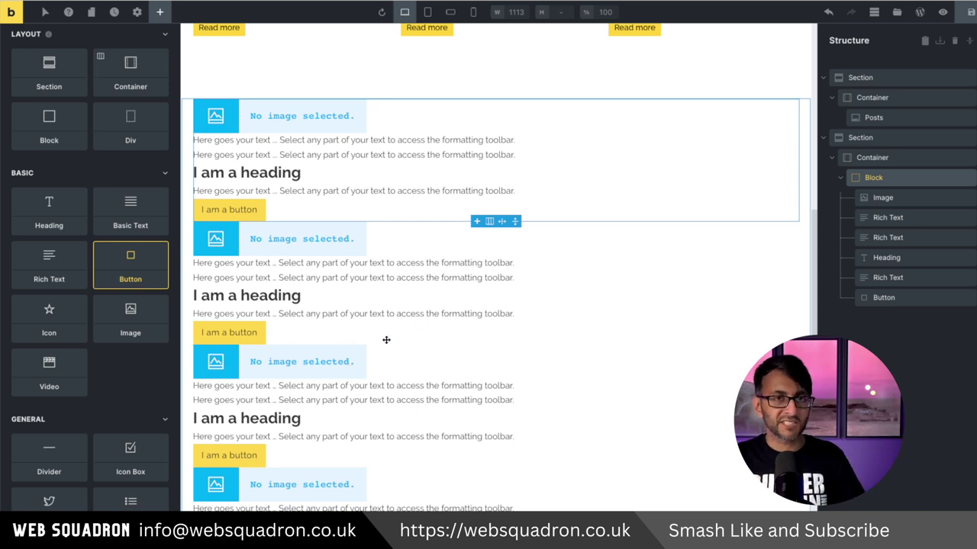
Limit the query loop of the second section's Block to 1 post per page.
scroll(83, 221, "up", 1)
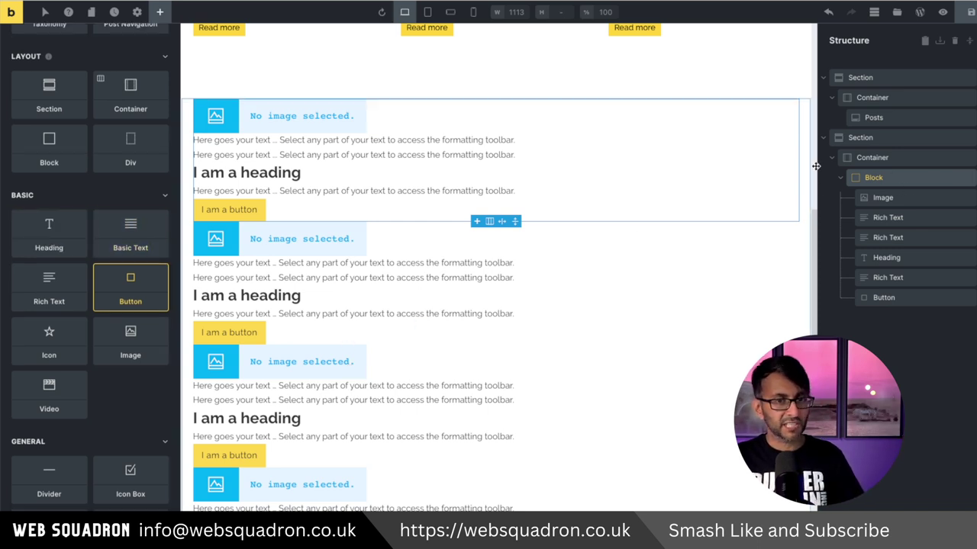
left_click(892, 177)
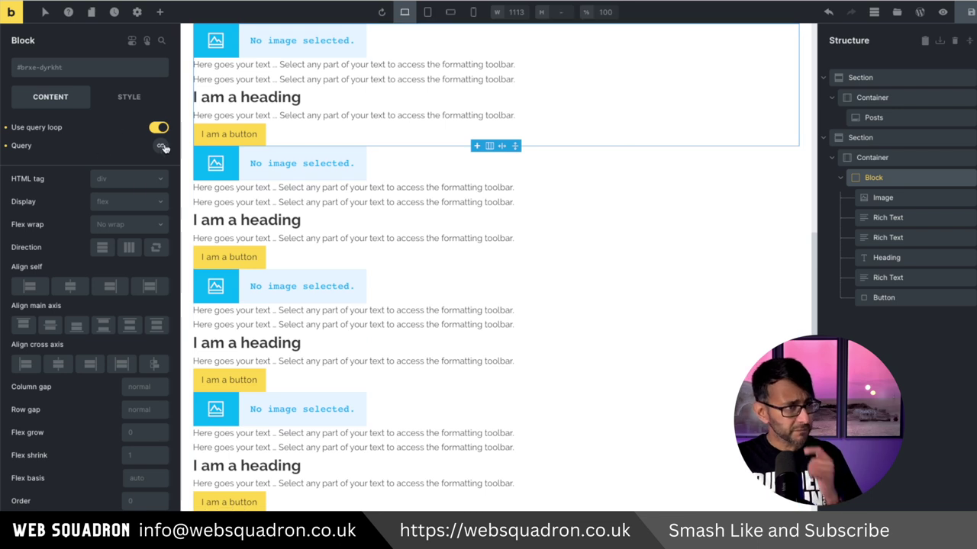
left_click(161, 146)
left_click(140, 271)
type("1")
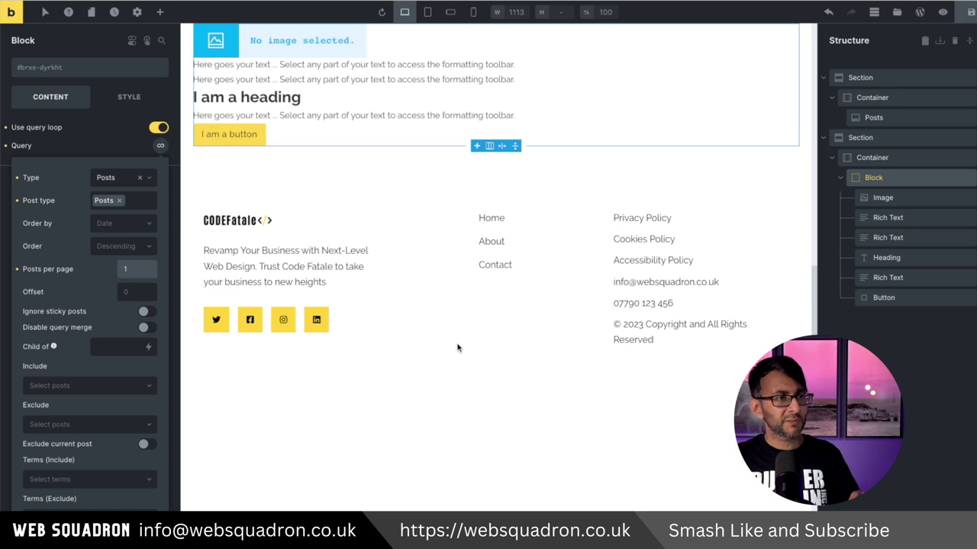
Set the loop's Image element to the dynamic {featured_image} at Full size.
left_click(899, 198)
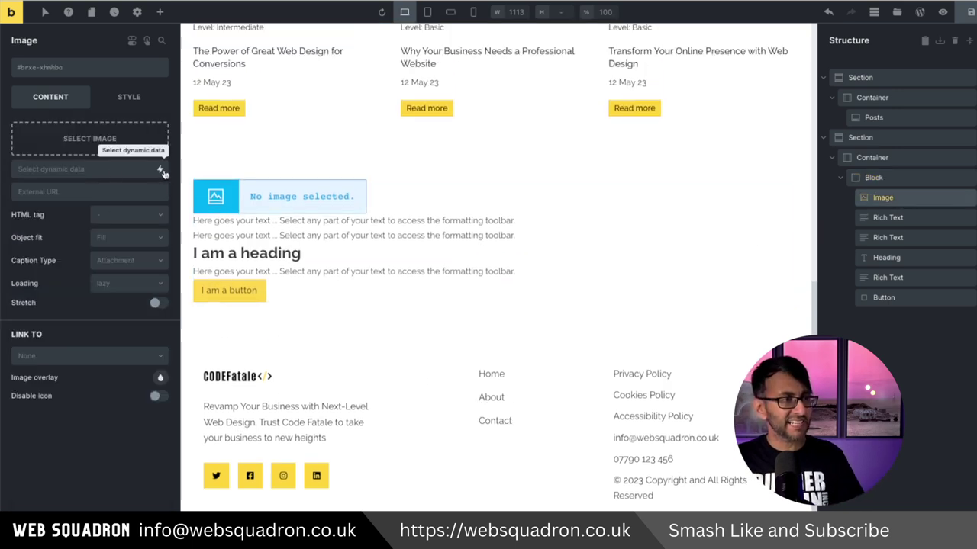
left_click(161, 169)
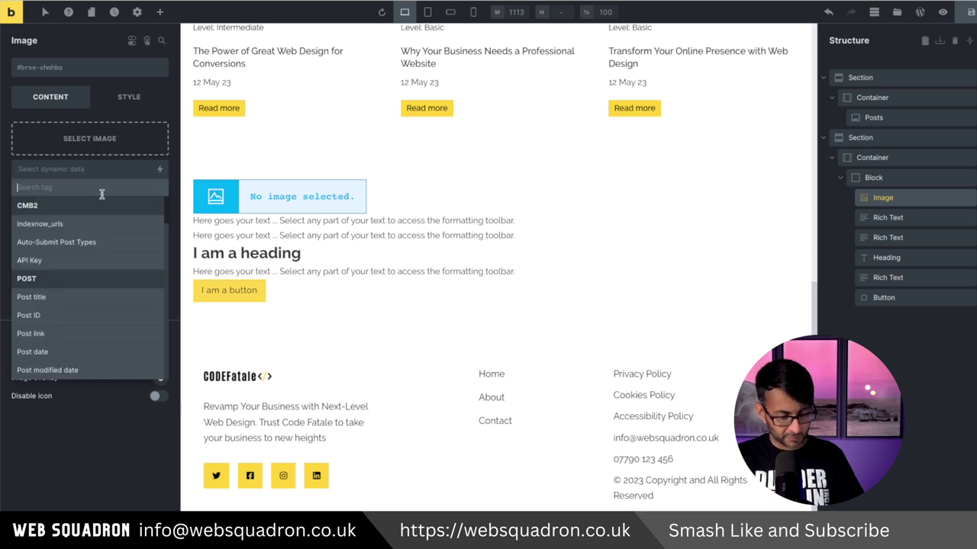
type("featured_image}")
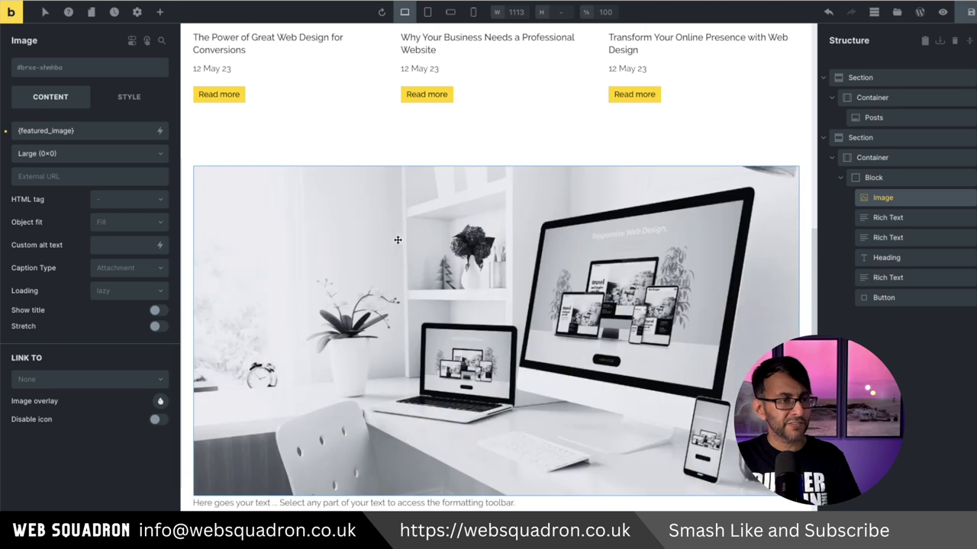
left_click(131, 154)
left_click(95, 282)
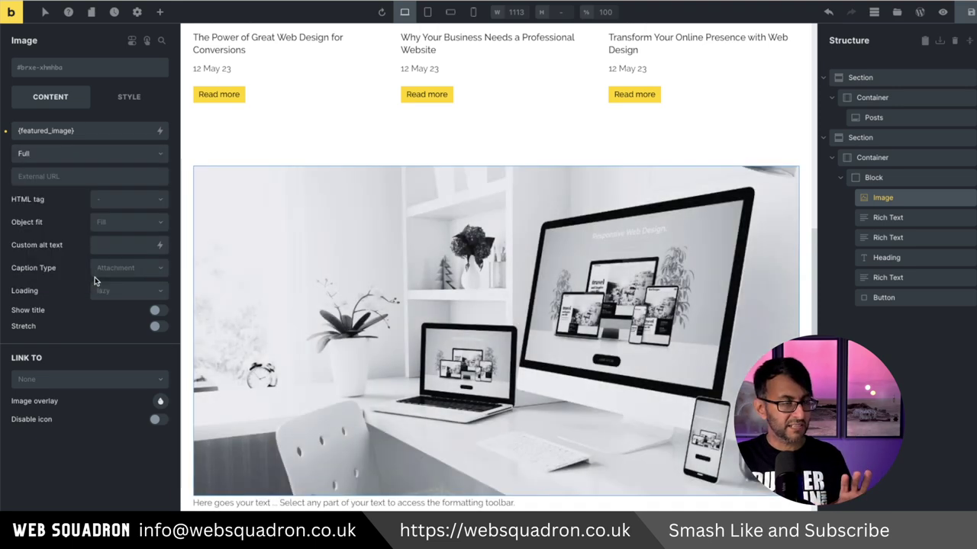
scroll(432, 333, "down", 2)
scroll(432, 334, "down", 4)
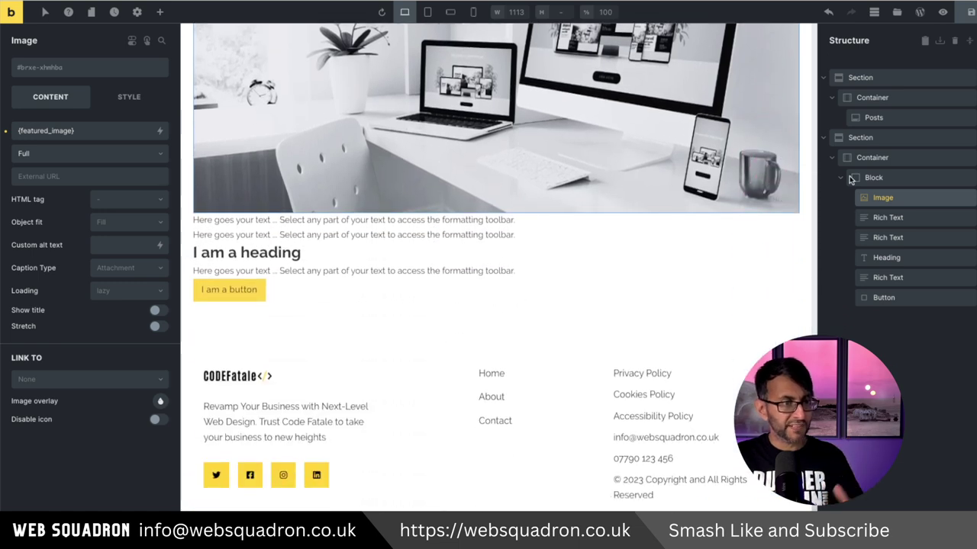
Replace the placeholder text of the first Rich Text below the image with the dynamic Categories tag {post_terms_category}.
left_click(924, 217)
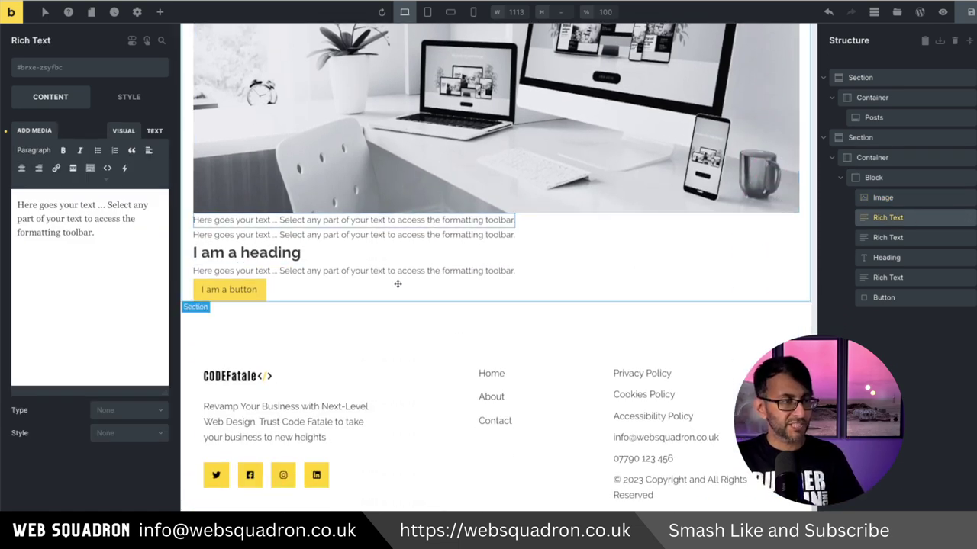
scroll(397, 284, "up", 8)
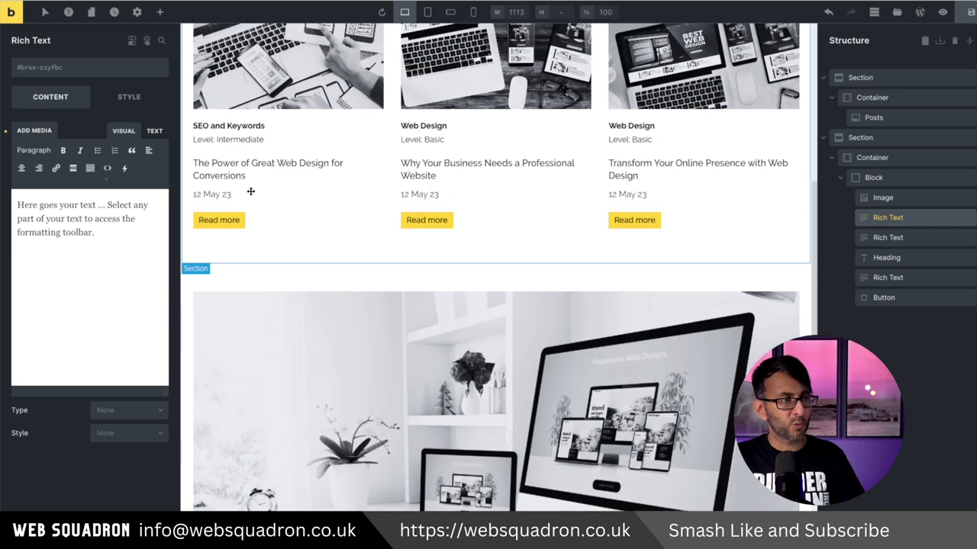
left_click_drag(122, 242, 1, 189)
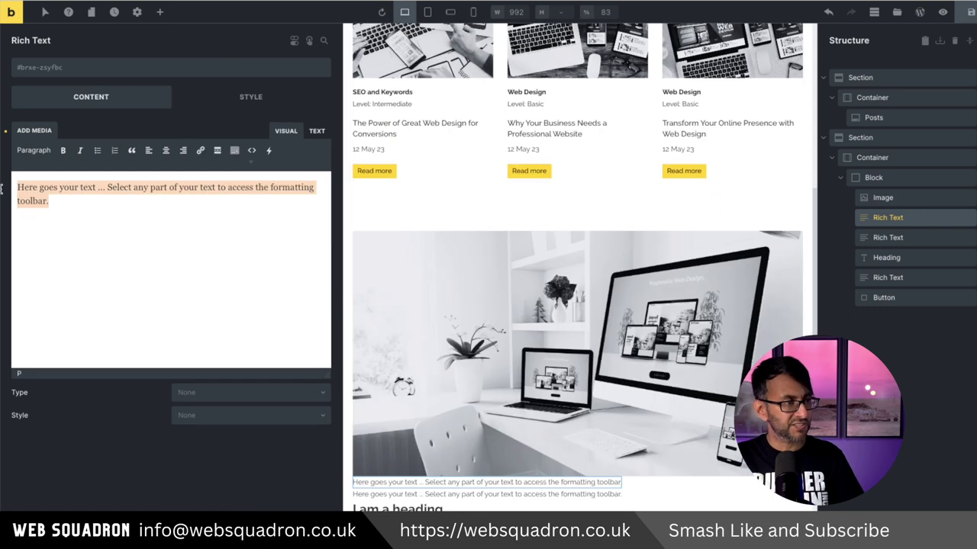
key("BackSpace")
left_click(269, 151)
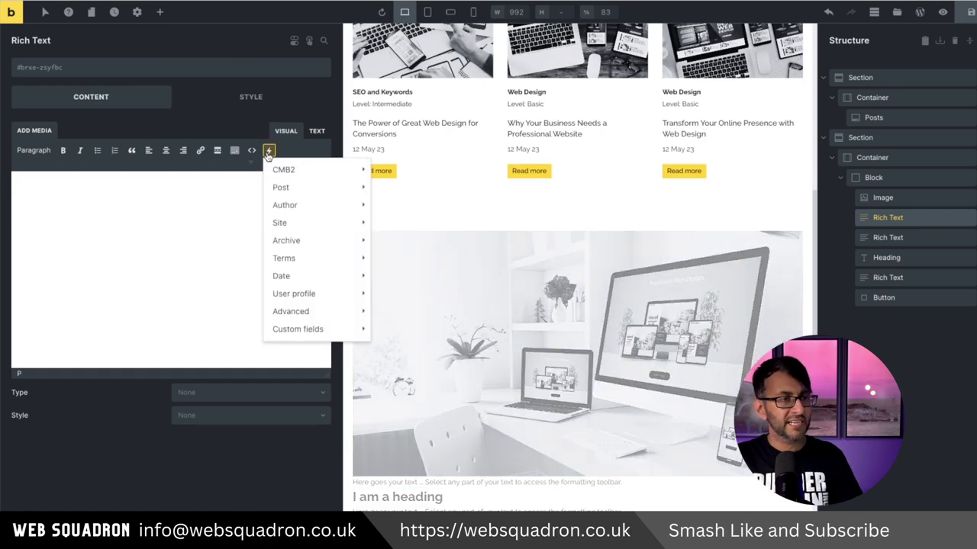
mouse_move(280, 189)
mouse_move(331, 257)
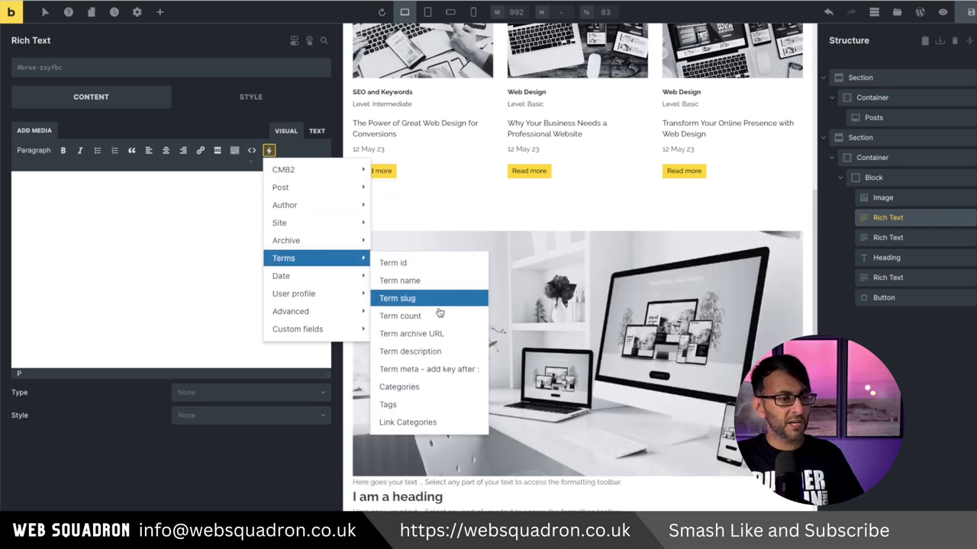
left_click(441, 387)
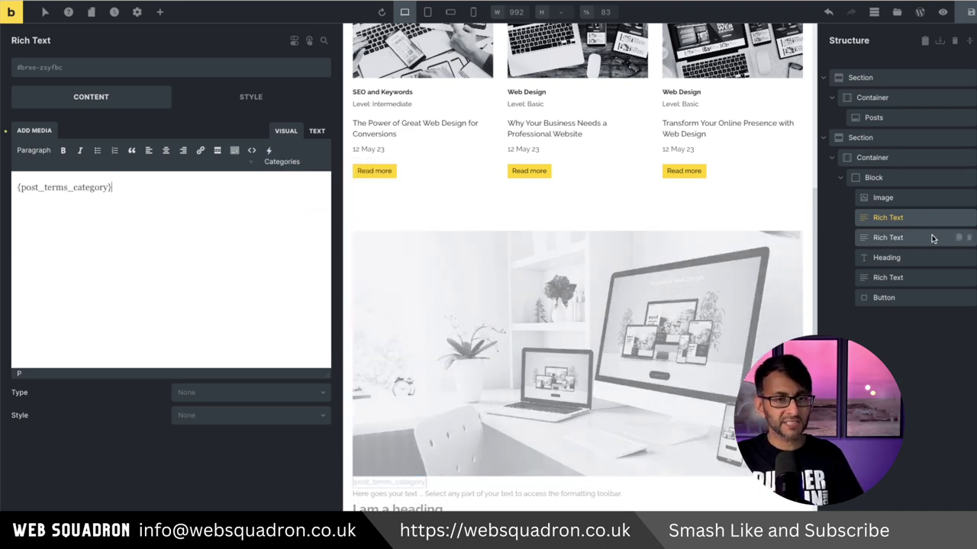
Replace the second Rich Text's placeholder with the dynamic current date tag, written as {current_date d M y}.
left_click(911, 238)
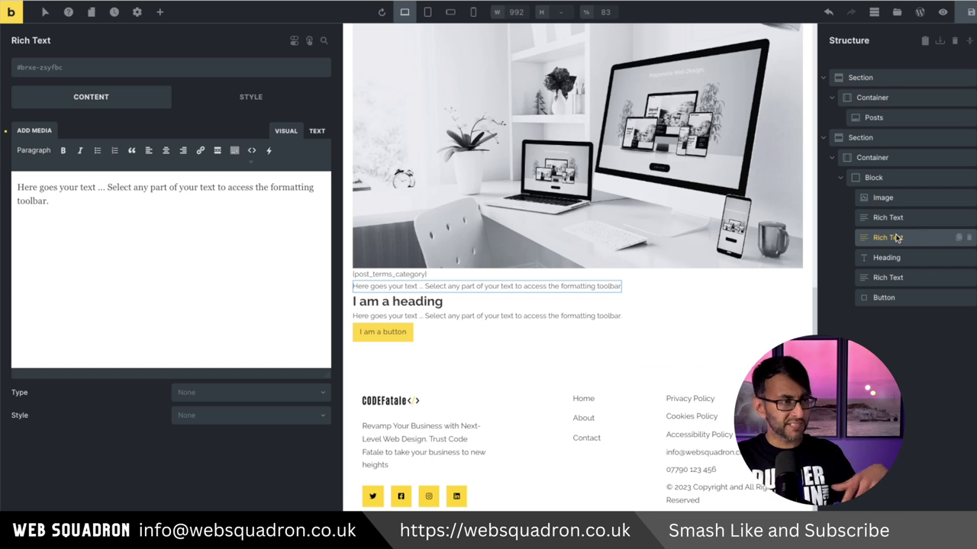
left_click(269, 151)
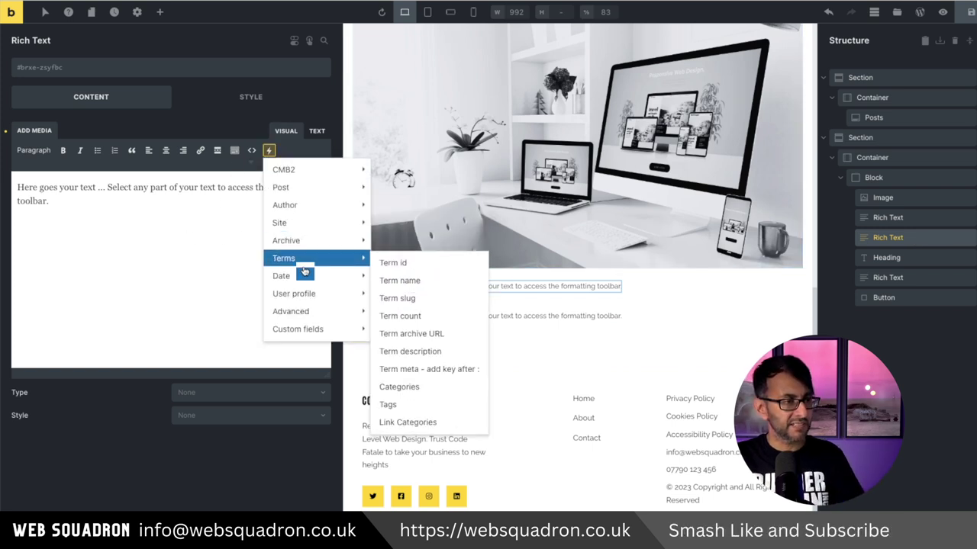
mouse_move(305, 275)
left_click(401, 280)
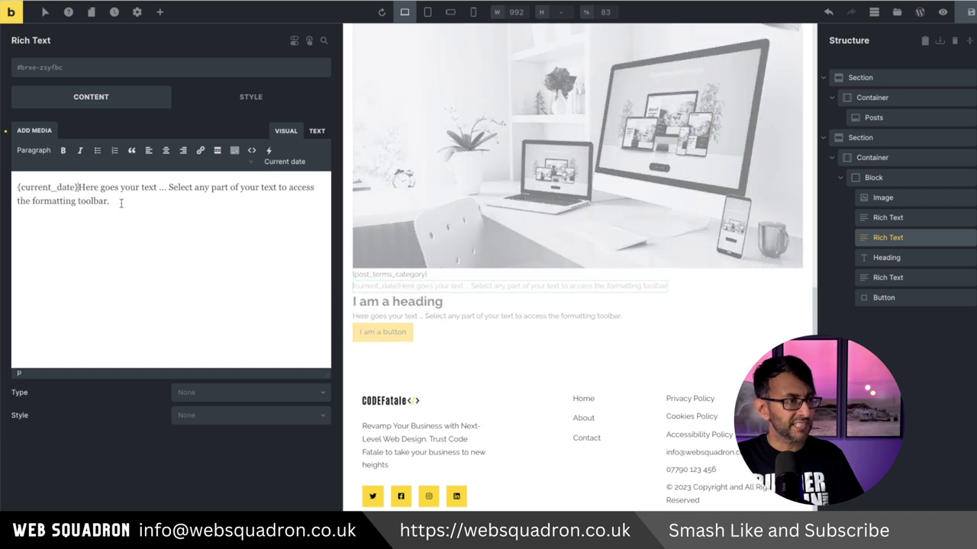
left_click_drag(115, 200, 91, 193)
key("BackSpace")
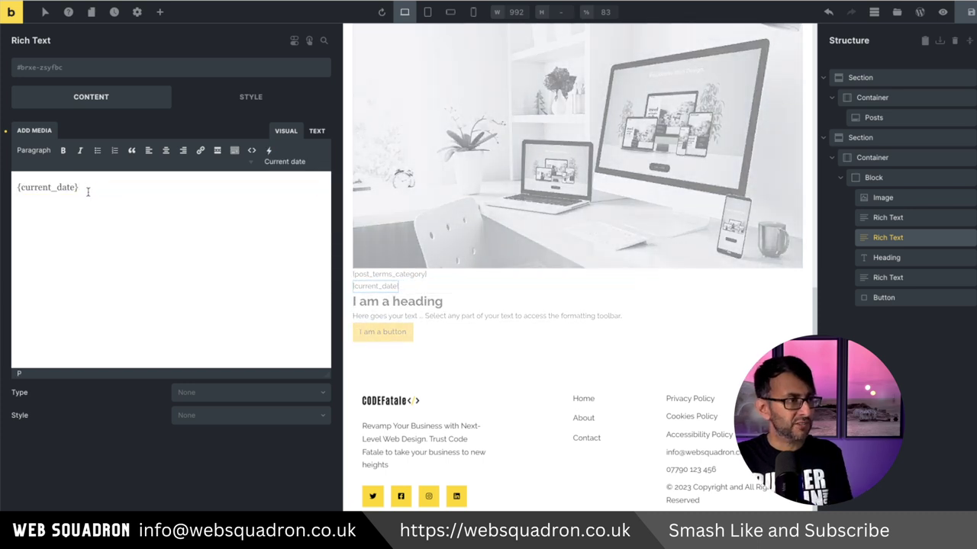
key("Left")
type("d M y")
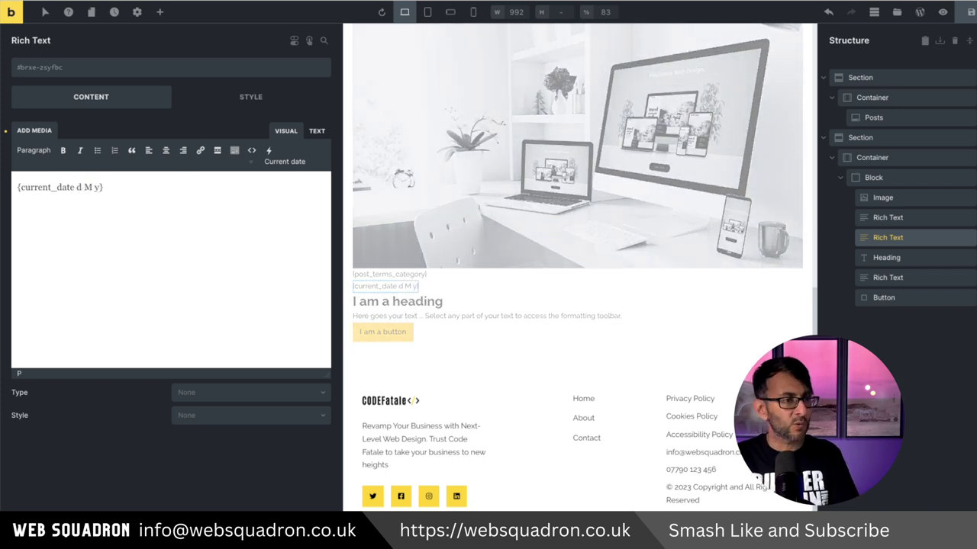
Replace the heading's text with the dynamic post title linked to its post, {post_title:link}.
left_click(397, 301)
left_click(323, 133)
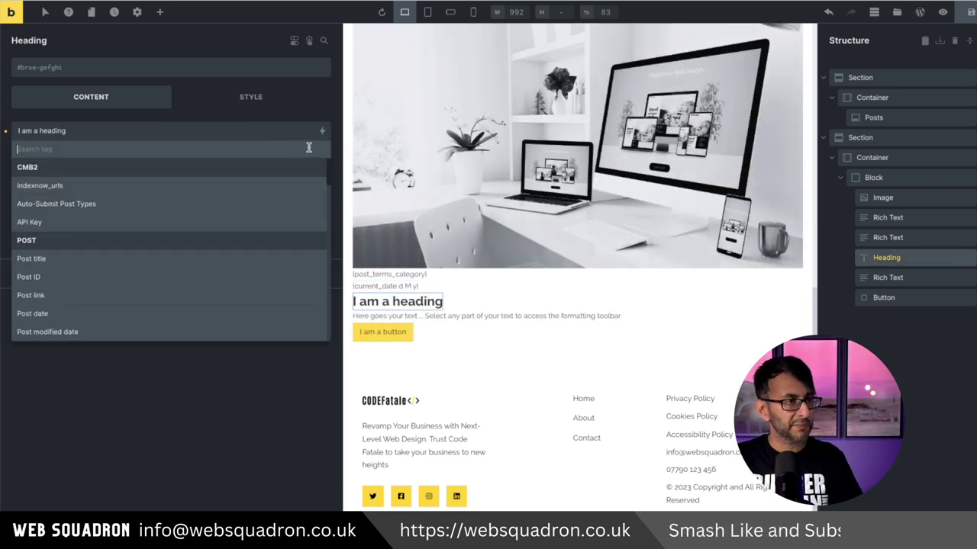
left_click(93, 259)
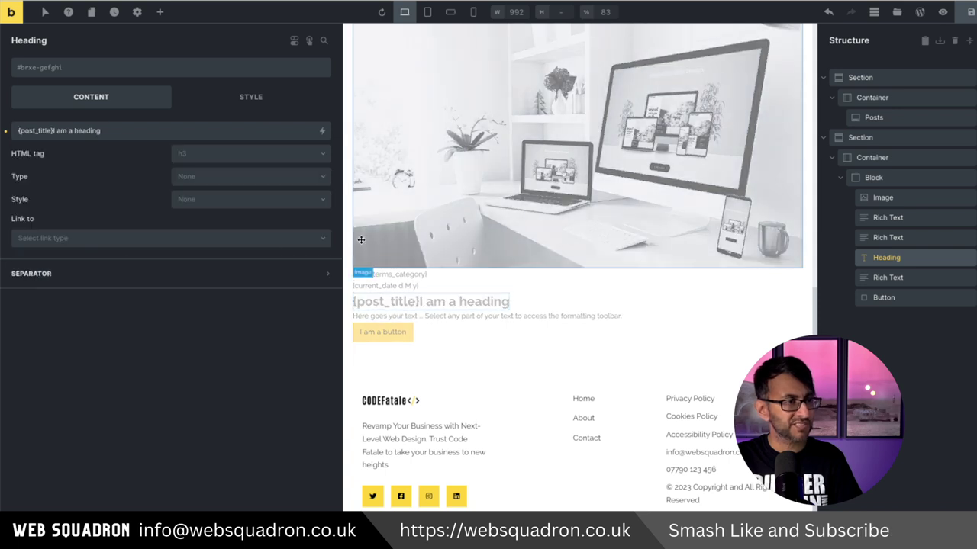
left_click_drag(100, 131, 67, 130)
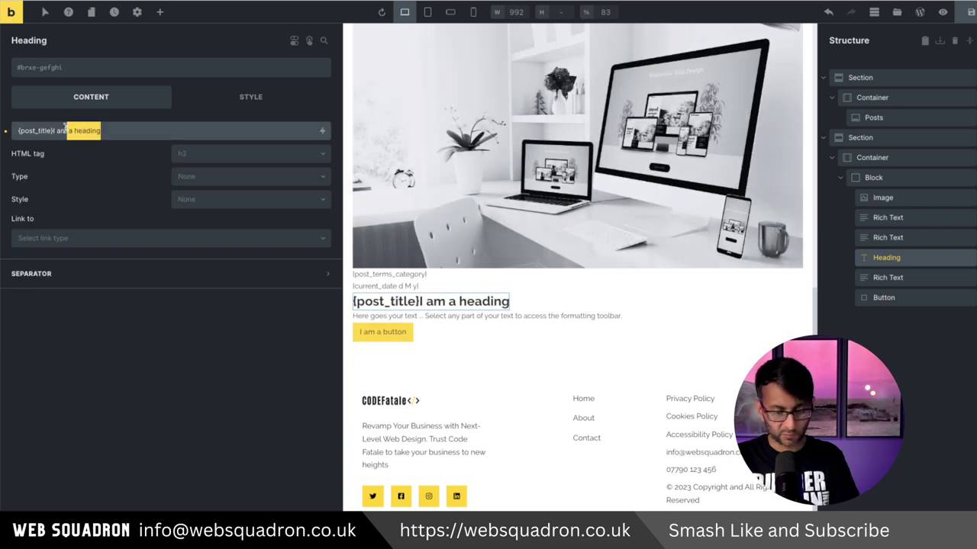
key("BackSpace")
key("BackSpace")
key("BackSpace")
key("BackSpace")
key("BackSpace")
key("BackSpace")
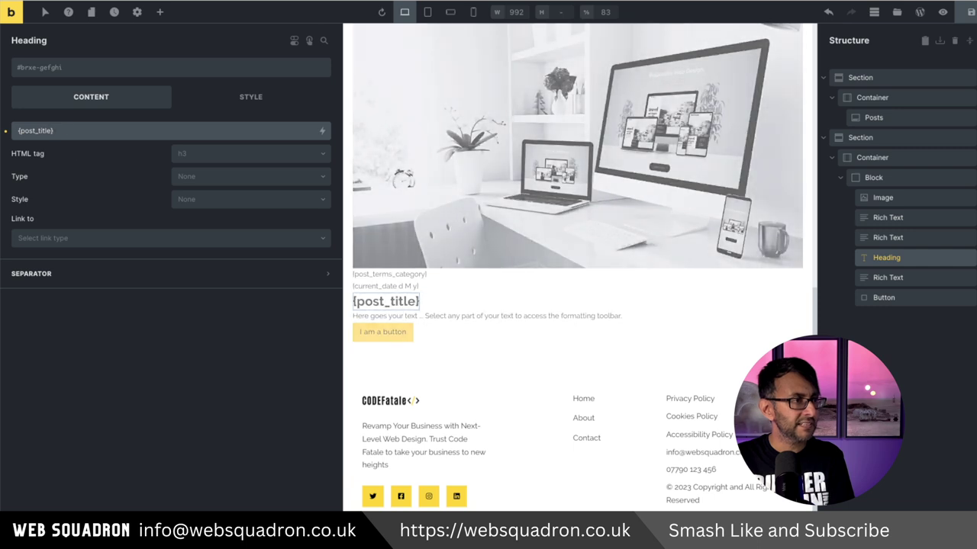
key("Left")
type(":link")
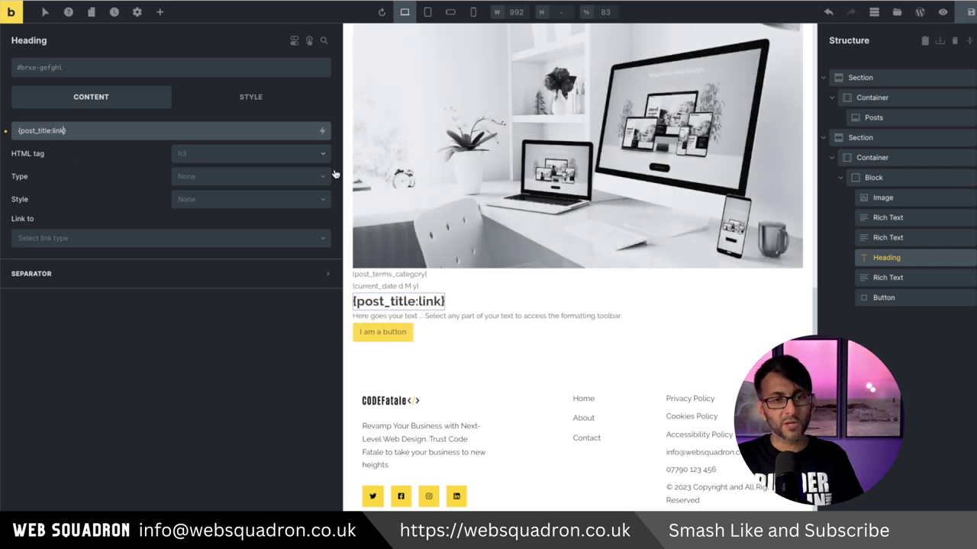
Make the category tag in the first Rich Text link to its archive by changing it to {post_terms_category:link}.
left_click(870, 218)
left_click(107, 187)
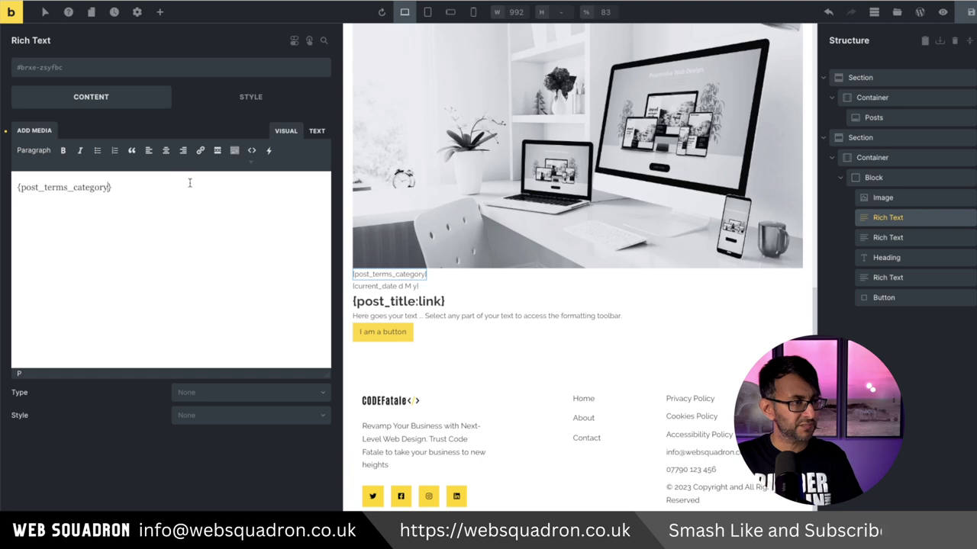
type(":link")
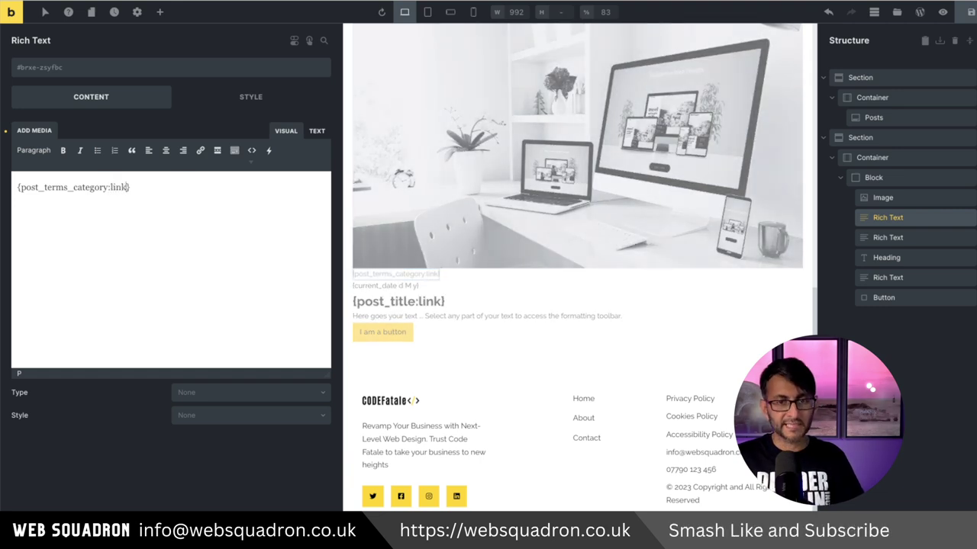
Swap the date Rich Text with the placeholder one below the heading, and set the one above the heading to "Level: {cf_level}".
left_click_drag(887, 277, 887, 237)
left_click(269, 150)
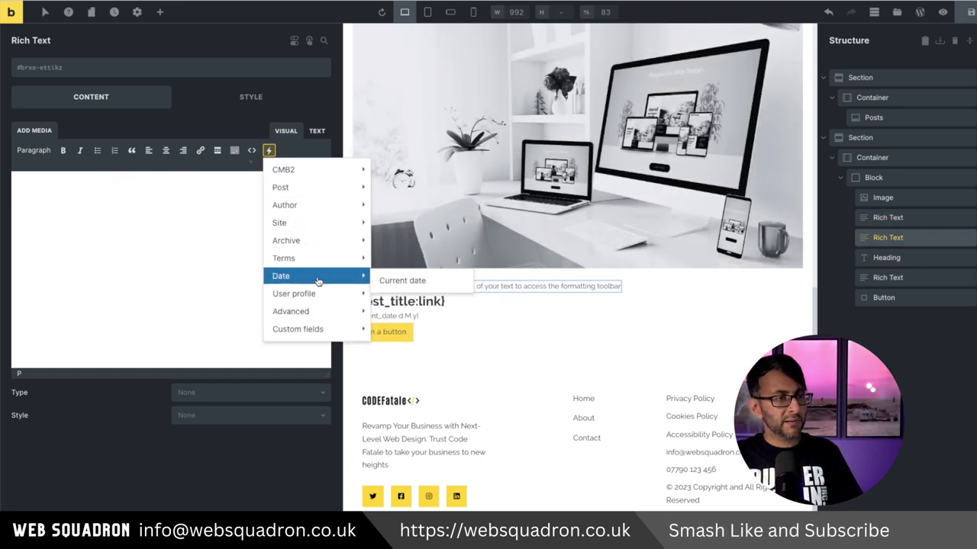
mouse_move(330, 334)
left_click(393, 440)
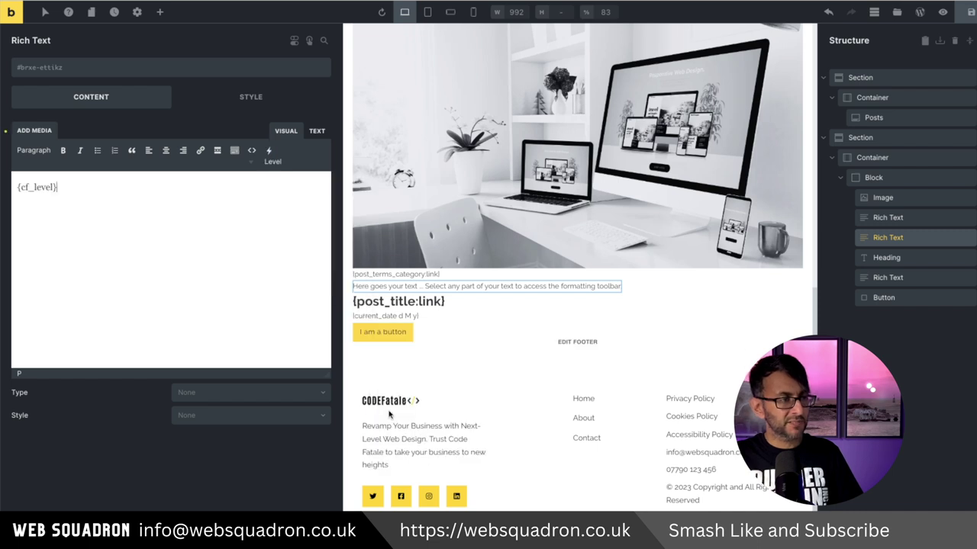
key("Home")
type("level:")
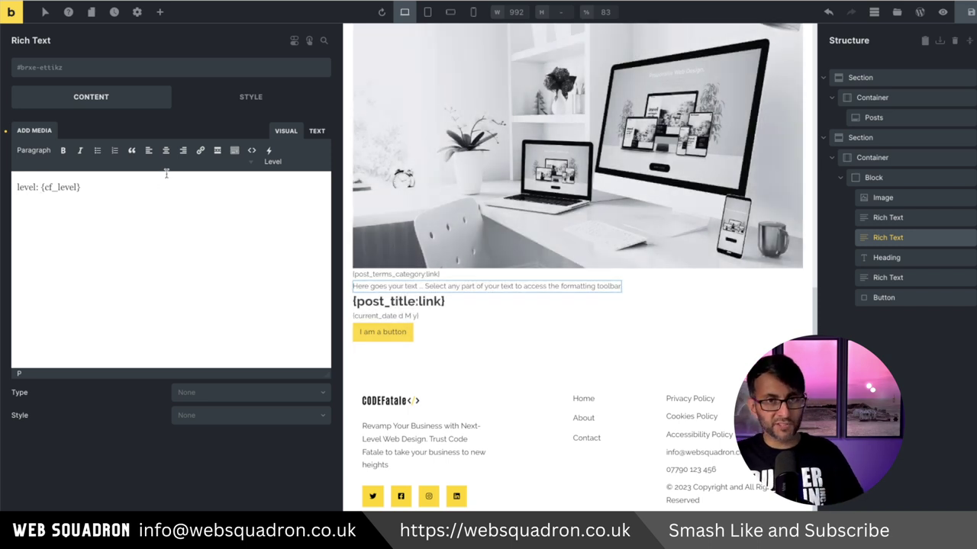
key("Delete")
type("L")
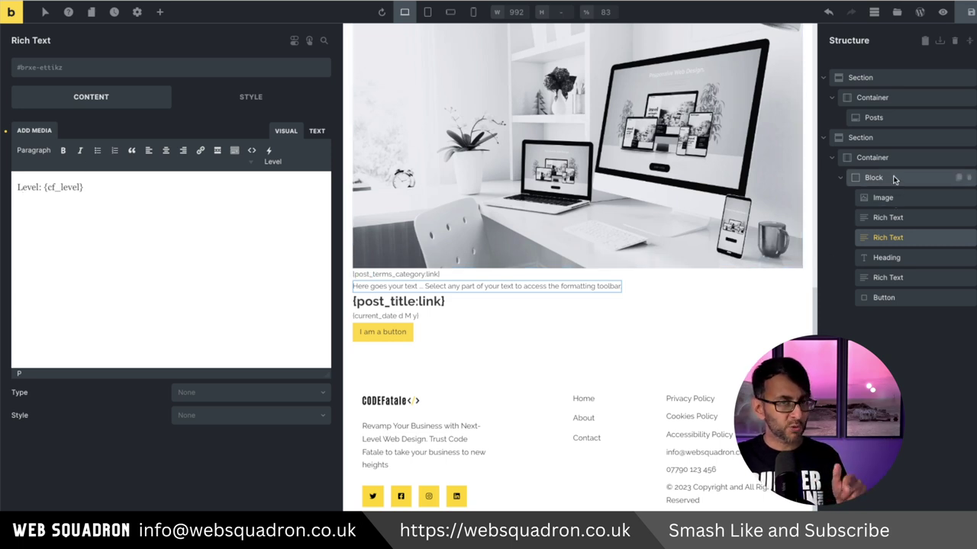
Set the row gap of the query loop Block to 10px.
left_click(874, 178)
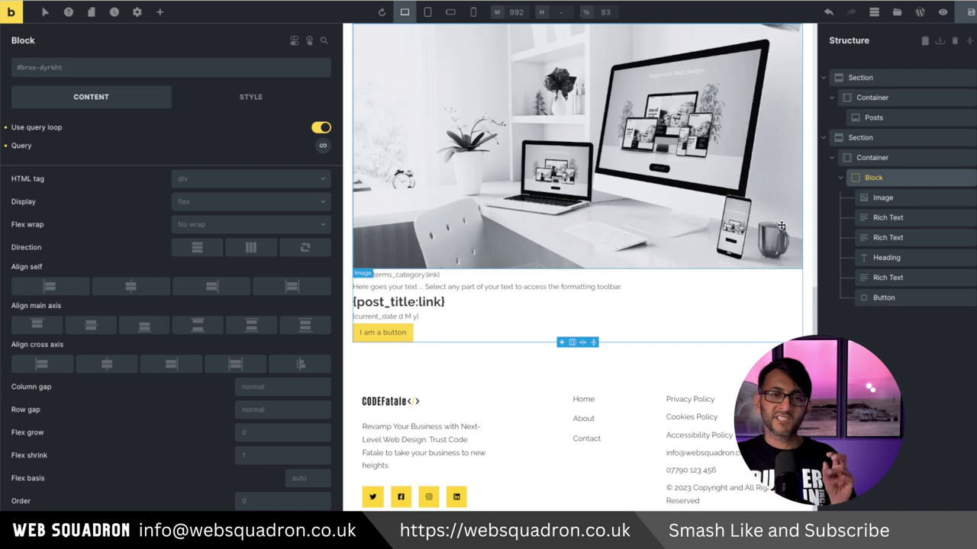
left_click(904, 200)
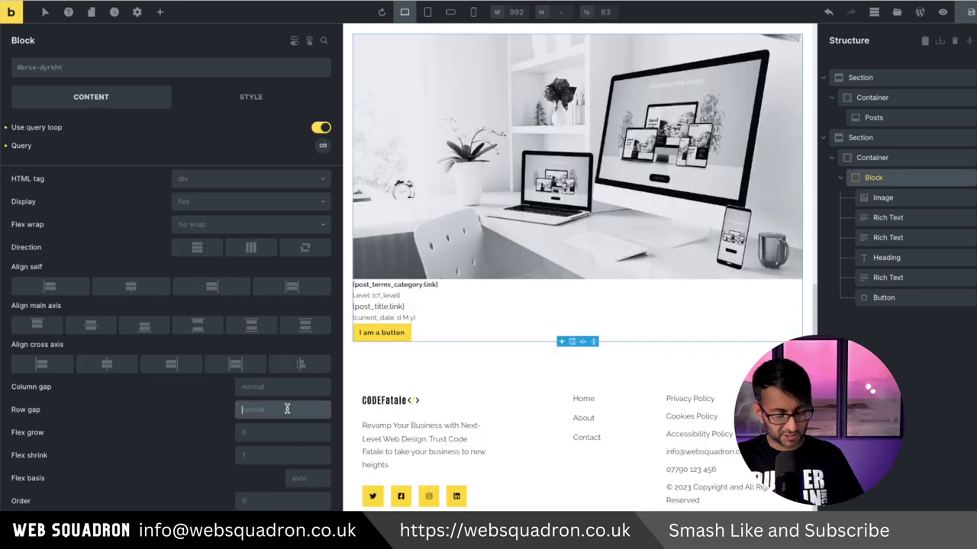
type("10px")
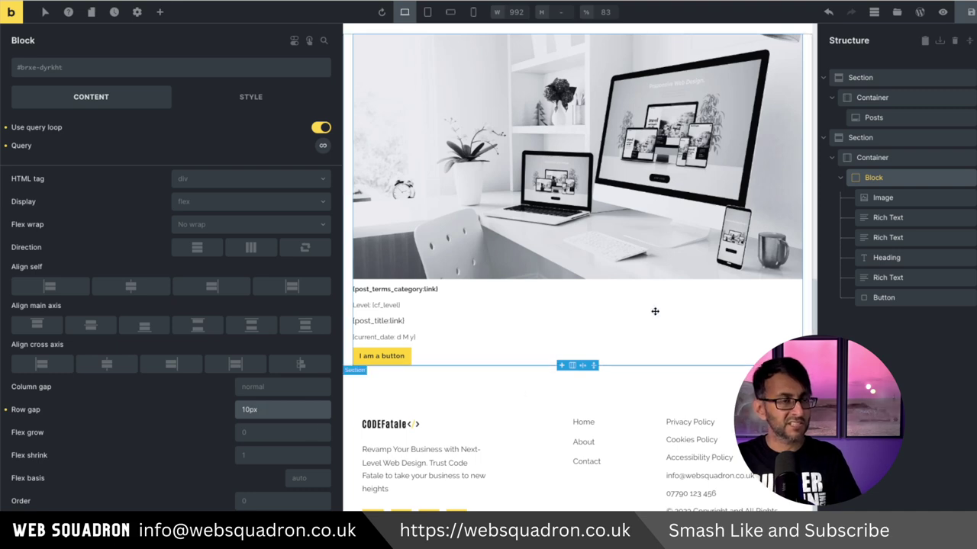
Link the loop's image to its post using Other (URL) with the dynamic data Post link, {post_url}.
left_click(691, 326)
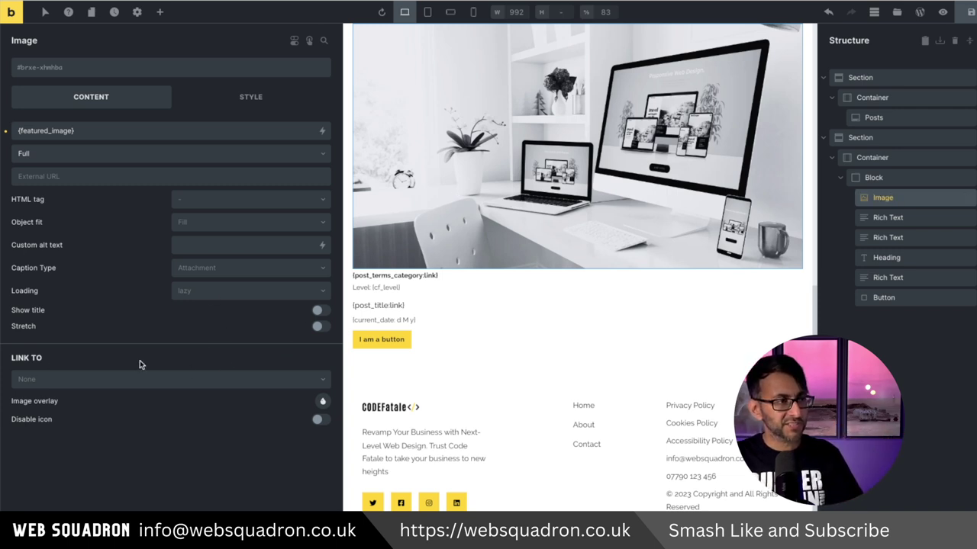
left_click(291, 382)
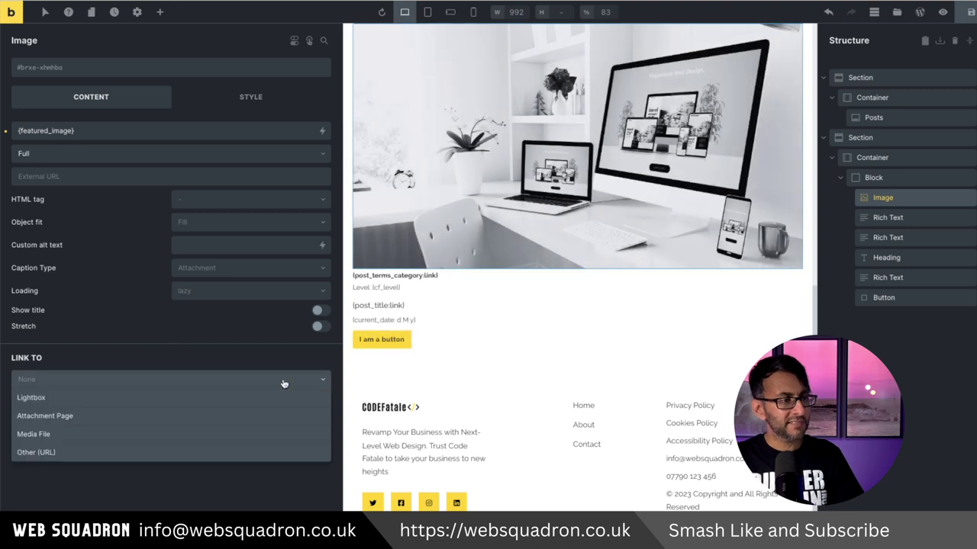
left_click(113, 453)
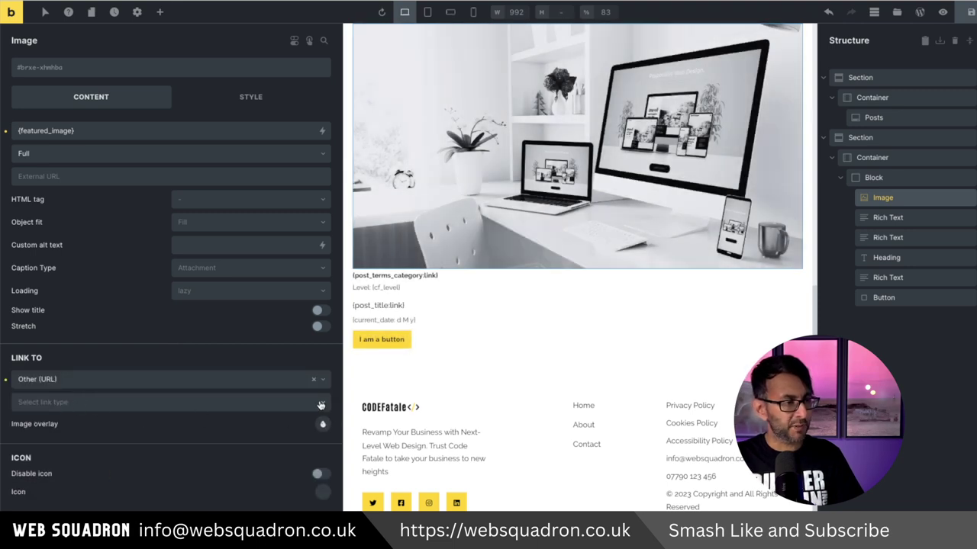
left_click(320, 405)
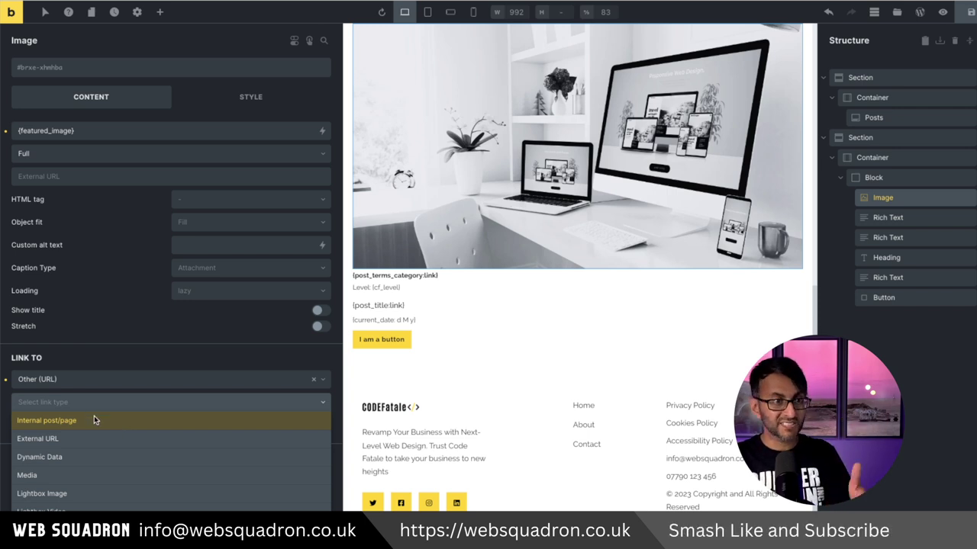
left_click(85, 457)
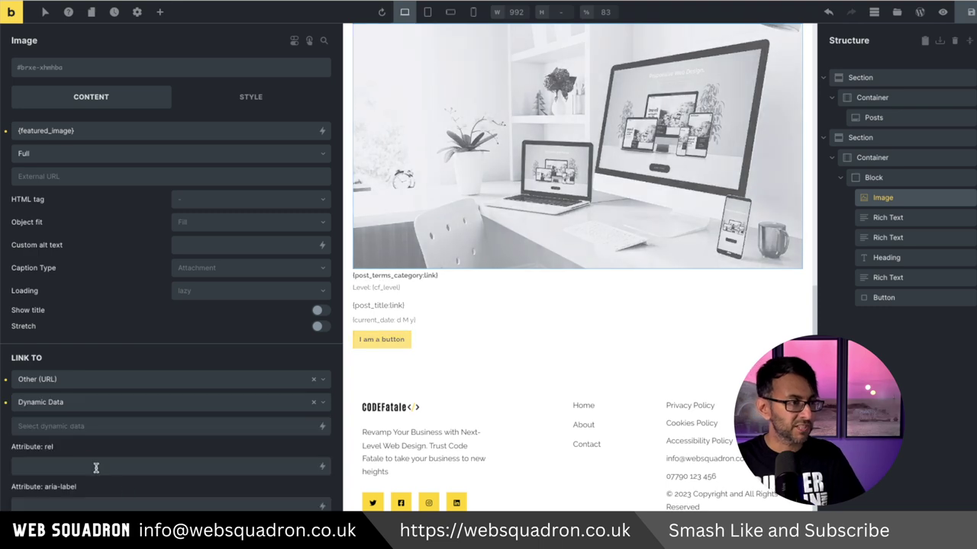
left_click(322, 428)
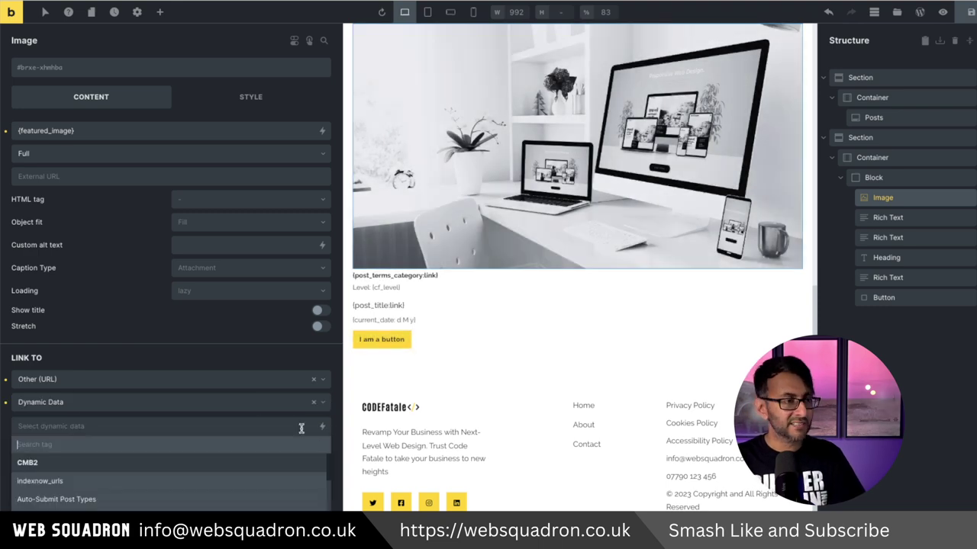
type("link")
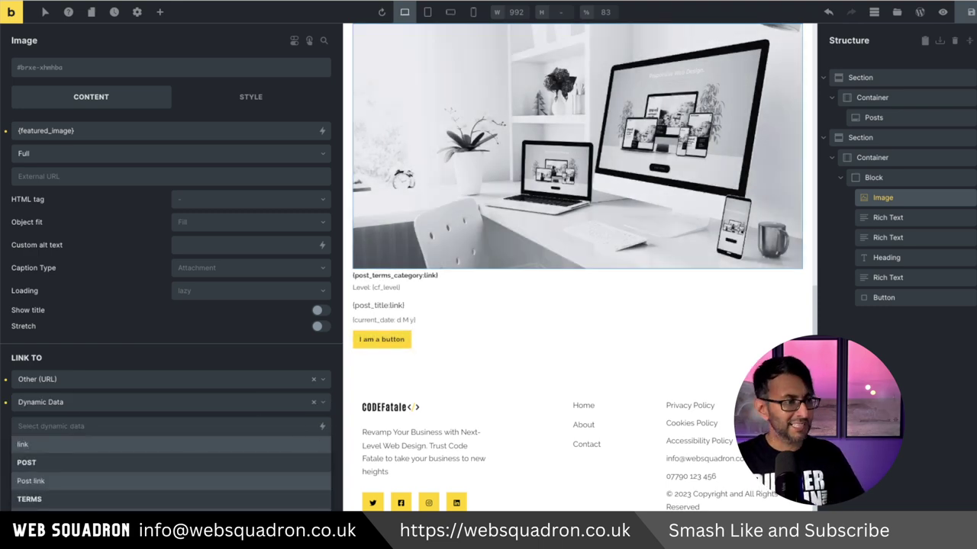
left_click(91, 487)
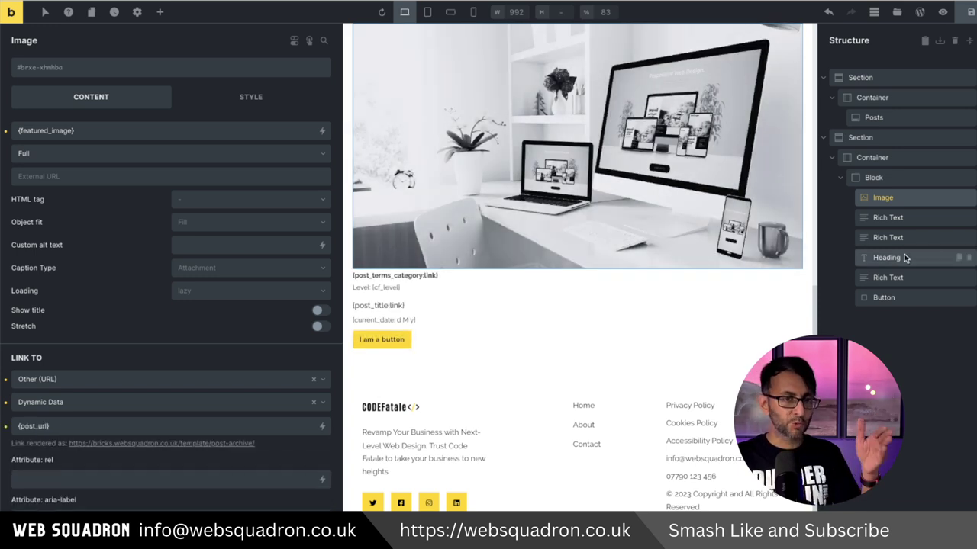
Change the level tag to {cf_level:link} and link the button to the dynamic Post link, {post_url}, saving the changes.
left_click(890, 218)
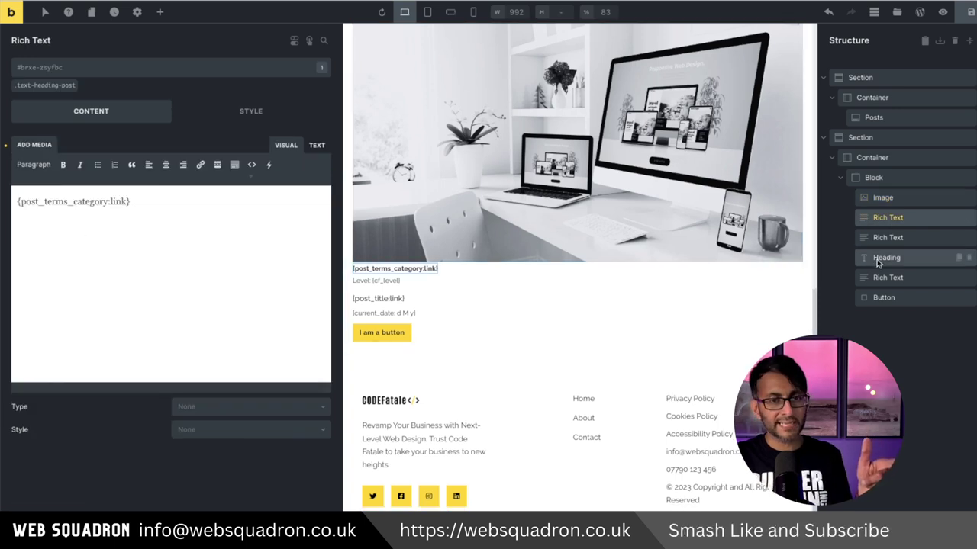
left_click(883, 297)
left_click(313, 320)
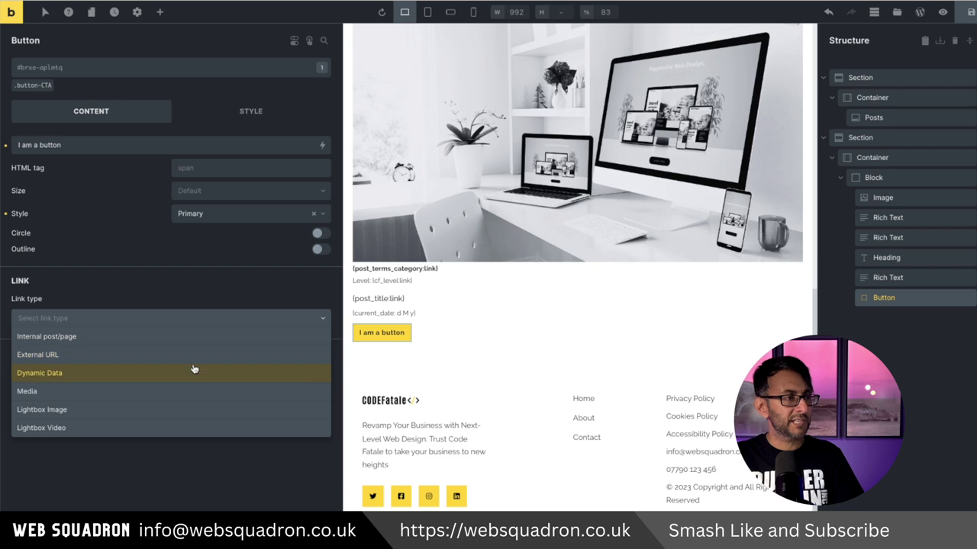
left_click(191, 372)
left_click(314, 320)
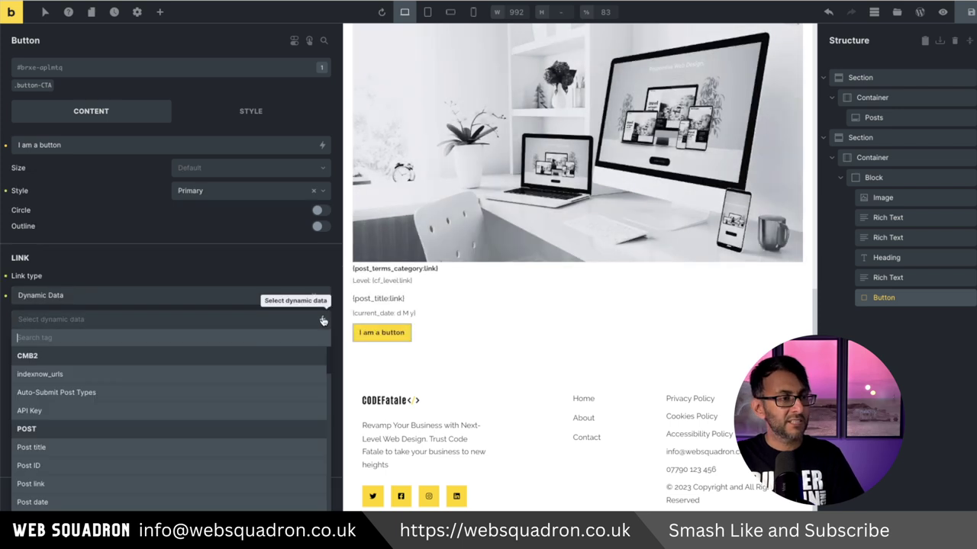
type("link")
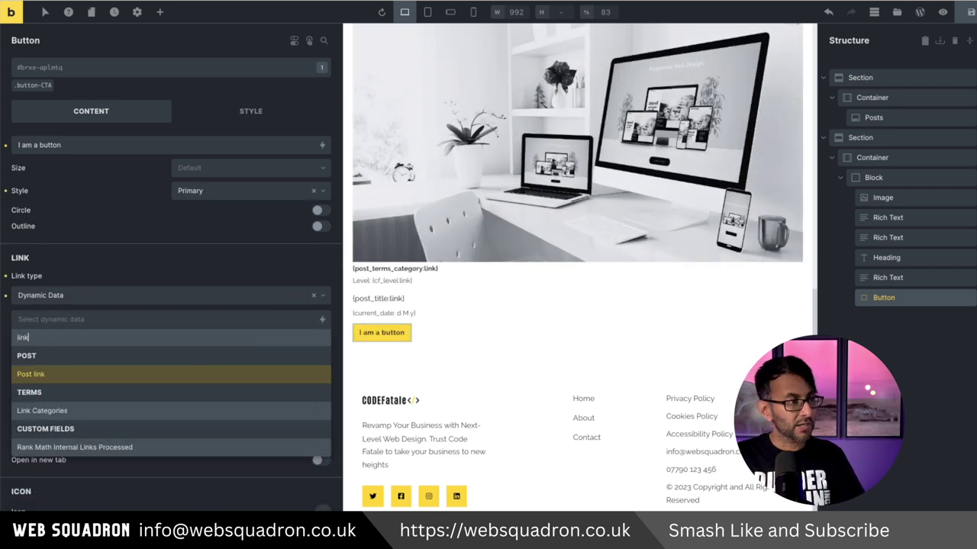
left_click(202, 373)
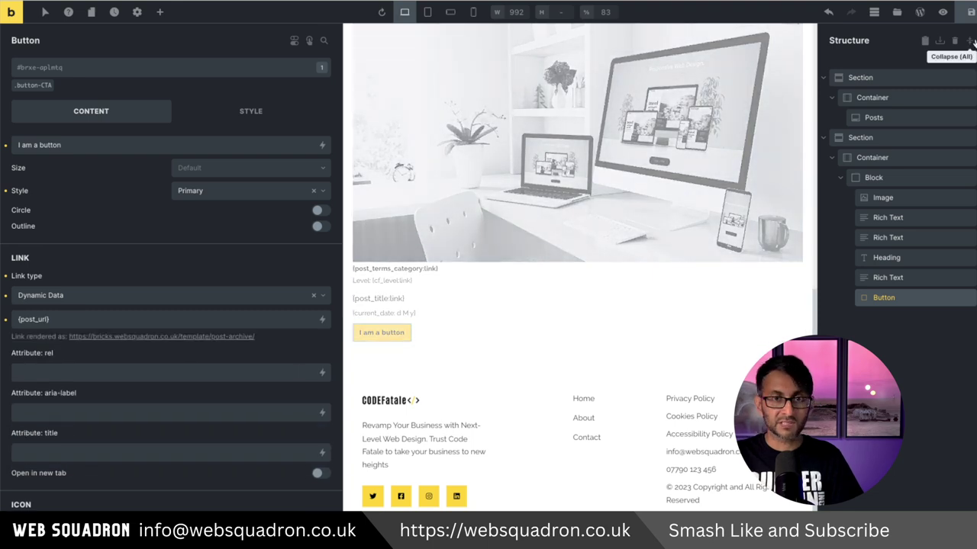
left_click(970, 13)
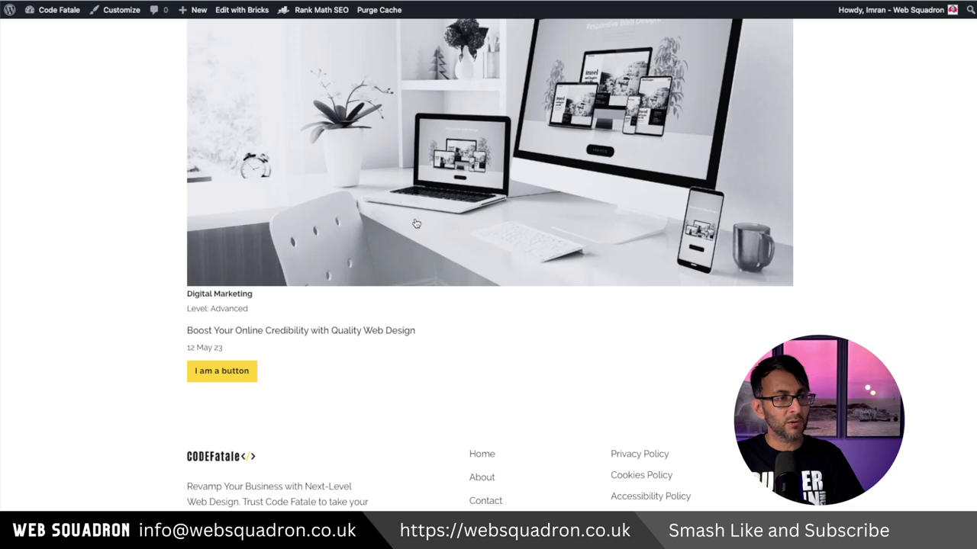
Test the image, category and button links of the second section's post on the live page, returning after each one.
left_click(416, 223)
key("alt+Left")
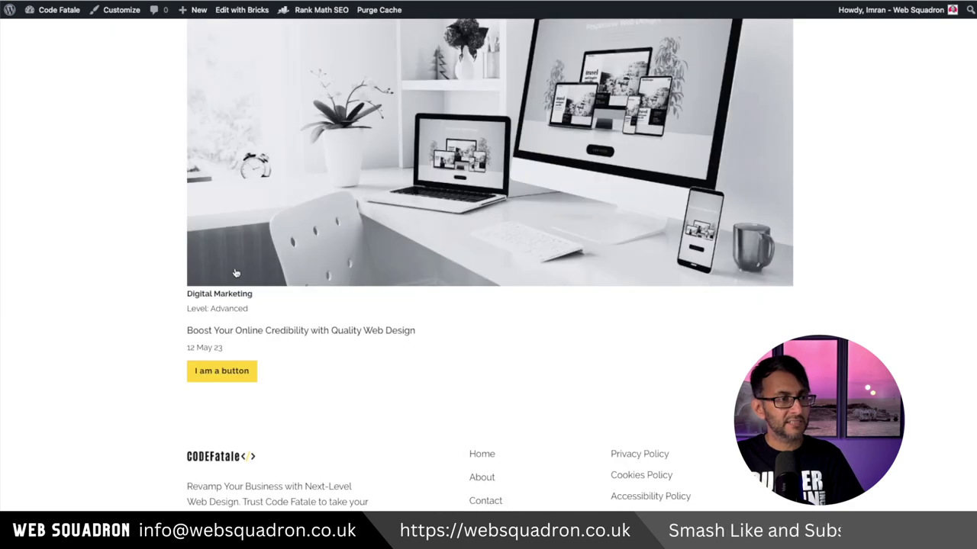
left_click(231, 295)
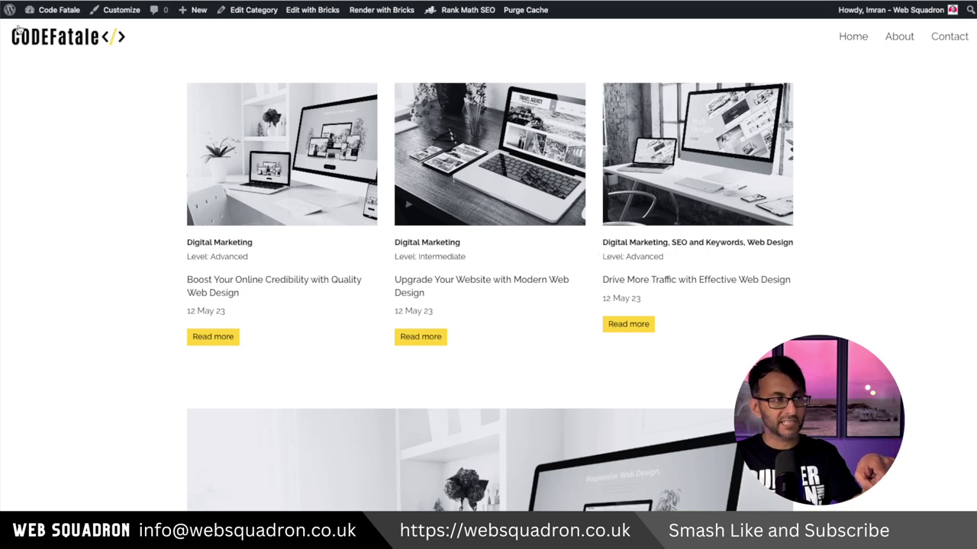
key("alt+Left")
left_click(226, 371)
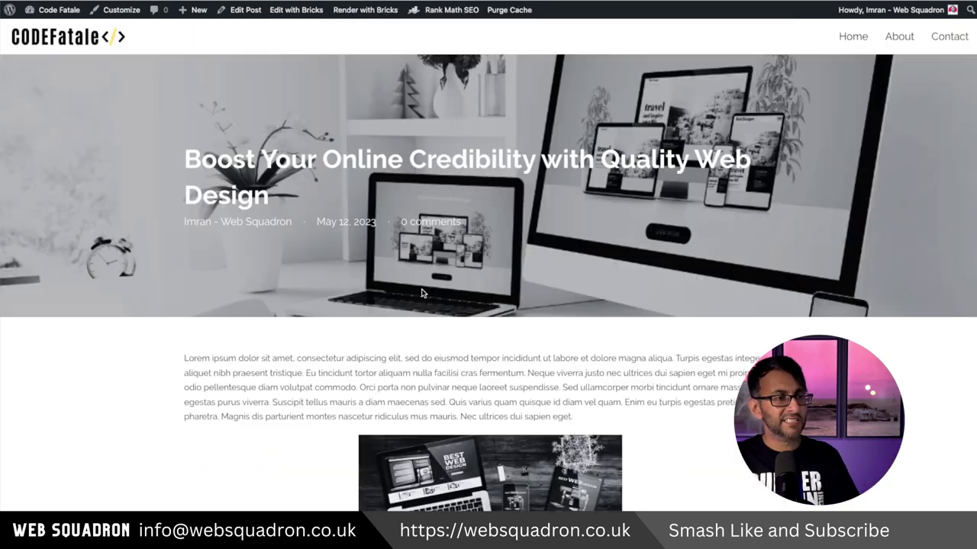
key("alt+Left")
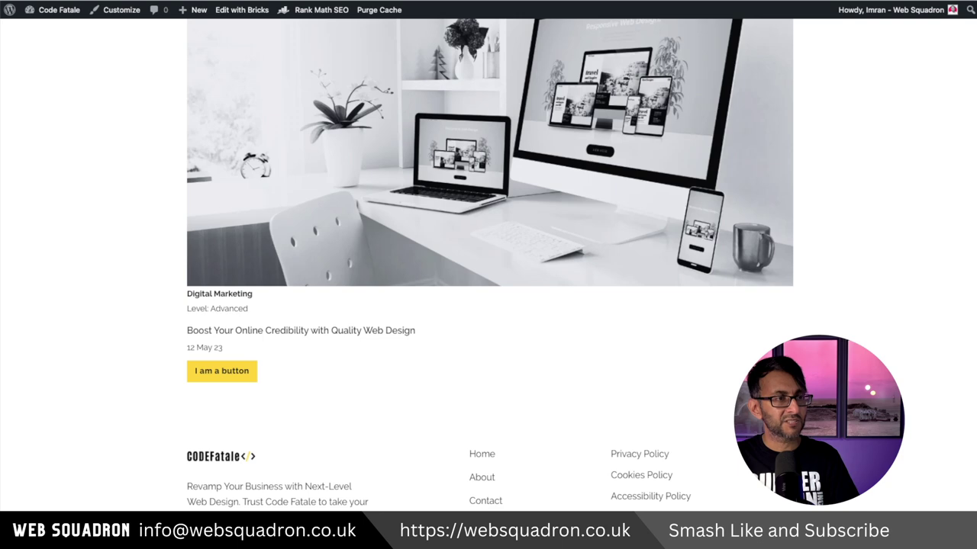
Back in the editor, label the button "Read More >" and clear the query loop's posts-per-page limit of 1.
key("ctrl+Tab")
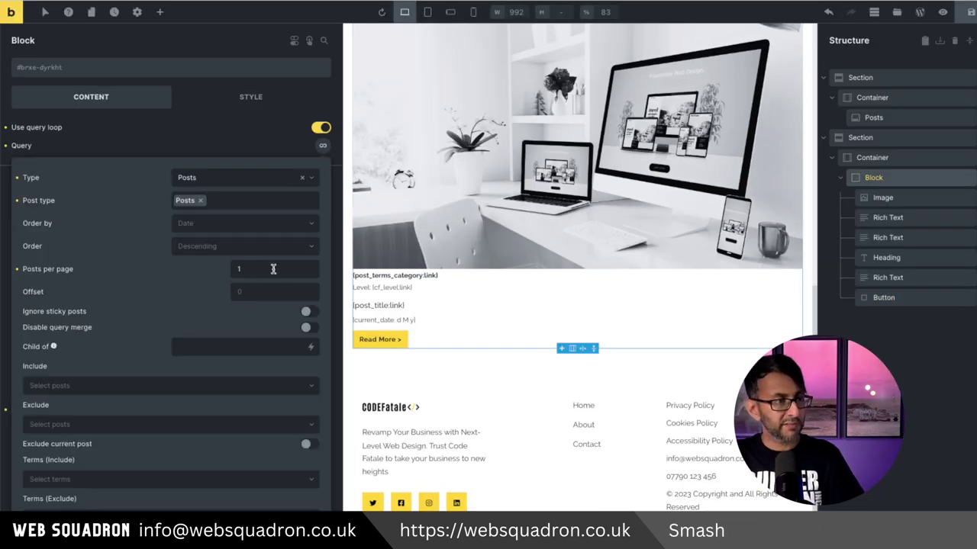
left_click(274, 268)
key("BackSpace")
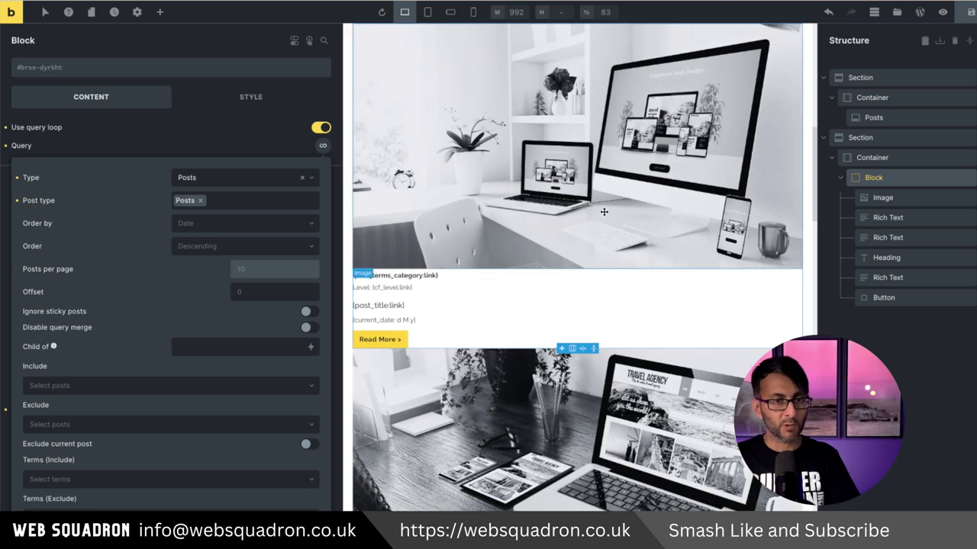
Lay out the second section's Container horizontally with flex wrap set to Wrap and the main axis centered.
left_click(869, 157)
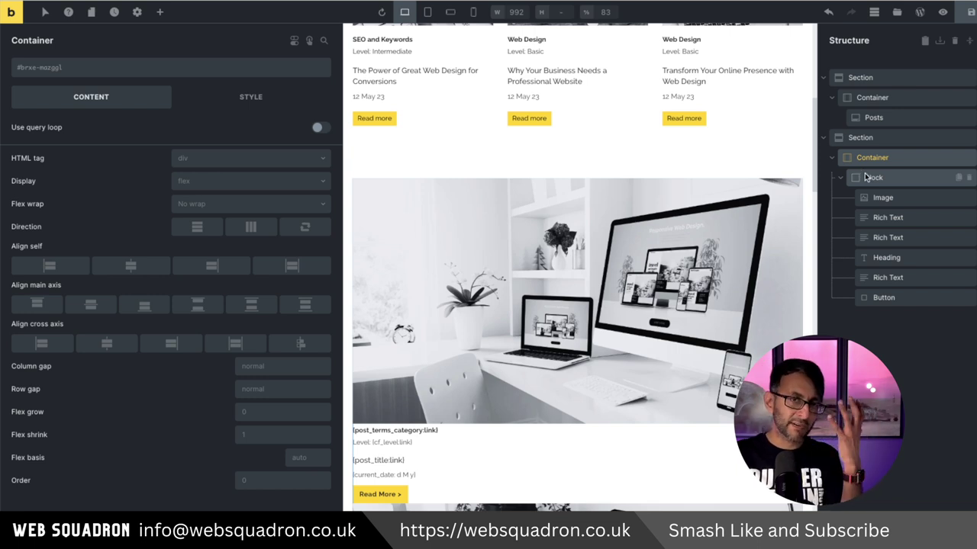
left_click(899, 184)
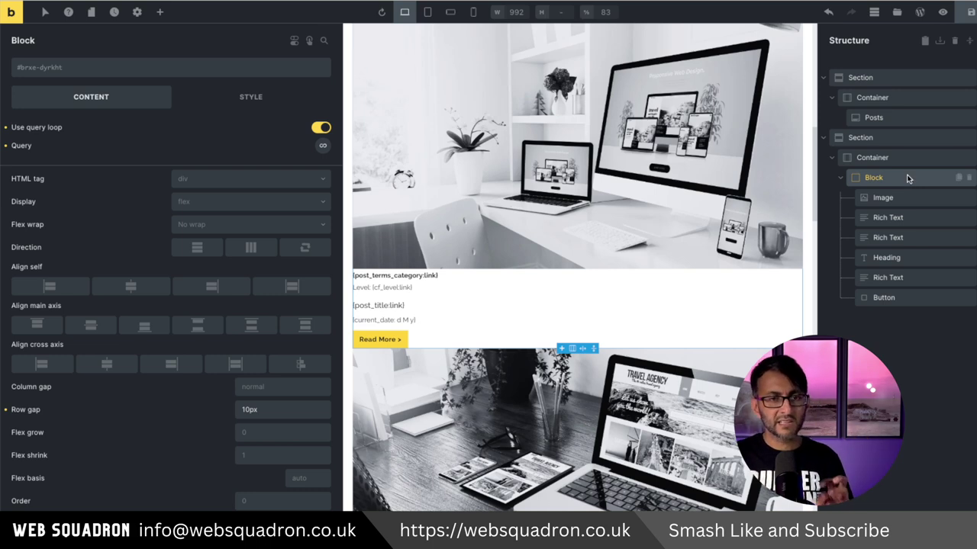
left_click(909, 156)
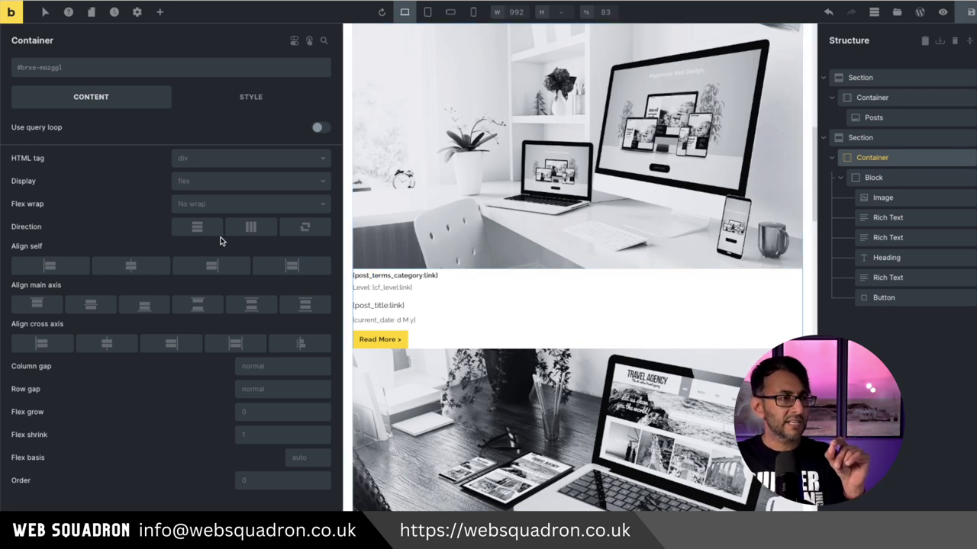
left_click(249, 228)
scroll(631, 320, "up", 3)
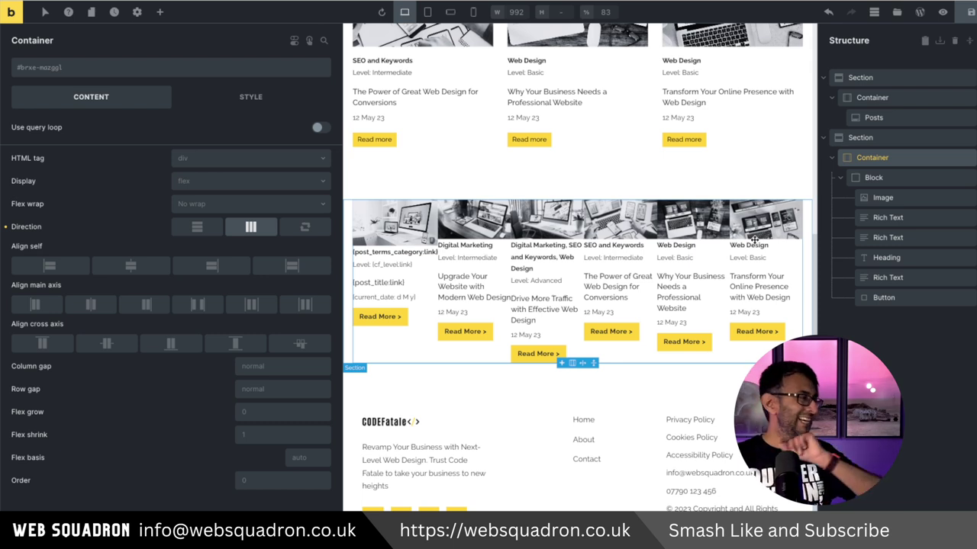
left_click(320, 206)
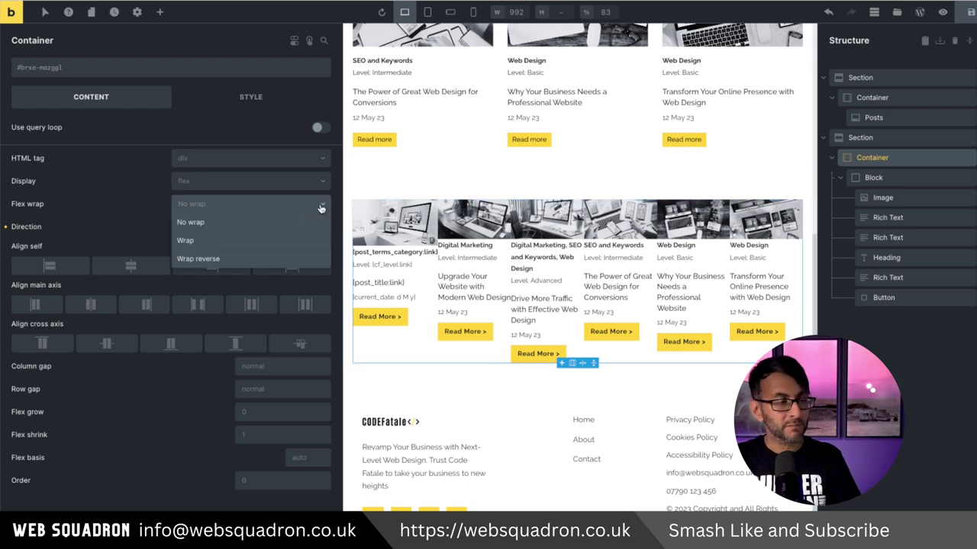
left_click(269, 241)
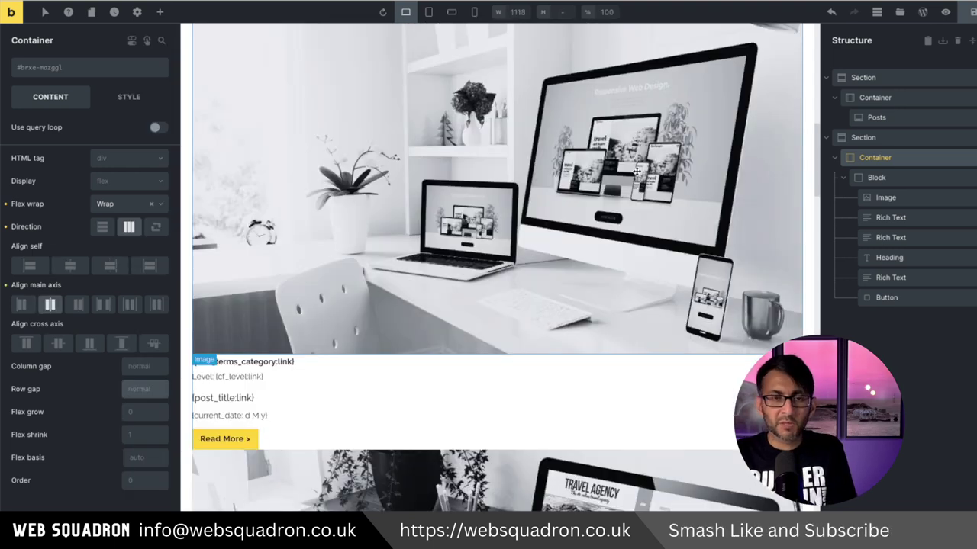
Set both the column gap and the row gap of the second section's Container to 30px.
left_click(140, 368)
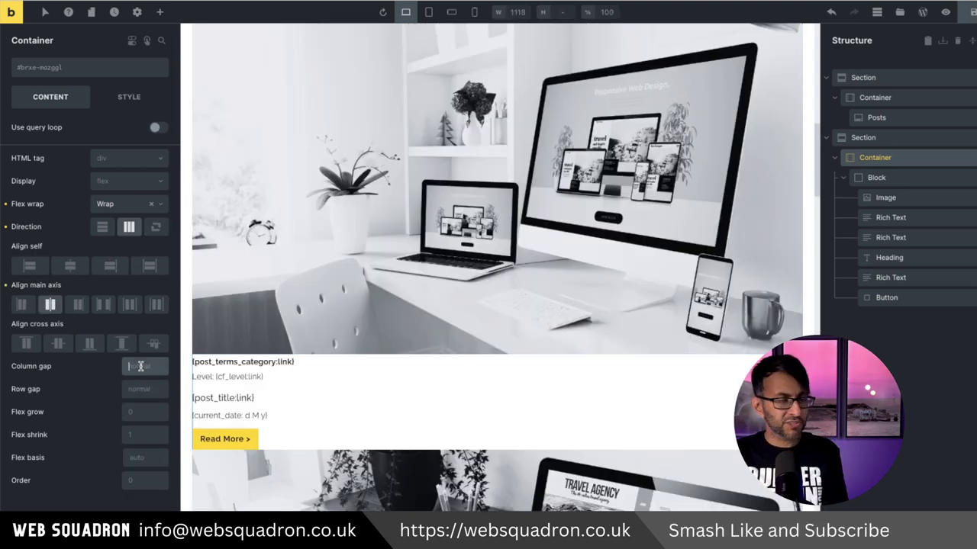
type("30")
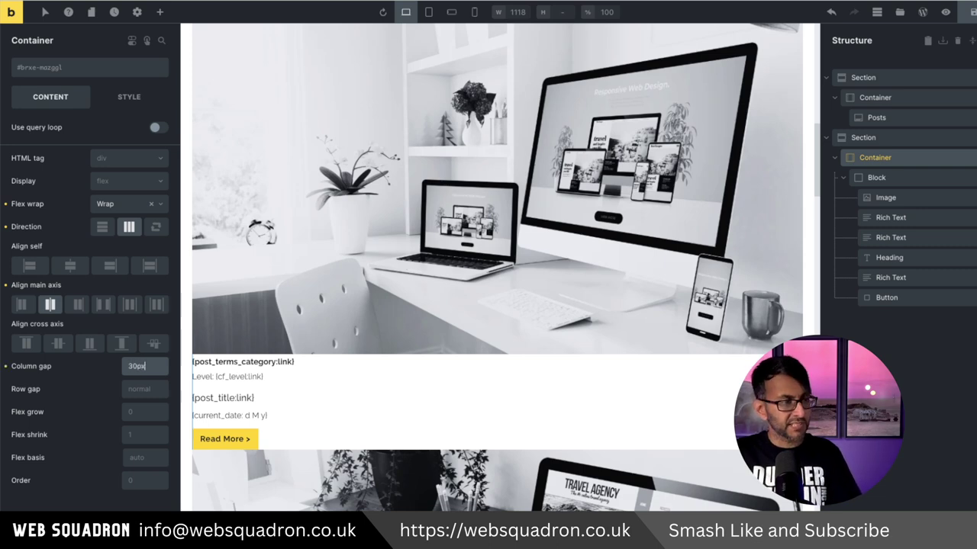
type("px")
left_click(140, 389)
type("30px")
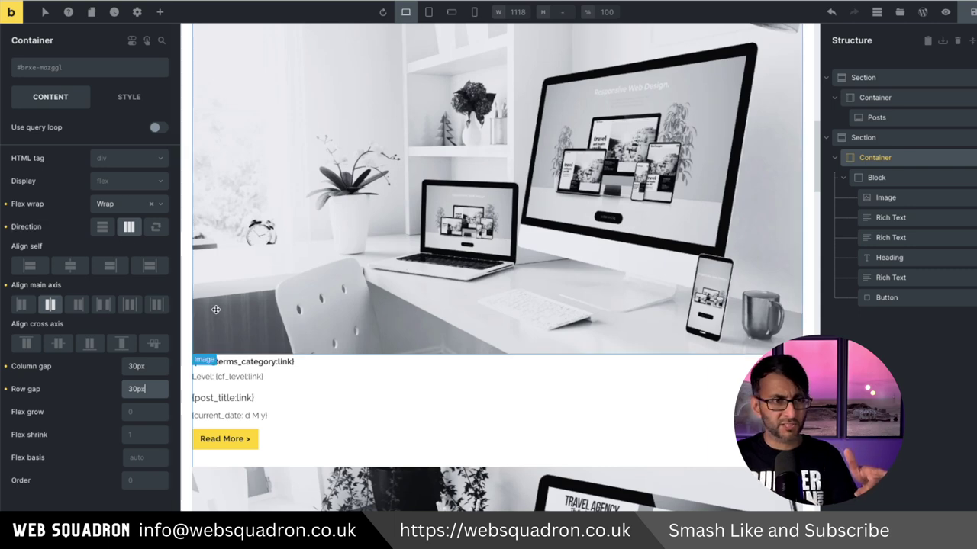
Set the width of the query loop Block to 335 in its sizing styles.
left_click(909, 180)
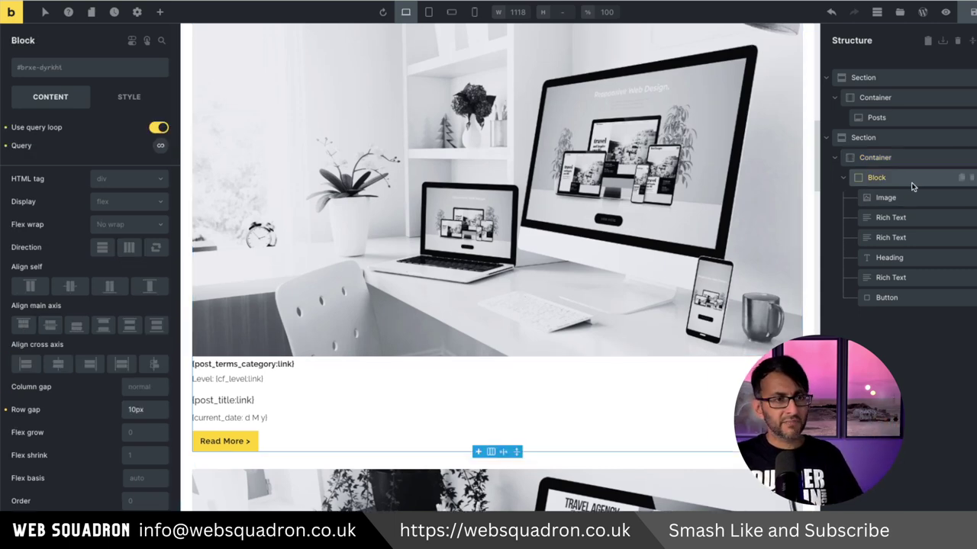
left_click(124, 97)
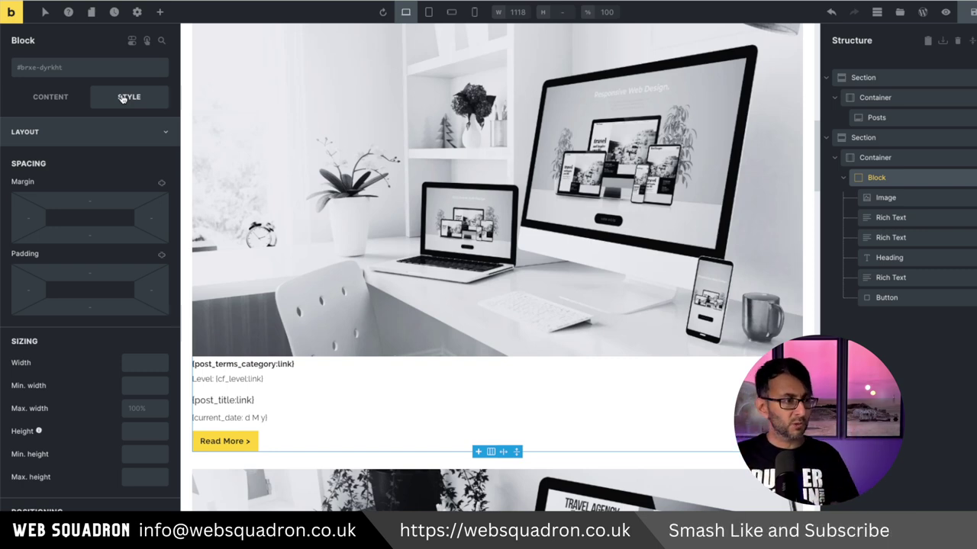
left_click(144, 363)
type("335")
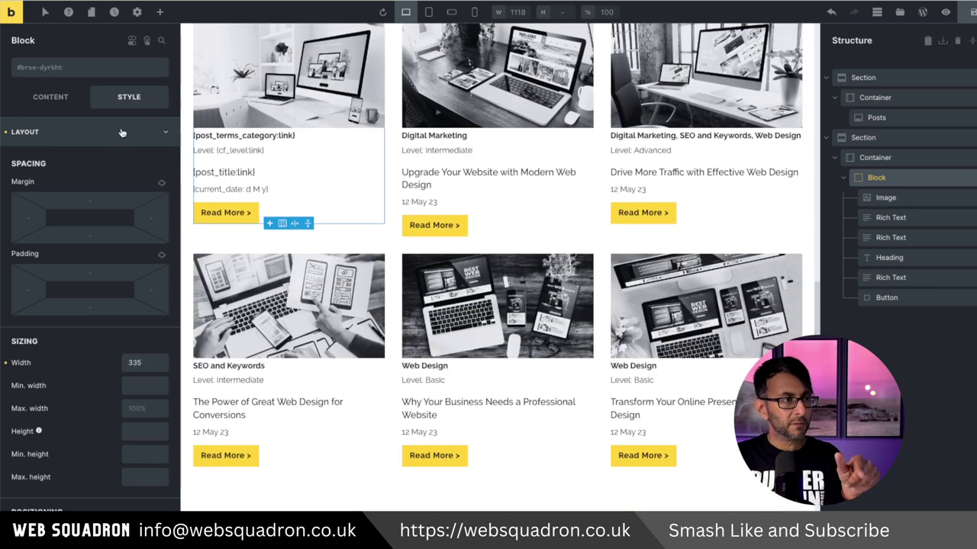
Align the Block's main axis to Space between and its parent Container's cross axis to Stretch.
left_click(61, 99)
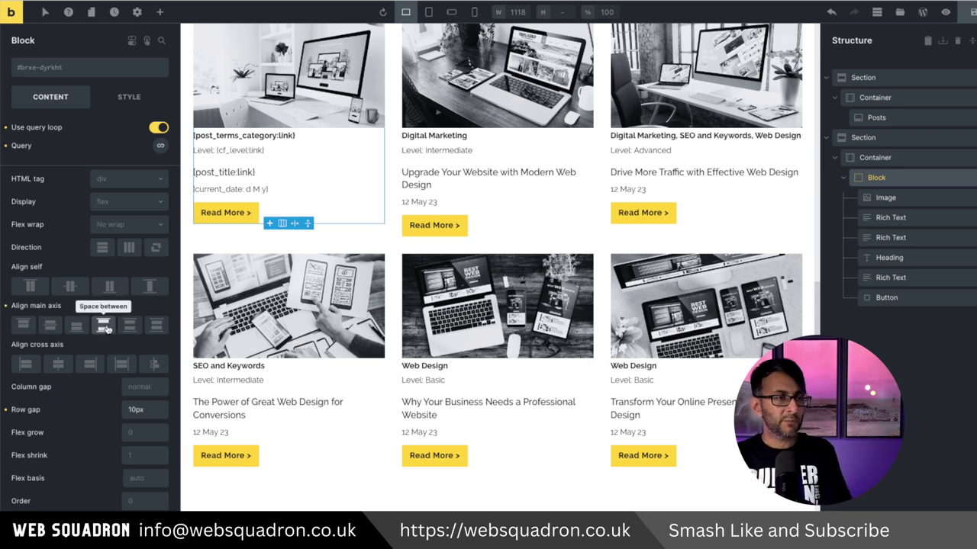
left_click(888, 159)
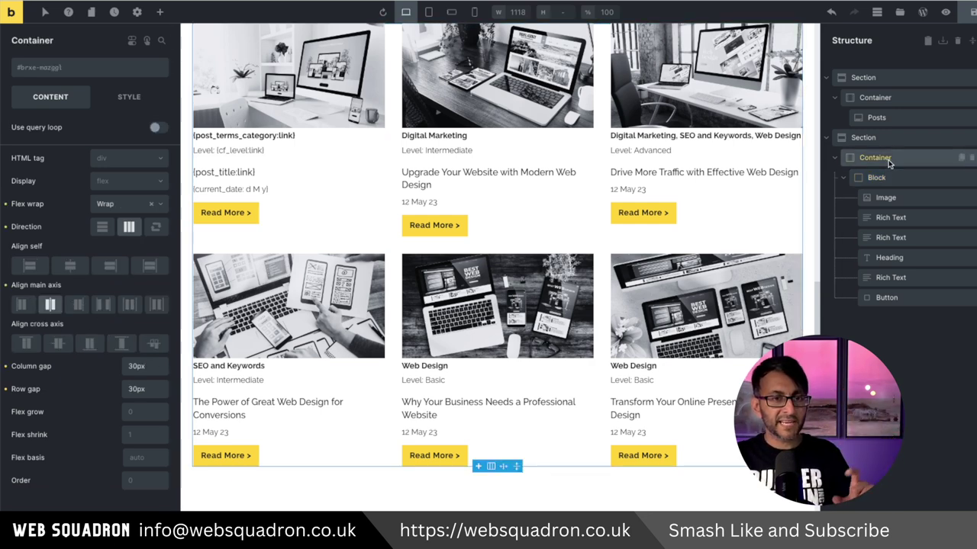
left_click(122, 345)
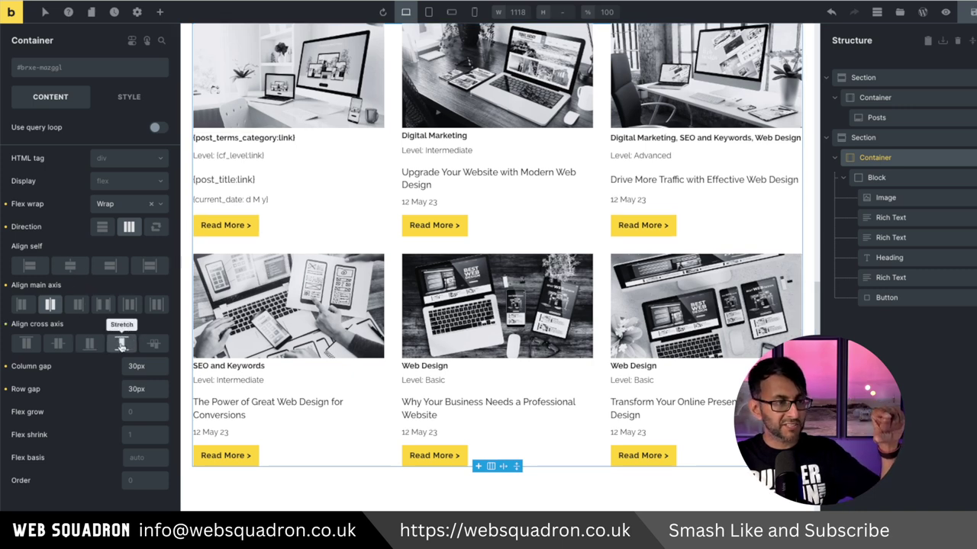
Turn the Container's Stretch cross-axis alignment off and back on to compare how the post cards line up.
left_click(122, 345)
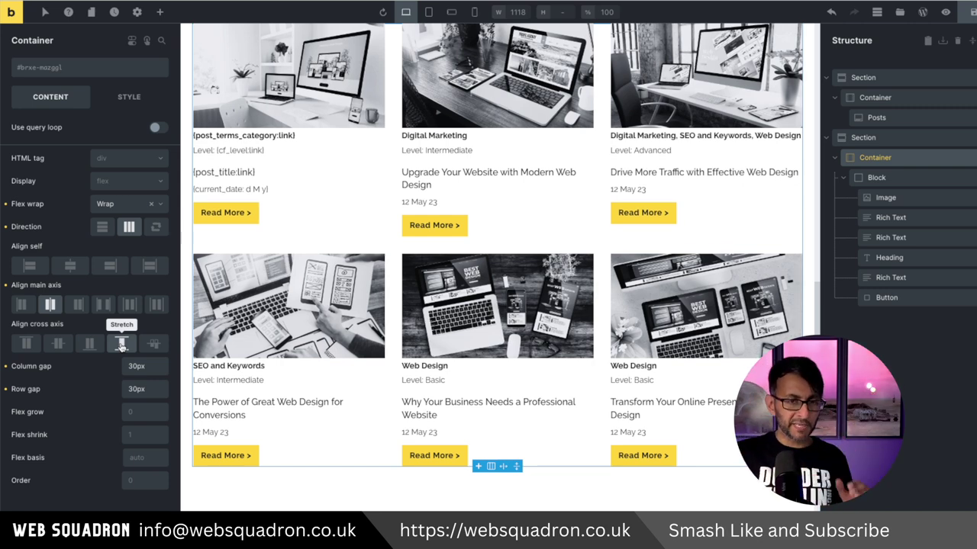
left_click(885, 180)
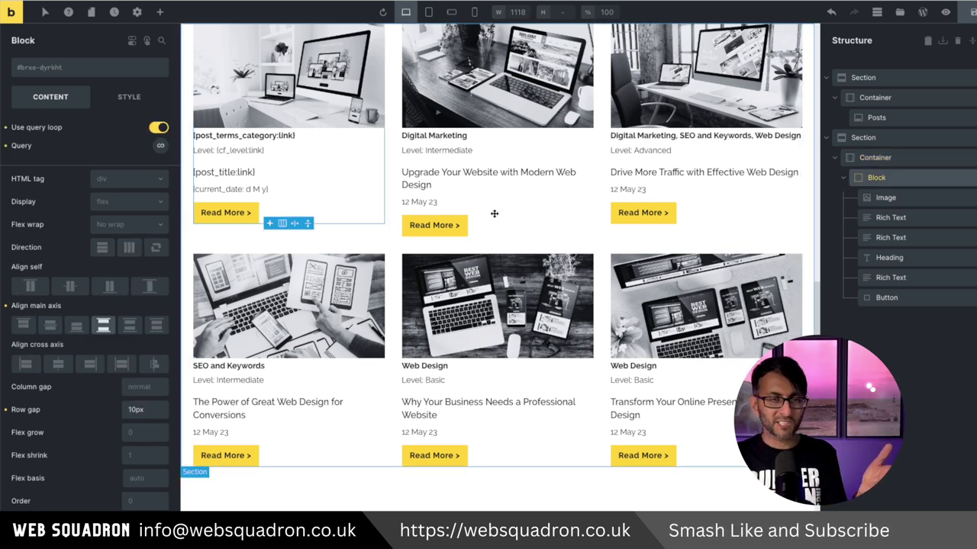
left_click(882, 156)
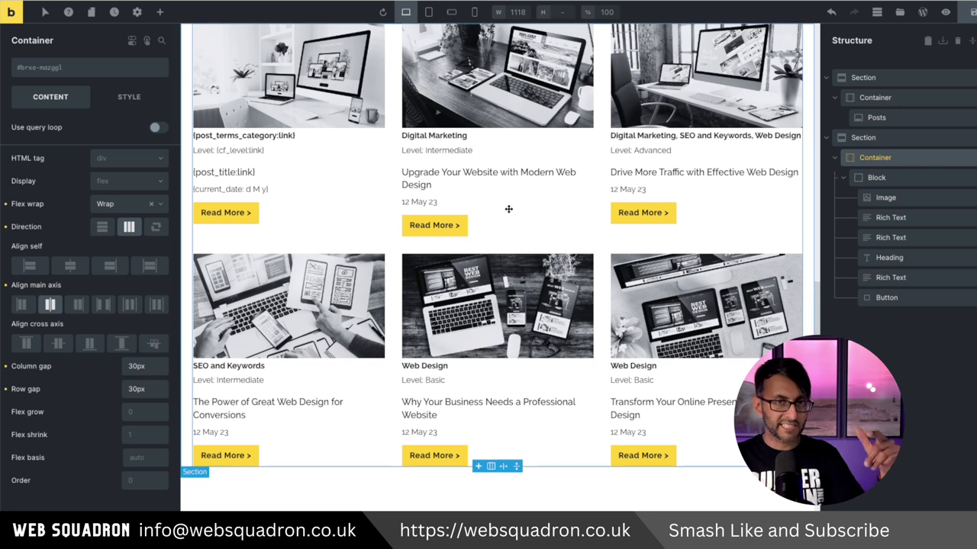
left_click(122, 345)
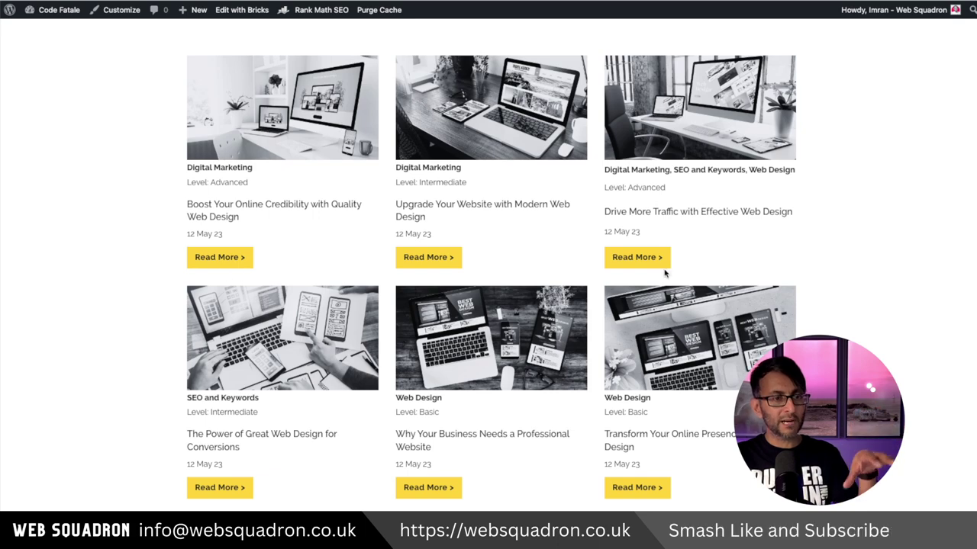
Set the category Rich Text's top margin to 5 and compare both post grids on the live page.
scroll(661, 329, "up", 1)
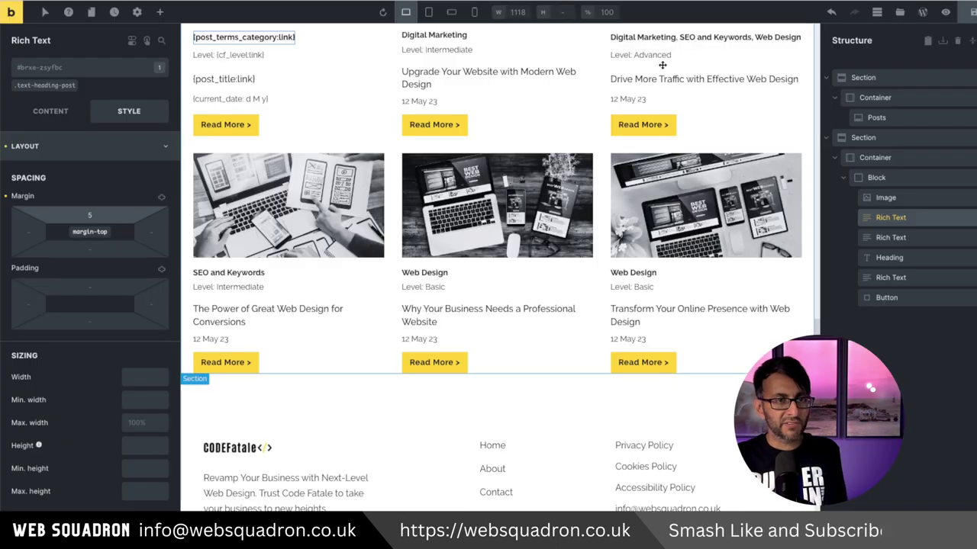
key("Return")
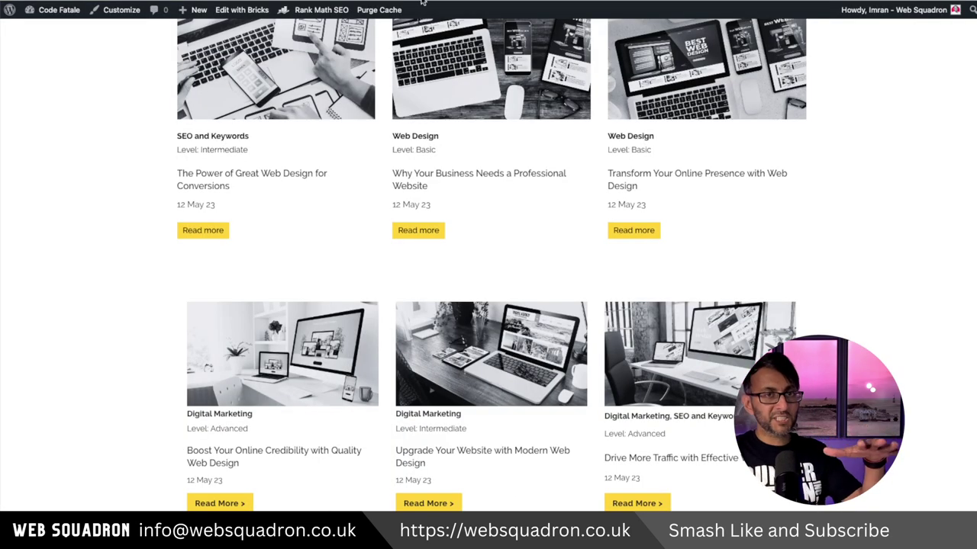
scroll(652, 328, "down", 5)
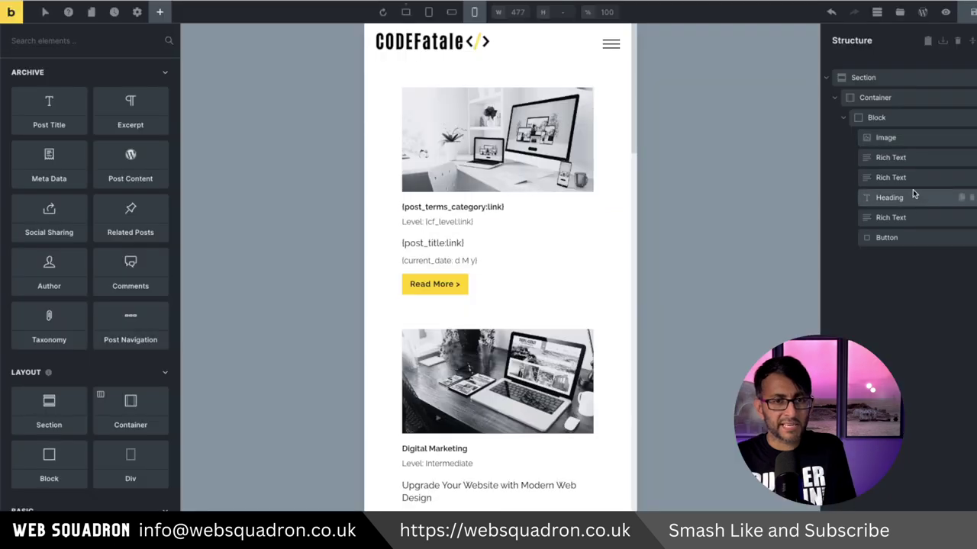
Set the query loop Block's width to 100% for the mobile breakpoint.
left_click(900, 118)
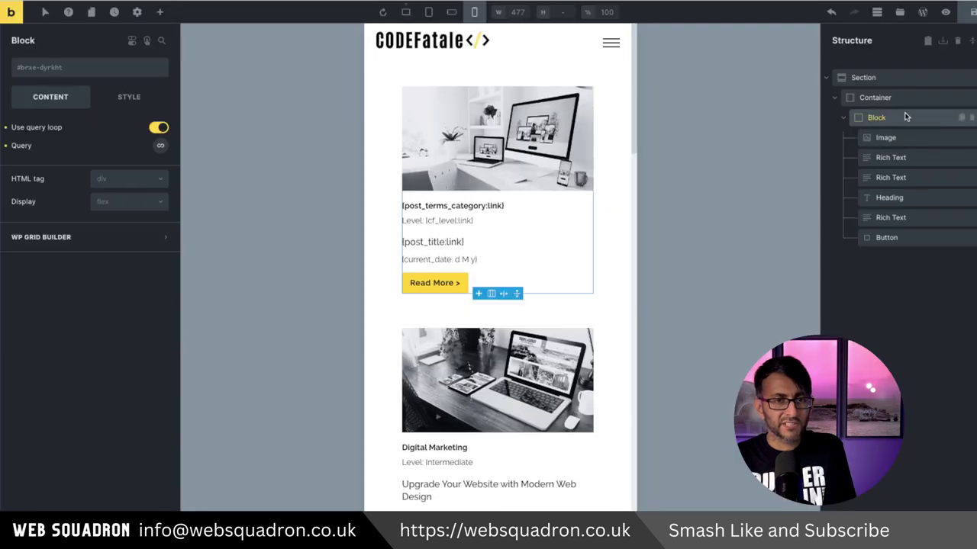
scroll(442, 282, "down", 1)
scroll(442, 281, "up", 2)
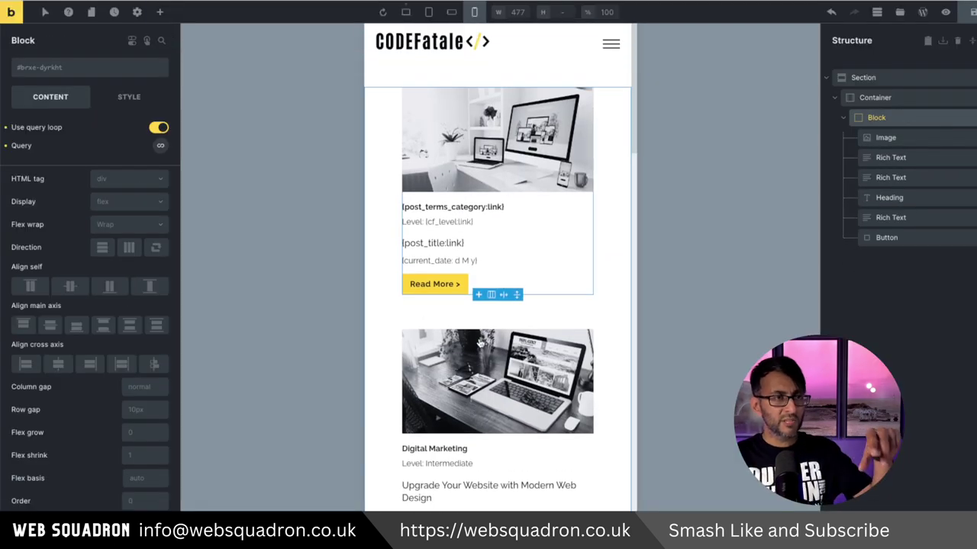
left_click(130, 99)
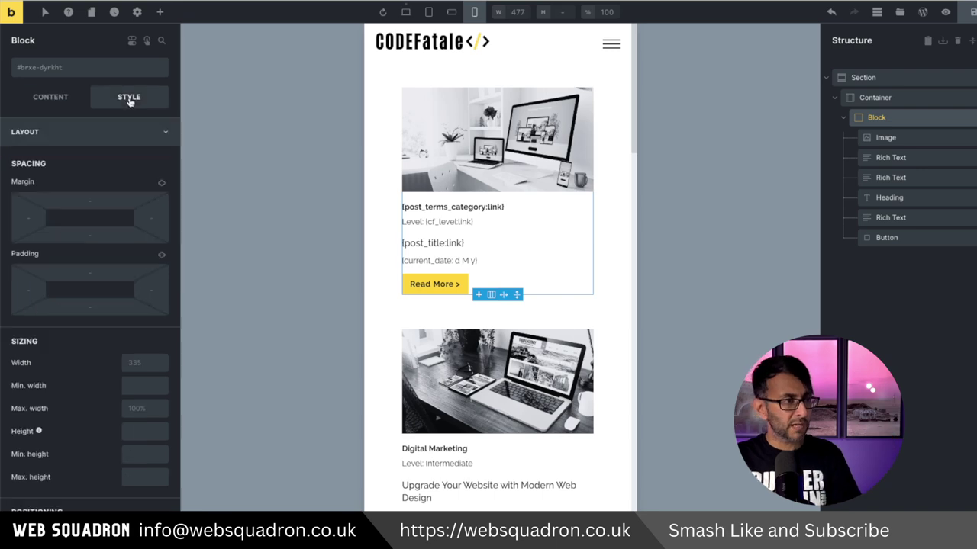
left_click(137, 371)
type("100%")
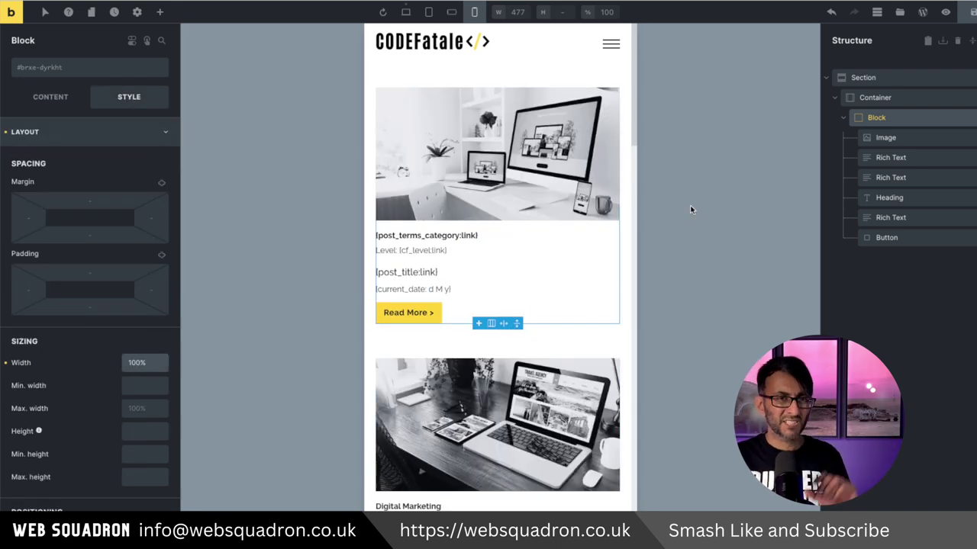
Return to the desktop breakpoint and add a Heading to the Container, placed above the query loop Block.
left_click(406, 12)
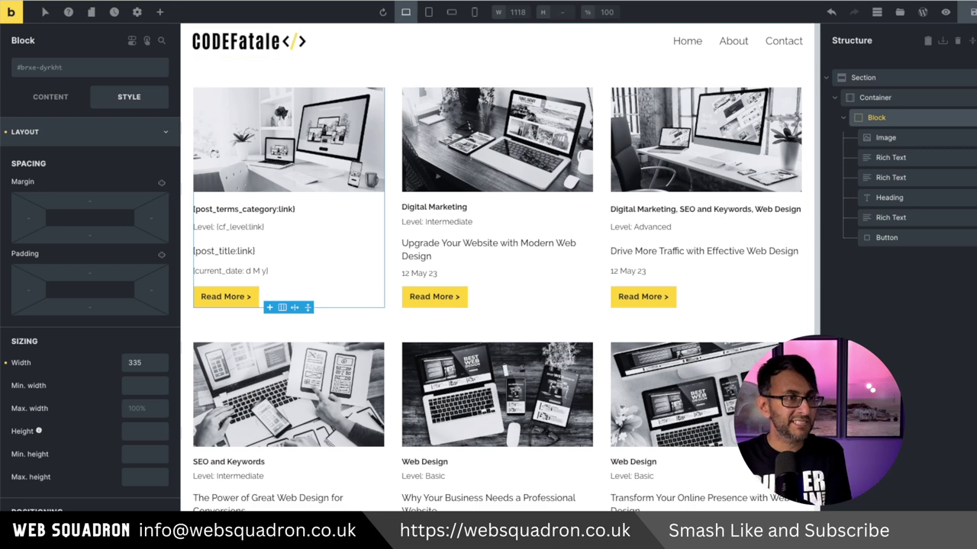
left_click(885, 99)
scroll(774, 164, "up", 1)
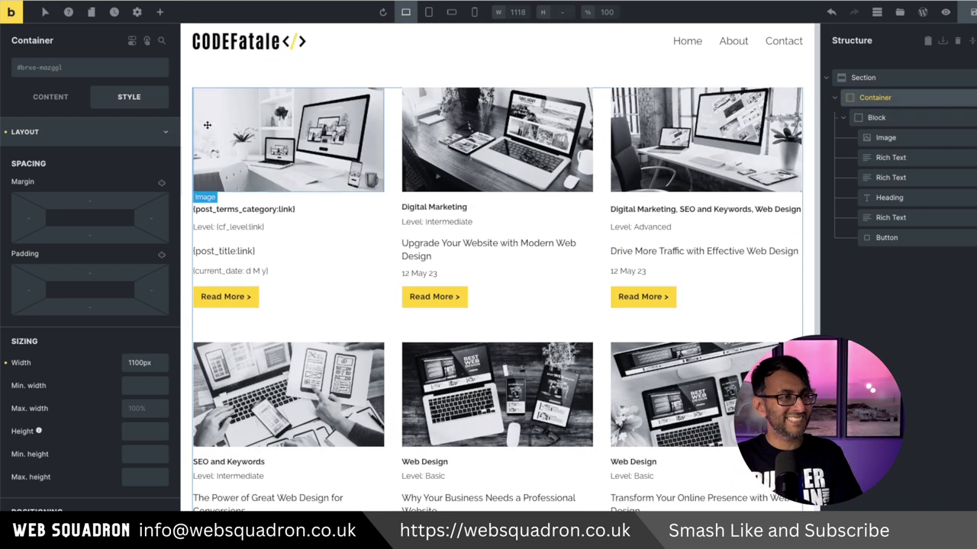
left_click(159, 13)
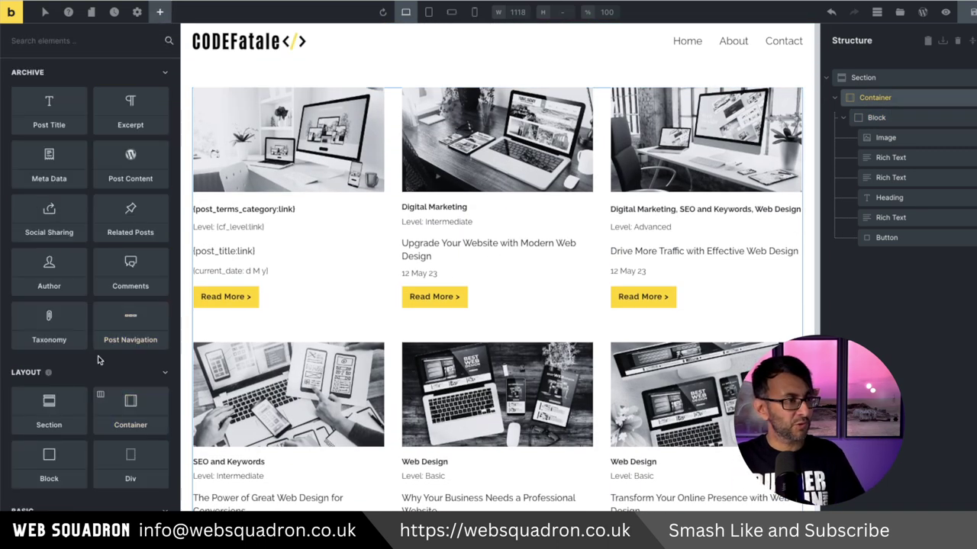
scroll(115, 382, "down", 4)
left_click(49, 351)
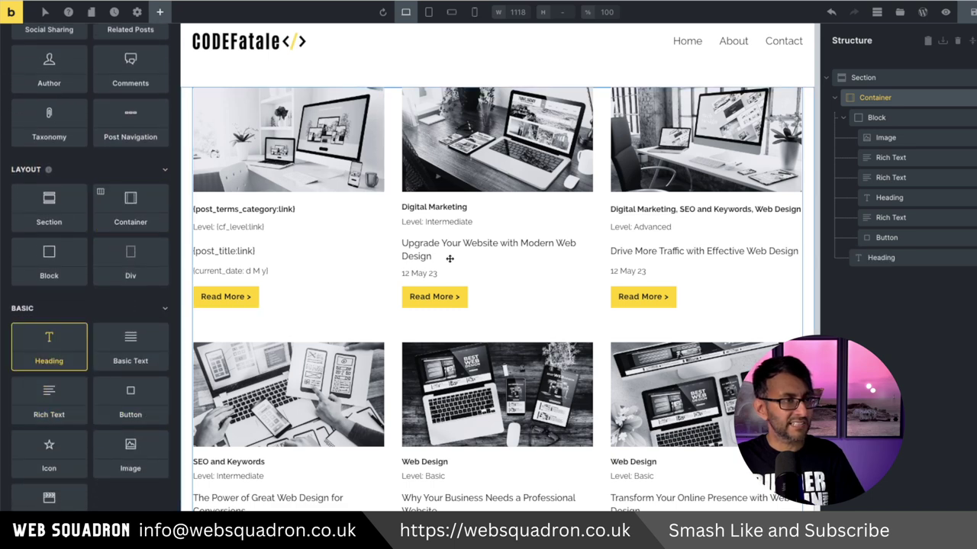
left_click_drag(848, 262, 856, 116)
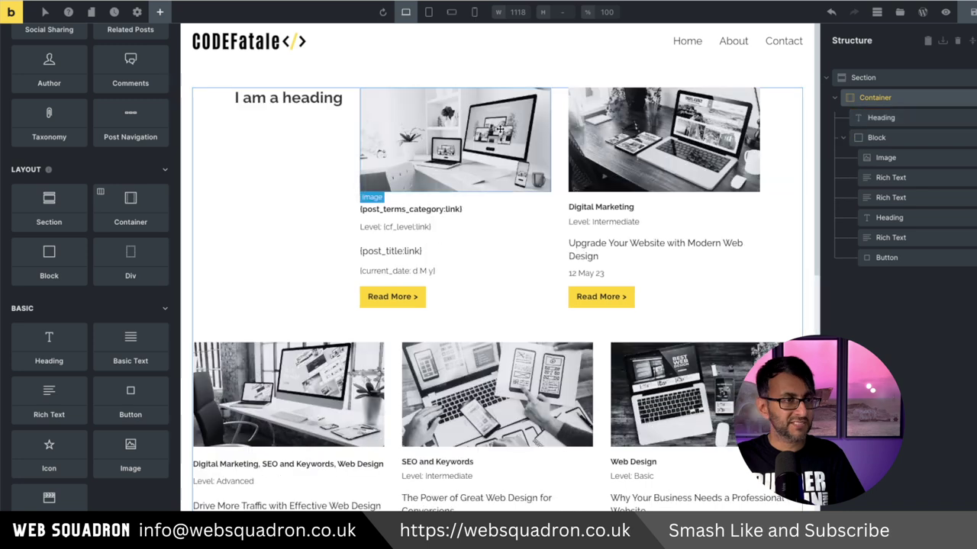
Set the new Heading's width to 100% so it takes its own row above the post cards.
left_click(908, 118)
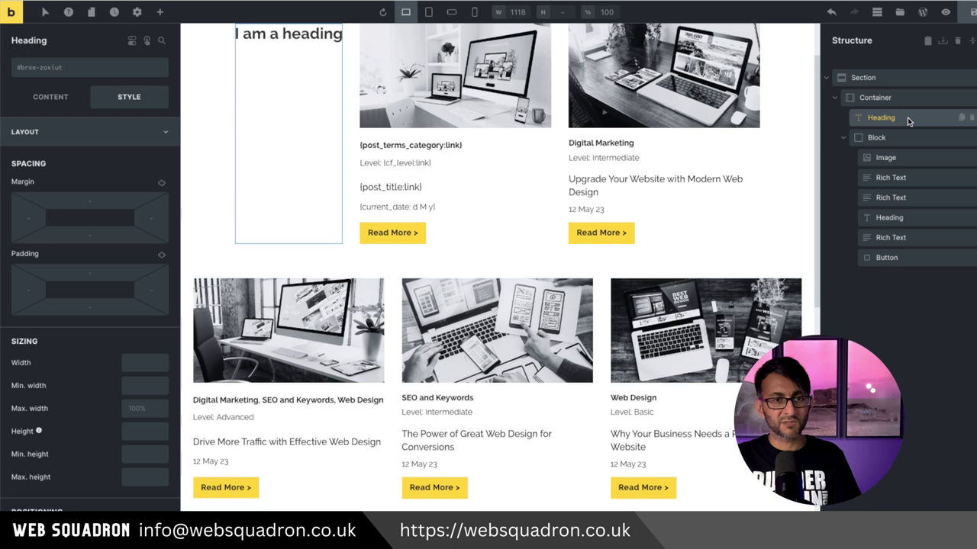
left_click(144, 362)
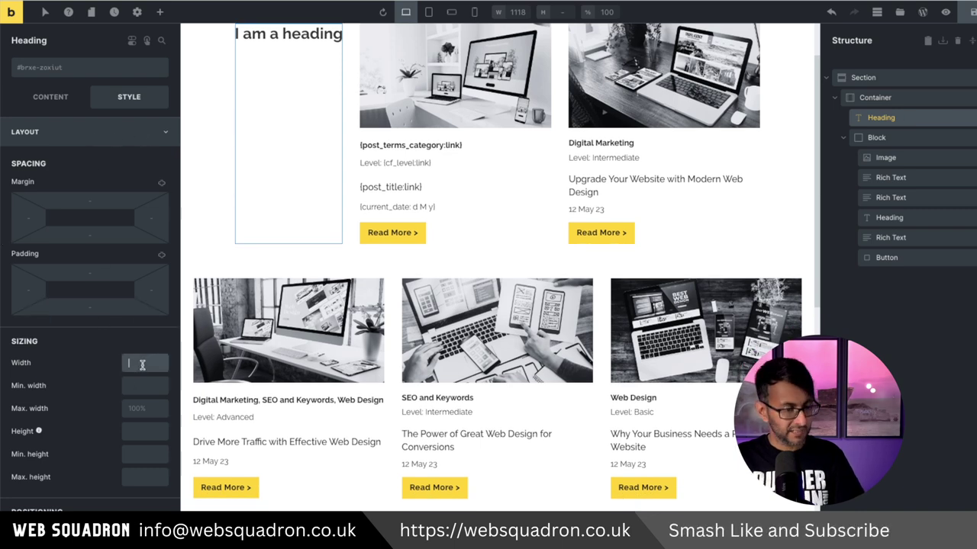
type("100%")
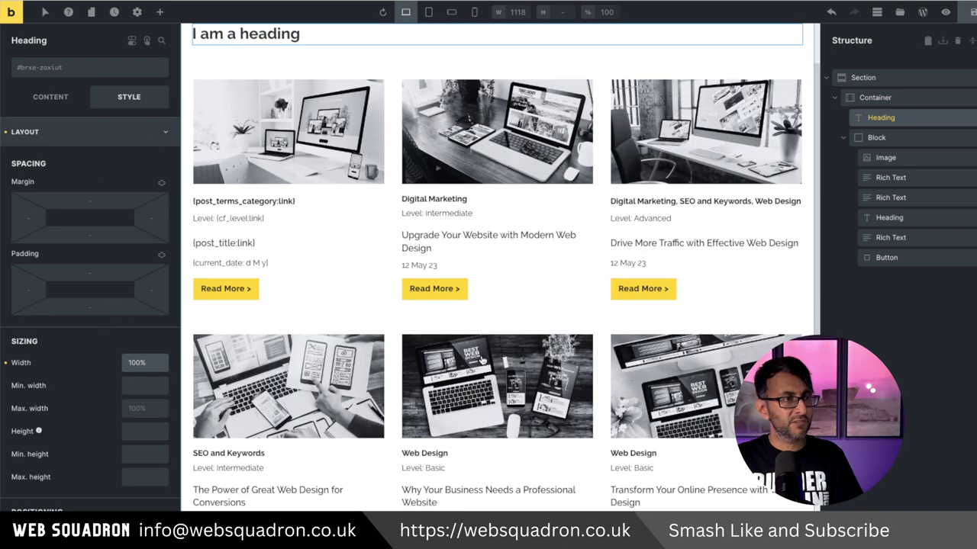
Clear the row gap value of the Container that holds the Heading and the Block.
scroll(276, 131, "up", 1)
left_click(277, 132)
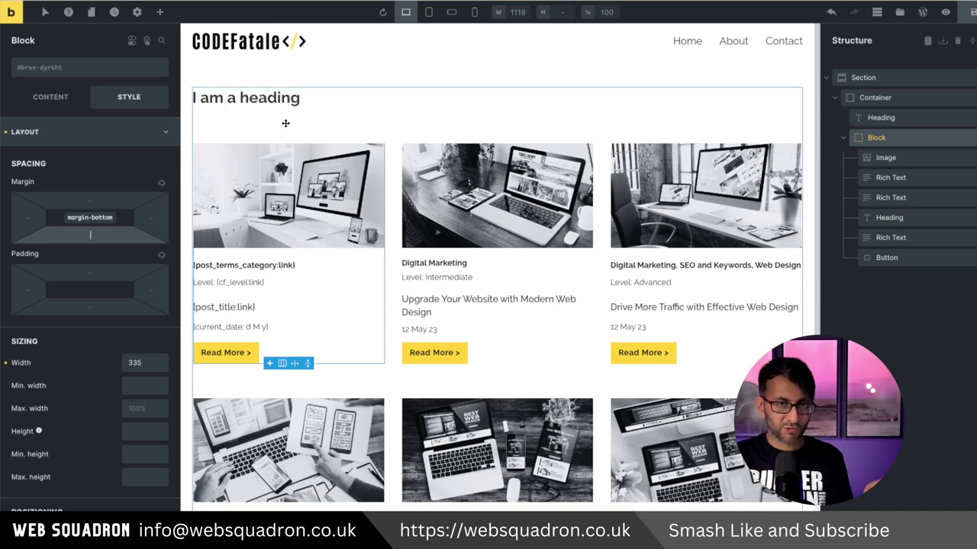
left_click(878, 98)
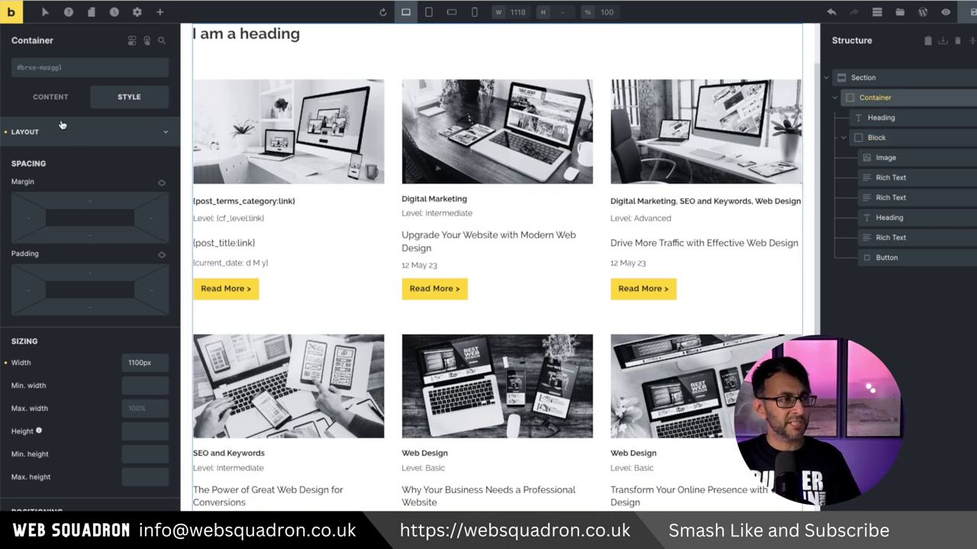
left_click(51, 98)
double_click(138, 389)
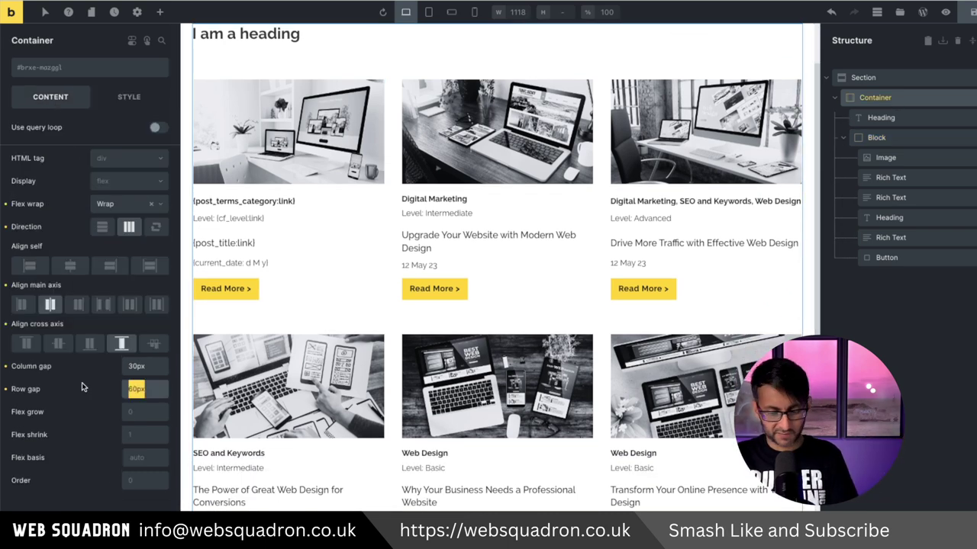
key("BackSpace")
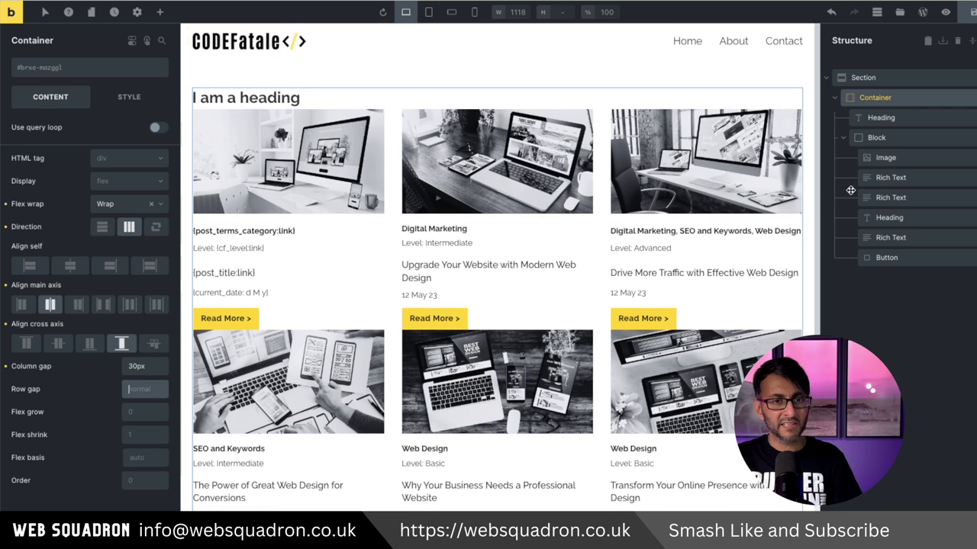
Set the query loop Block's bottom margin to 60px to space the rows of posts.
left_click(876, 137)
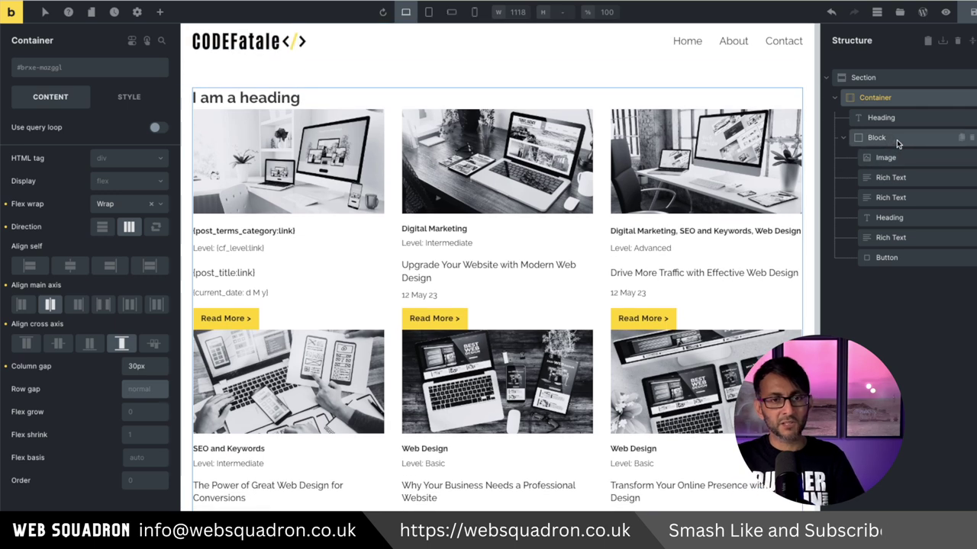
left_click(126, 98)
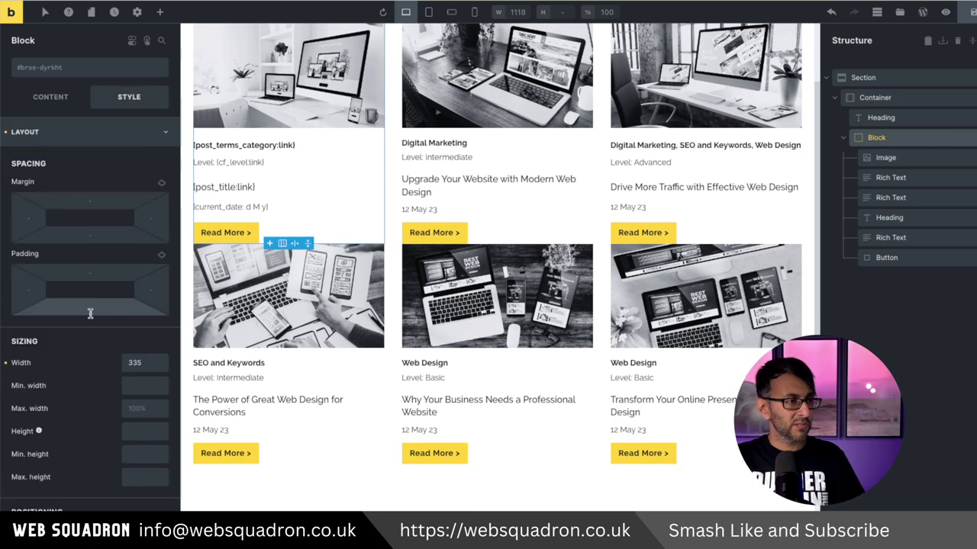
left_click(93, 236)
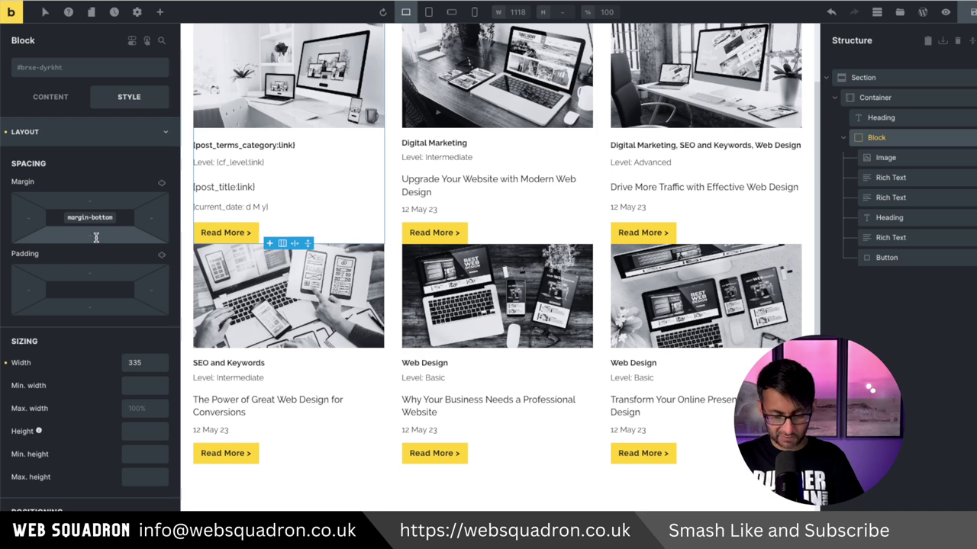
type("60")
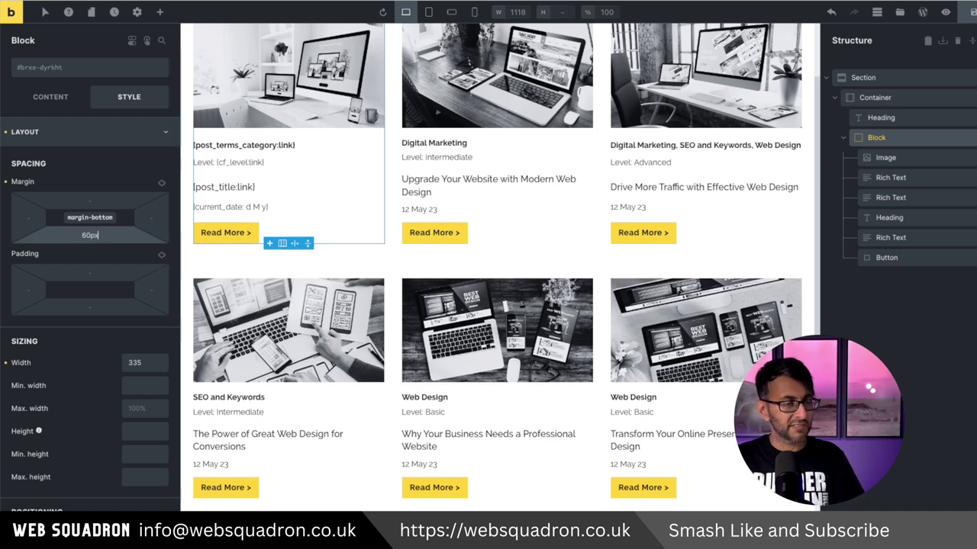
scroll(595, 391, "up", 2)
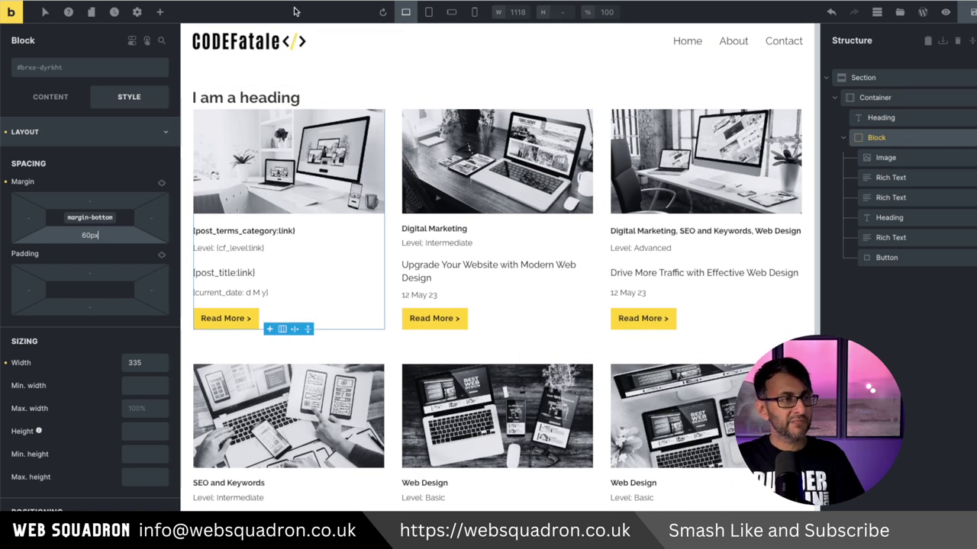
Apply the existing heading-page class to the Heading above the post grid.
left_click(244, 100)
left_click(76, 72)
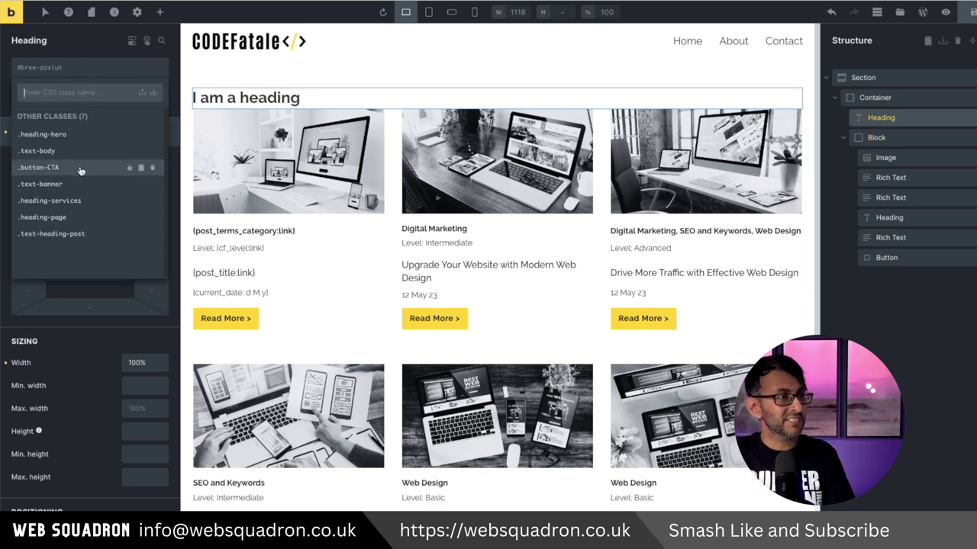
left_click(79, 217)
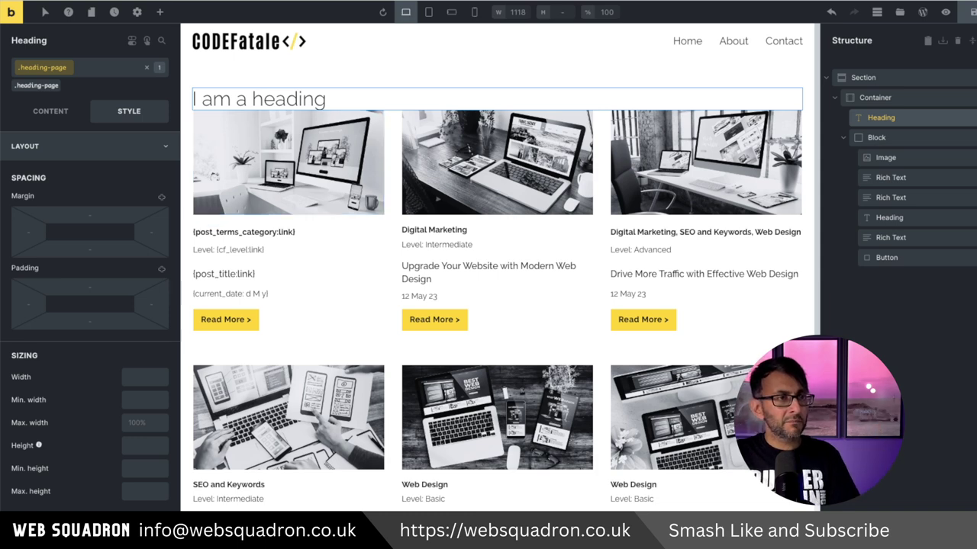
Set the query loop Block's top margin to 20px to separate the posts from the Heading.
left_click(900, 139)
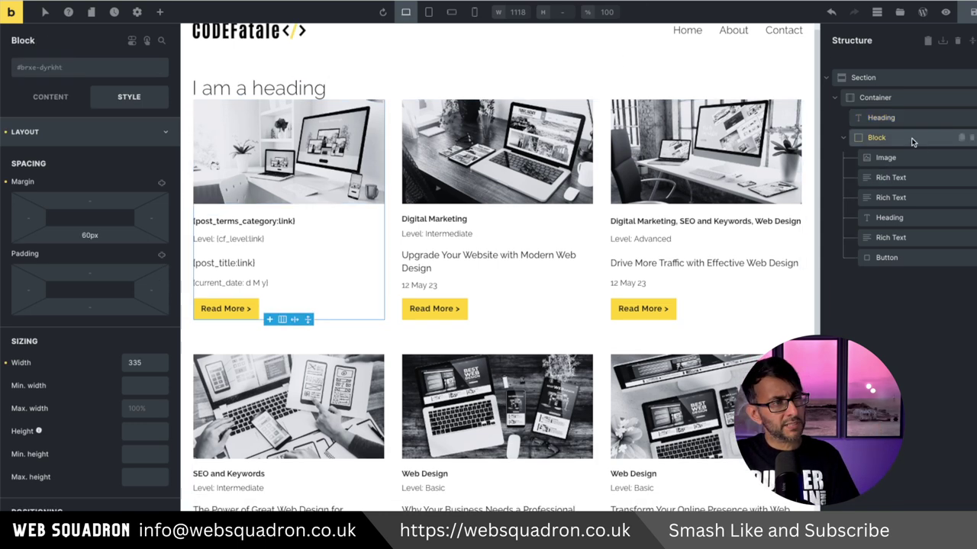
left_click(99, 200)
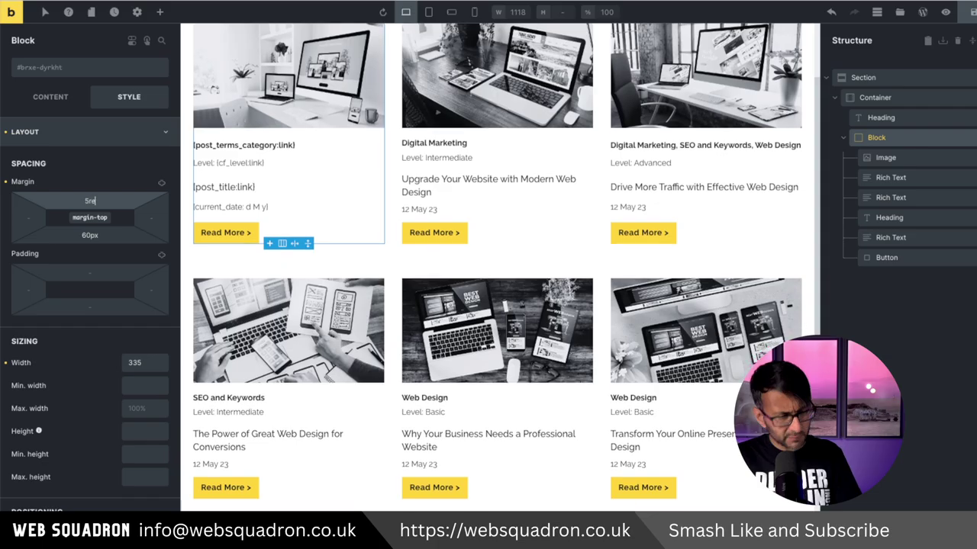
type("5rem")
key("BackSpace")
key("BackSpace")
key("BackSpace")
key("BackSpace")
type("20px")
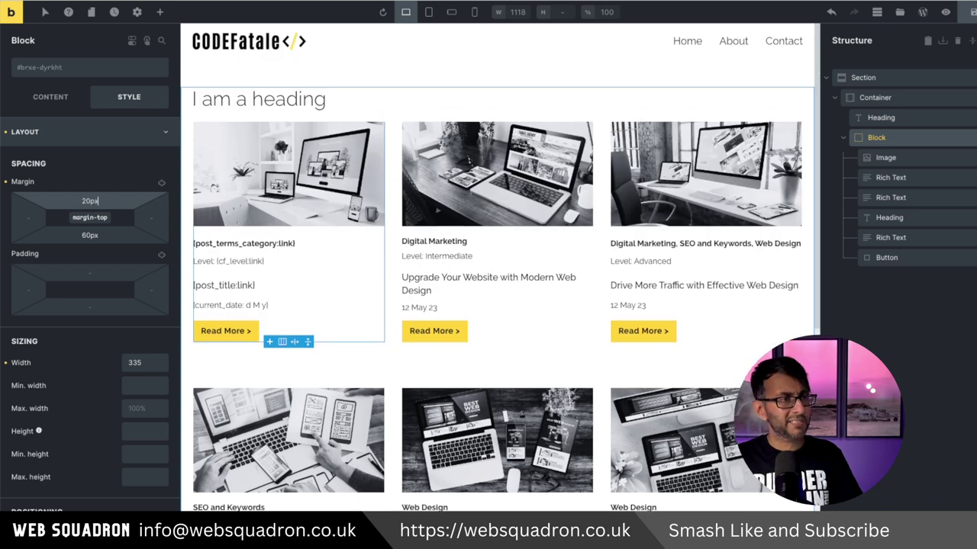
Change the text of the Heading above the post grid to "Our Amazing Blog".
left_click(916, 117)
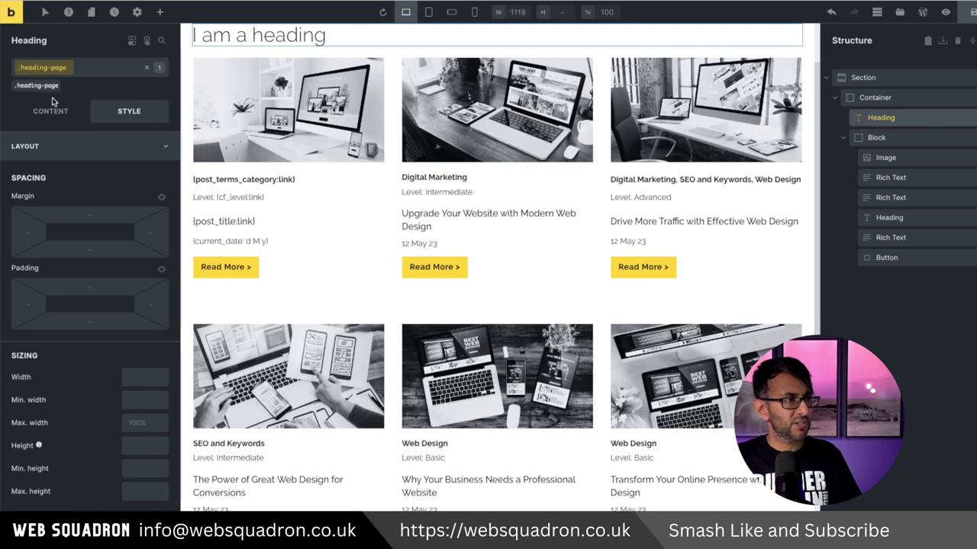
left_click(60, 123)
triple_click(88, 144)
type("Our Amazing")
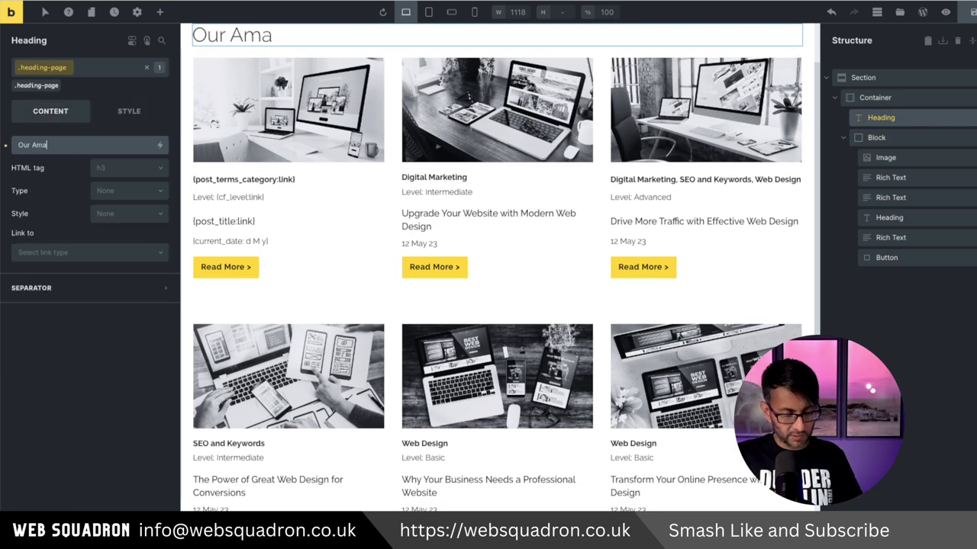
type(" Blog")
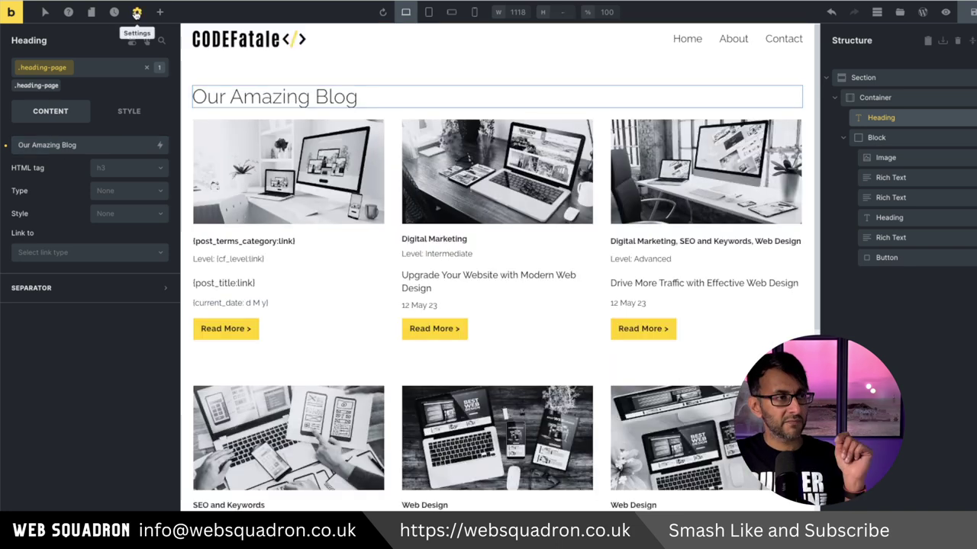
Add an Archive template condition with the archive type All archives and save the template.
left_click(136, 12)
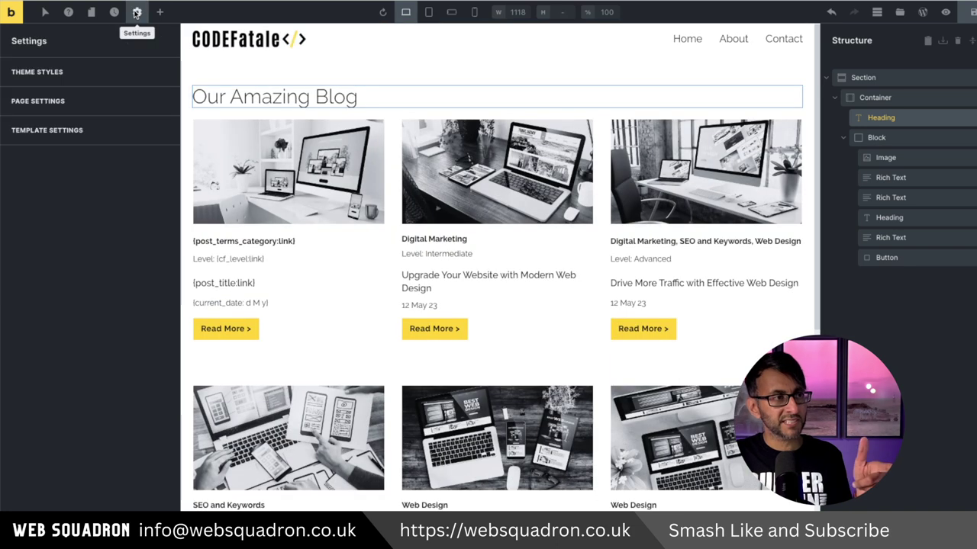
left_click(82, 130)
left_click(110, 72)
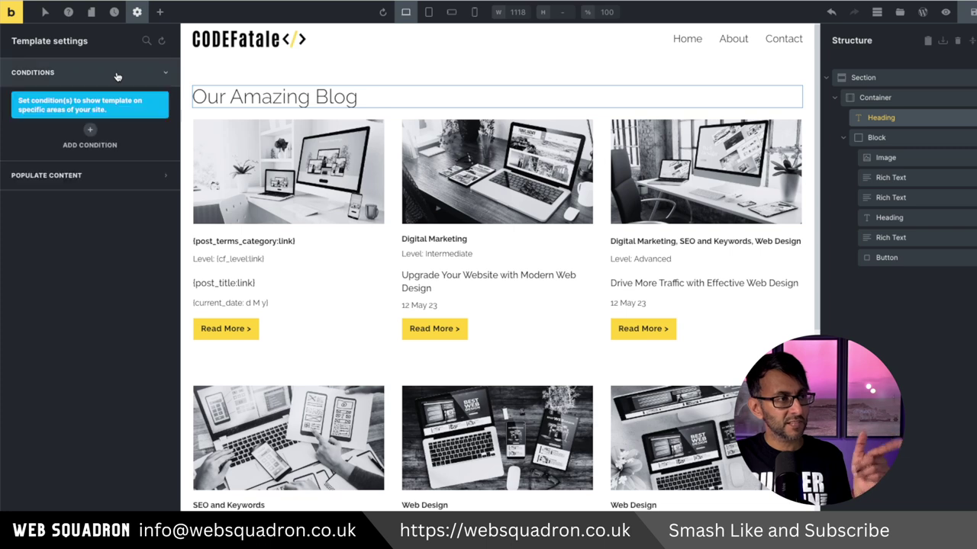
left_click(91, 134)
left_click(110, 166)
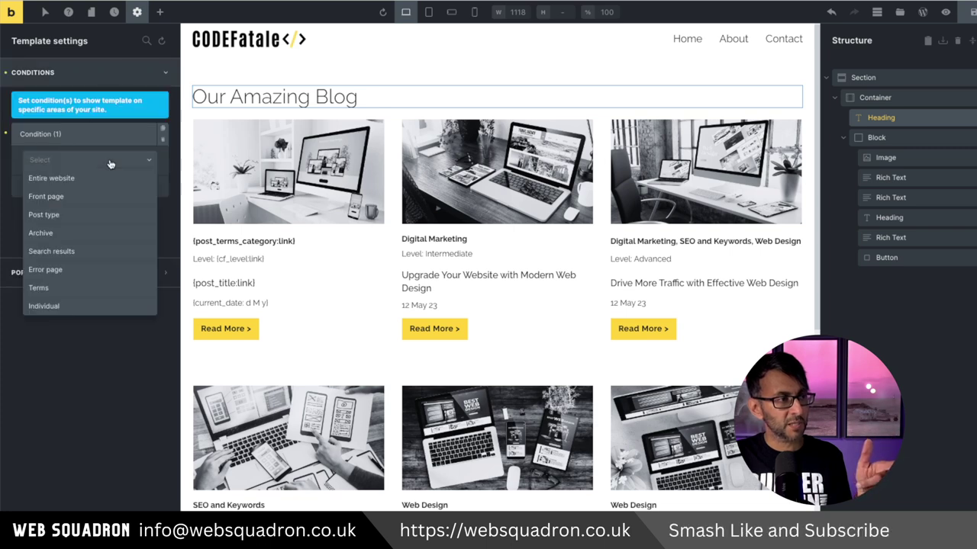
left_click(93, 233)
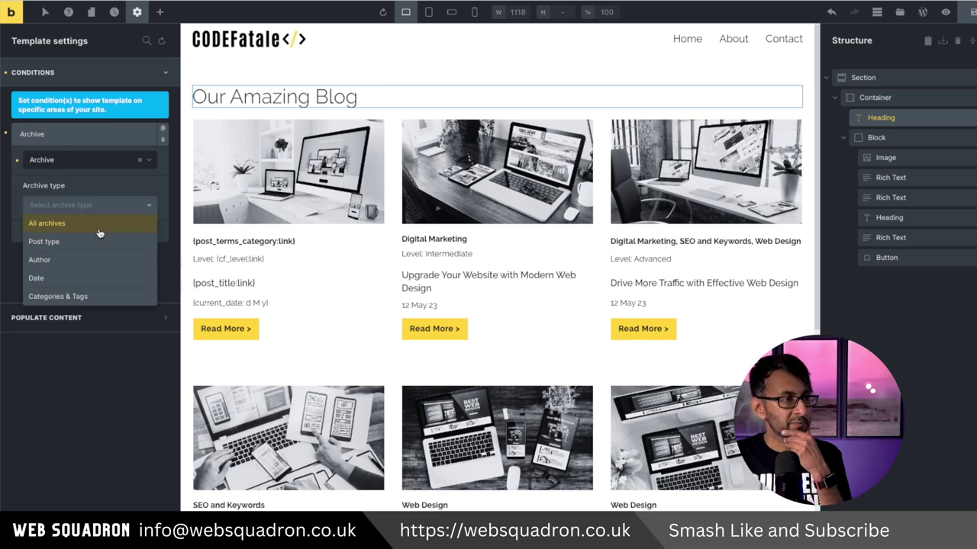
left_click(99, 226)
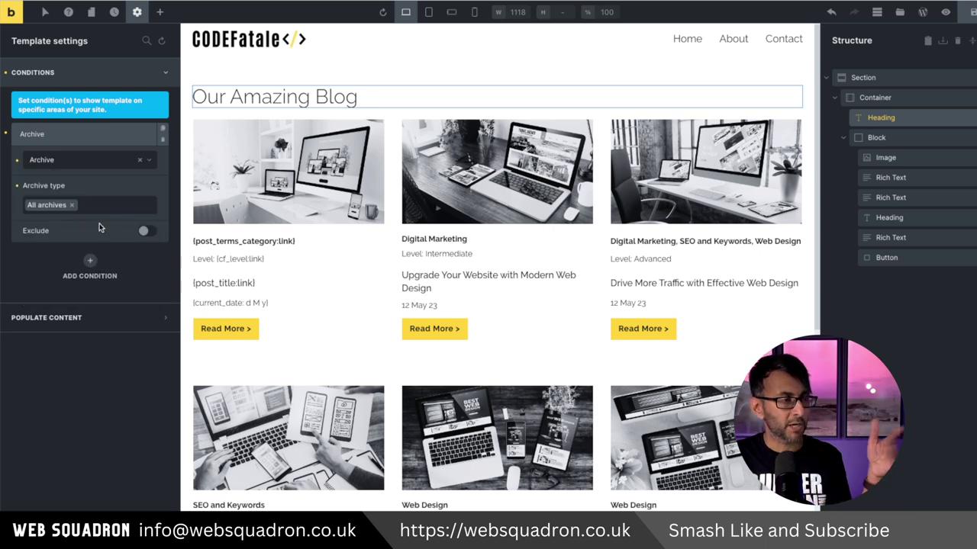
left_click(972, 23)
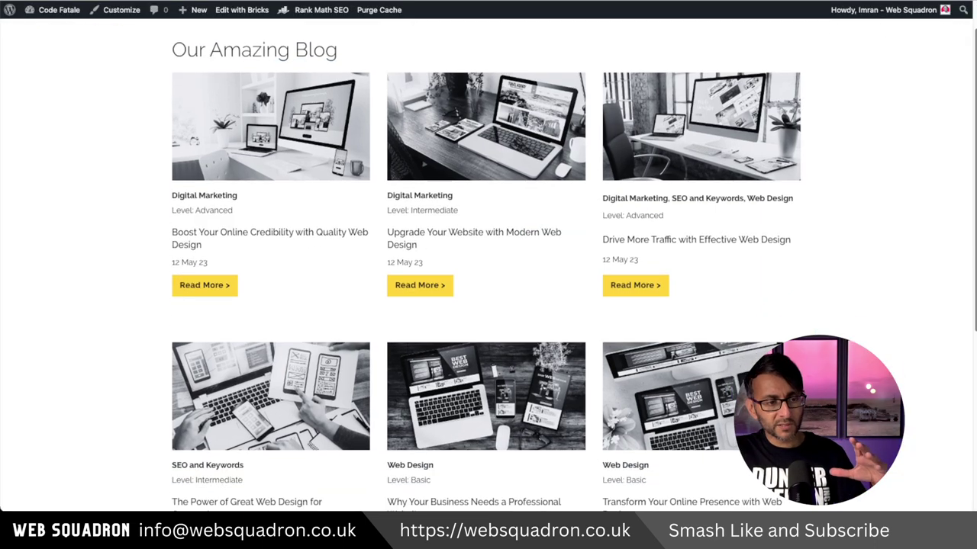
scroll(499, 105, "down", 3)
scroll(500, 105, "up", 4)
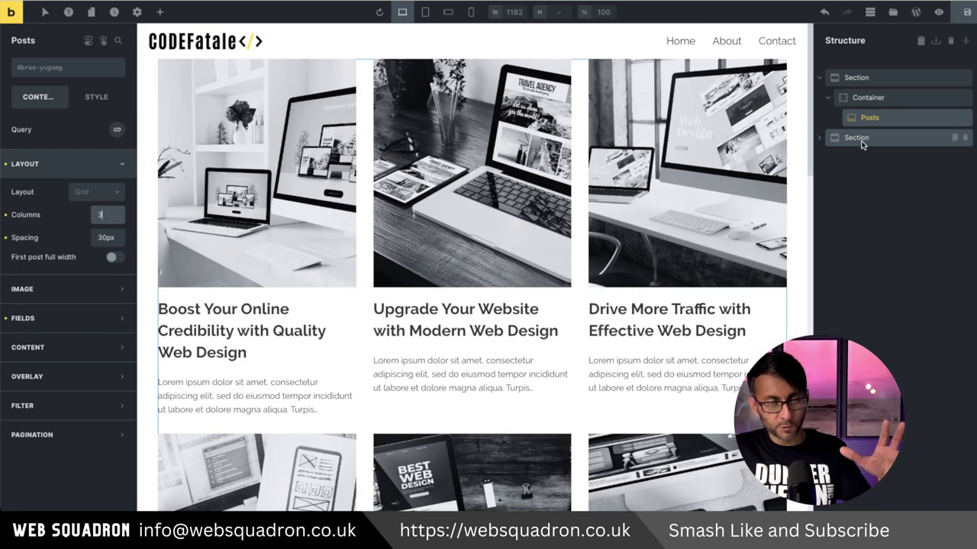
Compare the Posts element's options with the query loop Block's layout and query settings, checking for a filter option.
left_click(890, 77)
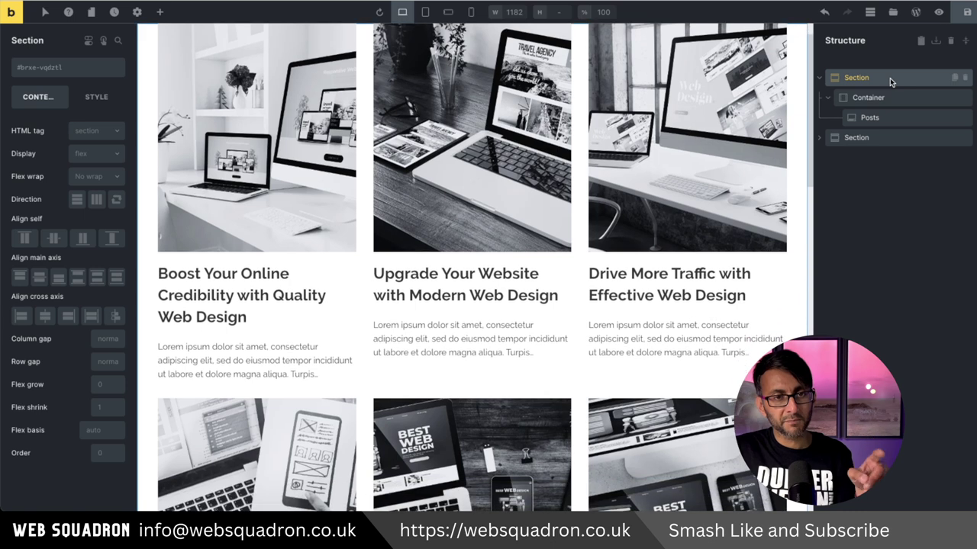
scroll(582, 210, "up", 1)
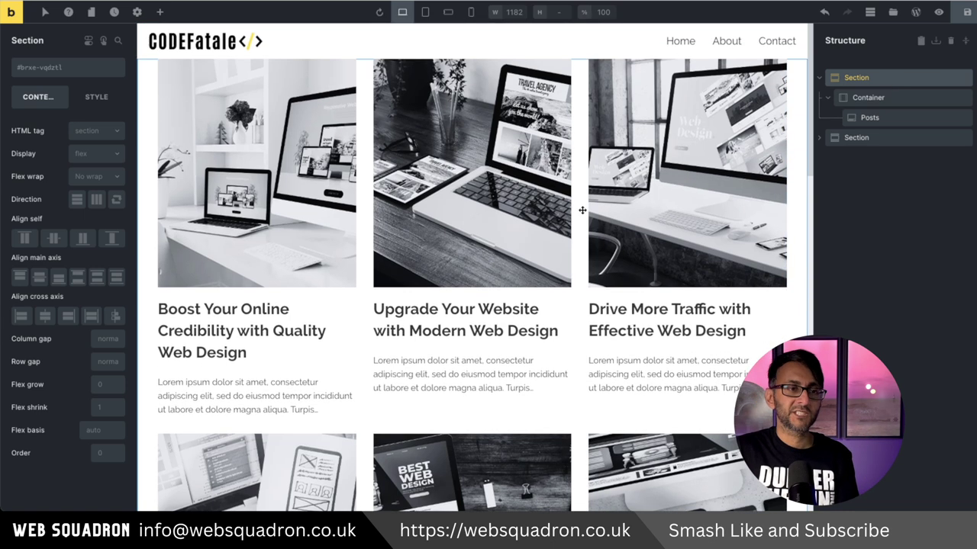
left_click(886, 118)
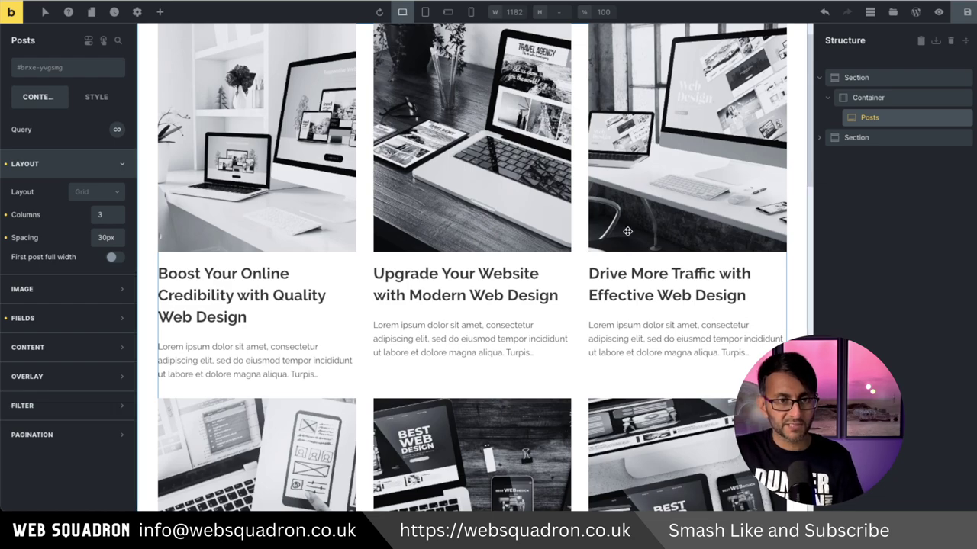
left_click(820, 139)
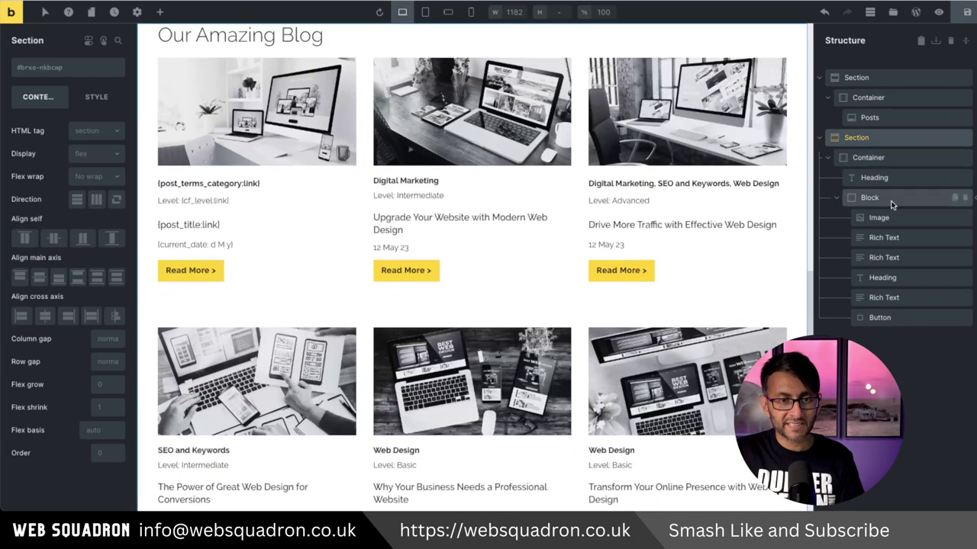
left_click(889, 197)
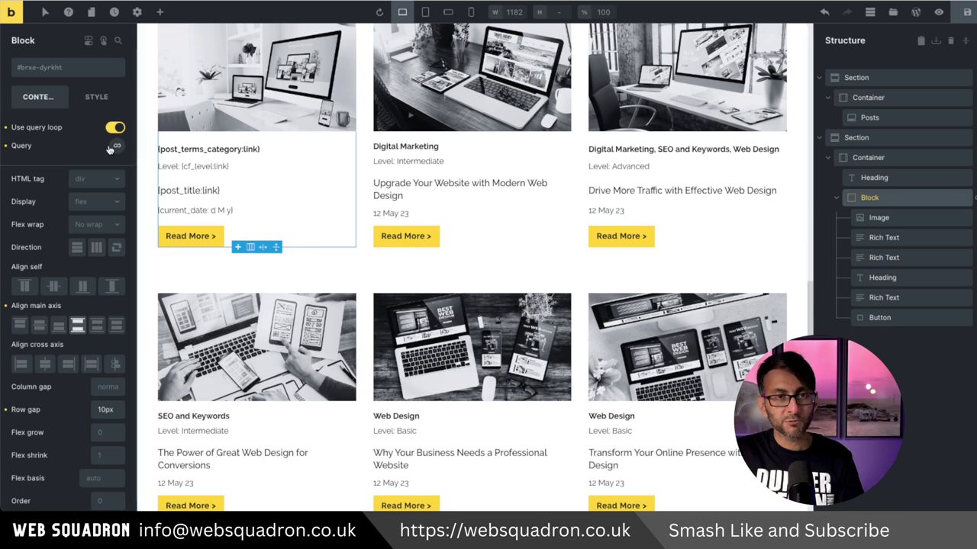
scroll(76, 290, "down", 1)
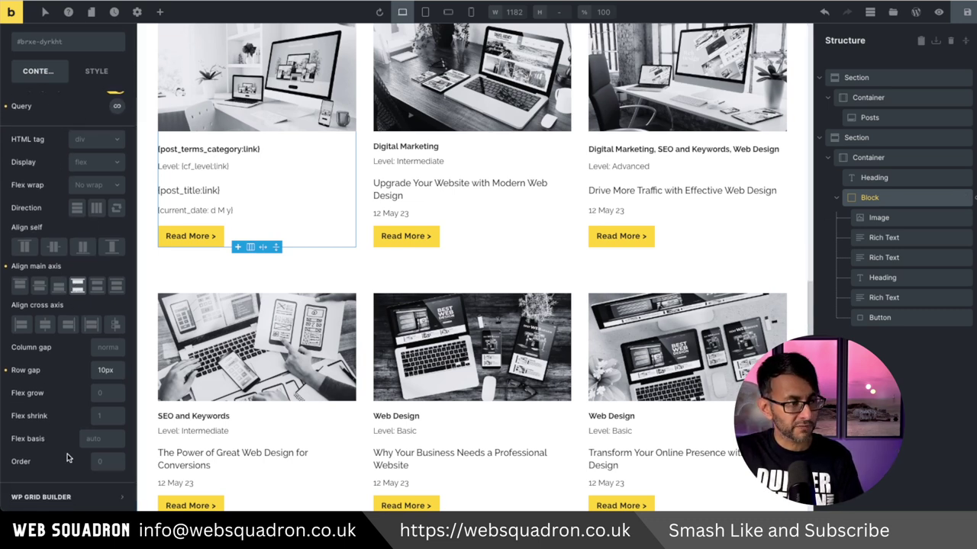
scroll(74, 296, "up", 2)
left_click(116, 145)
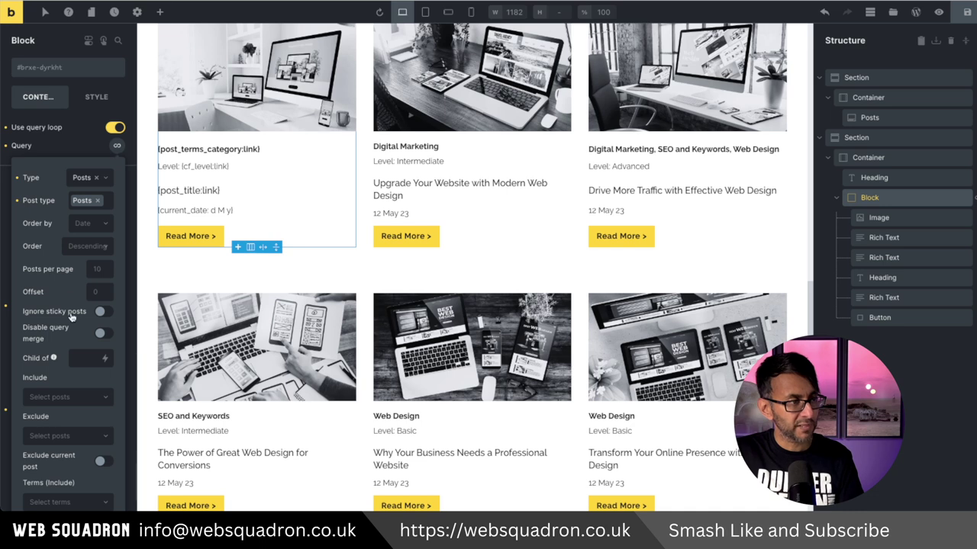
scroll(71, 317, "down", 5)
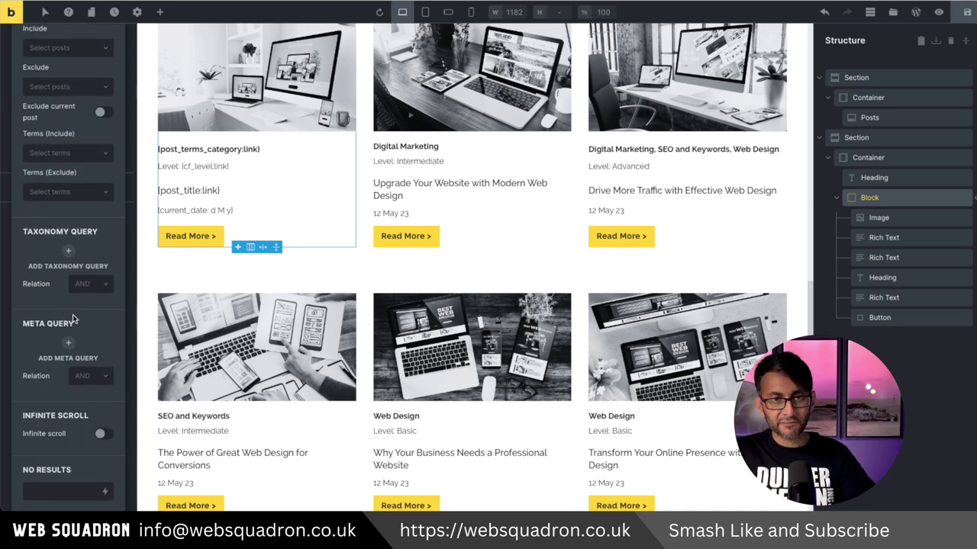
scroll(74, 320, "up", 5)
Search the available elements for "filter".
left_click(159, 12)
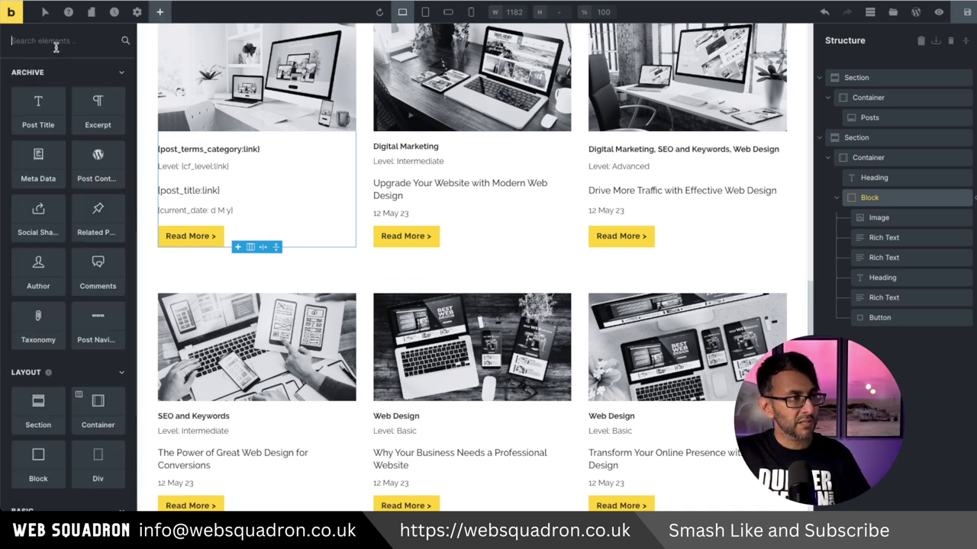
left_click(57, 44)
type("filter")
key("BackSpace")
key("BackSpace")
key("BackSpace")
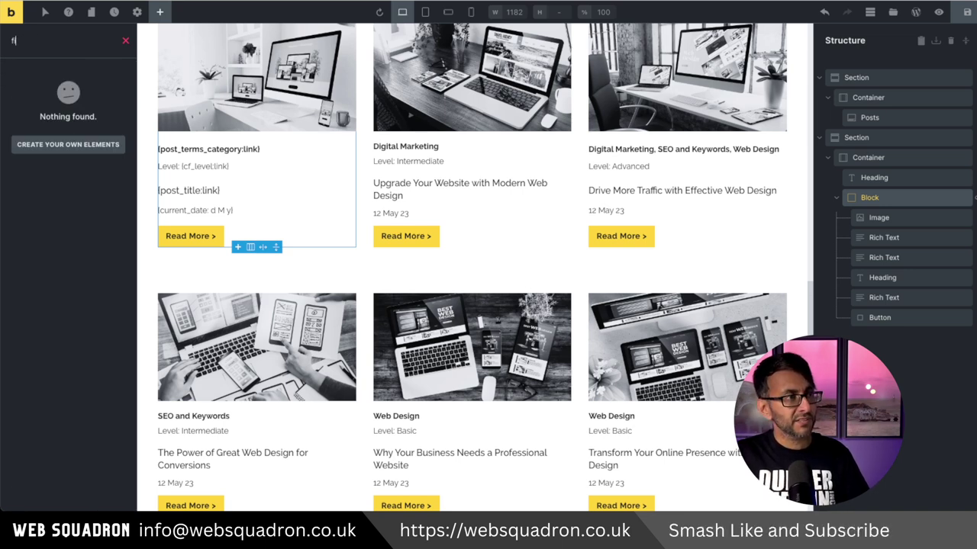
key("BackSpace")
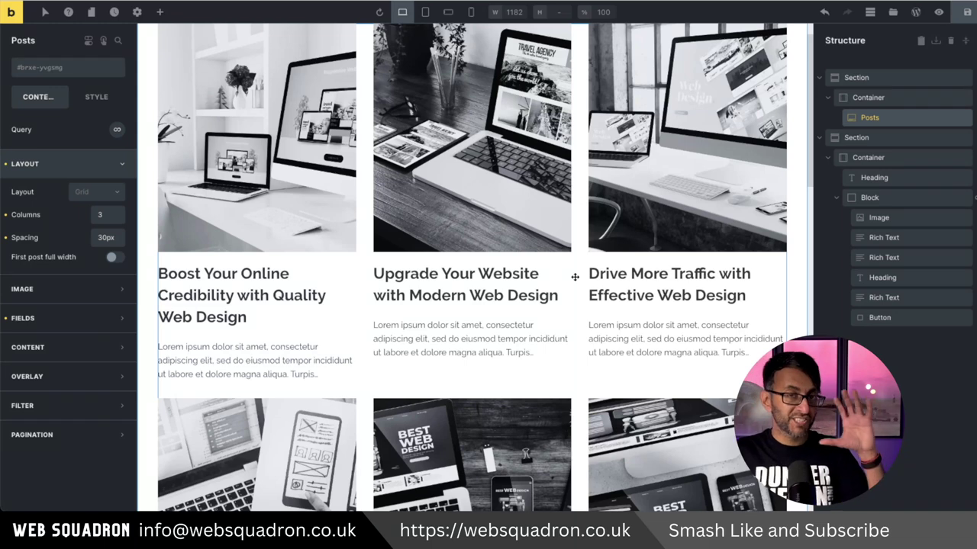
Enable a Categories (Post) taxonomy filter on the Posts element and align the filter text left.
left_click(80, 406)
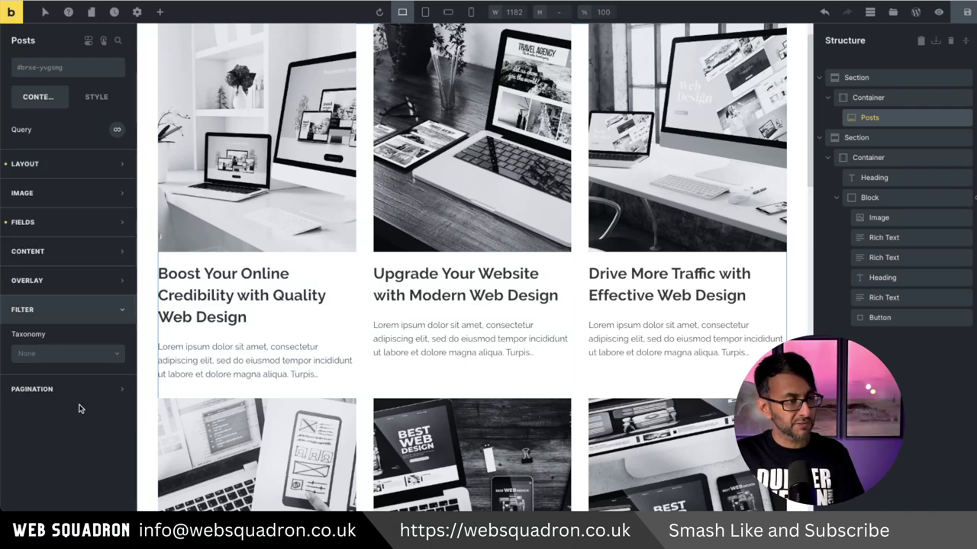
left_click(90, 356)
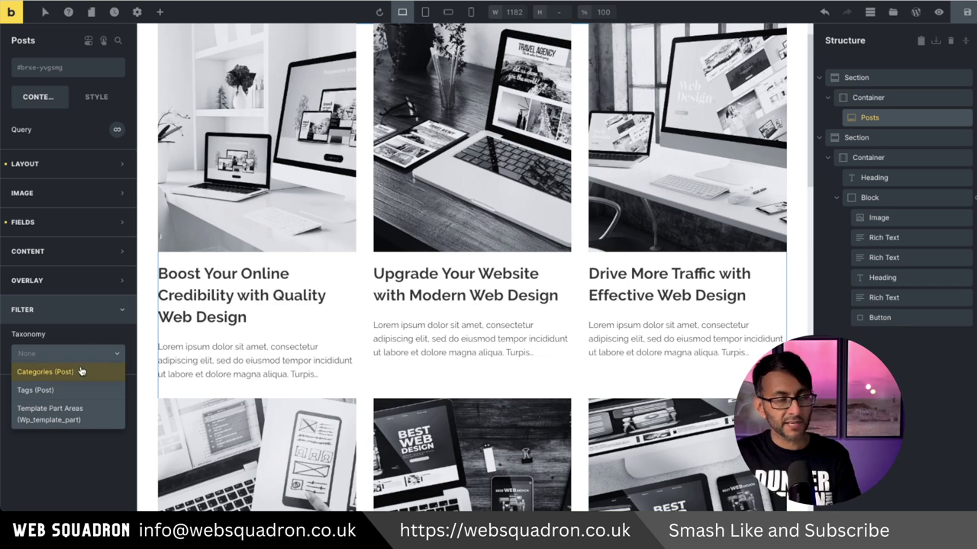
left_click(86, 374)
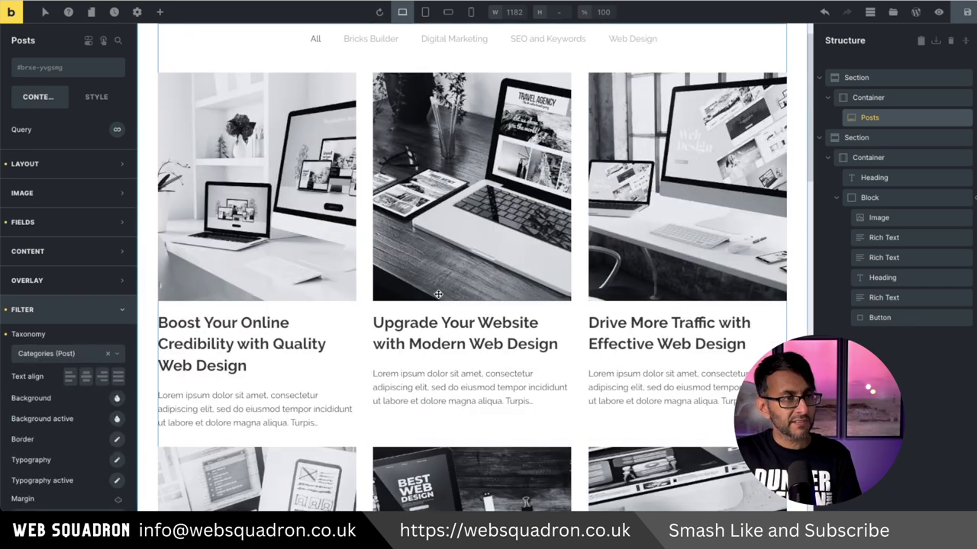
scroll(458, 84, "up", 1)
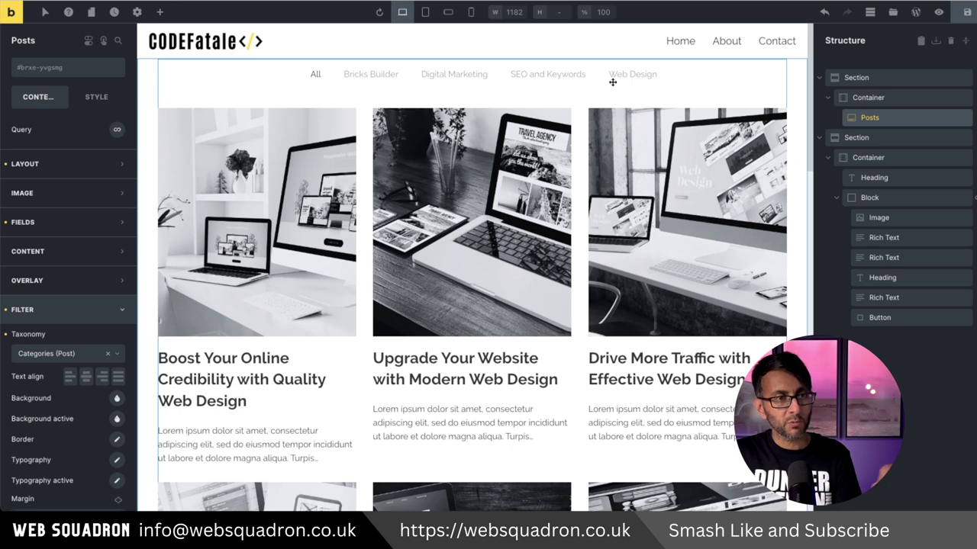
scroll(84, 385, "down", 1)
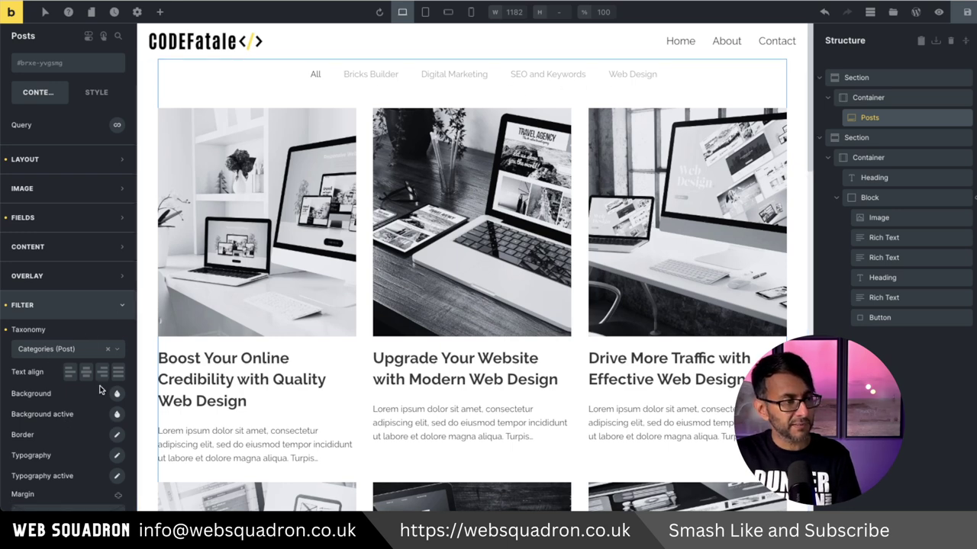
left_click(69, 372)
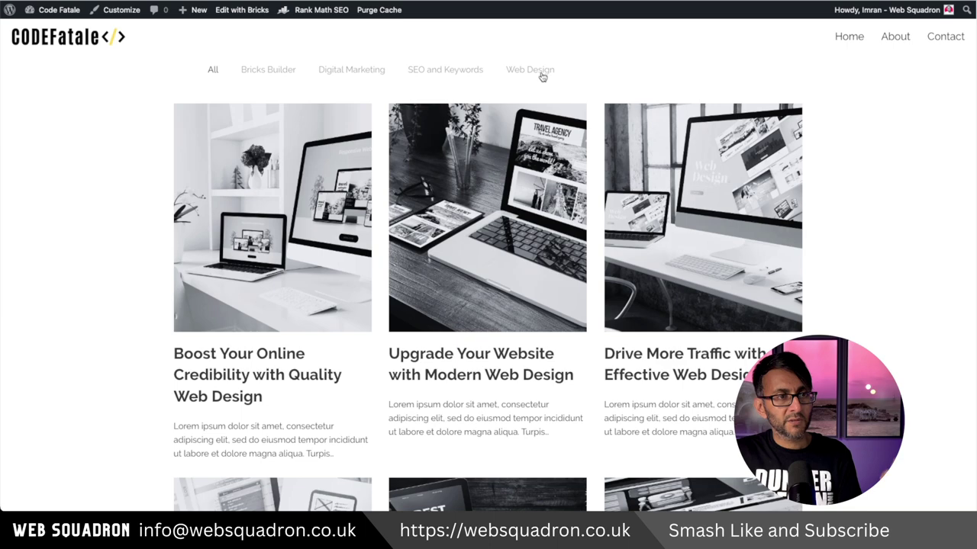
Test the Web Design, SEO and Keywords, and Digital Marketing category filters on the live posts page.
left_click(541, 72)
left_click(443, 73)
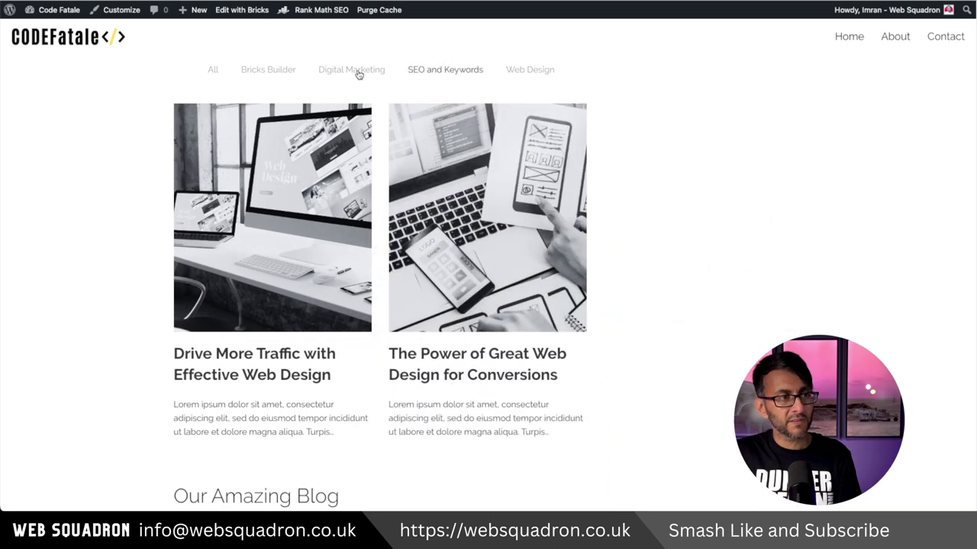
left_click(358, 73)
left_click(443, 72)
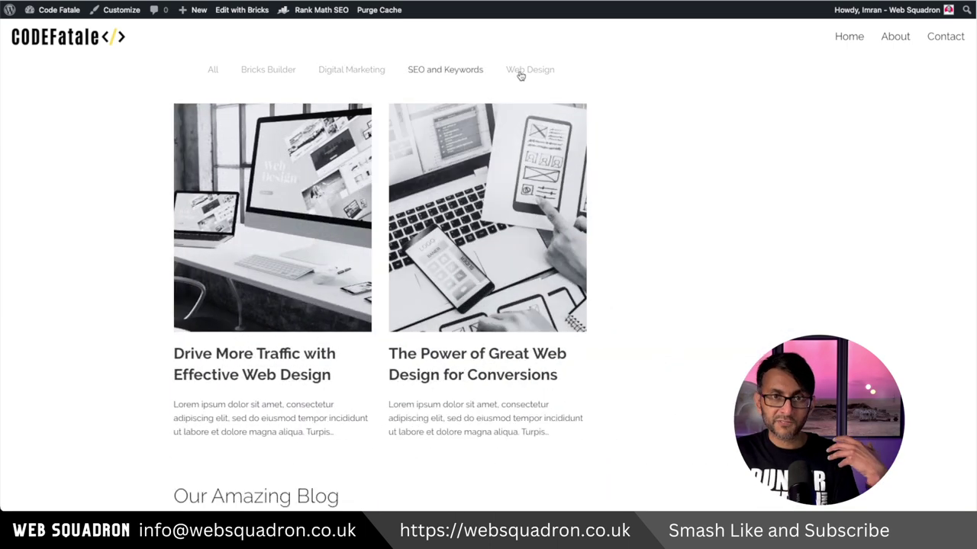
left_click(524, 74)
left_click(450, 73)
left_click(351, 72)
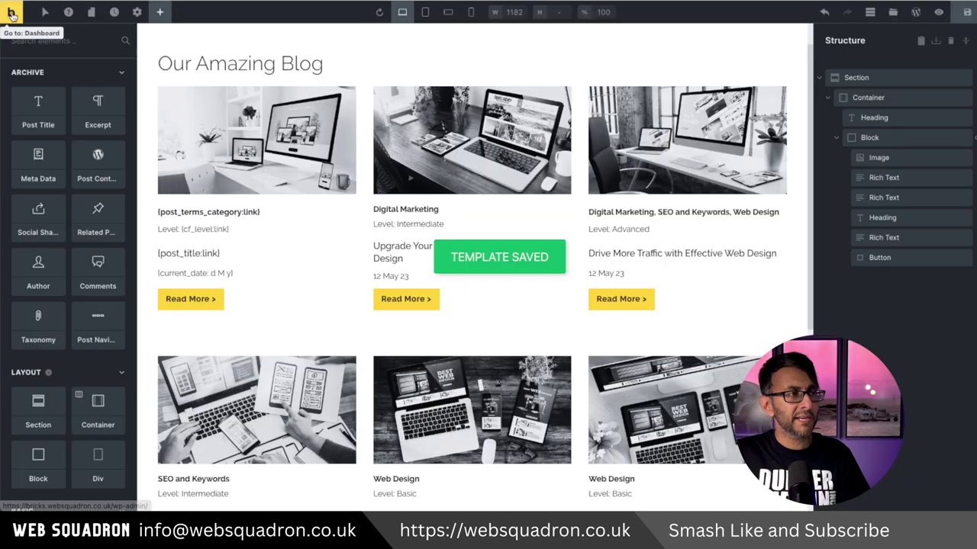
Go to the WordPress dashboard, review the installed plugins and open the All Facets page of Gridbuilder WP.
left_click(13, 17)
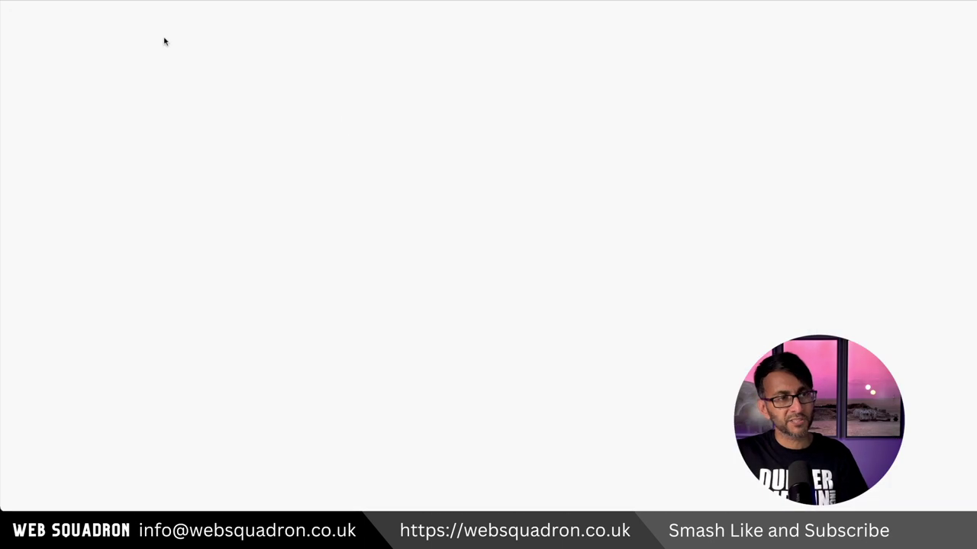
mouse_move(54, 353)
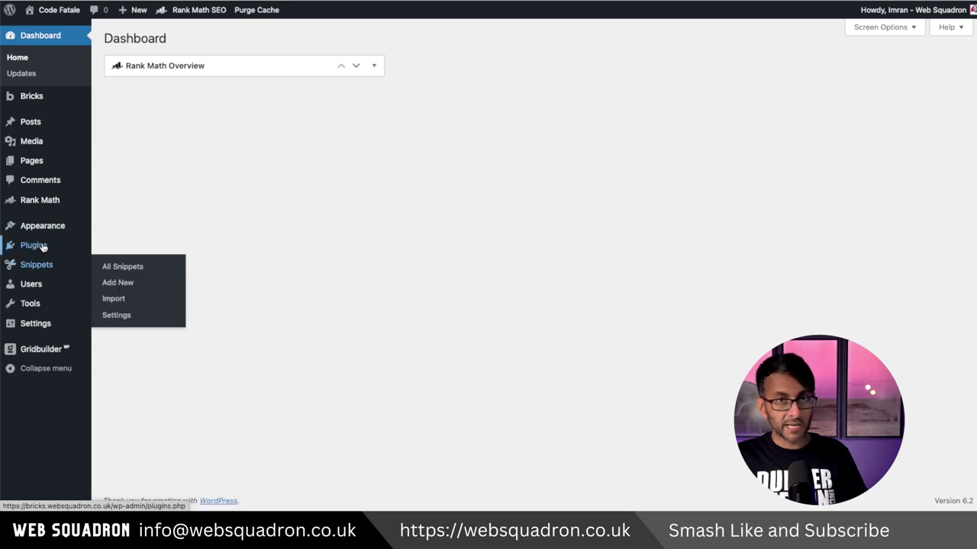
left_click(112, 248)
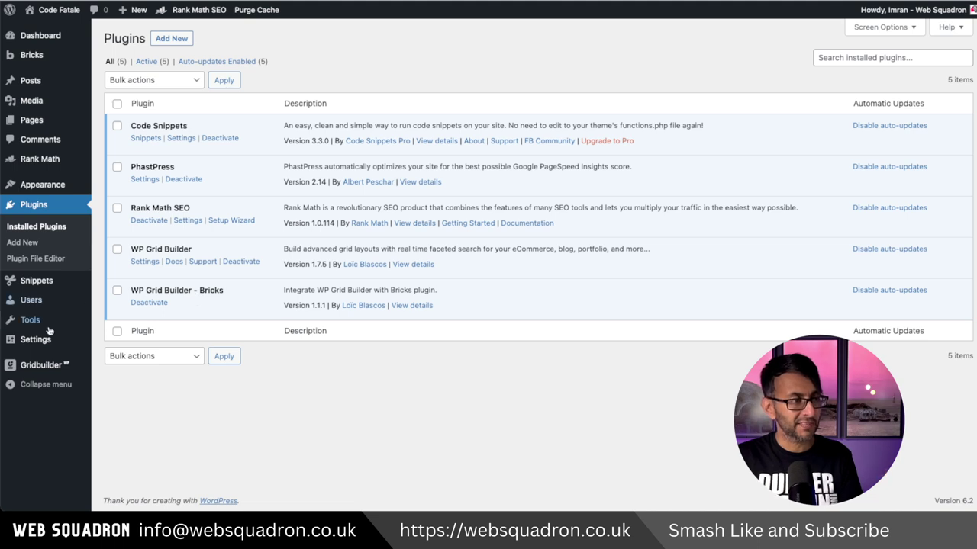
mouse_move(42, 371)
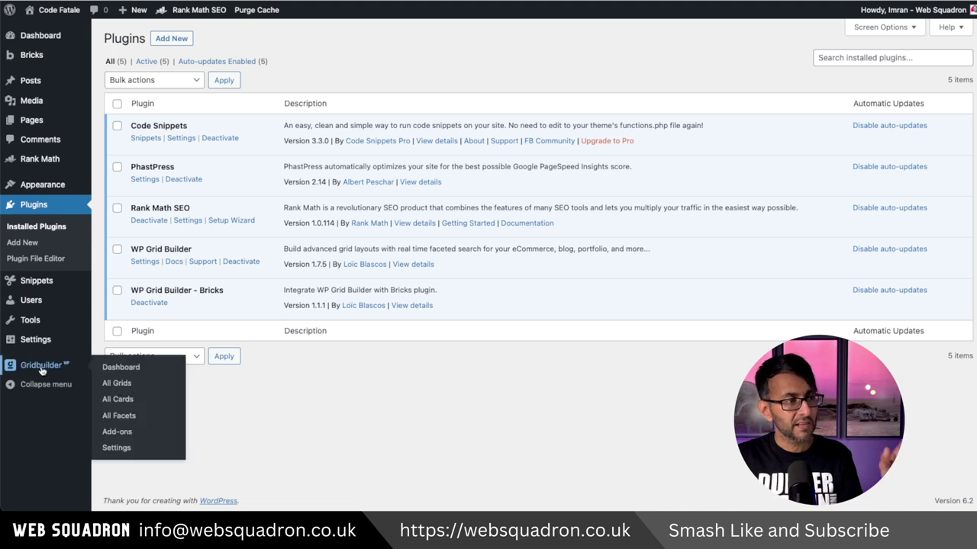
left_click(120, 416)
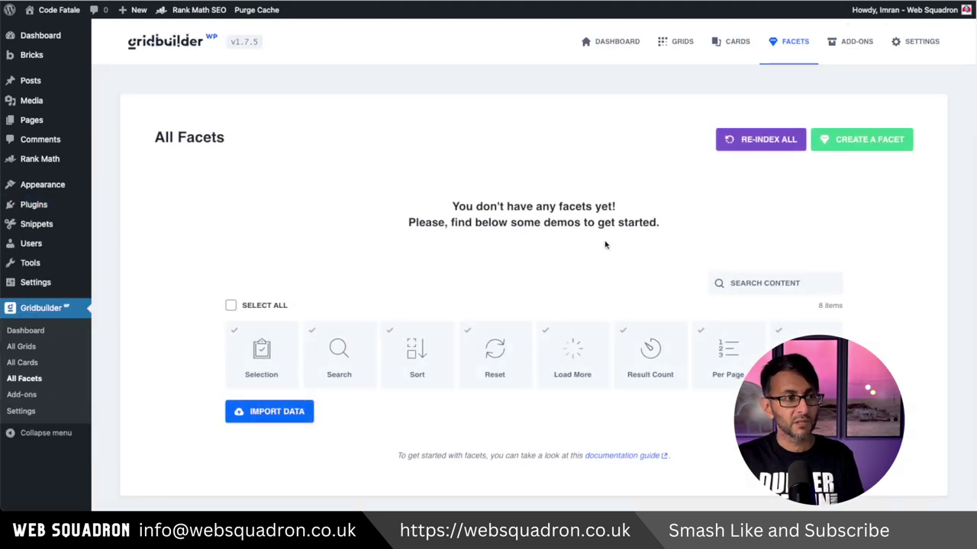
Create a new facet with the name and title Categories and the slug categories.
left_click(860, 145)
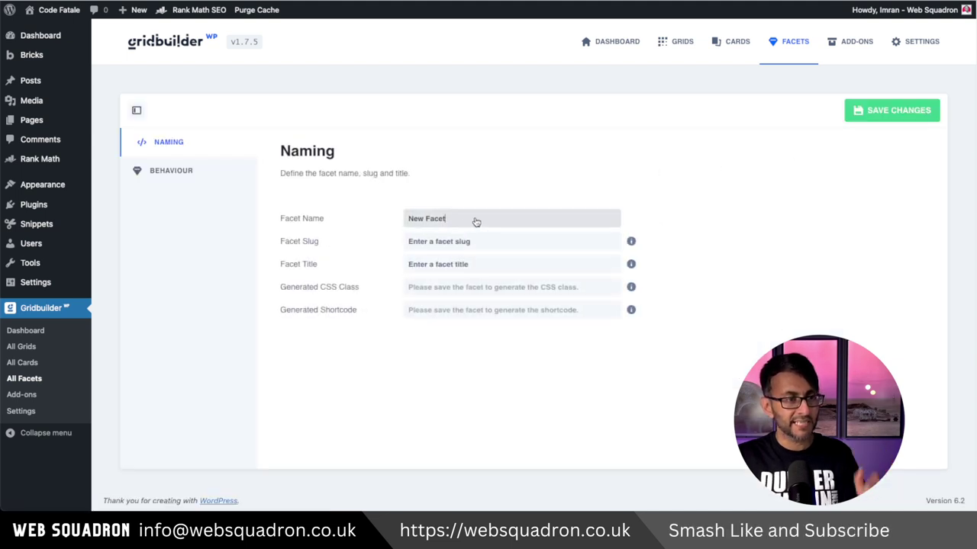
type("categories")
left_click_drag(445, 218, 405, 219)
key("ctrl+c")
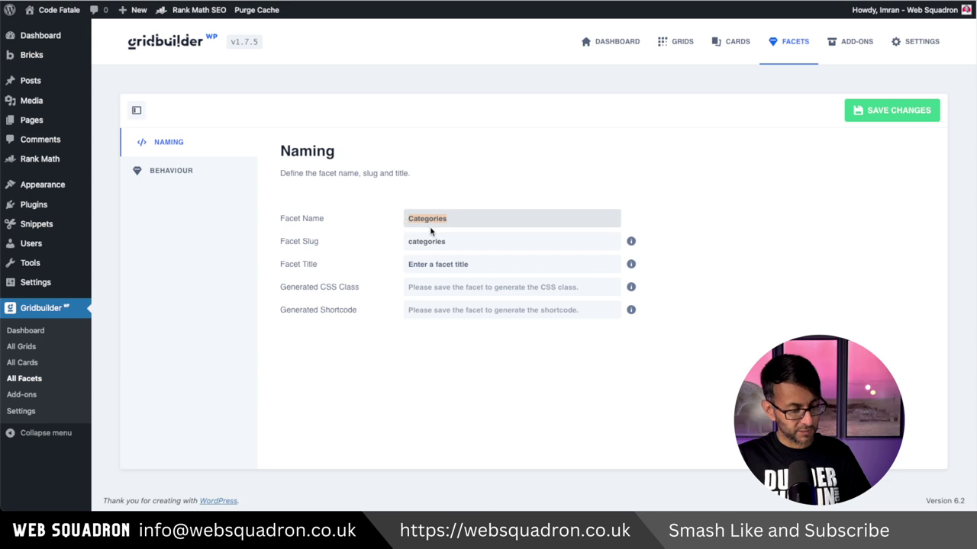
left_click(450, 265)
key("ctrl+v")
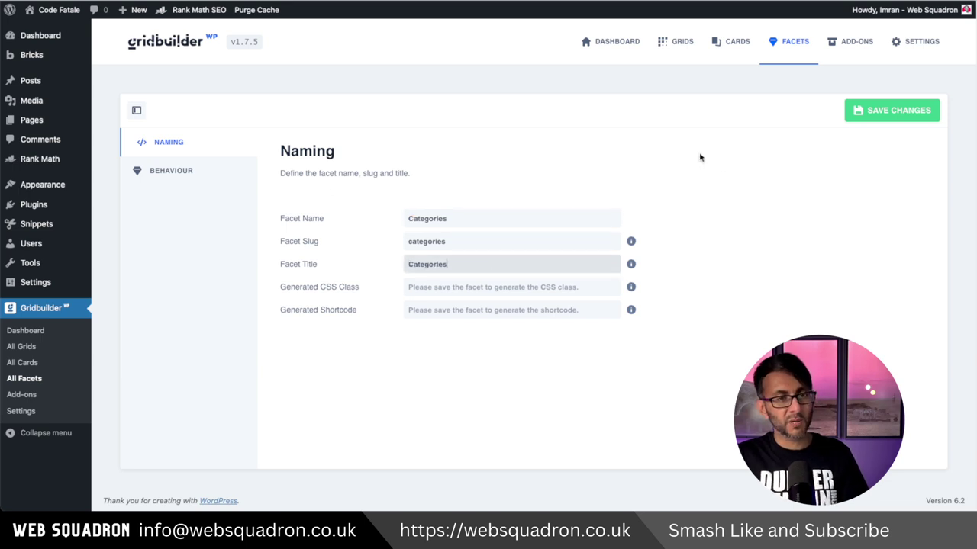
Set the facet's filter type to Buttons and have it filter by the Categories taxonomy.
left_click(173, 179)
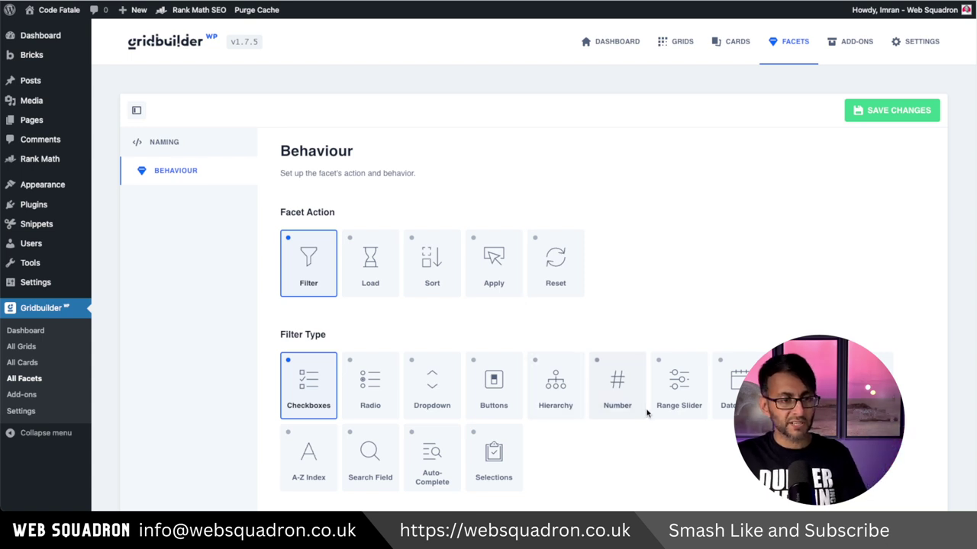
scroll(535, 328, "down", 3)
left_click(509, 289)
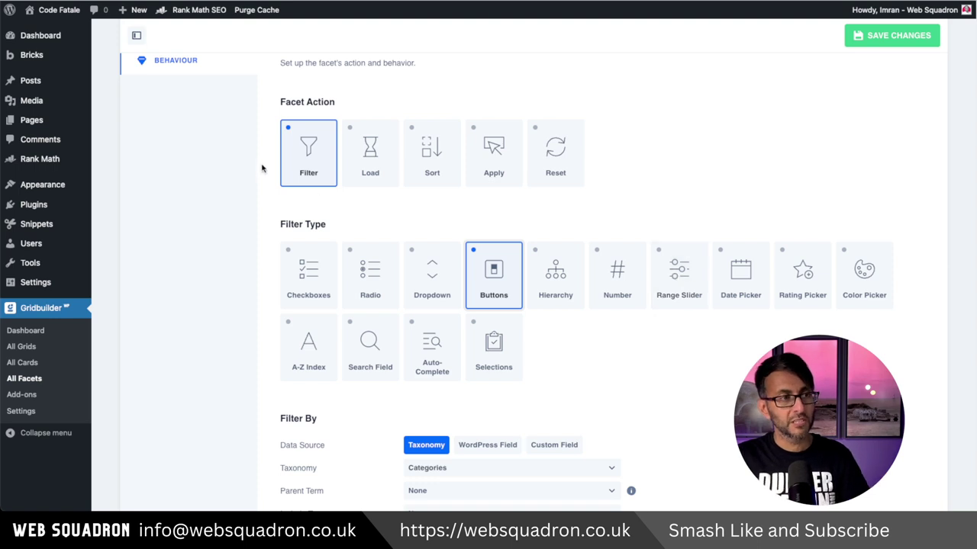
scroll(569, 381, "down", 5)
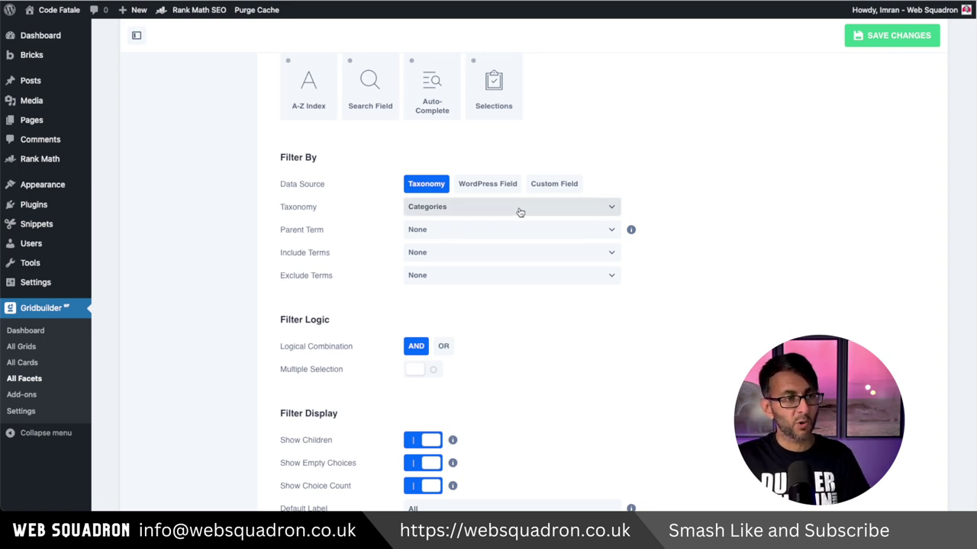
left_click(521, 212)
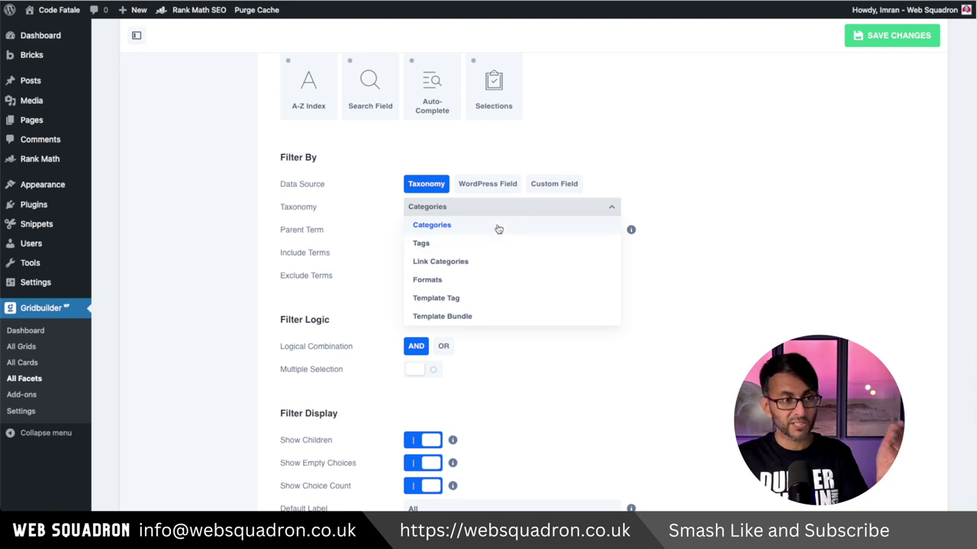
left_click(498, 230)
Turn off Show Empty Choices for the facet and save the changes.
scroll(413, 354, "down", 3)
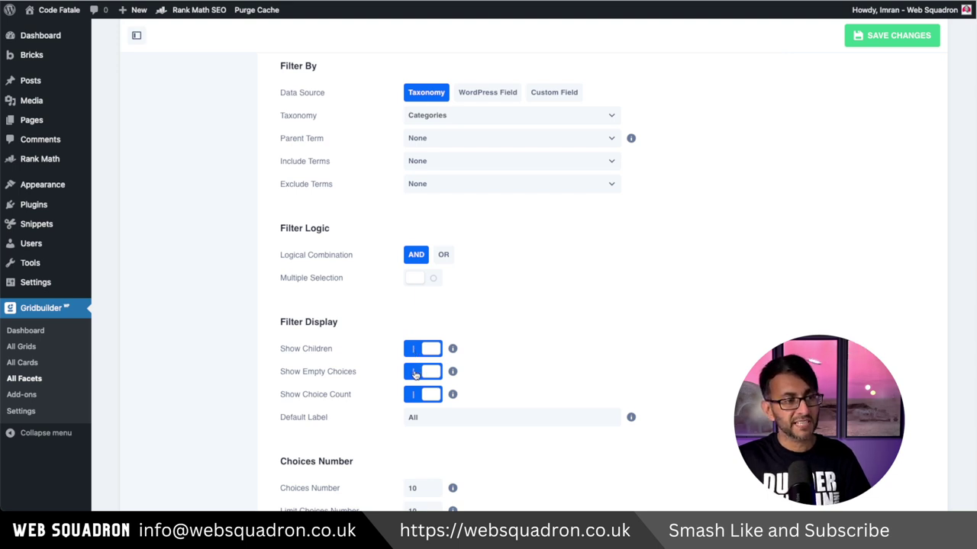
left_click(415, 374)
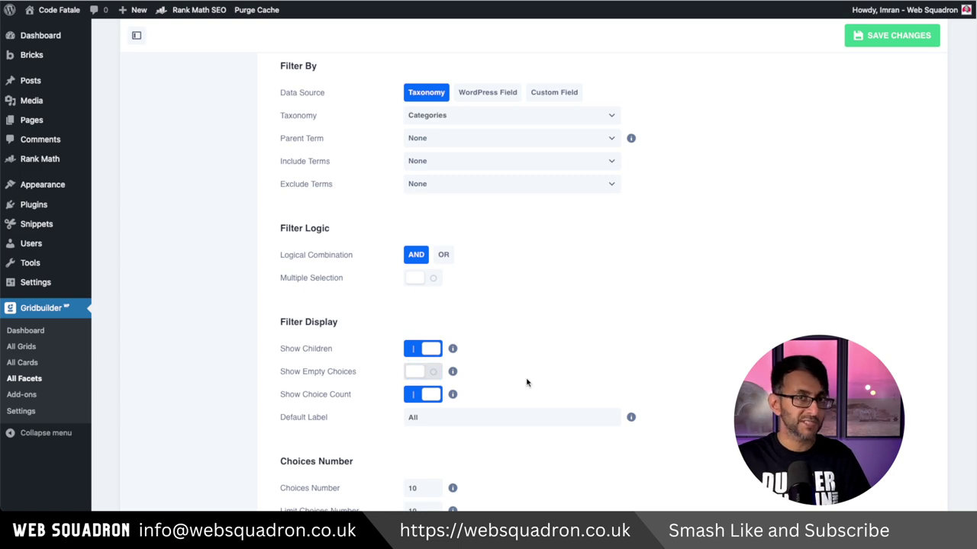
left_click(898, 38)
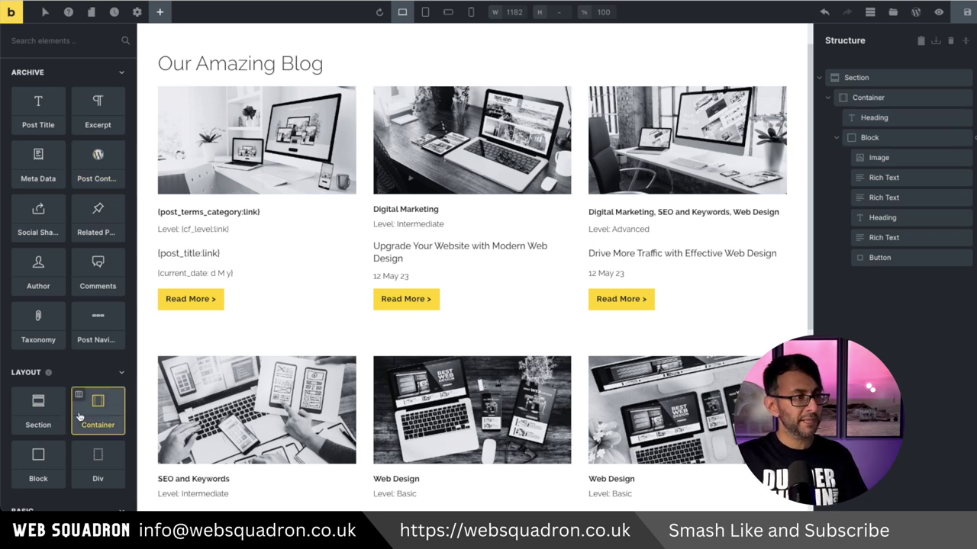
Switch to the Bricks editor and add a Facet element between the blog heading and the post loop Block.
left_click(73, 47)
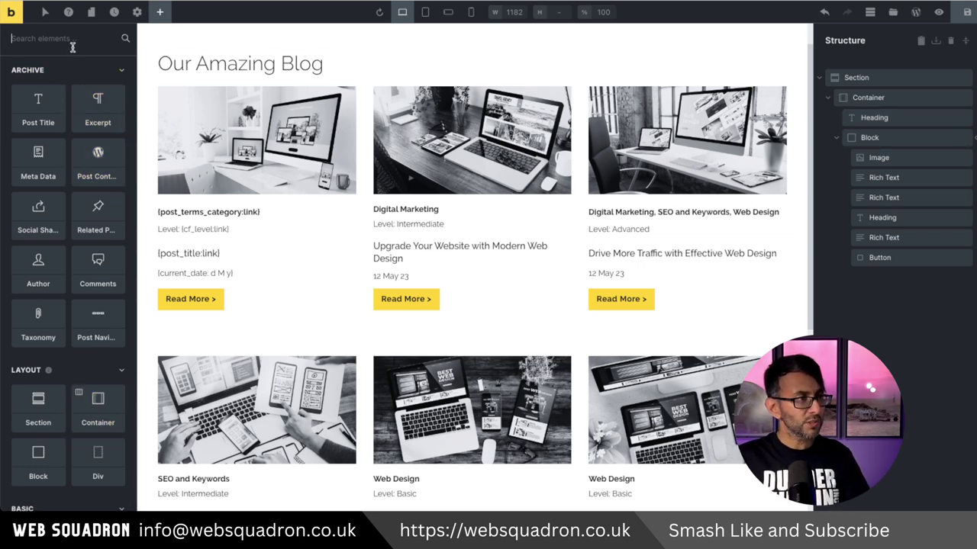
type("face")
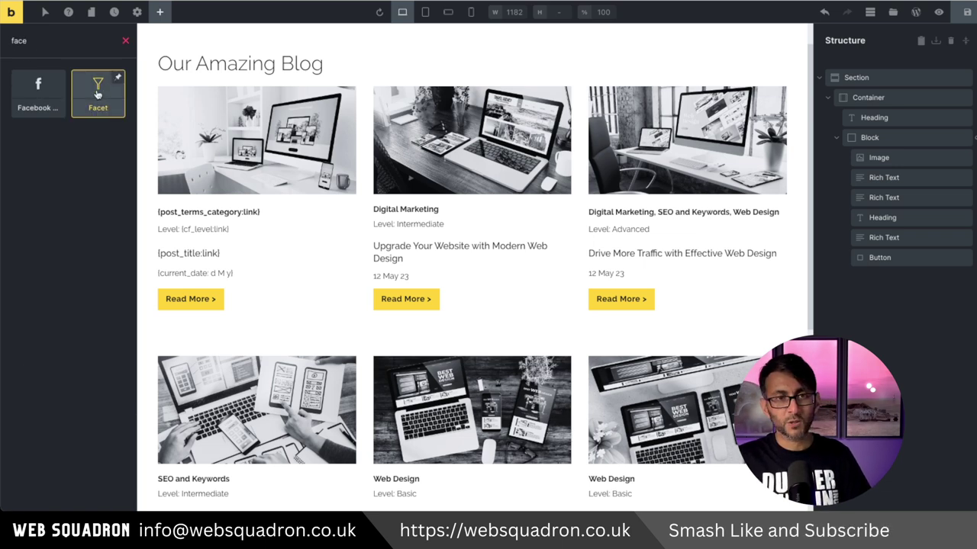
left_click_drag(96, 94, 601, 255)
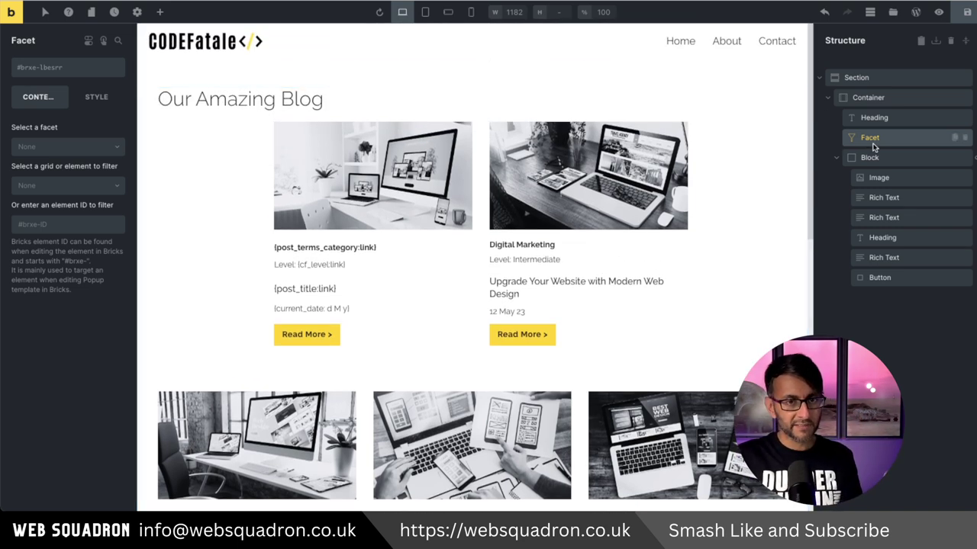
Set the Facet element's width to 100%.
left_click(97, 97)
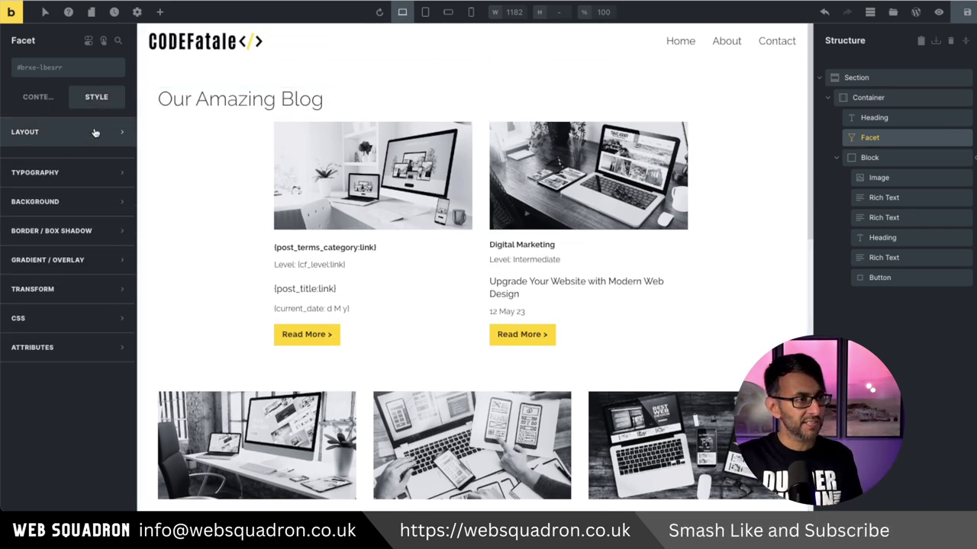
left_click(69, 132)
left_click(98, 364)
type("100")
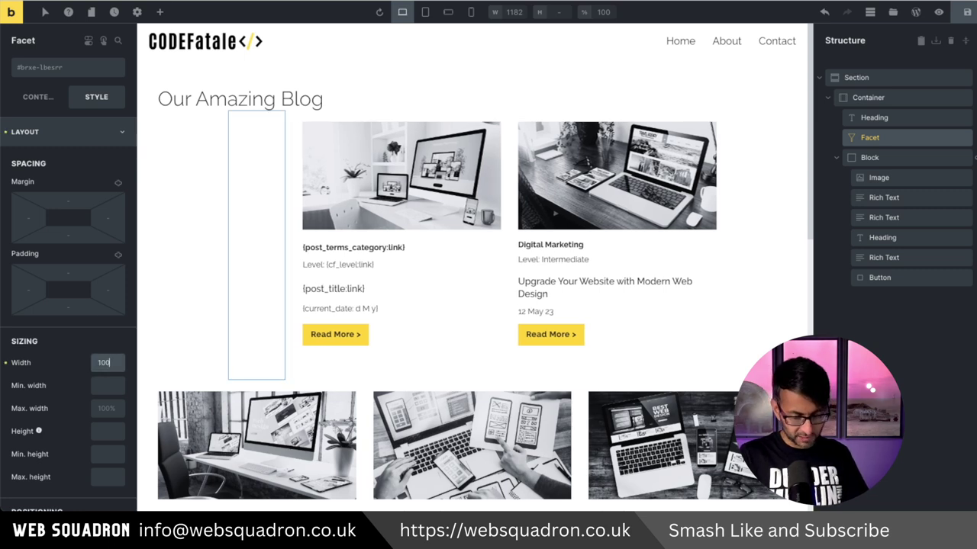
type("%")
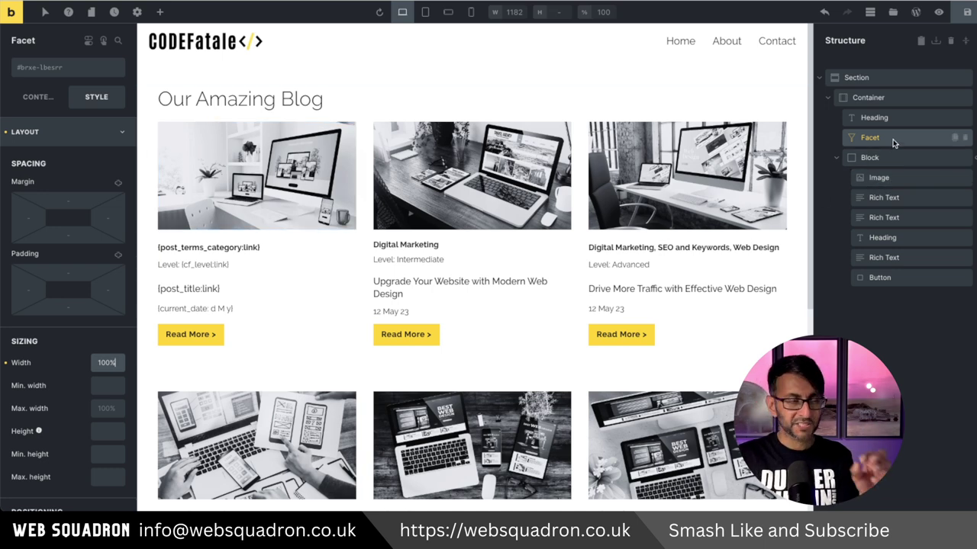
Assign the Categories facet to the Facet element and make it filter Bricks - Block (#dyrkht).
left_click(37, 97)
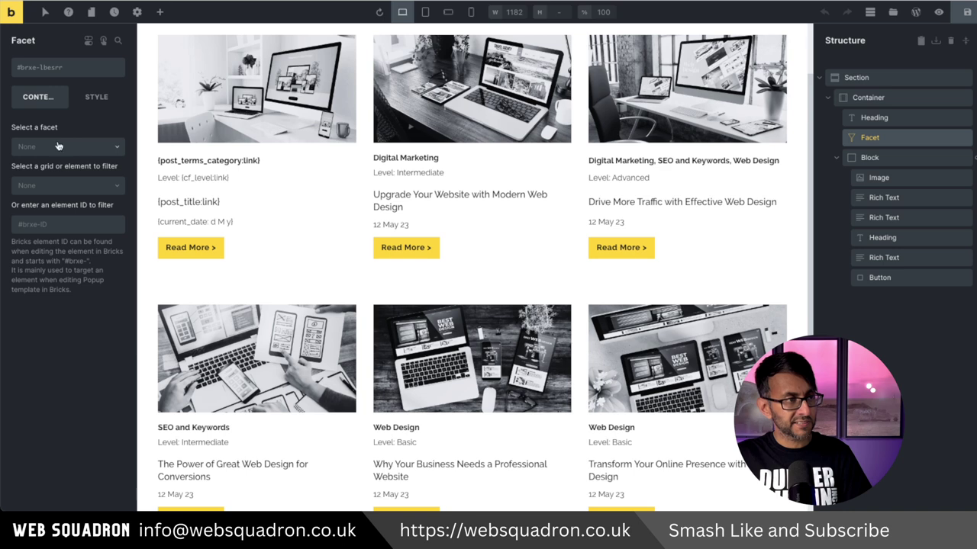
left_click(81, 147)
left_click(70, 184)
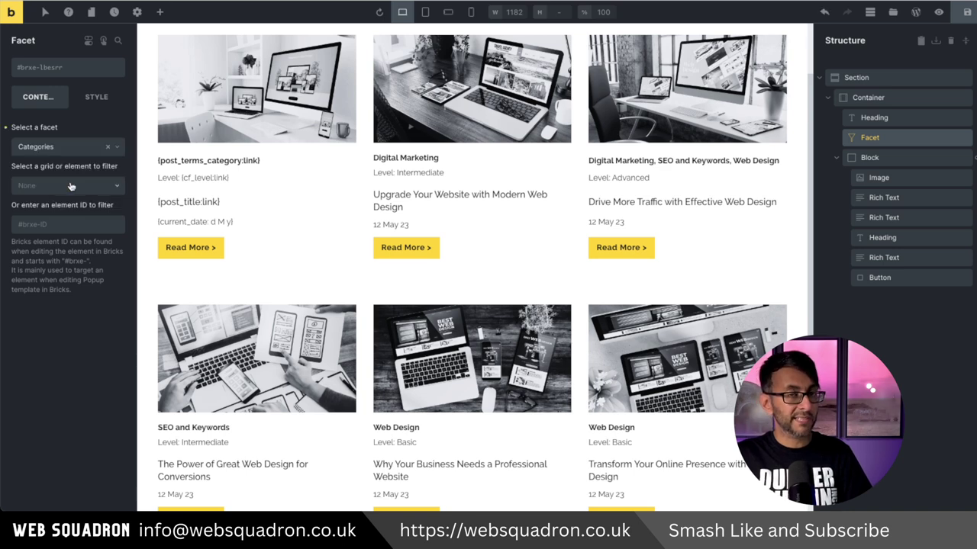
left_click(73, 185)
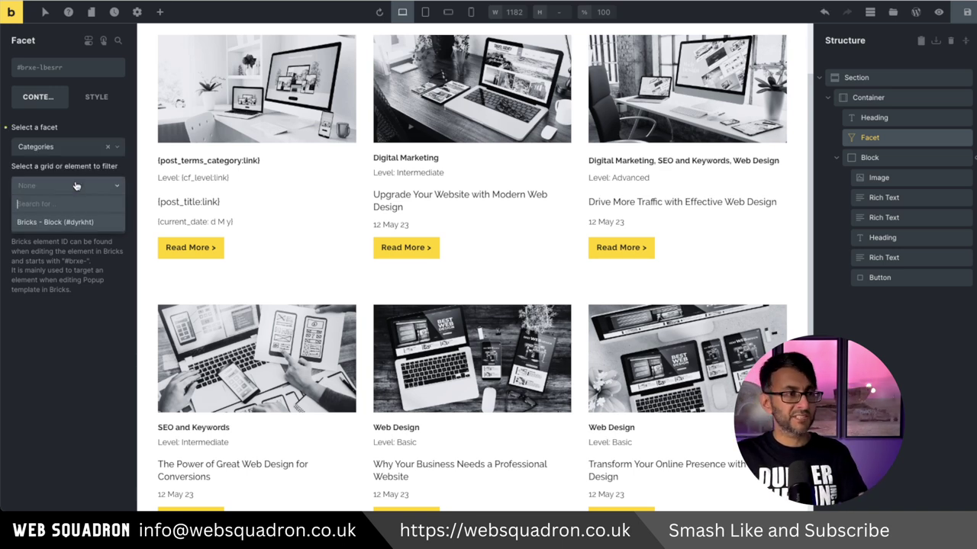
left_click(88, 224)
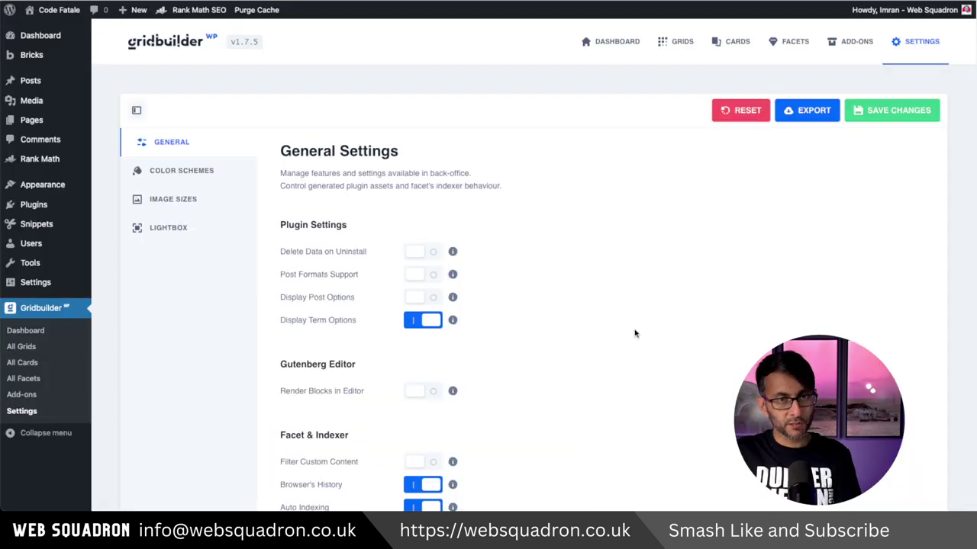
Change the accent color to yellow in the Gridbuilder WP color scheme settings.
left_click(221, 175)
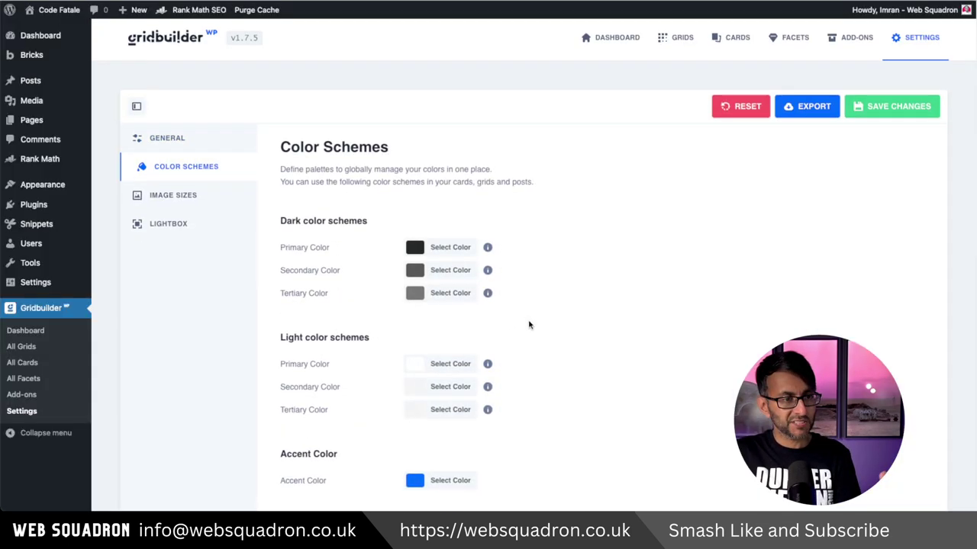
scroll(527, 266, "down", 2)
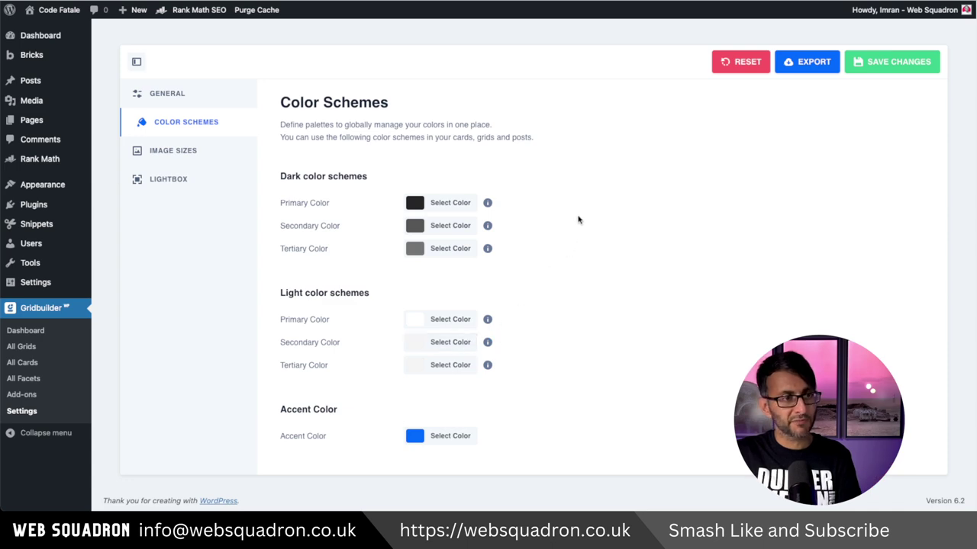
scroll(534, 305, "down", 4)
left_click(450, 335)
left_click(429, 365)
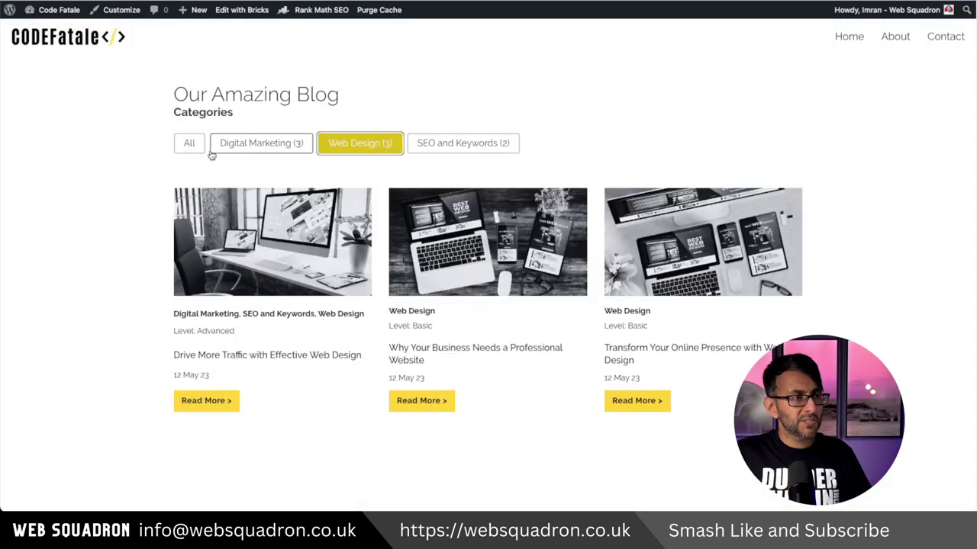
Test the All and Digital Marketing filters on the live blog page and inspect the Categories facet title.
left_click(202, 150)
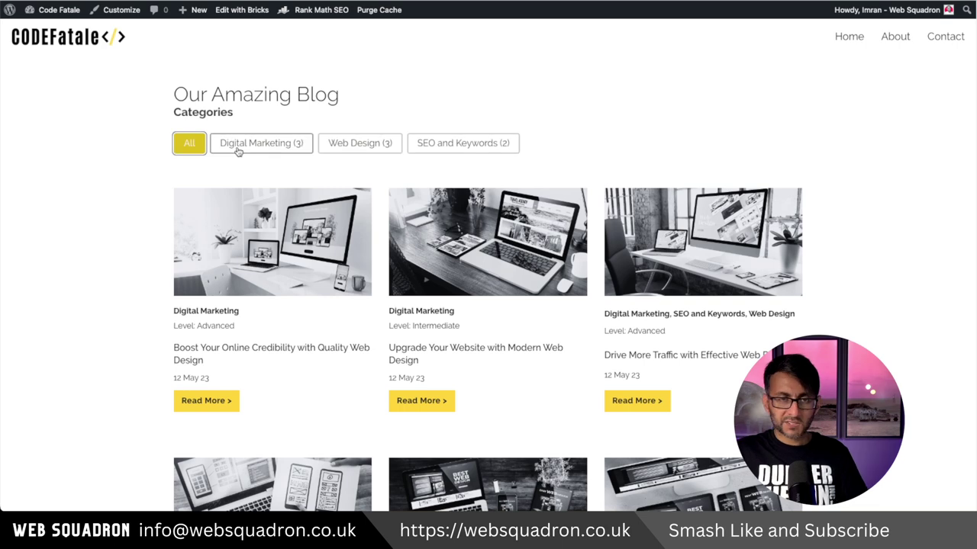
left_click(239, 150)
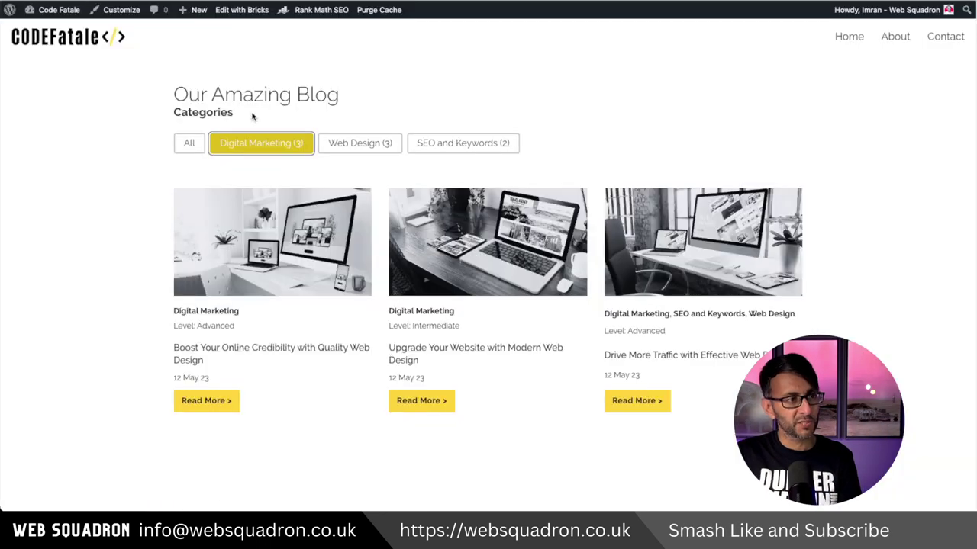
right_click(202, 112)
left_click(297, 369)
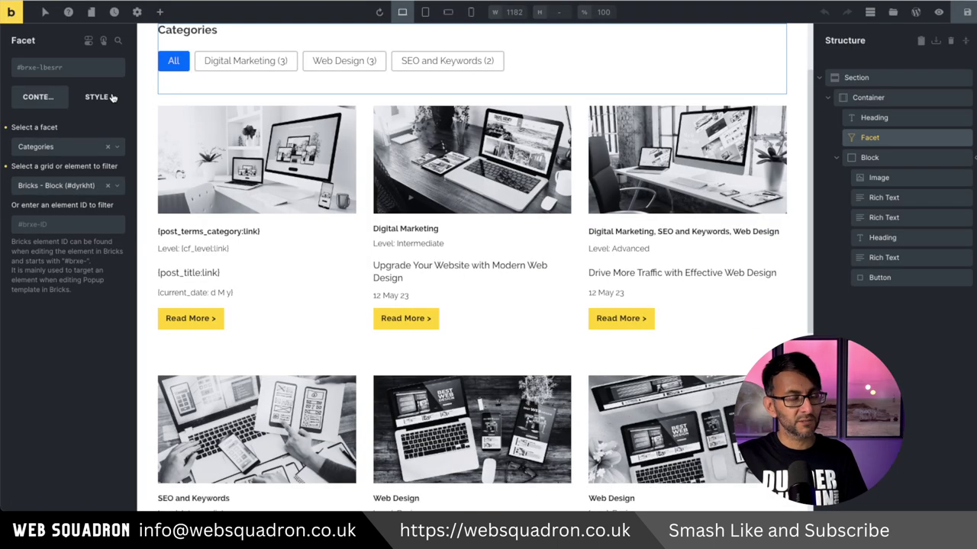
Hide the facet title with the custom CSS .wpgb-facet-title {display:none;} and adjust the Facet element's layout spacing.
left_click(96, 97)
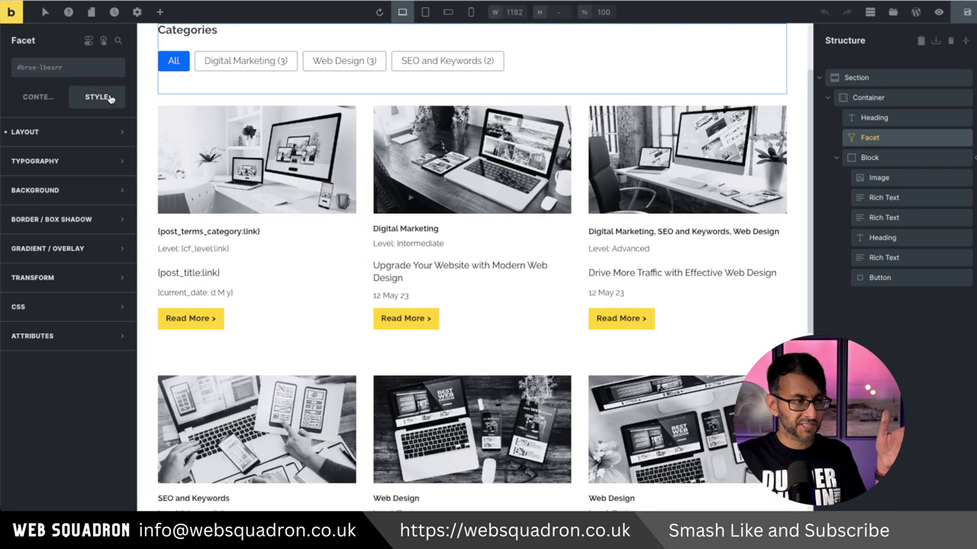
left_click(84, 313)
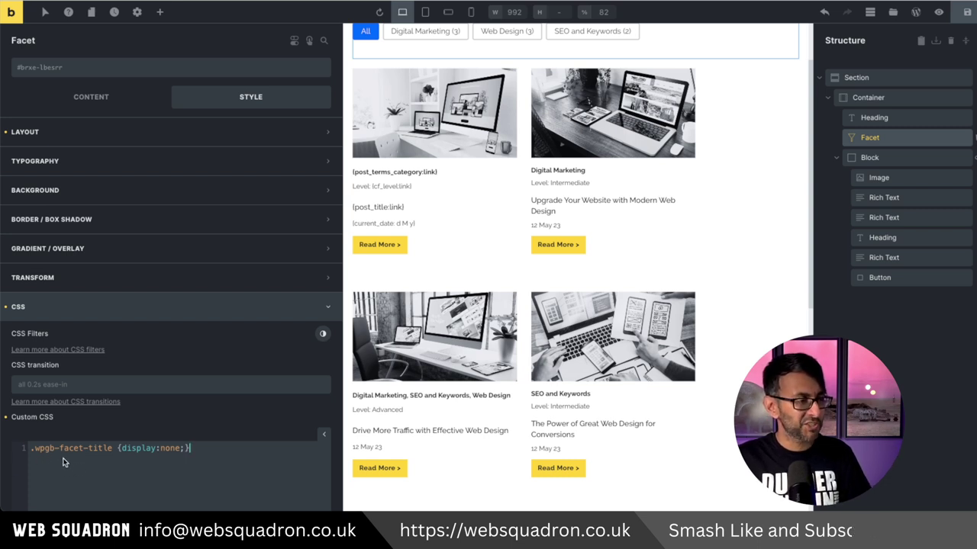
scroll(499, 270, "up", 2)
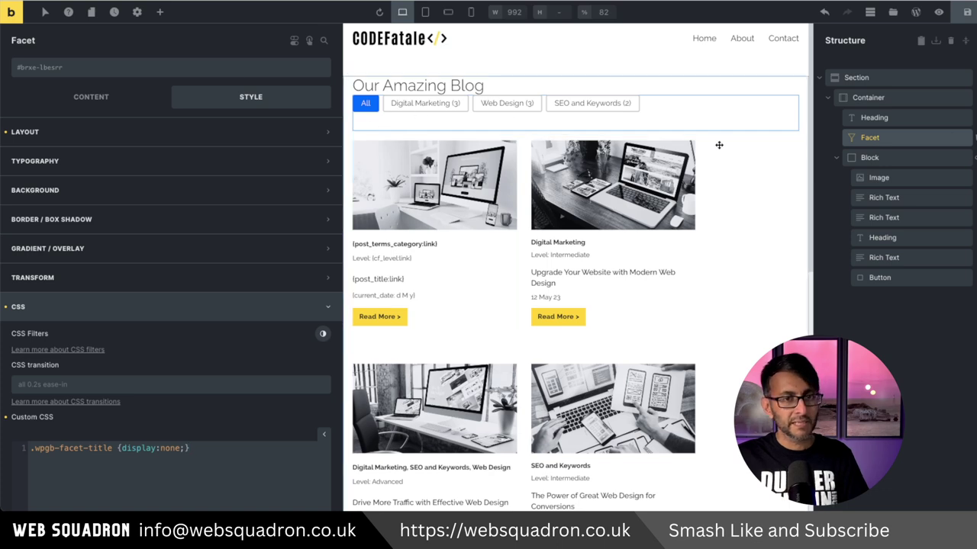
left_click(116, 135)
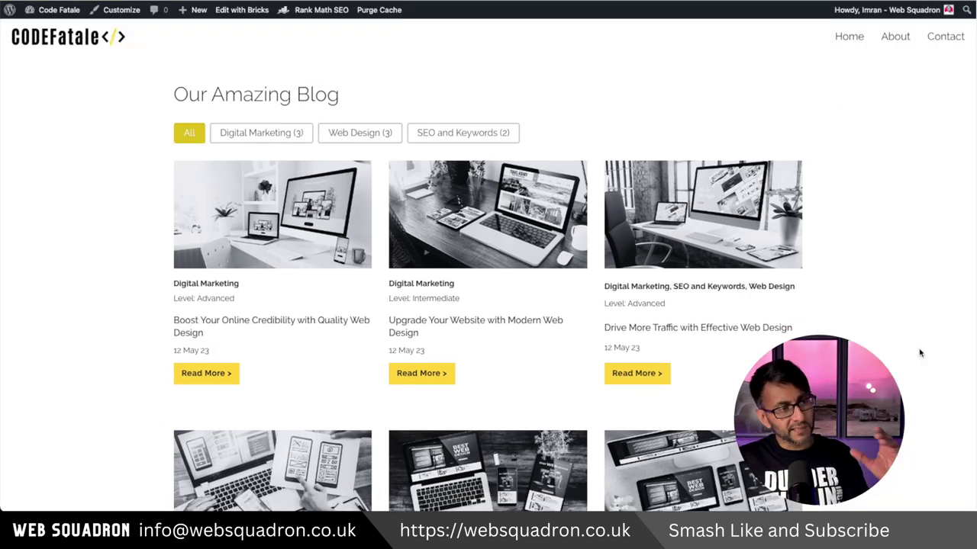
Test the SEO and Keywords, Web Design and All filters on the live blog page.
left_click(441, 136)
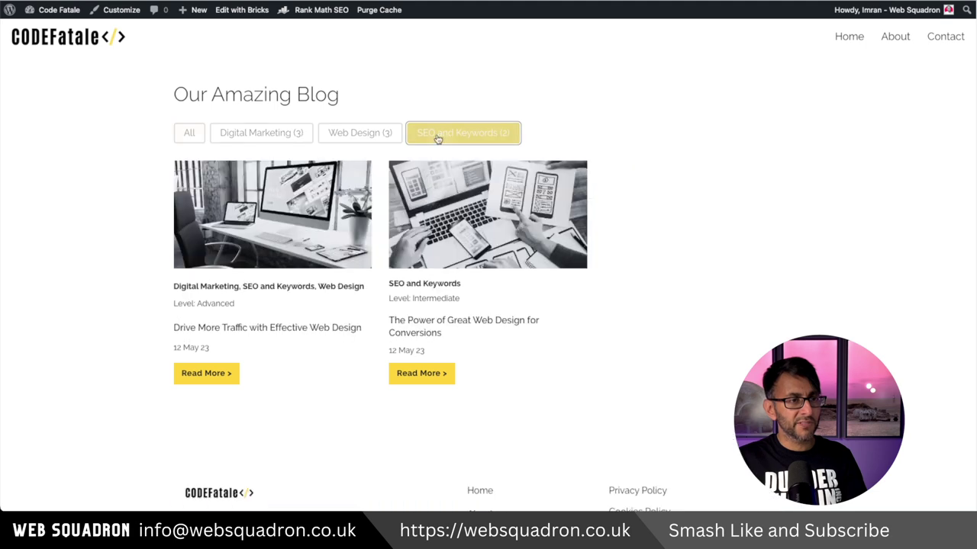
left_click(372, 135)
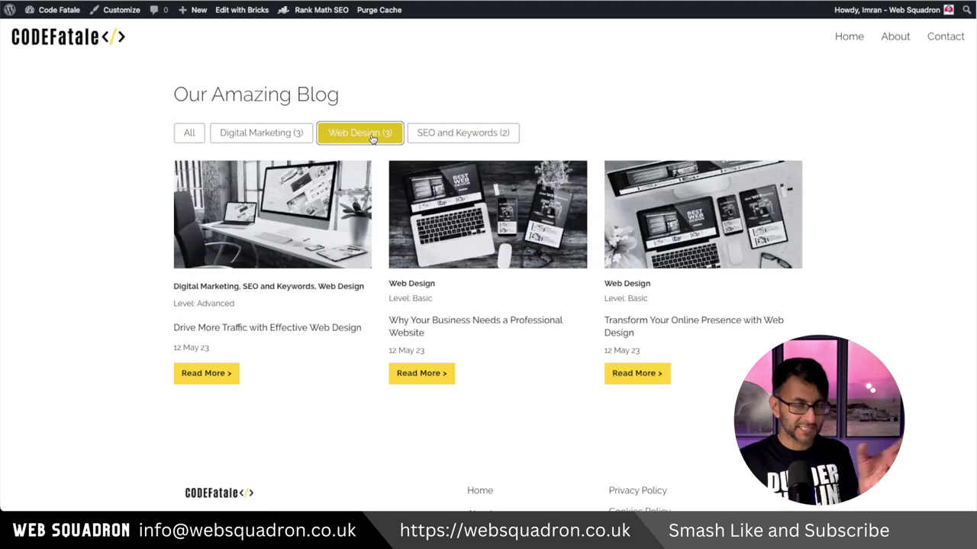
left_click(193, 134)
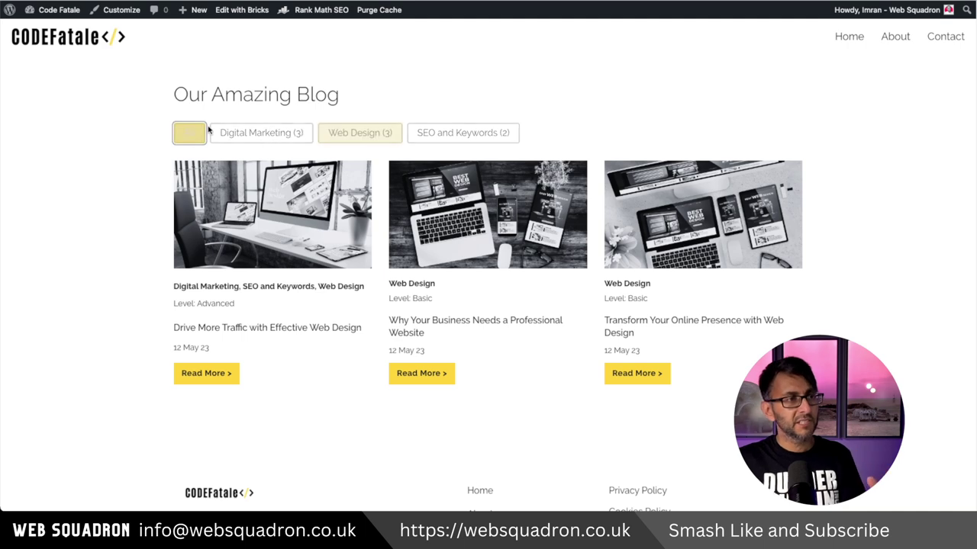